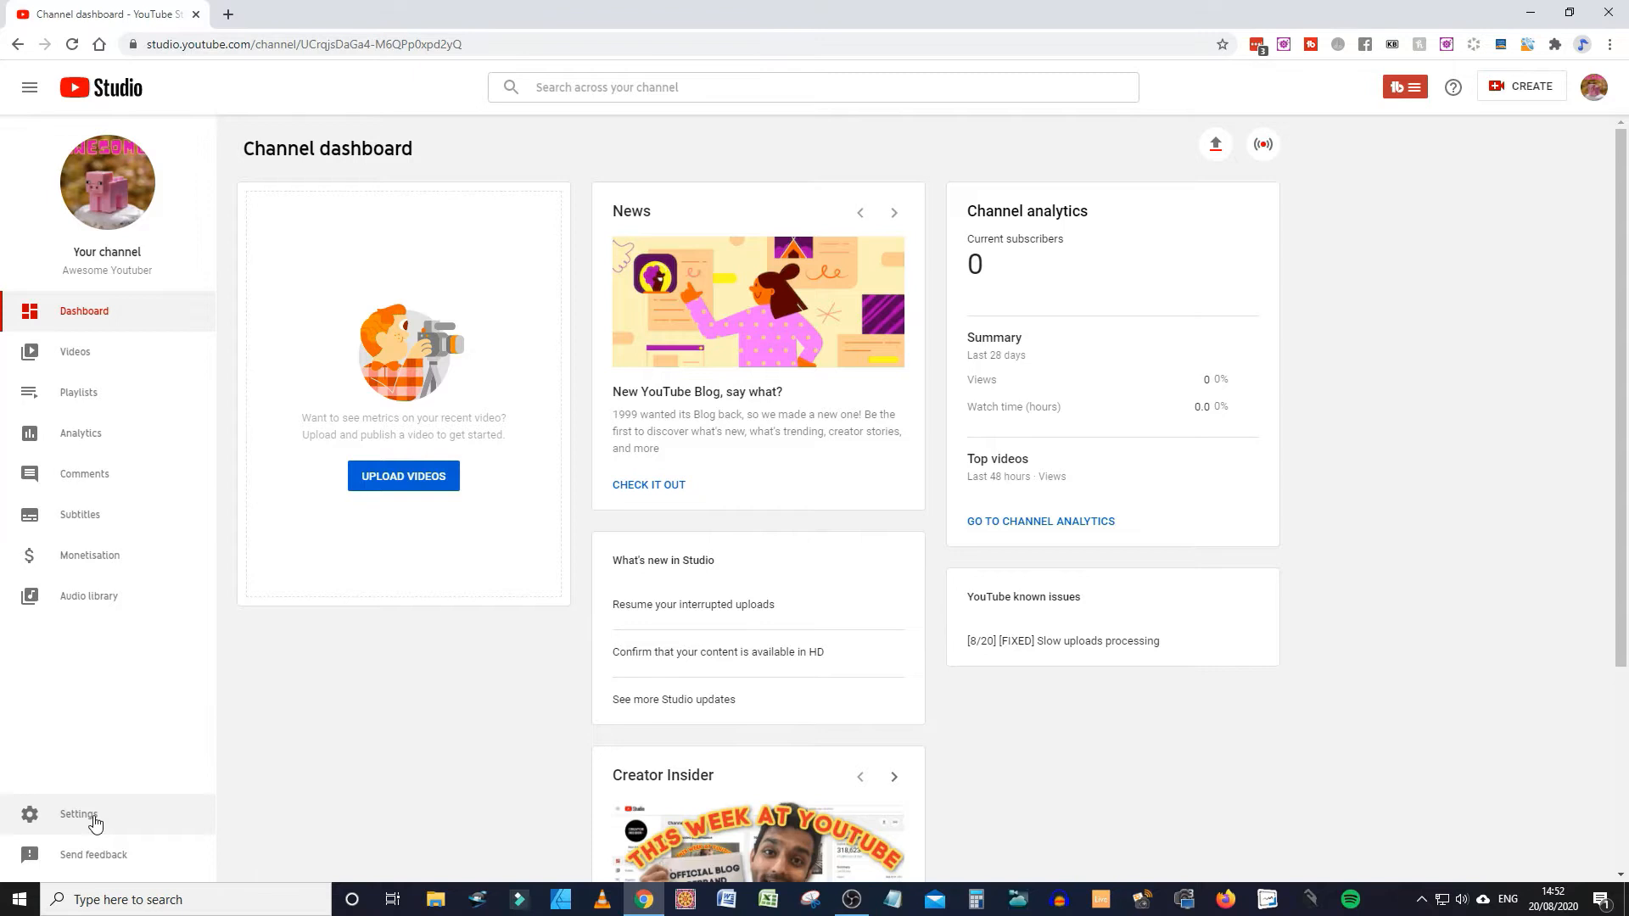
Add the channel keywords KEYWORD1, keyword 2, keyword 3, keyphrase 1 and keyphrase 2 to the channel's basic info settings
left_click(84, 816)
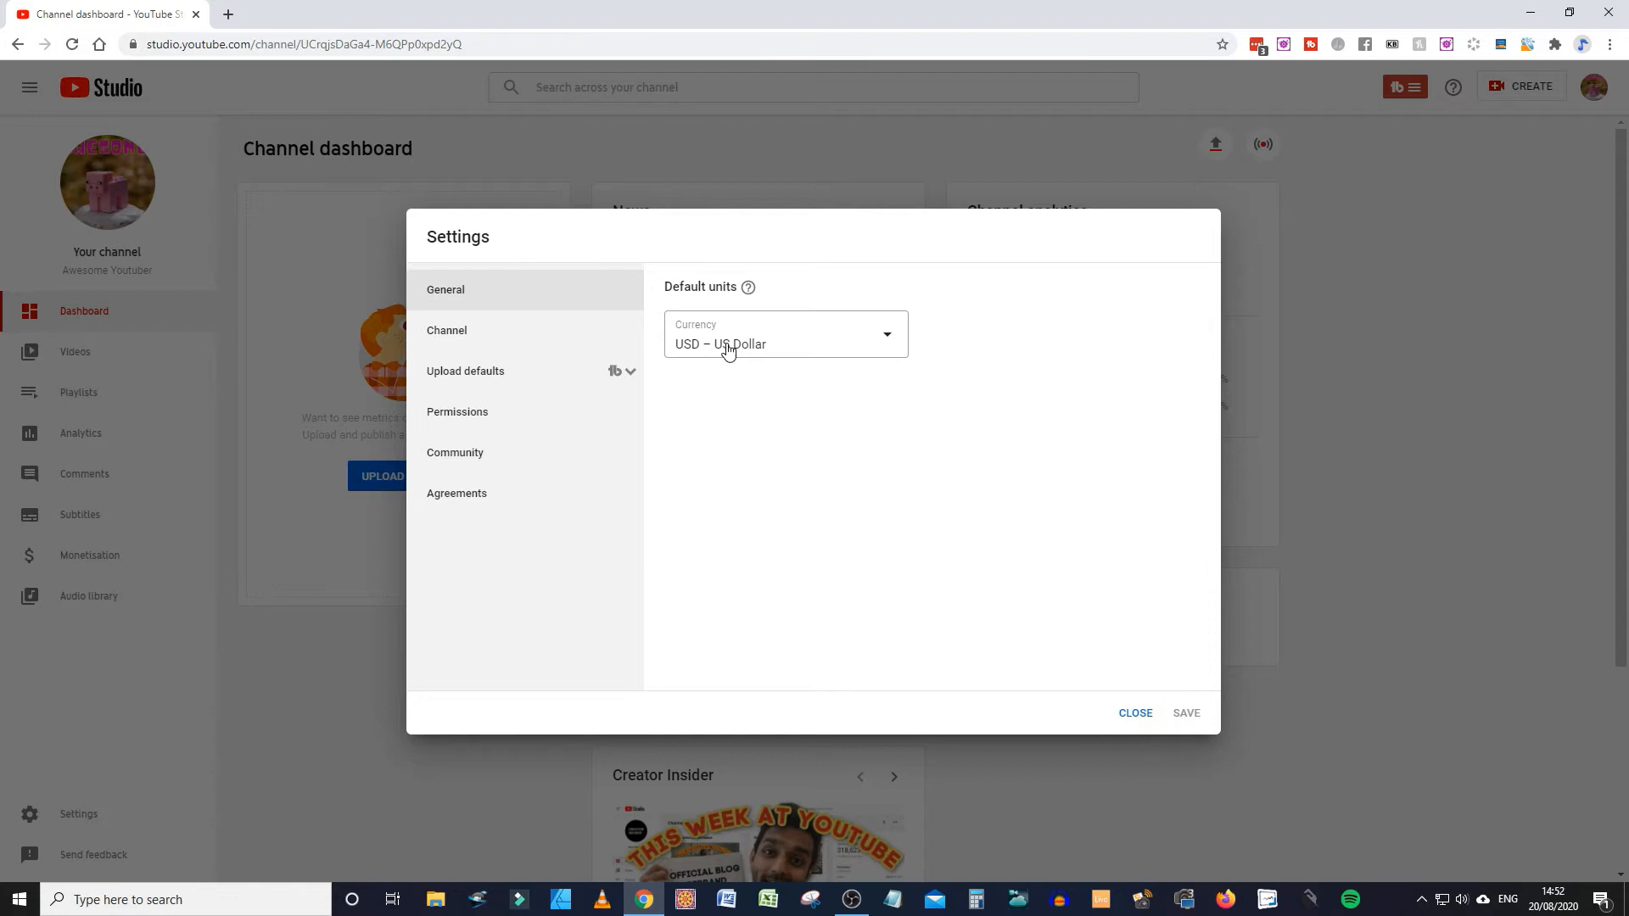
left_click(458, 346)
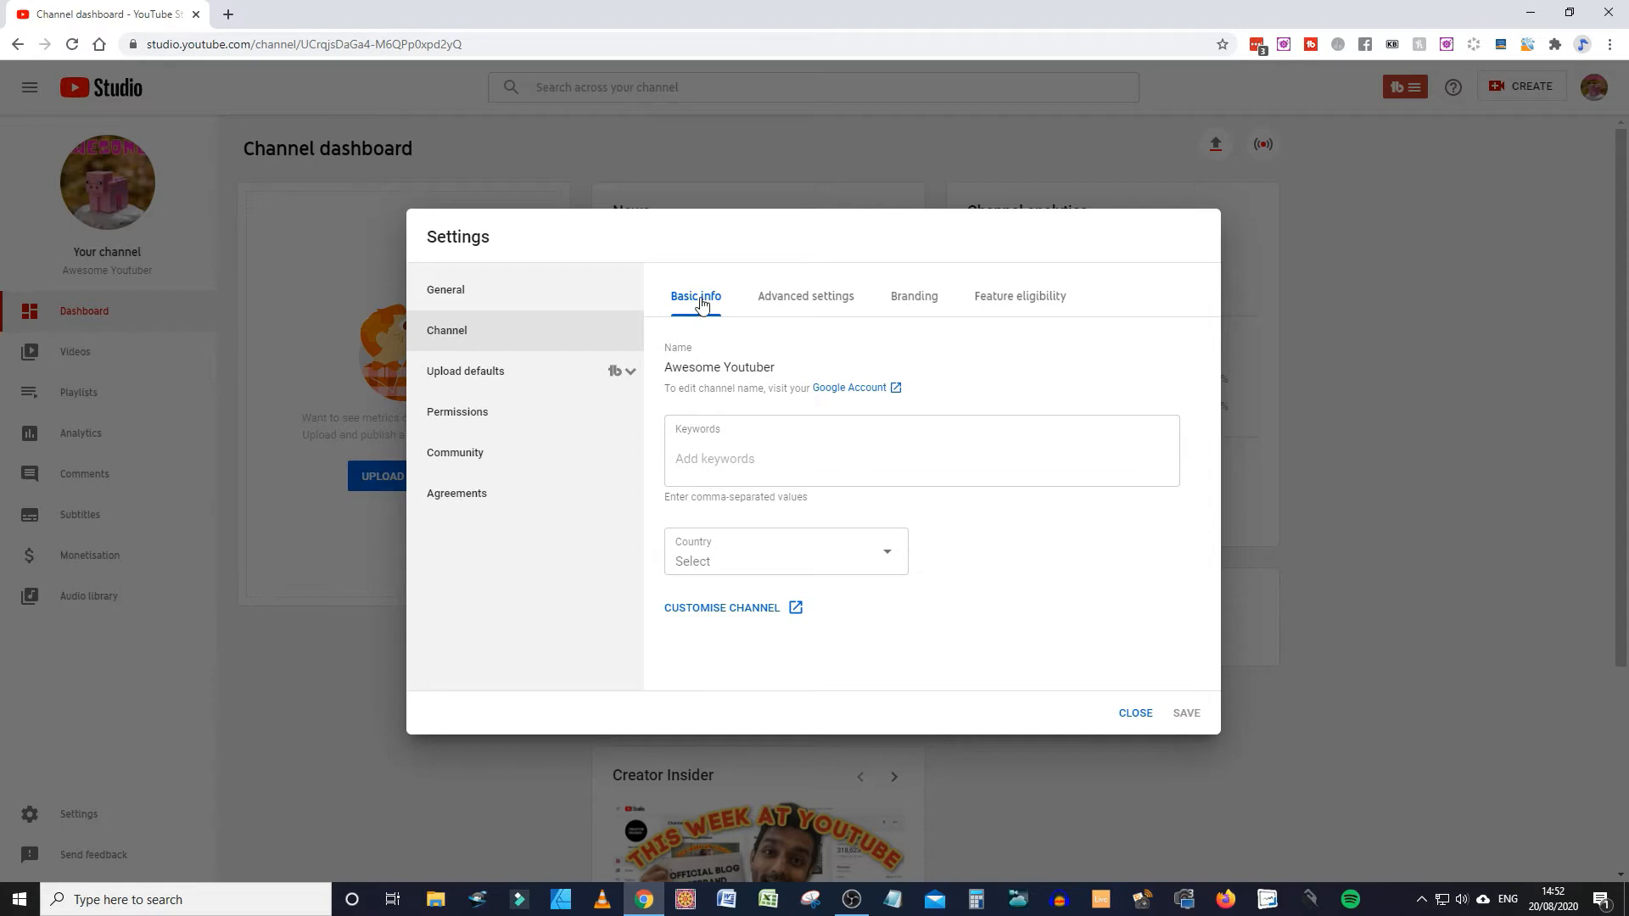
left_click(704, 458)
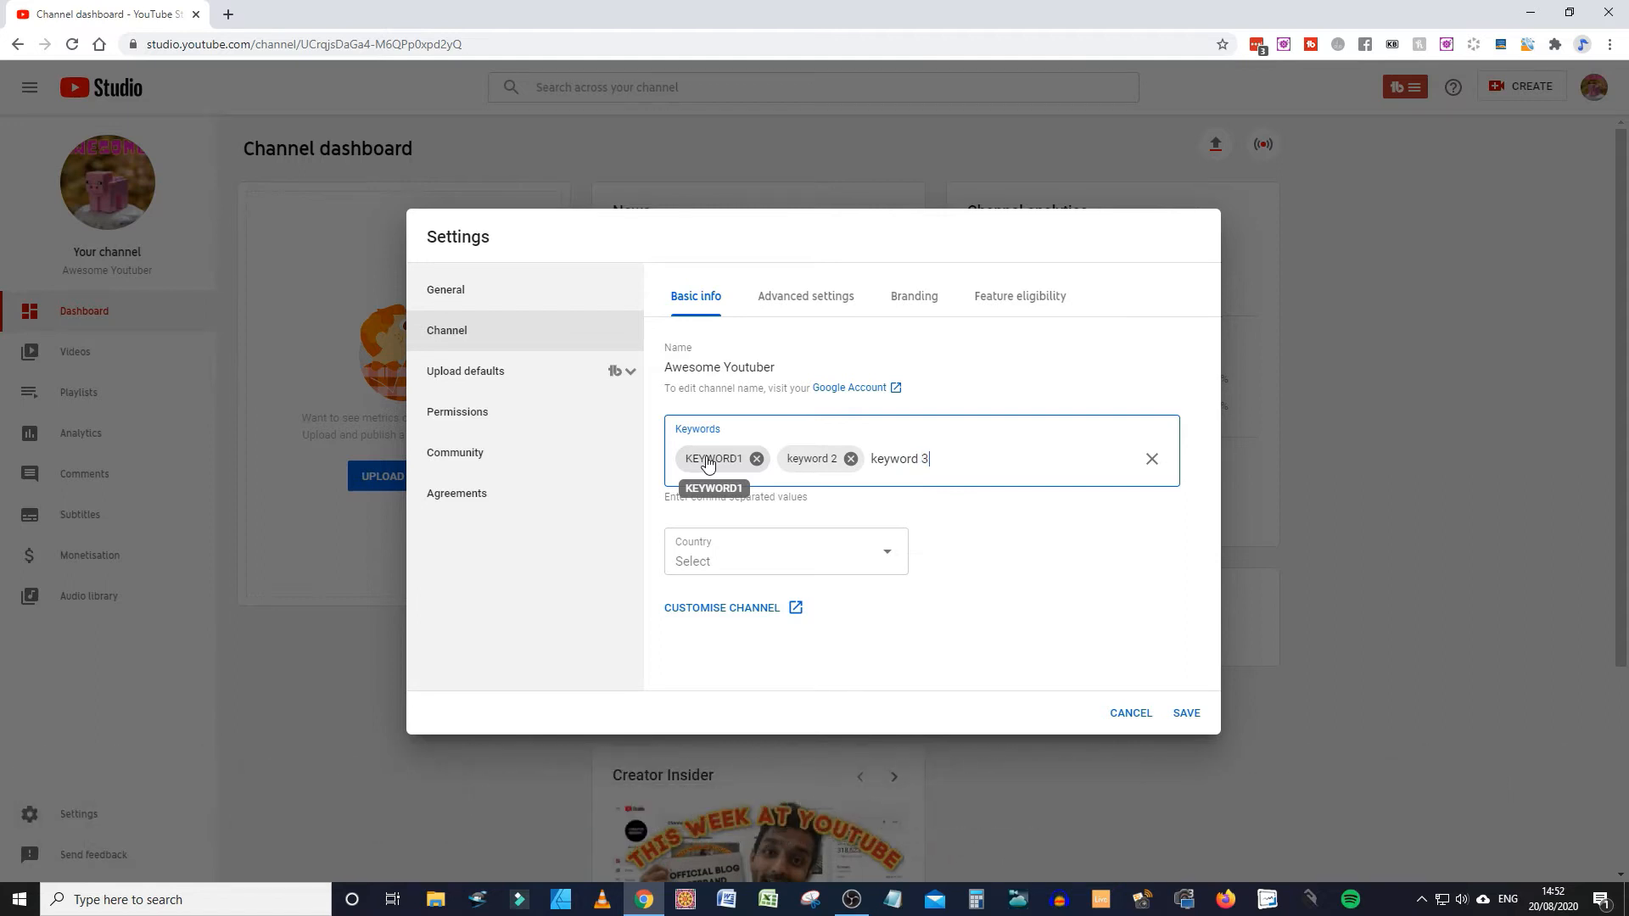
type(",keyphrase 2")
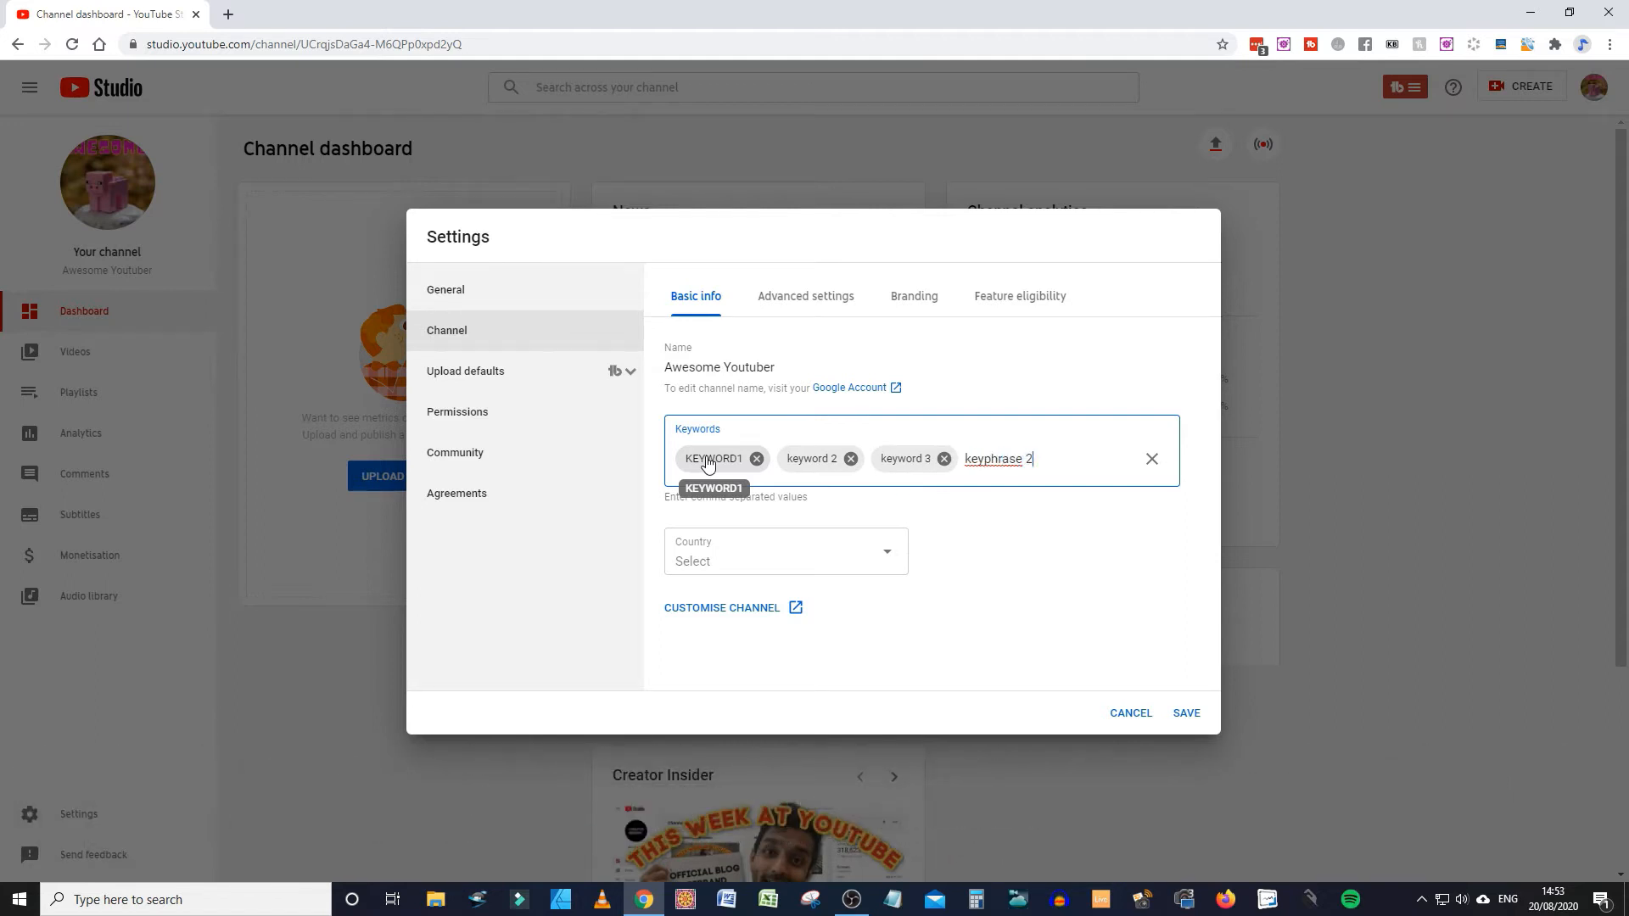
key("BackSpace")
type("1,keyphras")
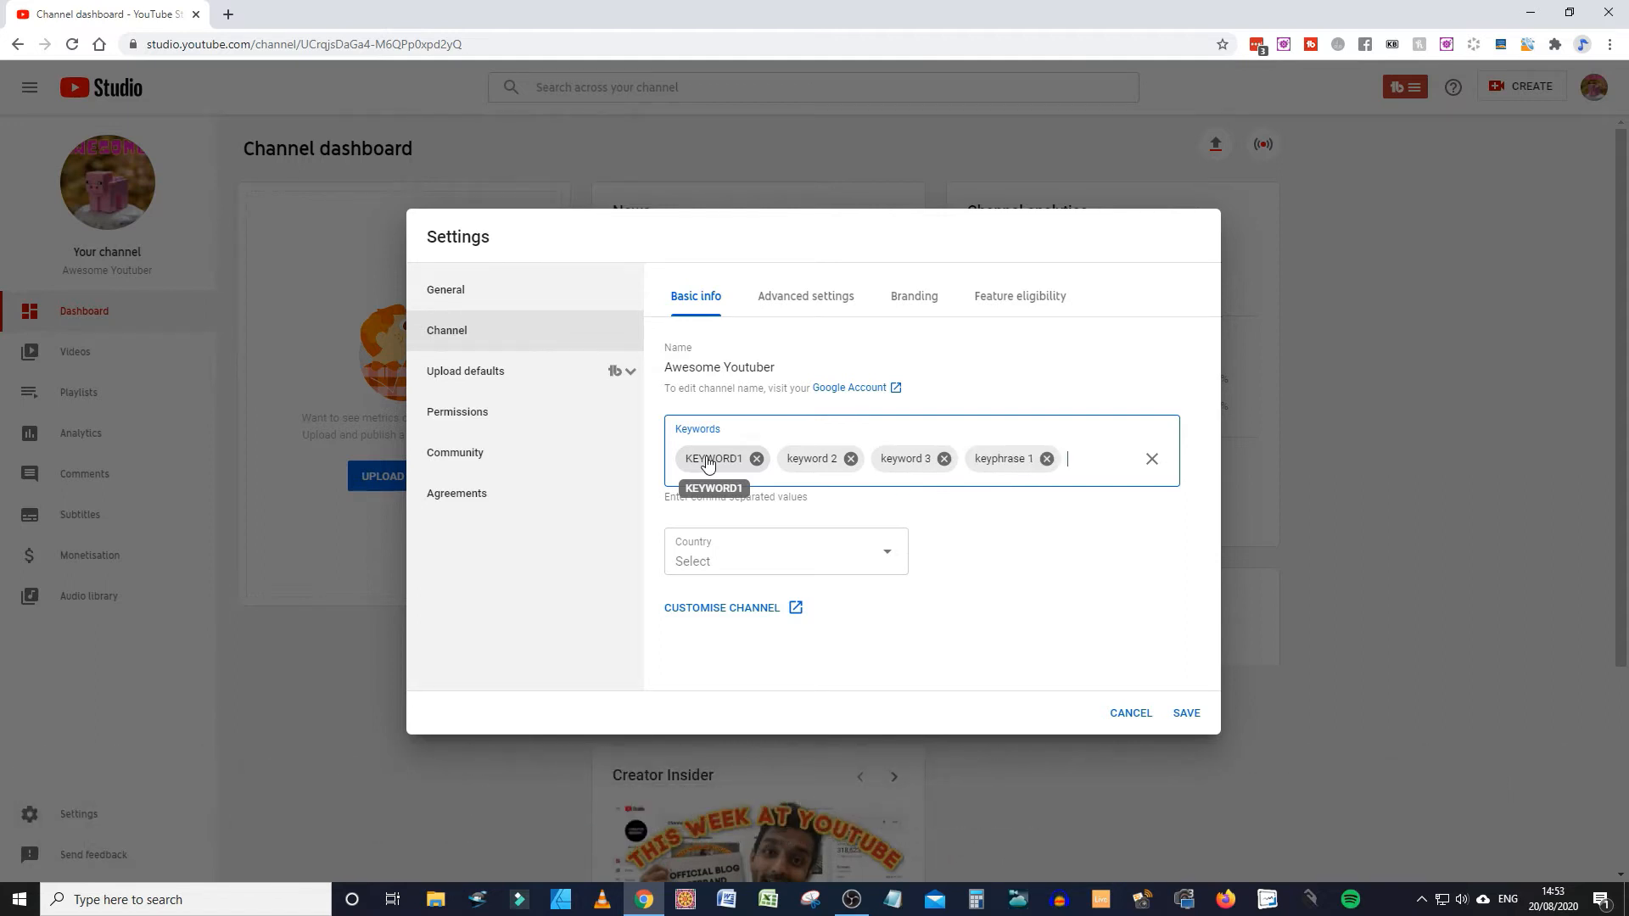
type("e 2,")
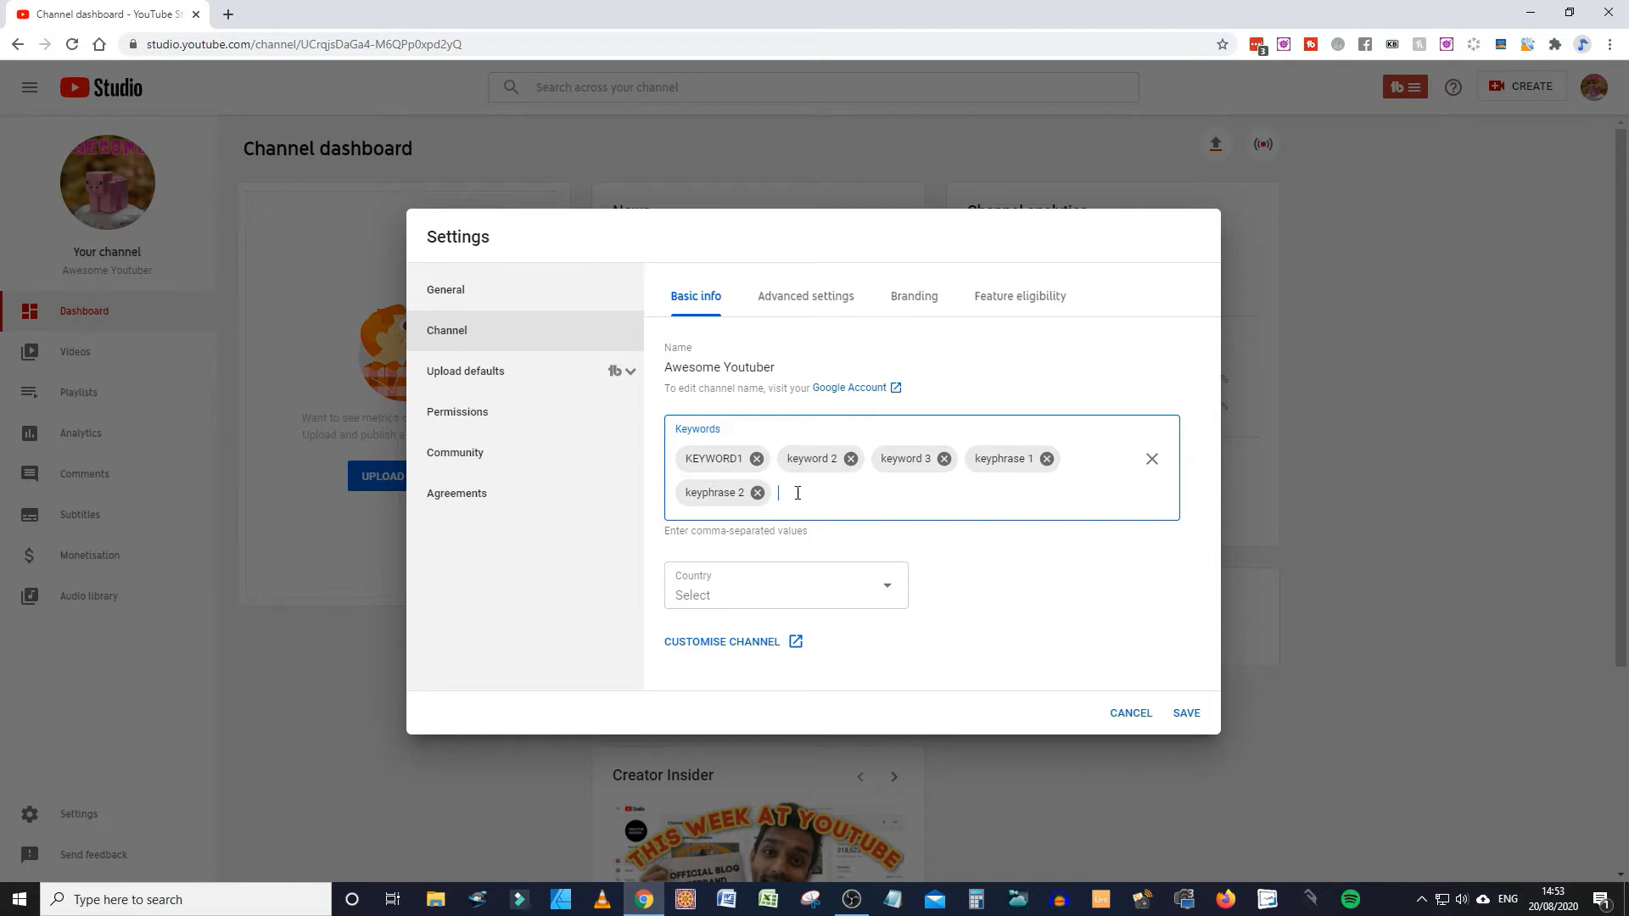
Choose the channel's country in the basic info settings
left_click(750, 600)
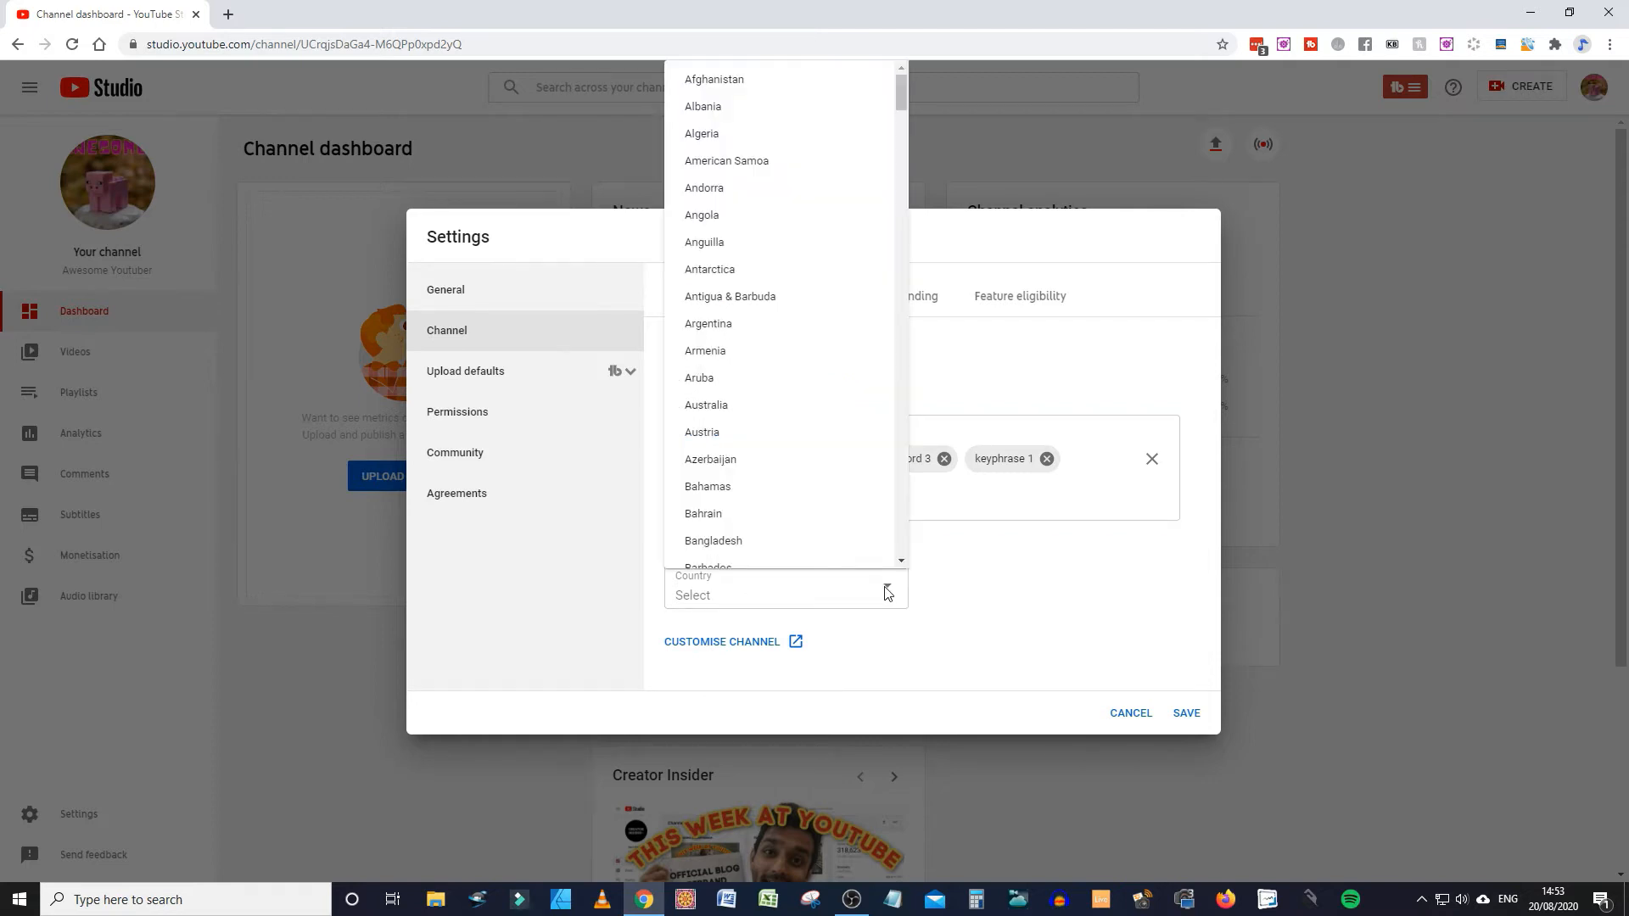
left_click_drag(896, 92, 881, 219)
left_click_drag(914, 93, 922, 520)
left_click(781, 519)
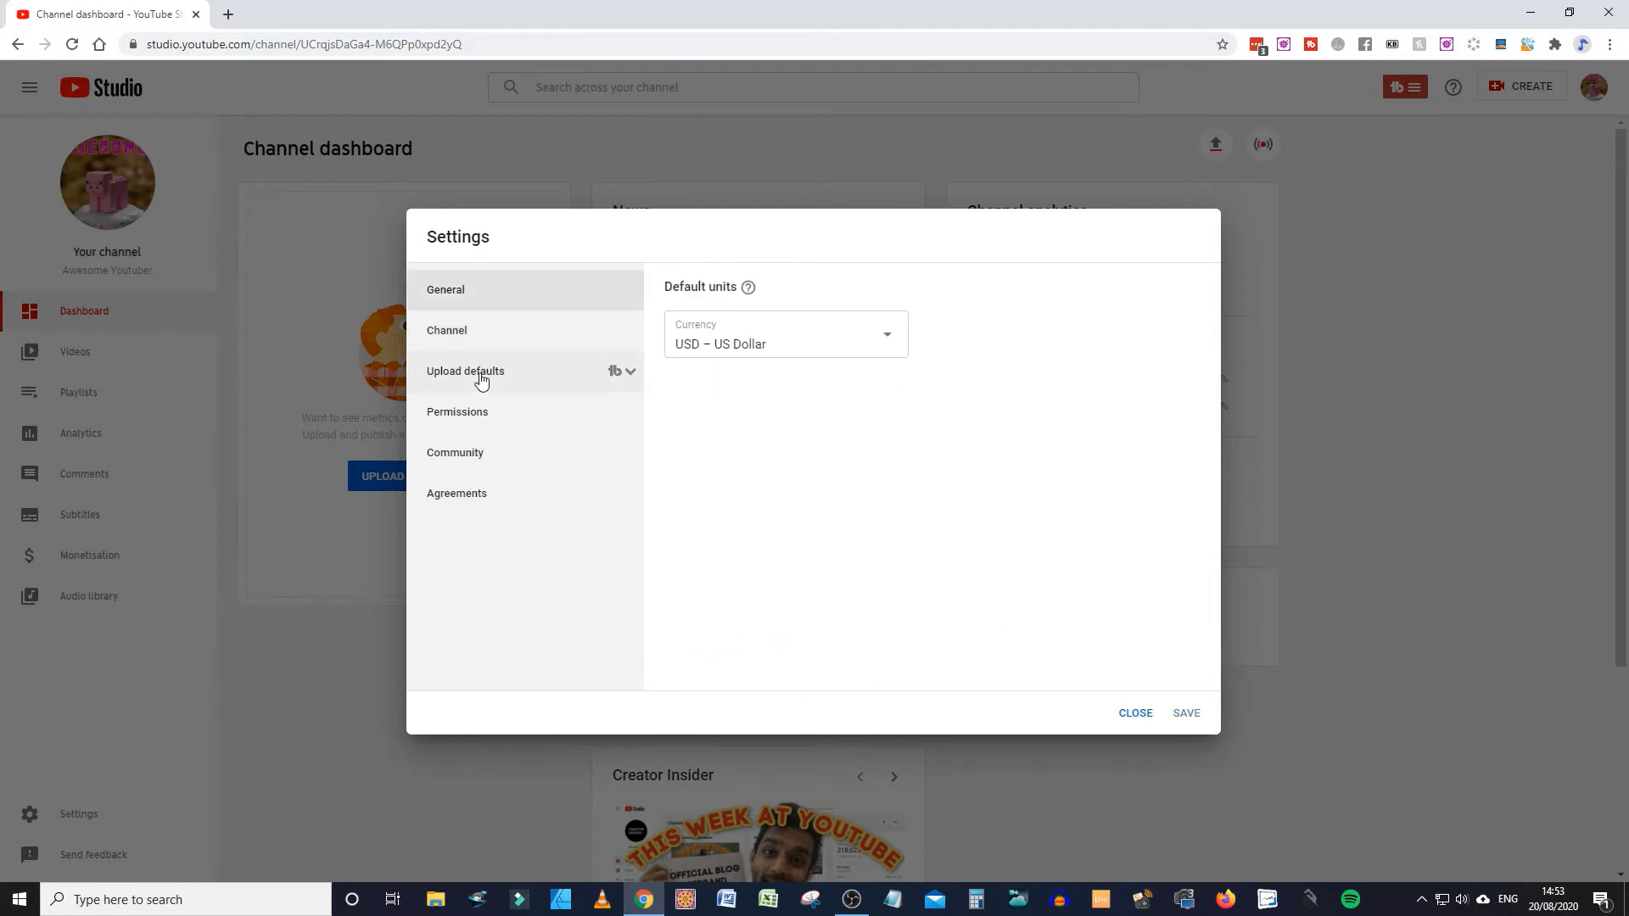
Start the default upload description with a dashed line and a personal greeting ending "I create video about keyphrase 1, keyword and keyword."
left_click(481, 378)
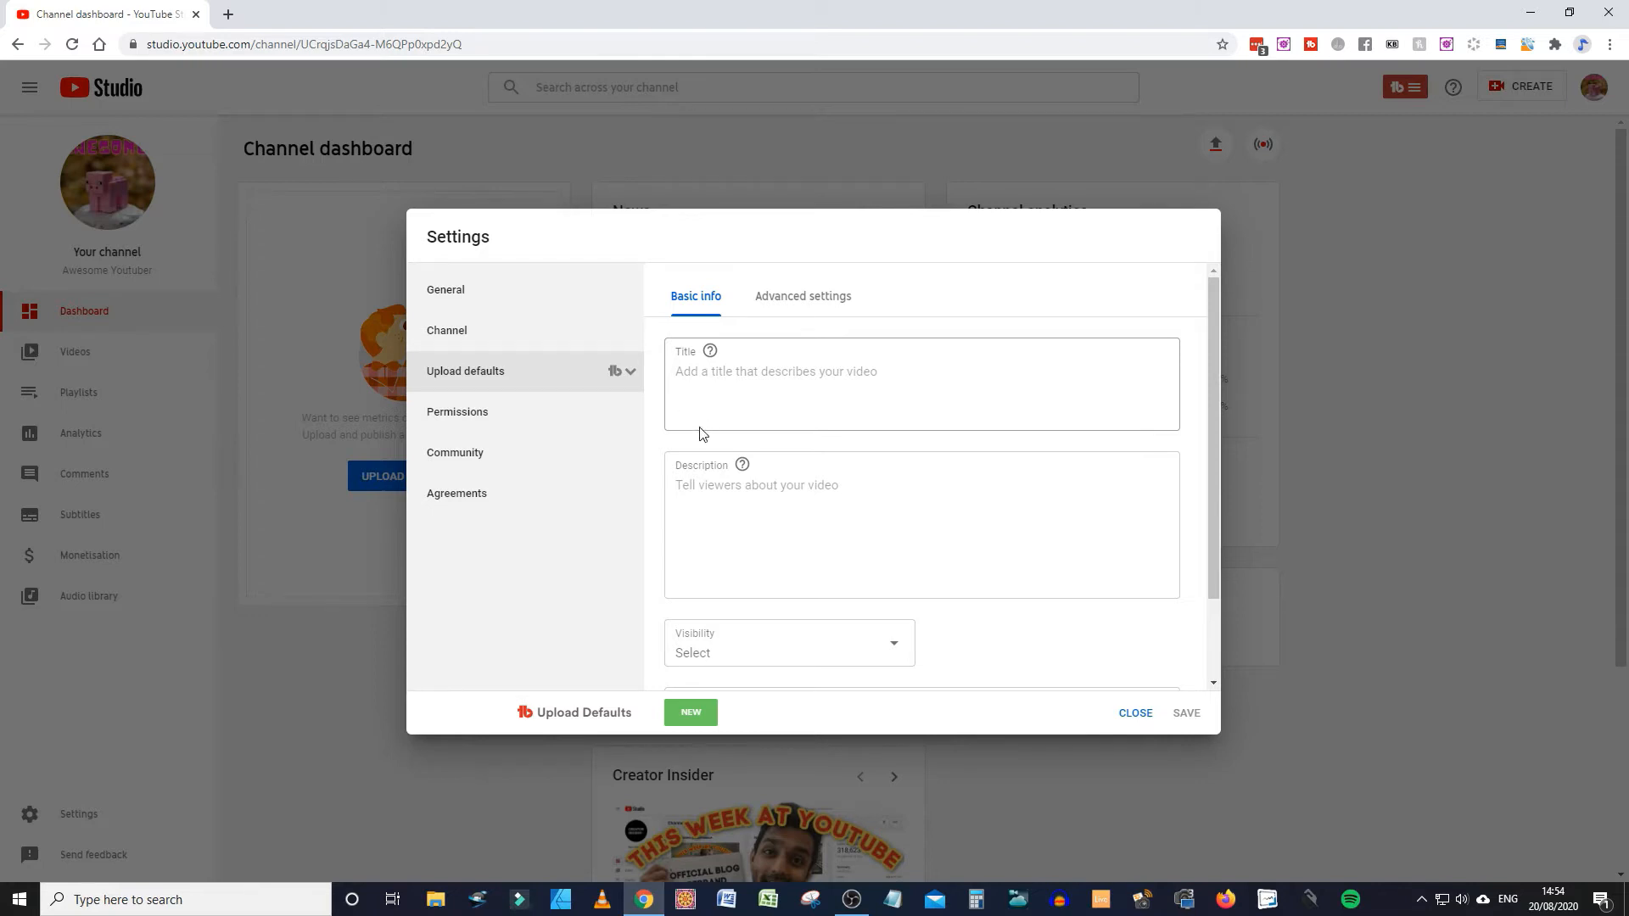
left_click(717, 506)
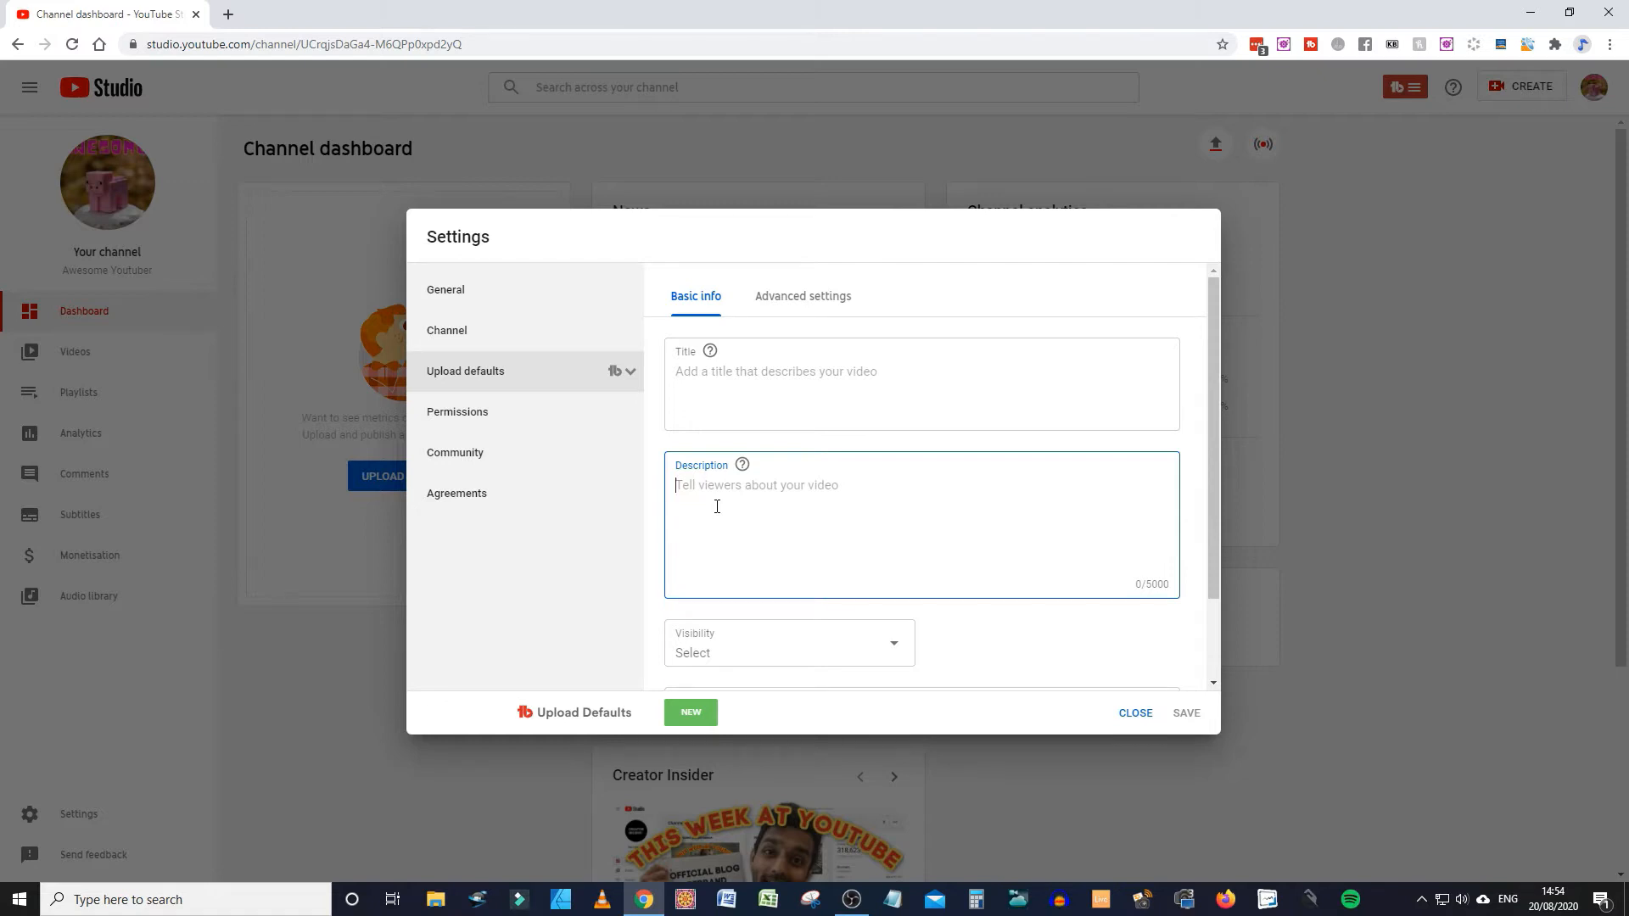
type("--------------------------------------")
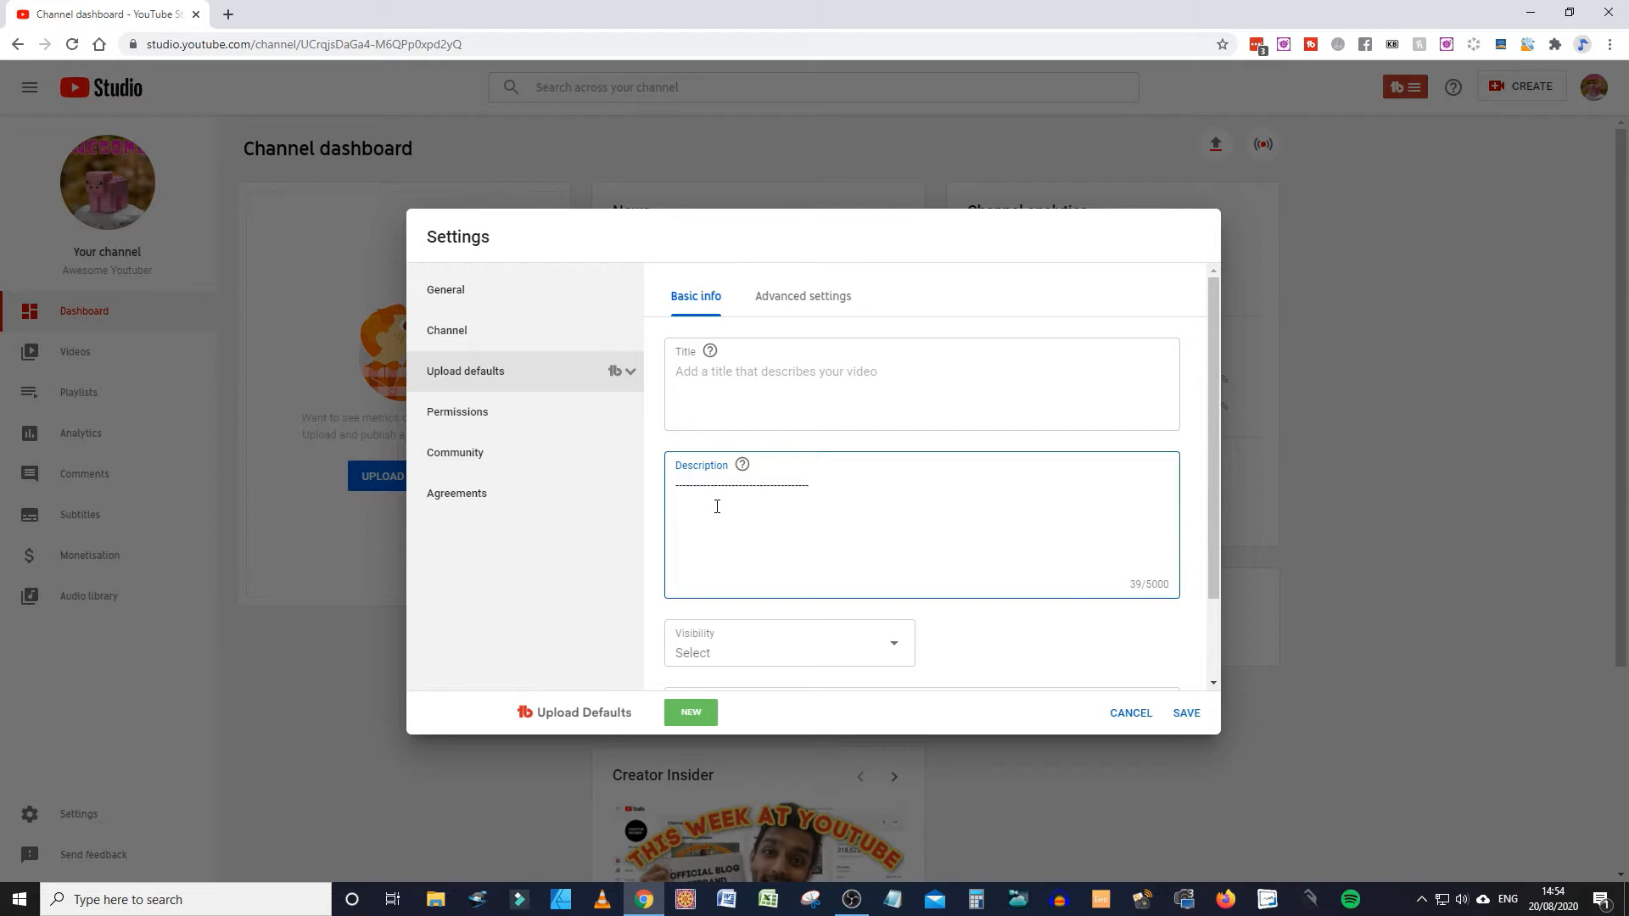
type("Hi I'm Ricky! I create video about keyphra")
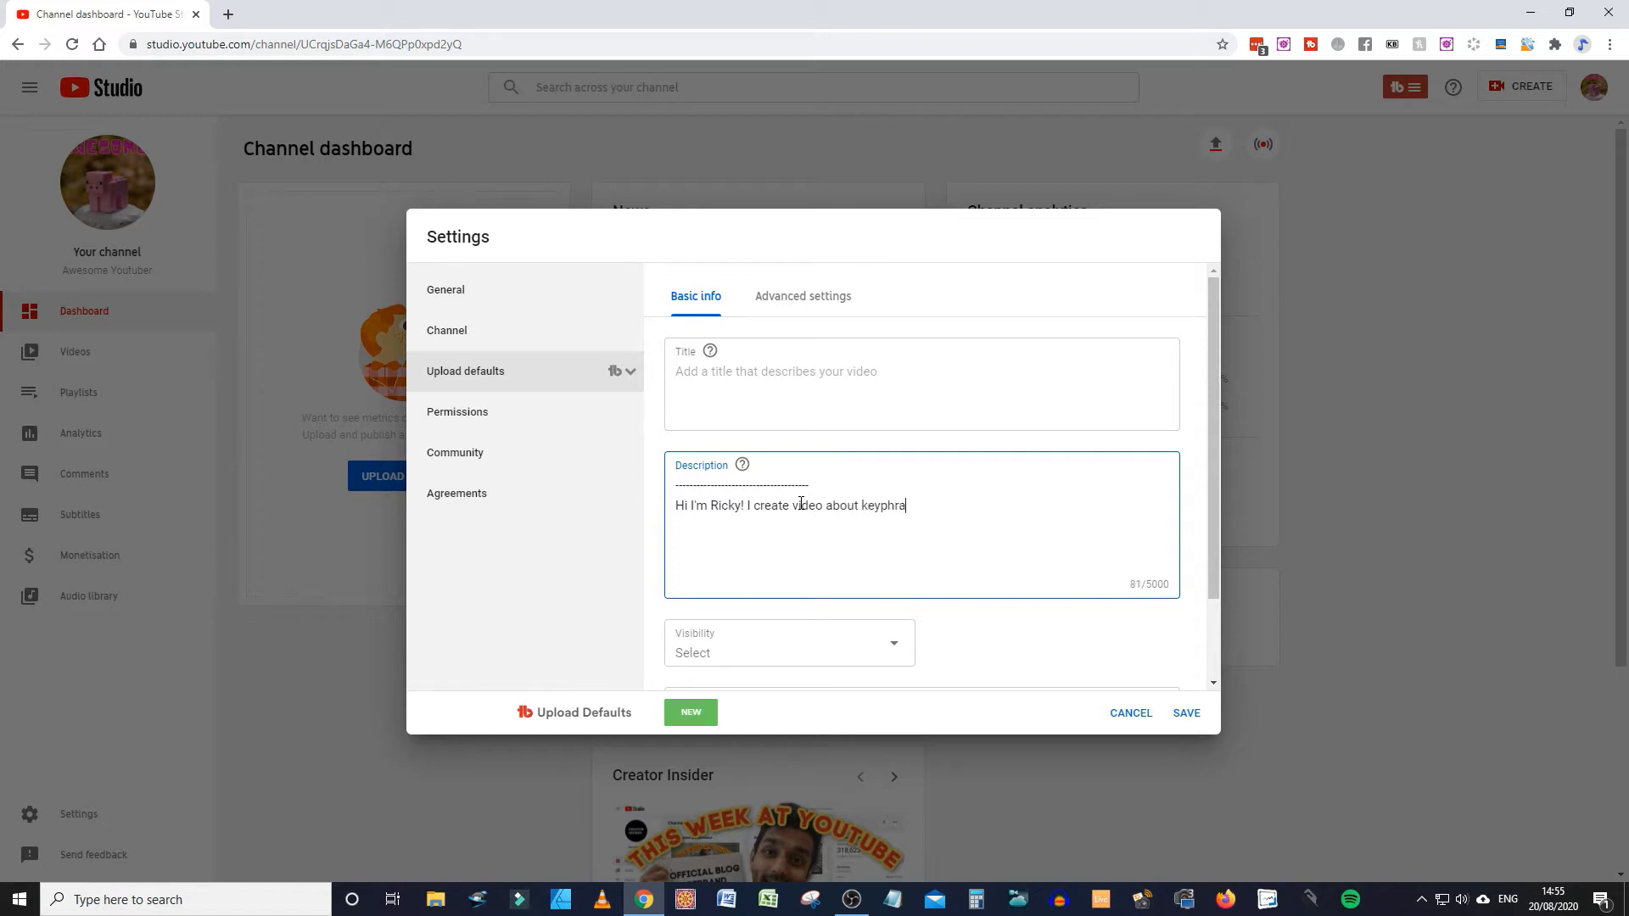
type("se 1, keyword and keyword")
key("Return")
type("Join my facebook group link")
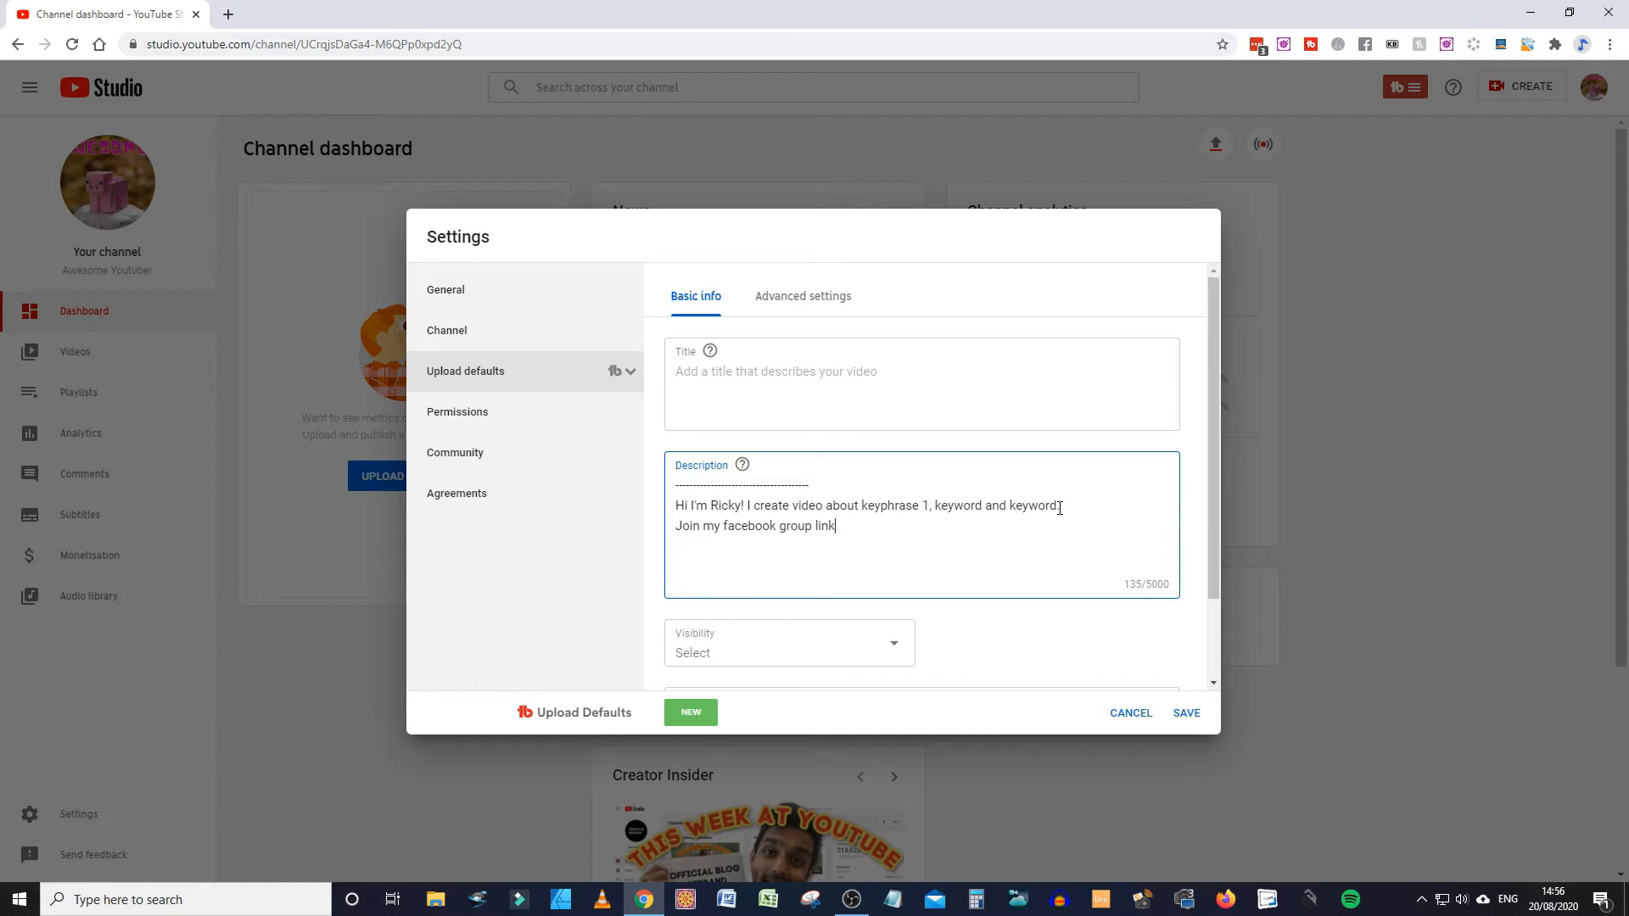
key("Return")
type("Follow my instagram @instaname")
key("Return")
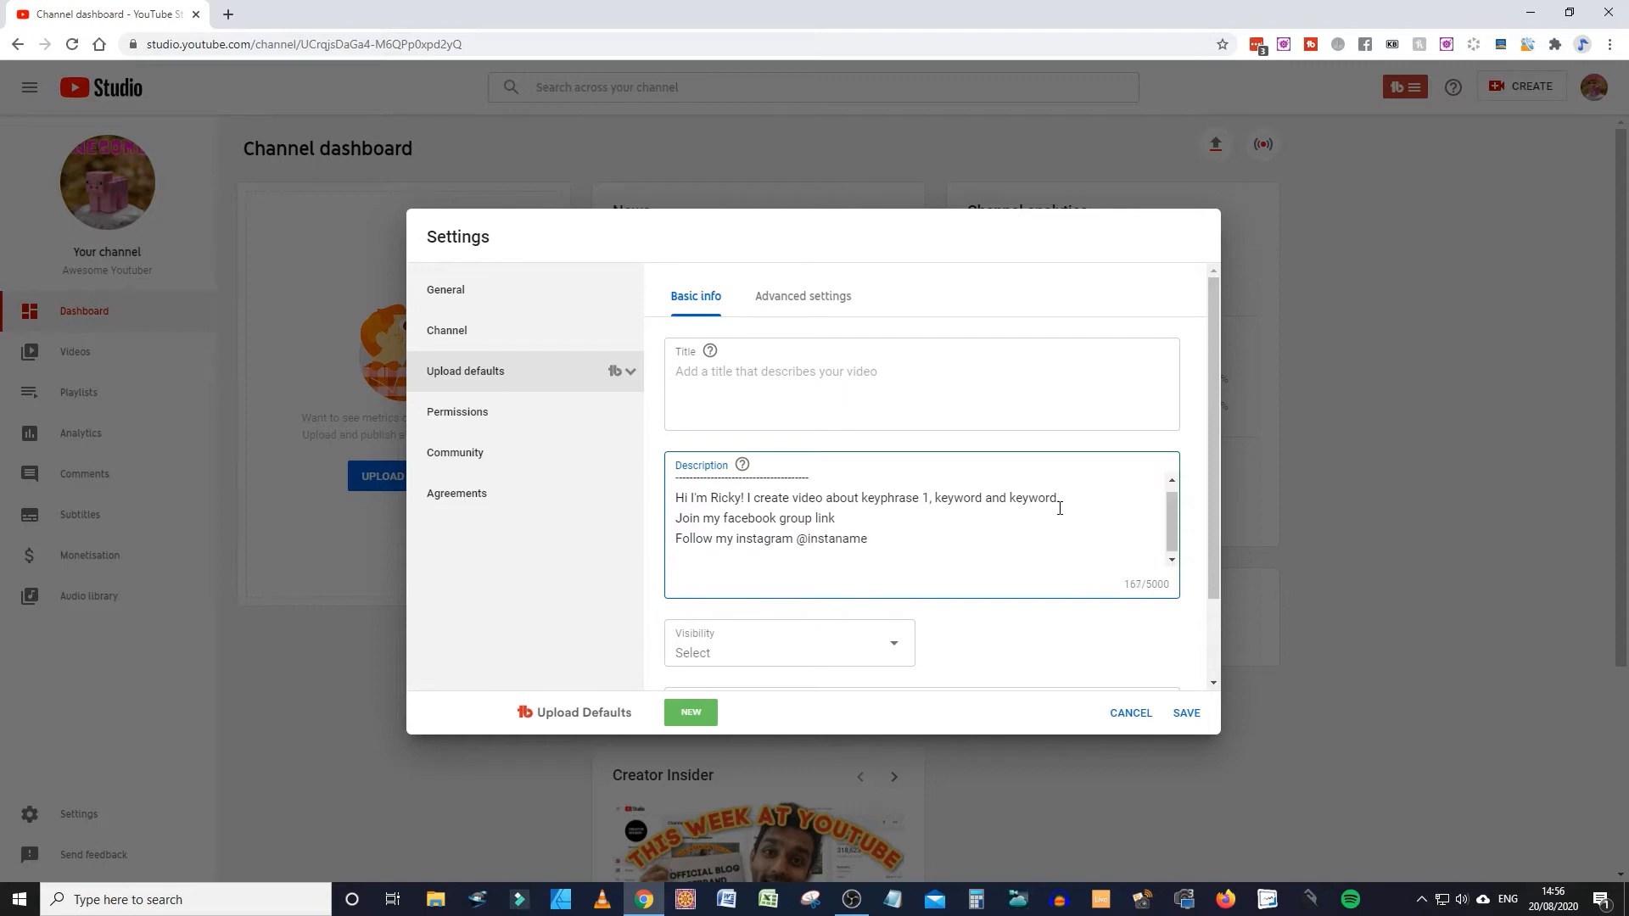
type("Follow my TikTok @tiktokname")
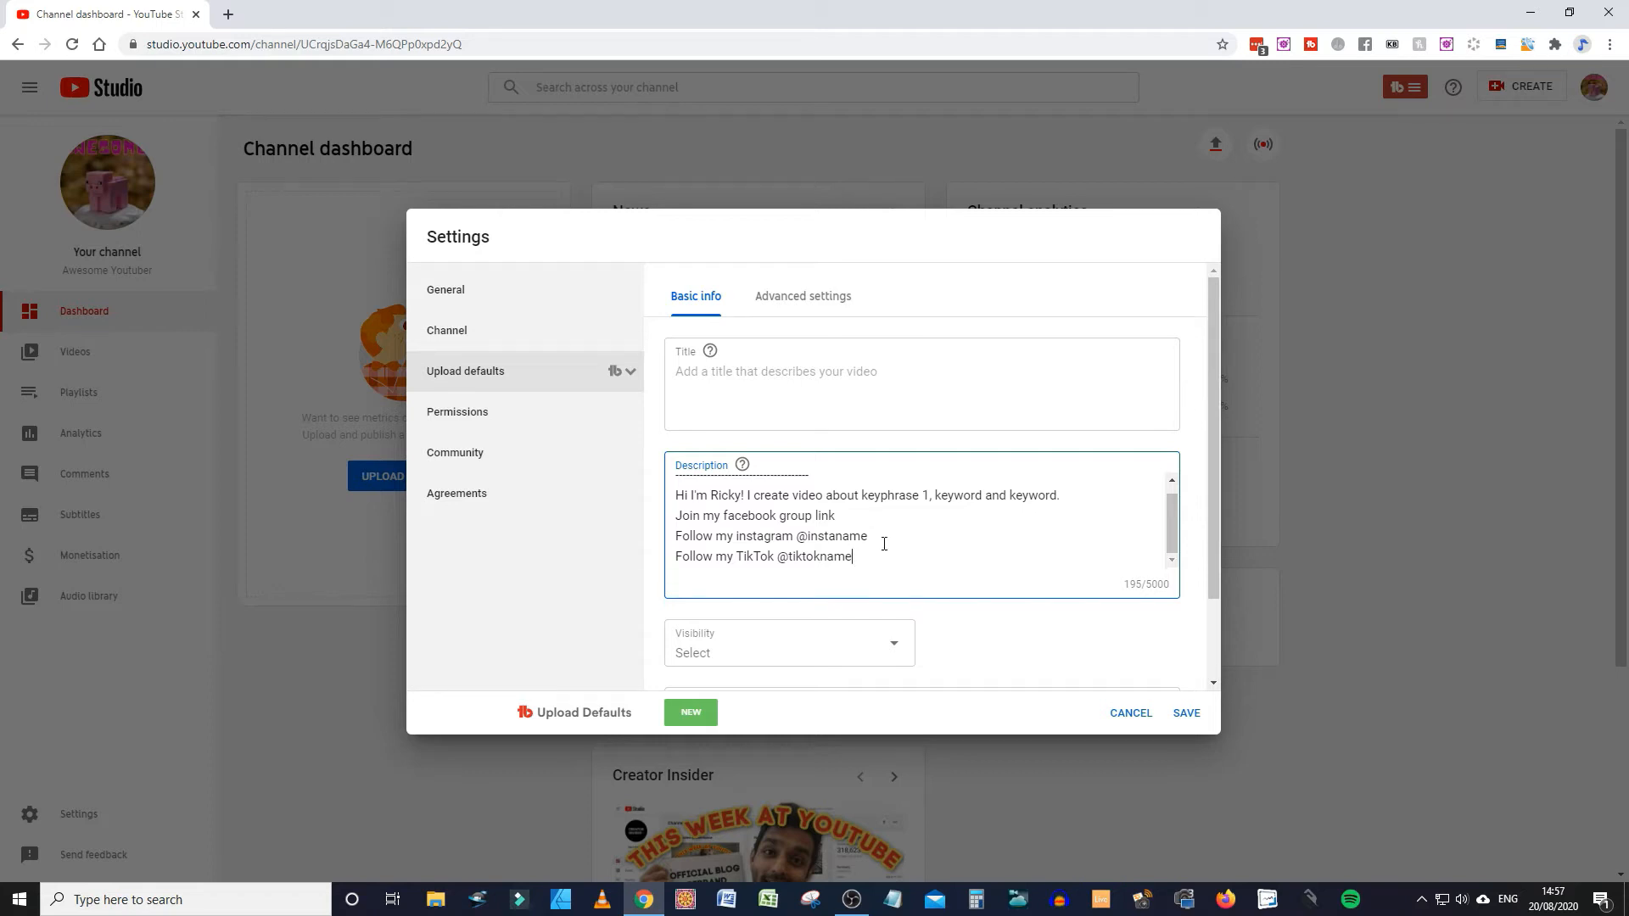
Insert the line "Thank you for watching!" below the introduction sentence in the default description
scroll(1107, 505, "up", 1)
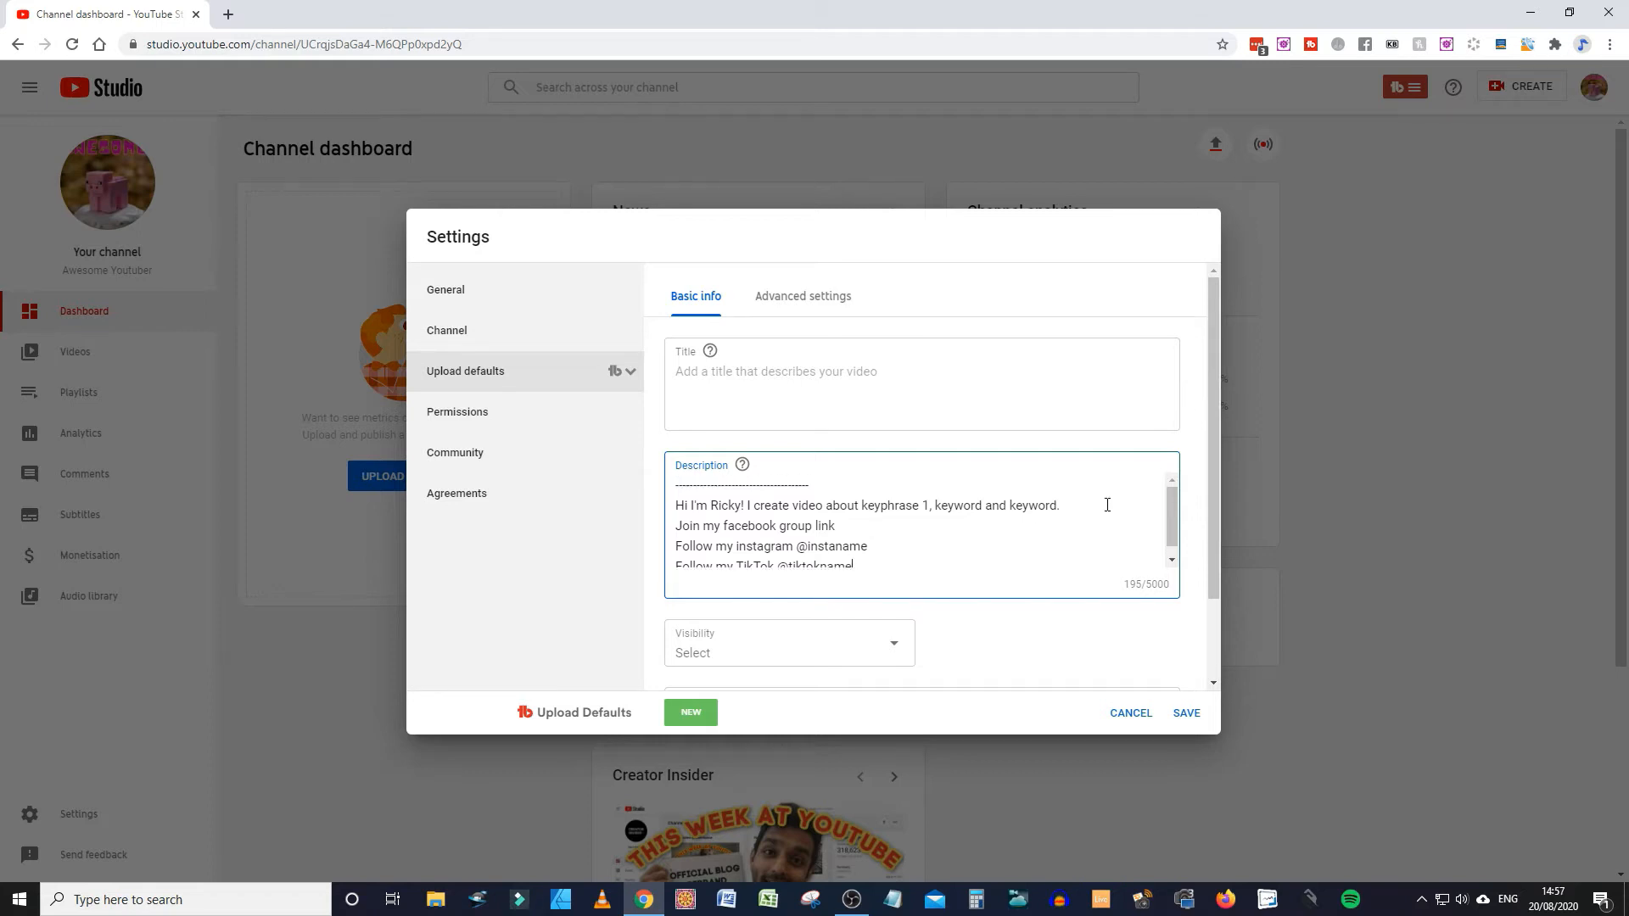
left_click(1058, 506)
key("Return")
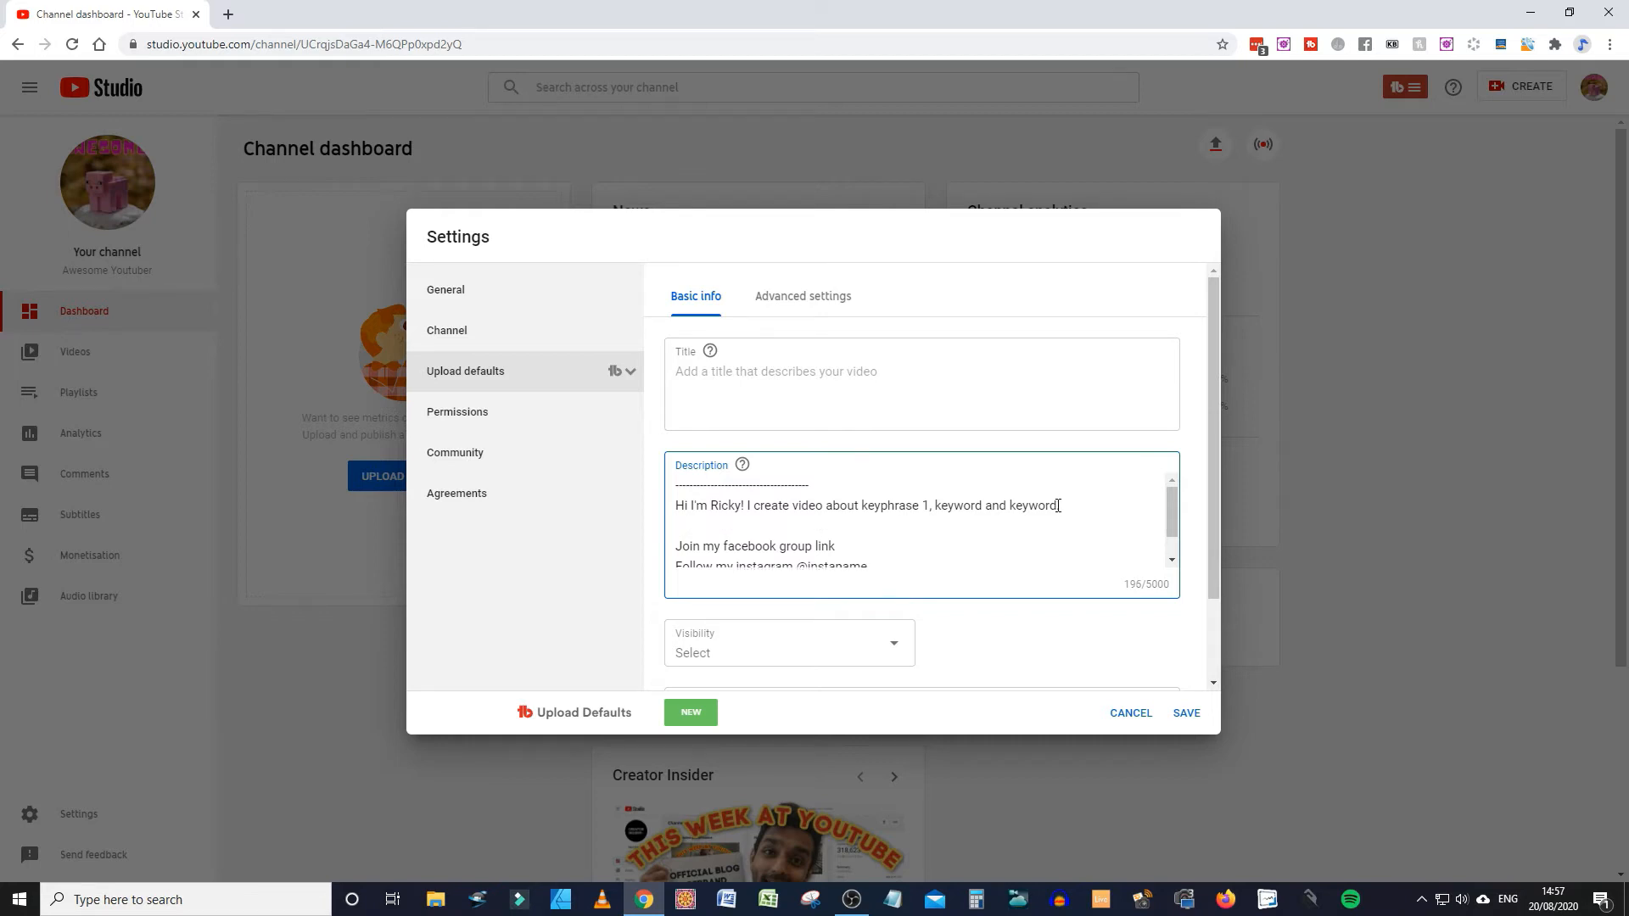
type("Thank you for watching!")
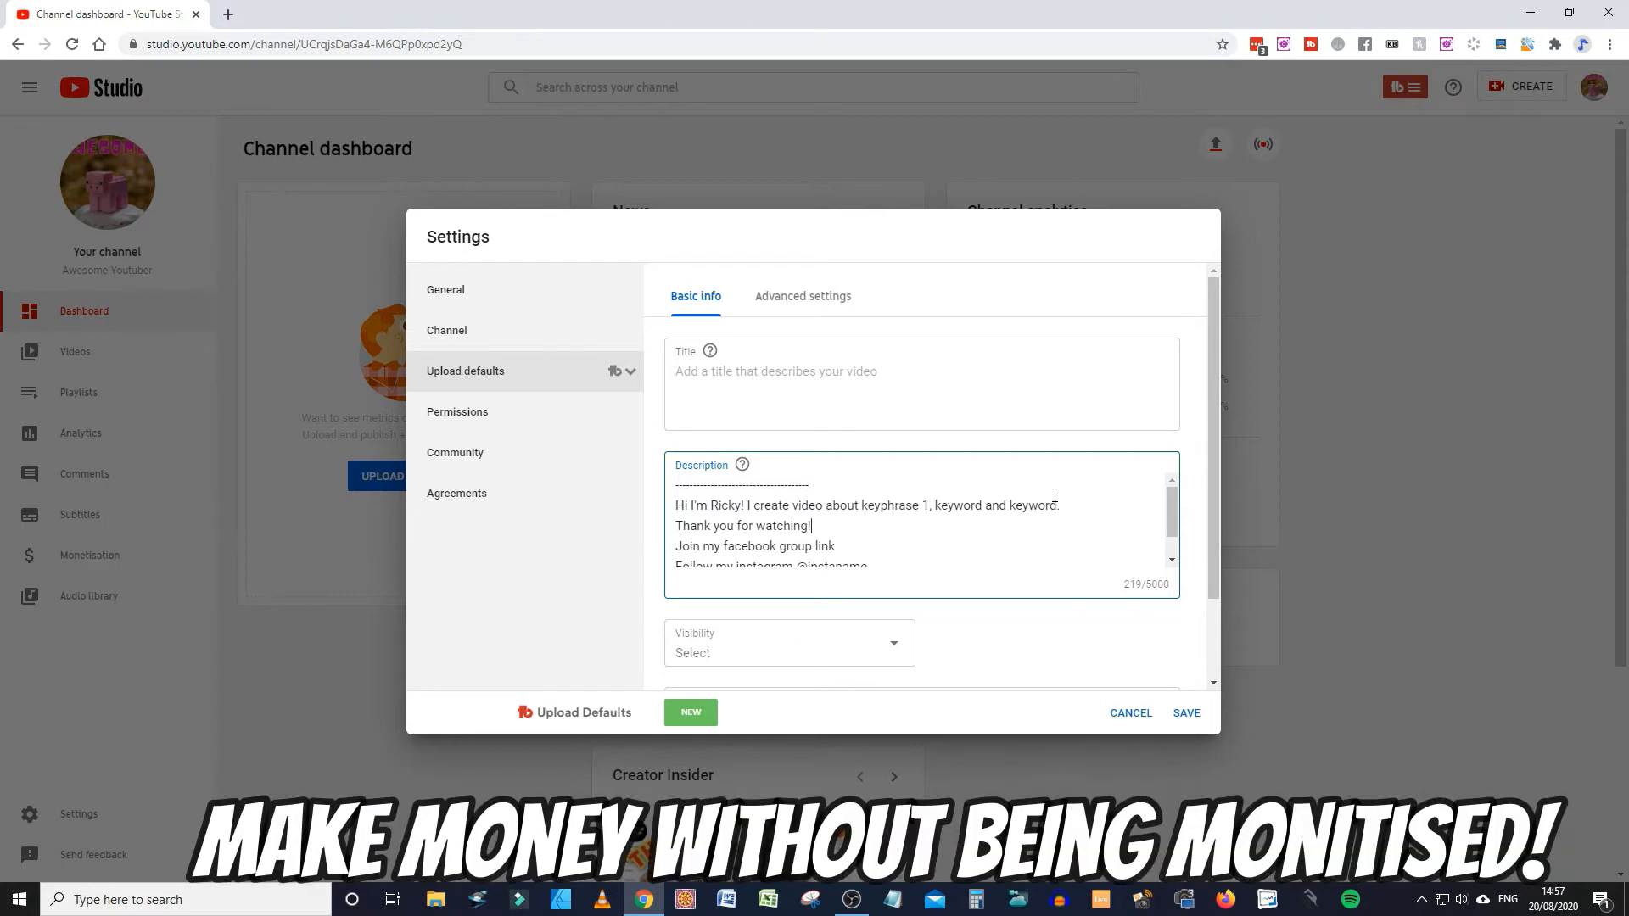
scroll(862, 556, "down", 1)
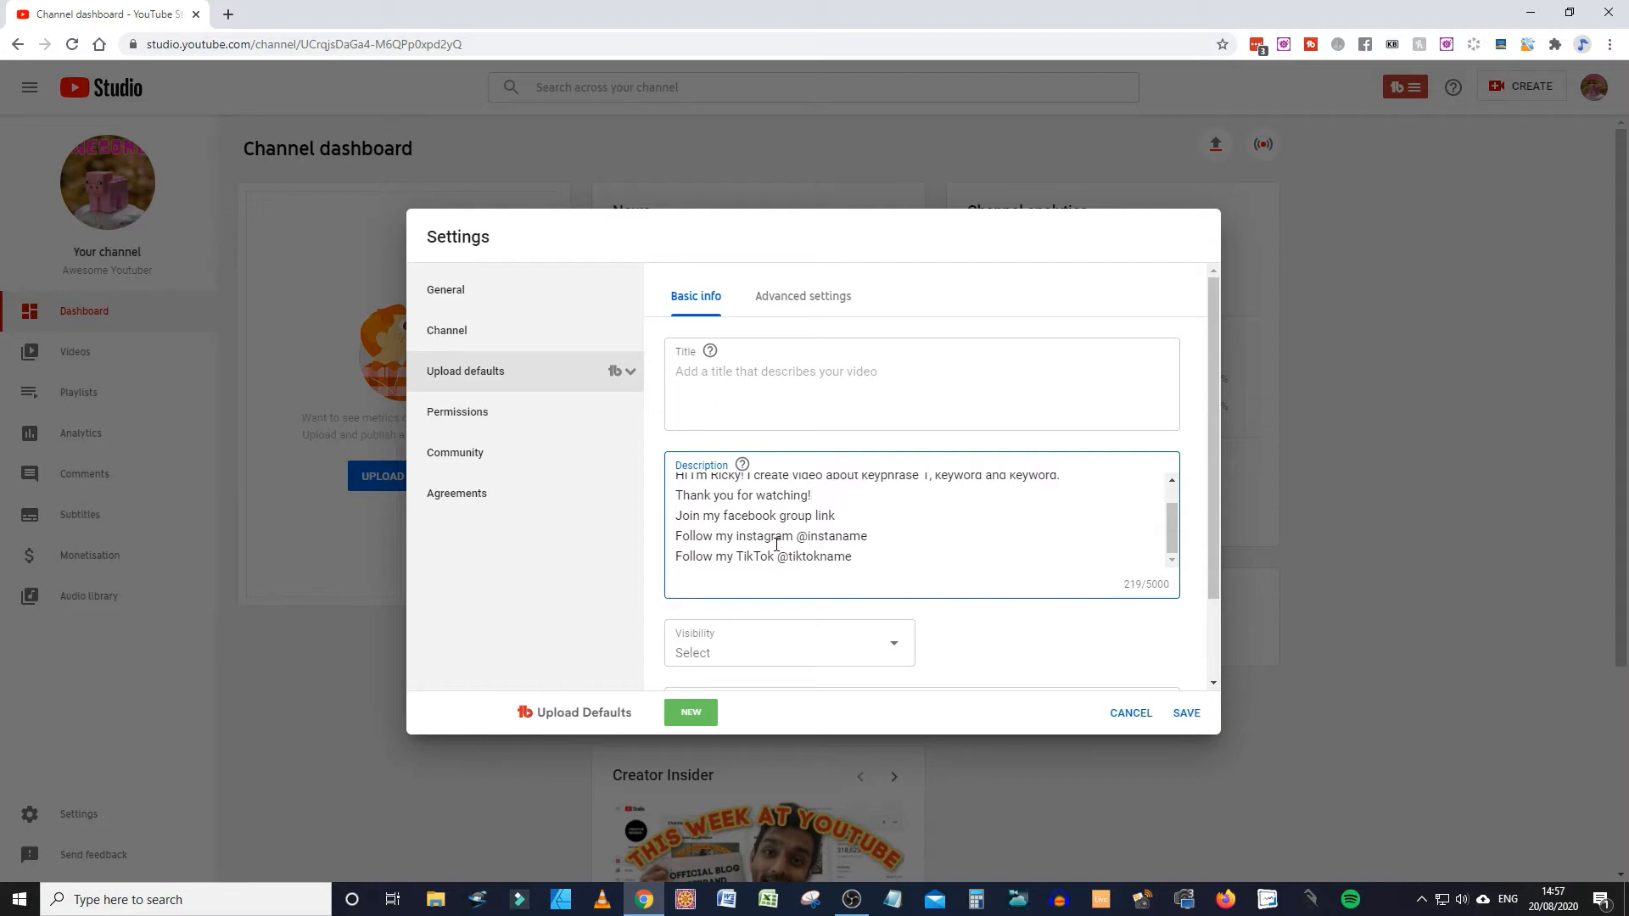
Set the default upload visibility to Unlisted
left_click(890, 643)
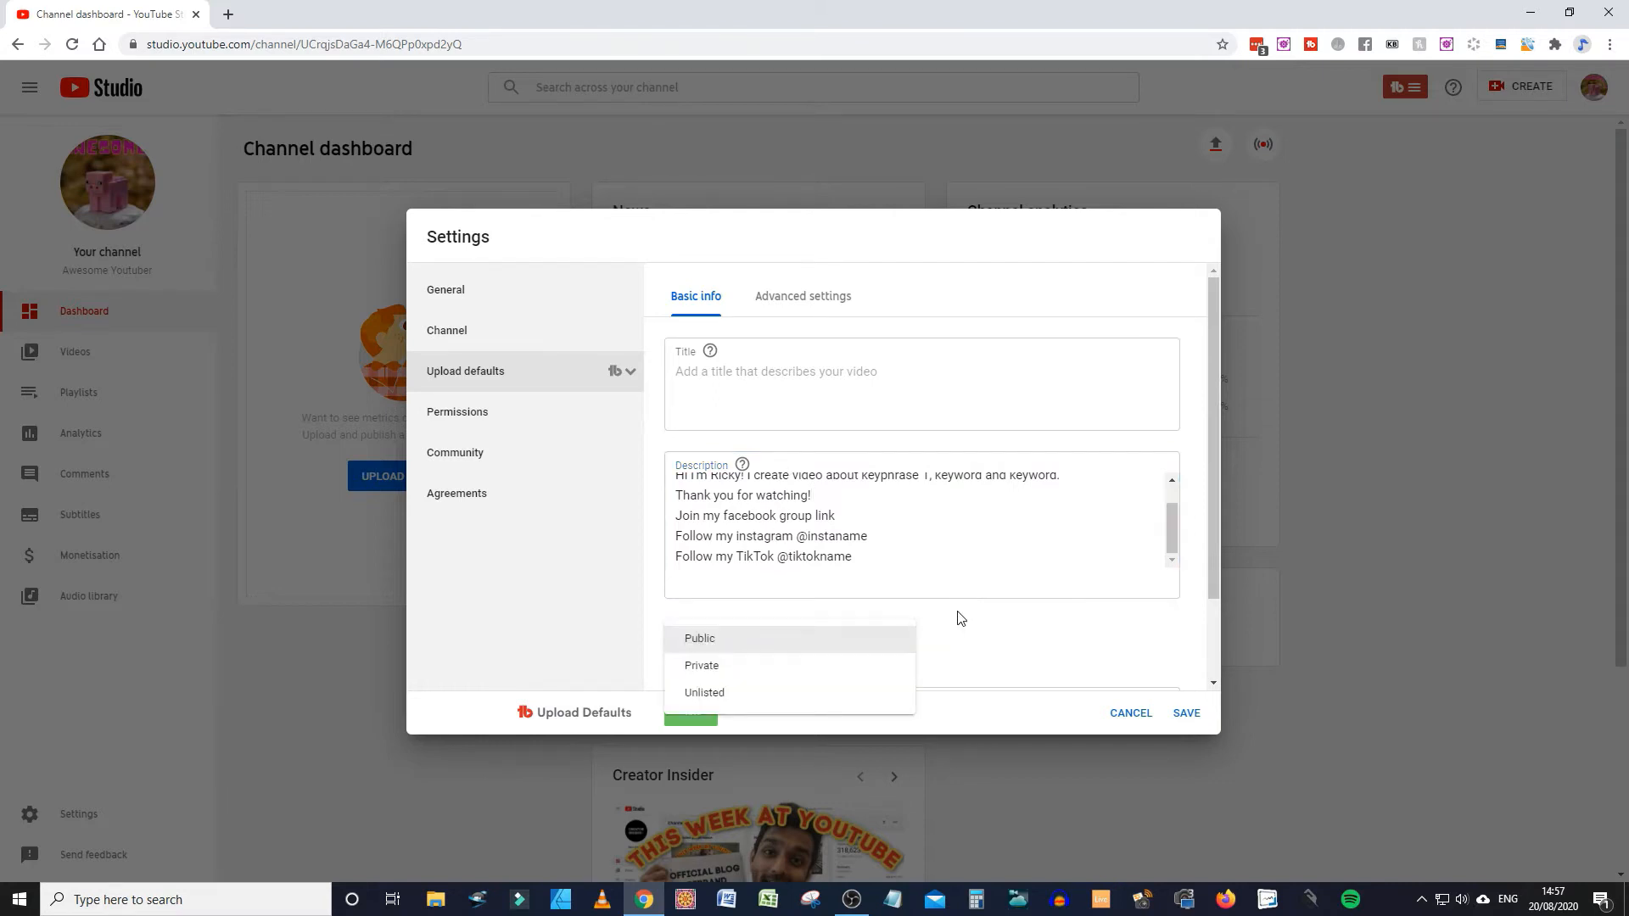
left_click(960, 618)
left_click(895, 650)
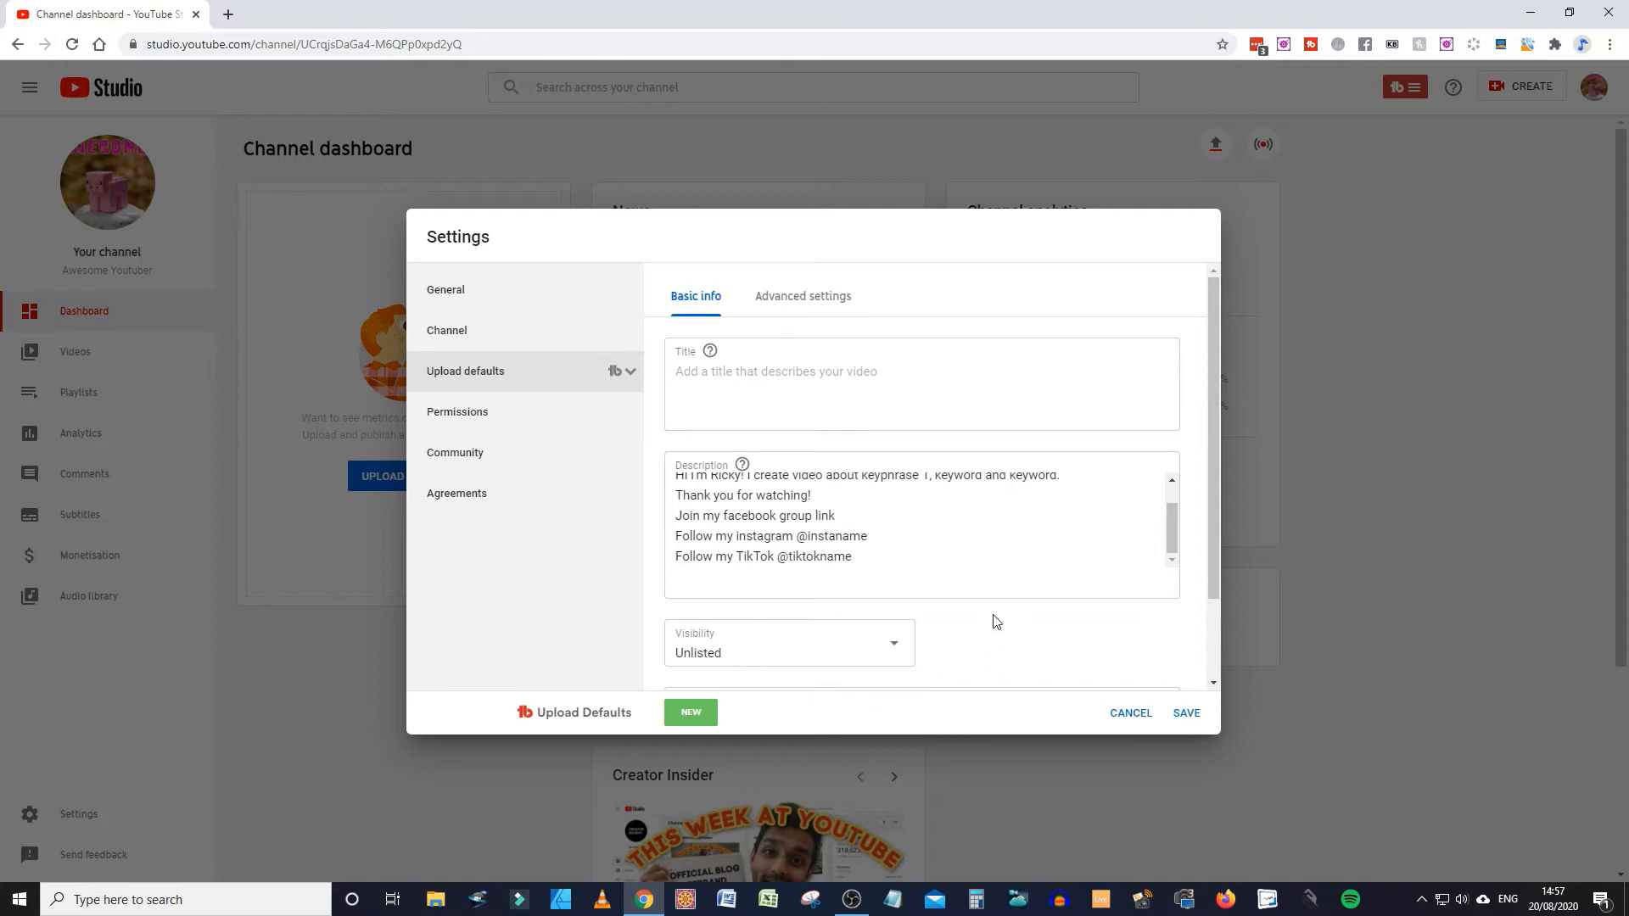
Add the default upload tags AwesomeYoutuber, keyphrase 1 and keyphrase 2
scroll(996, 607, "down", 2)
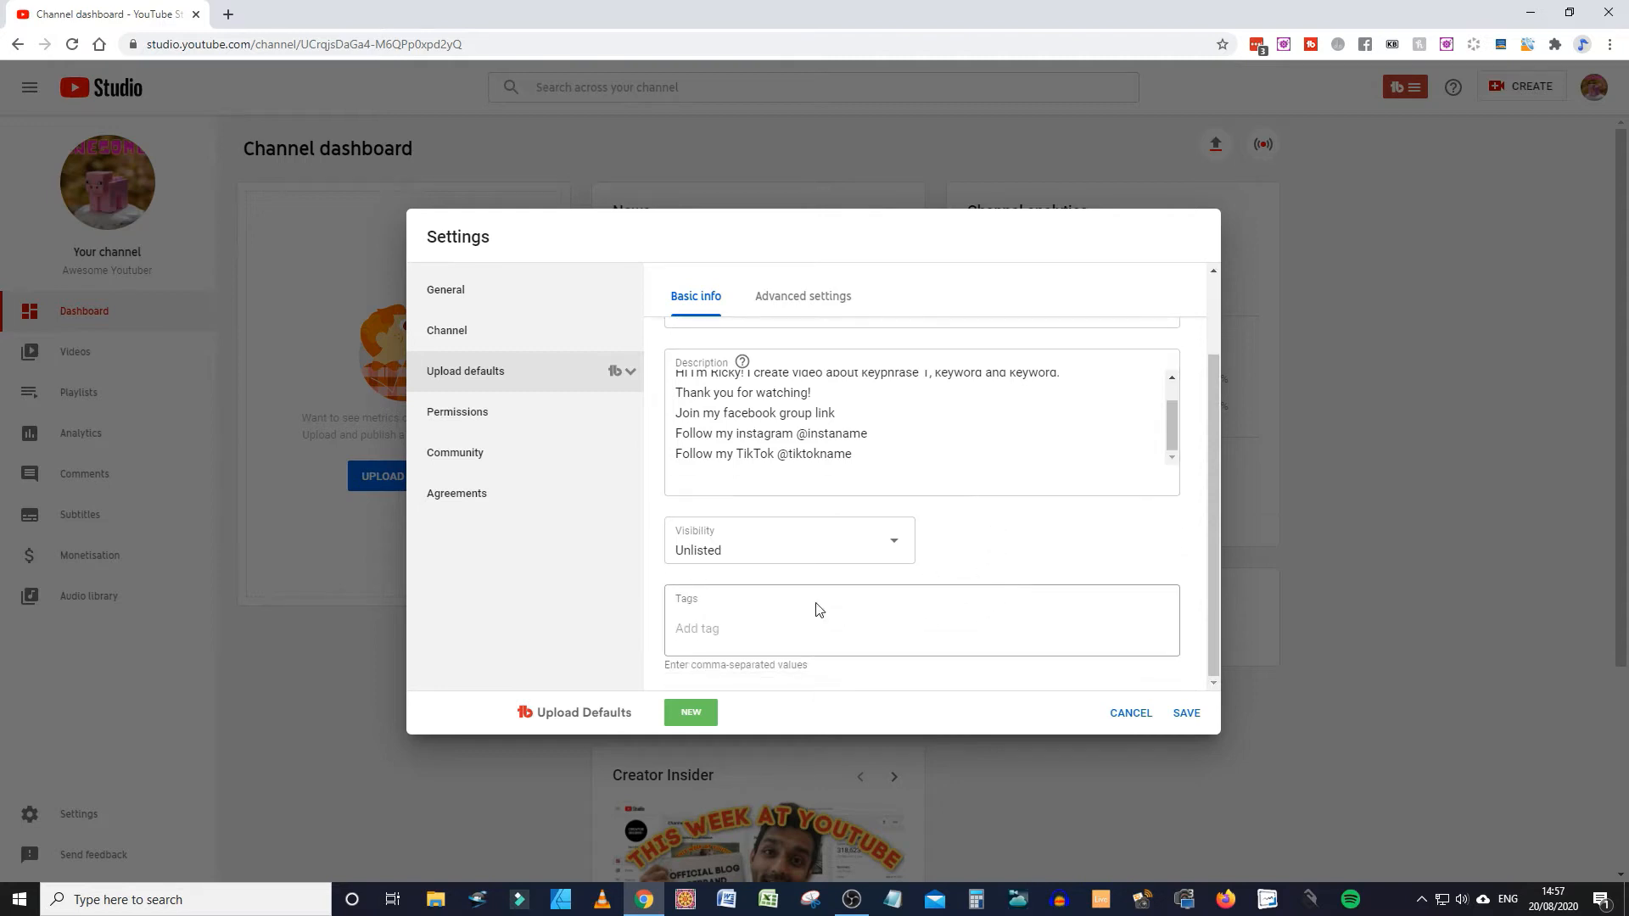
scroll(781, 551, "up", 2)
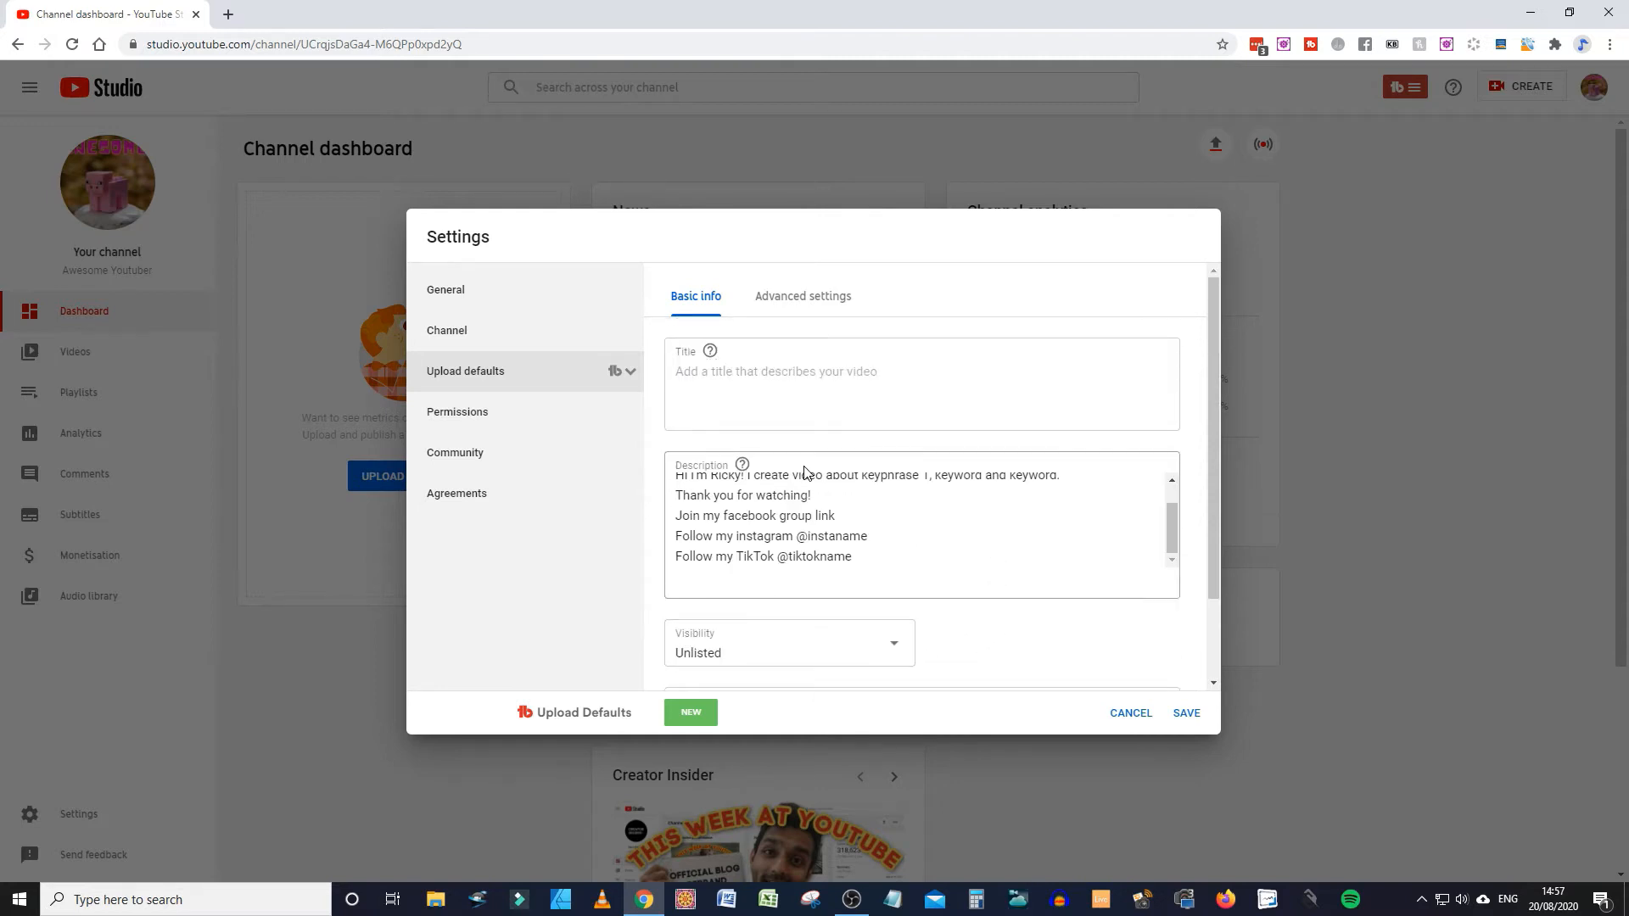
scroll(793, 633, "down", 2)
left_click(704, 628)
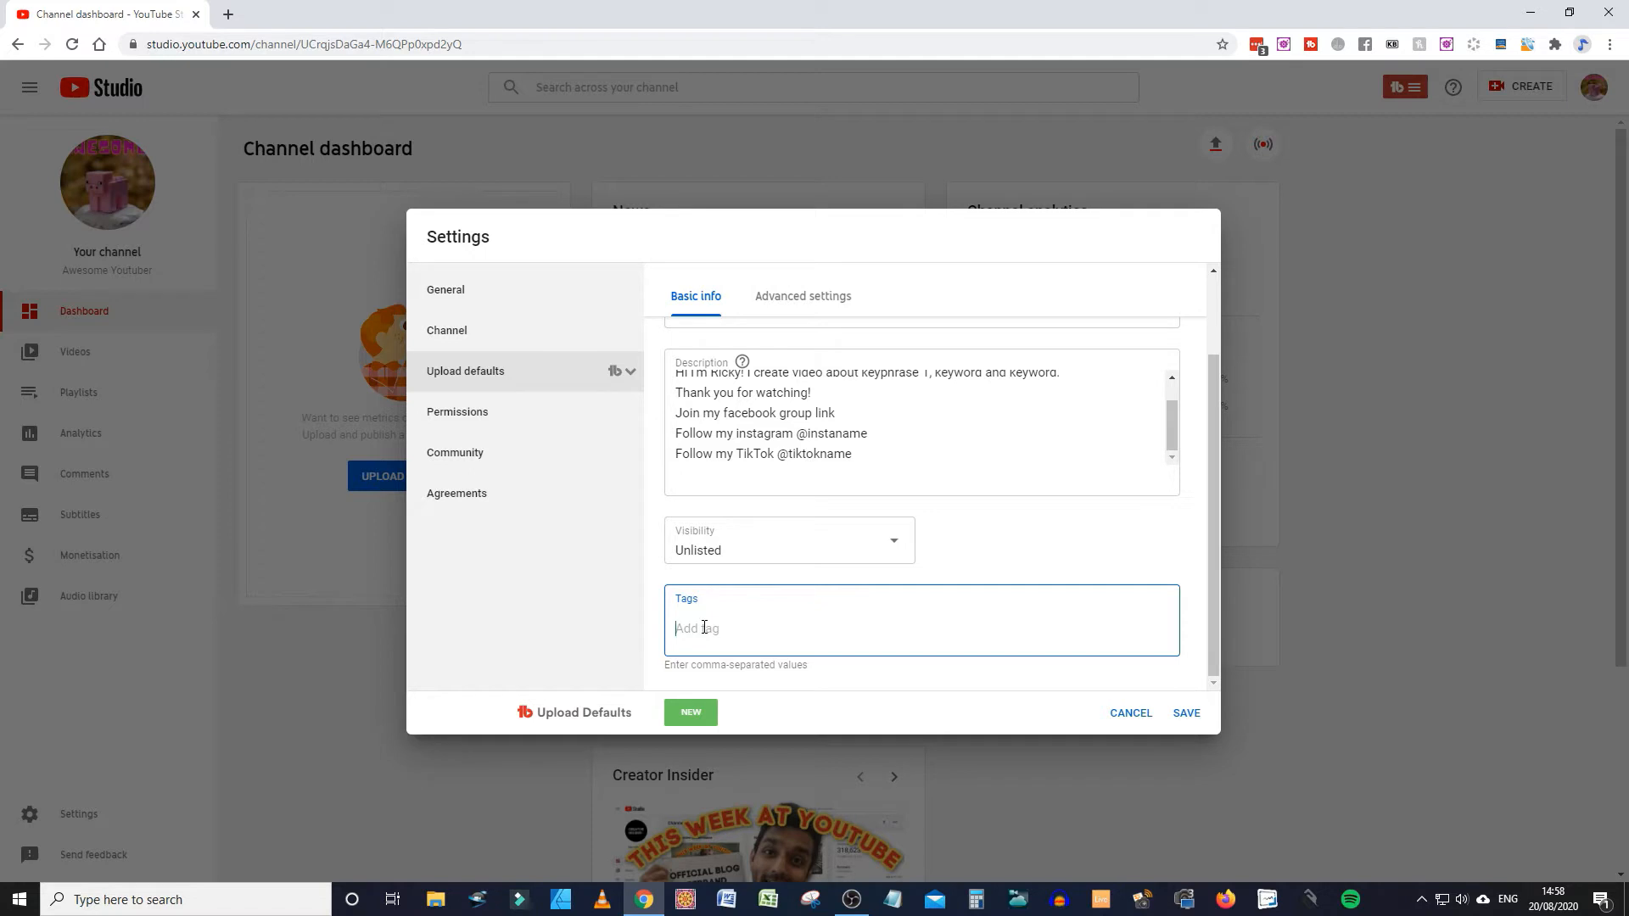
type("AwesomeYoutuber")
key("Return")
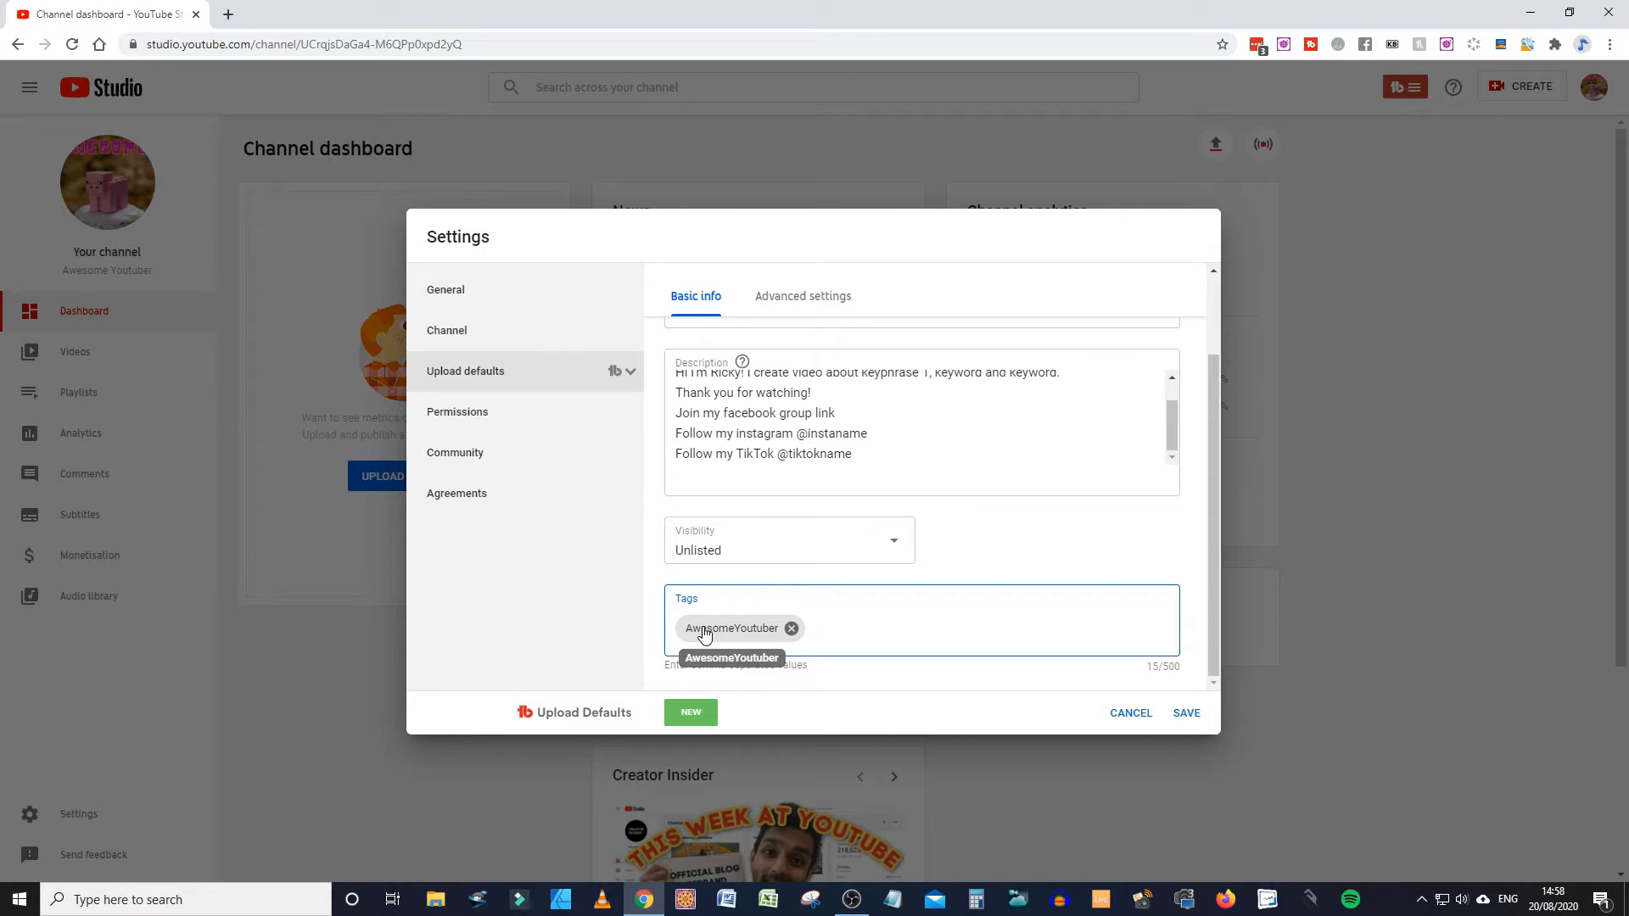
type("keyphrase 1")
key("Return")
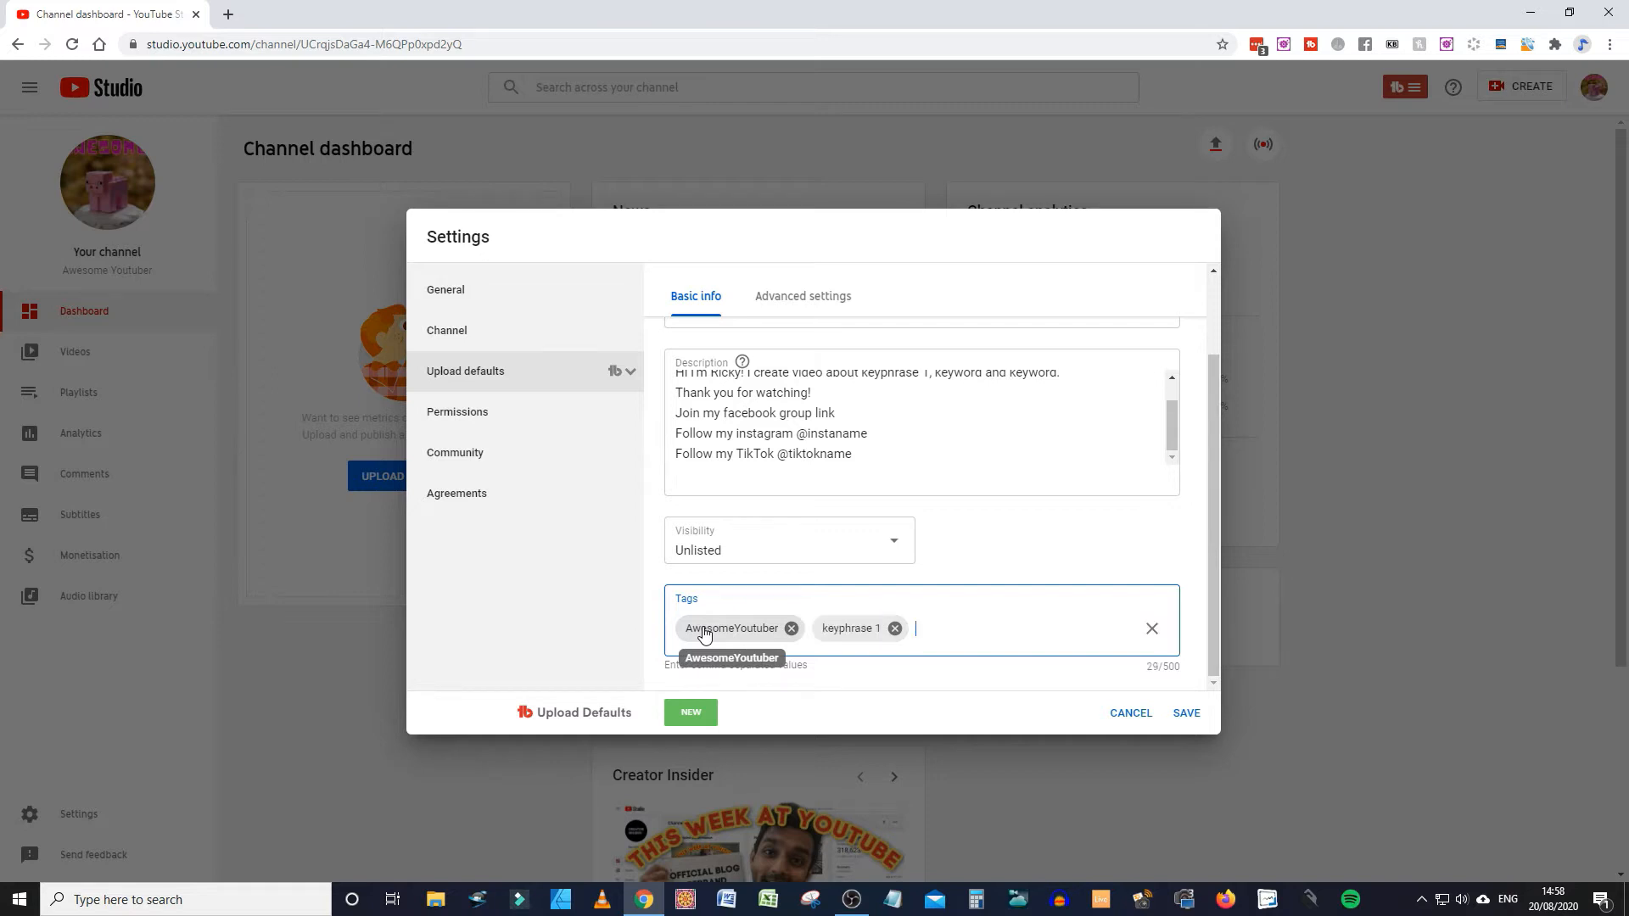
type("keyphrase 2")
key("Return")
Add keyword 1 and keyword 2 as further default upload tags
type("key")
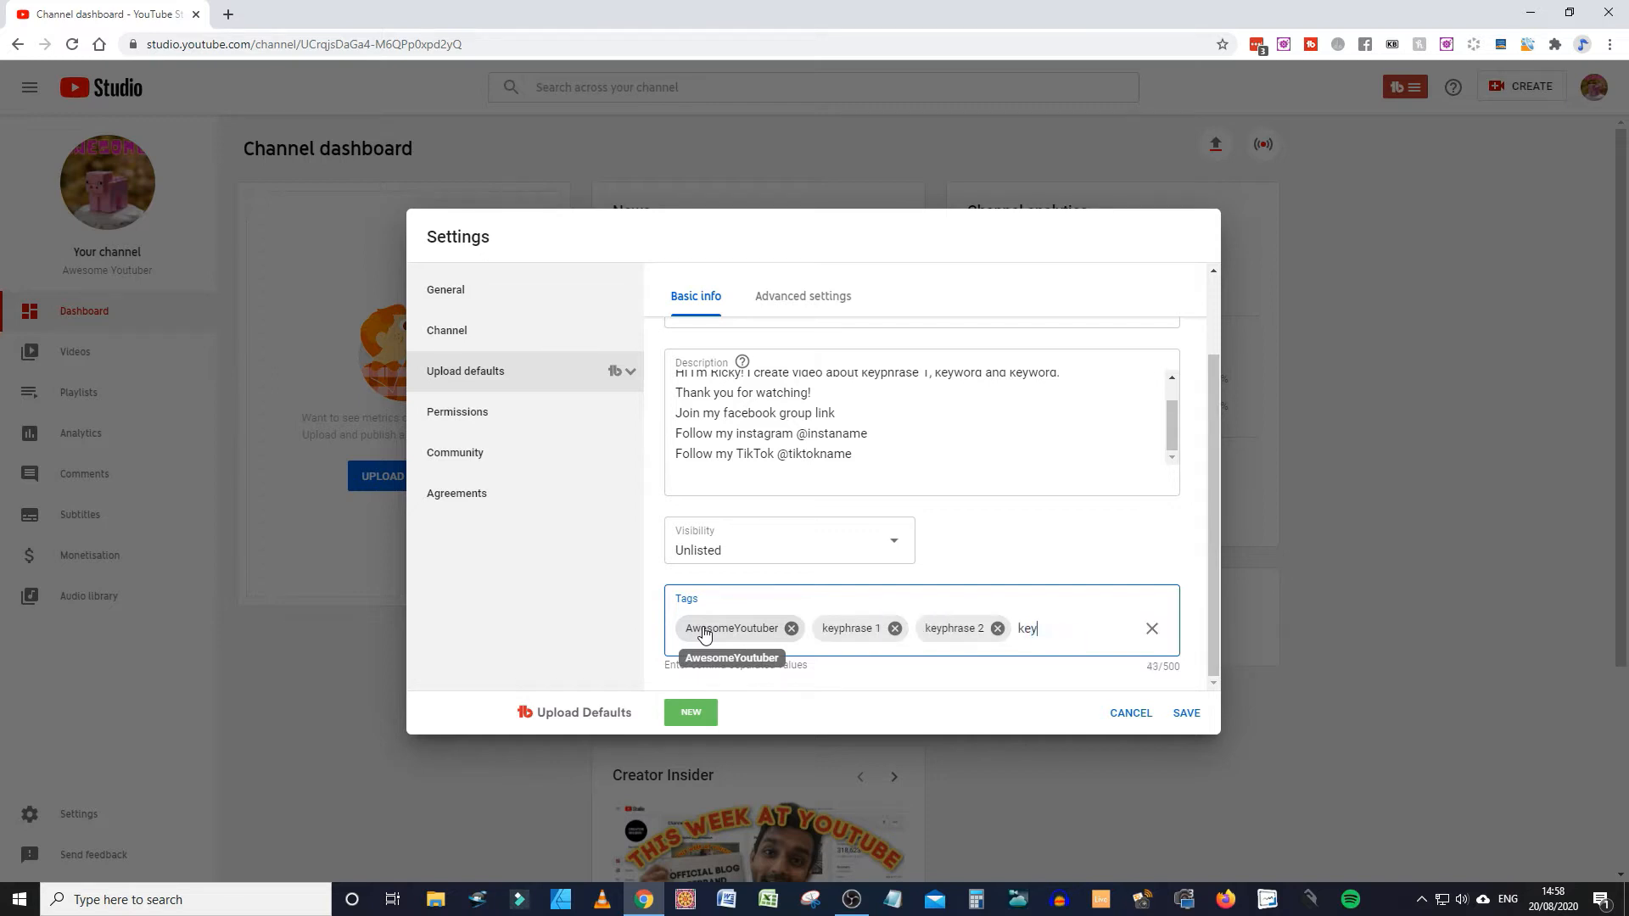
type("word 1")
key("Return")
type("k")
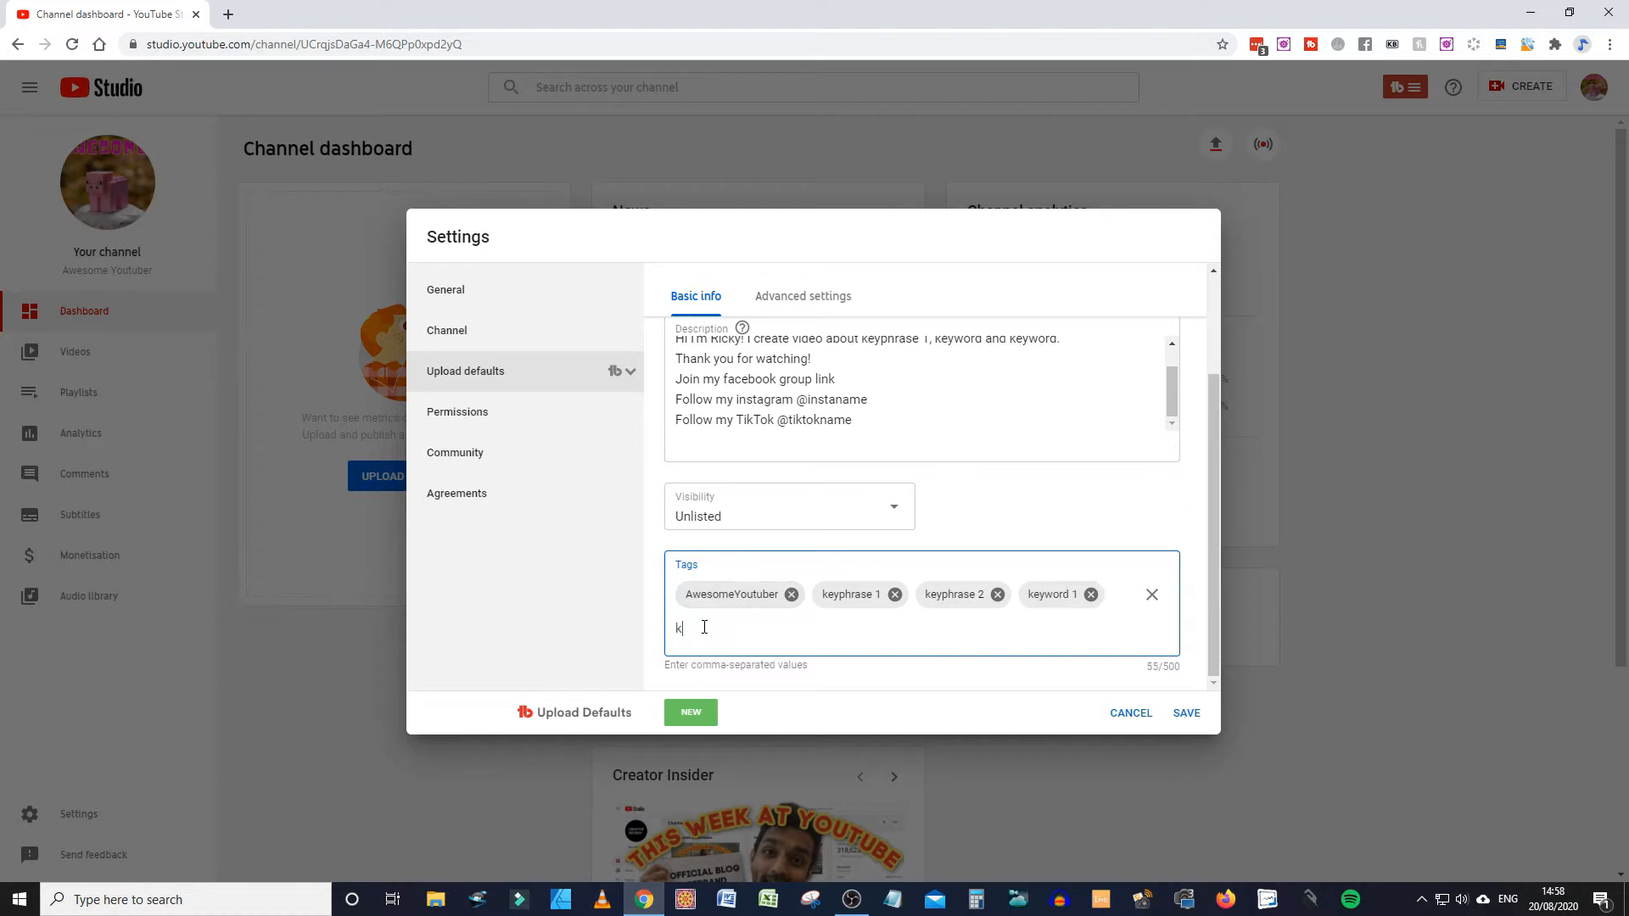
type("eyword 2")
key("Return")
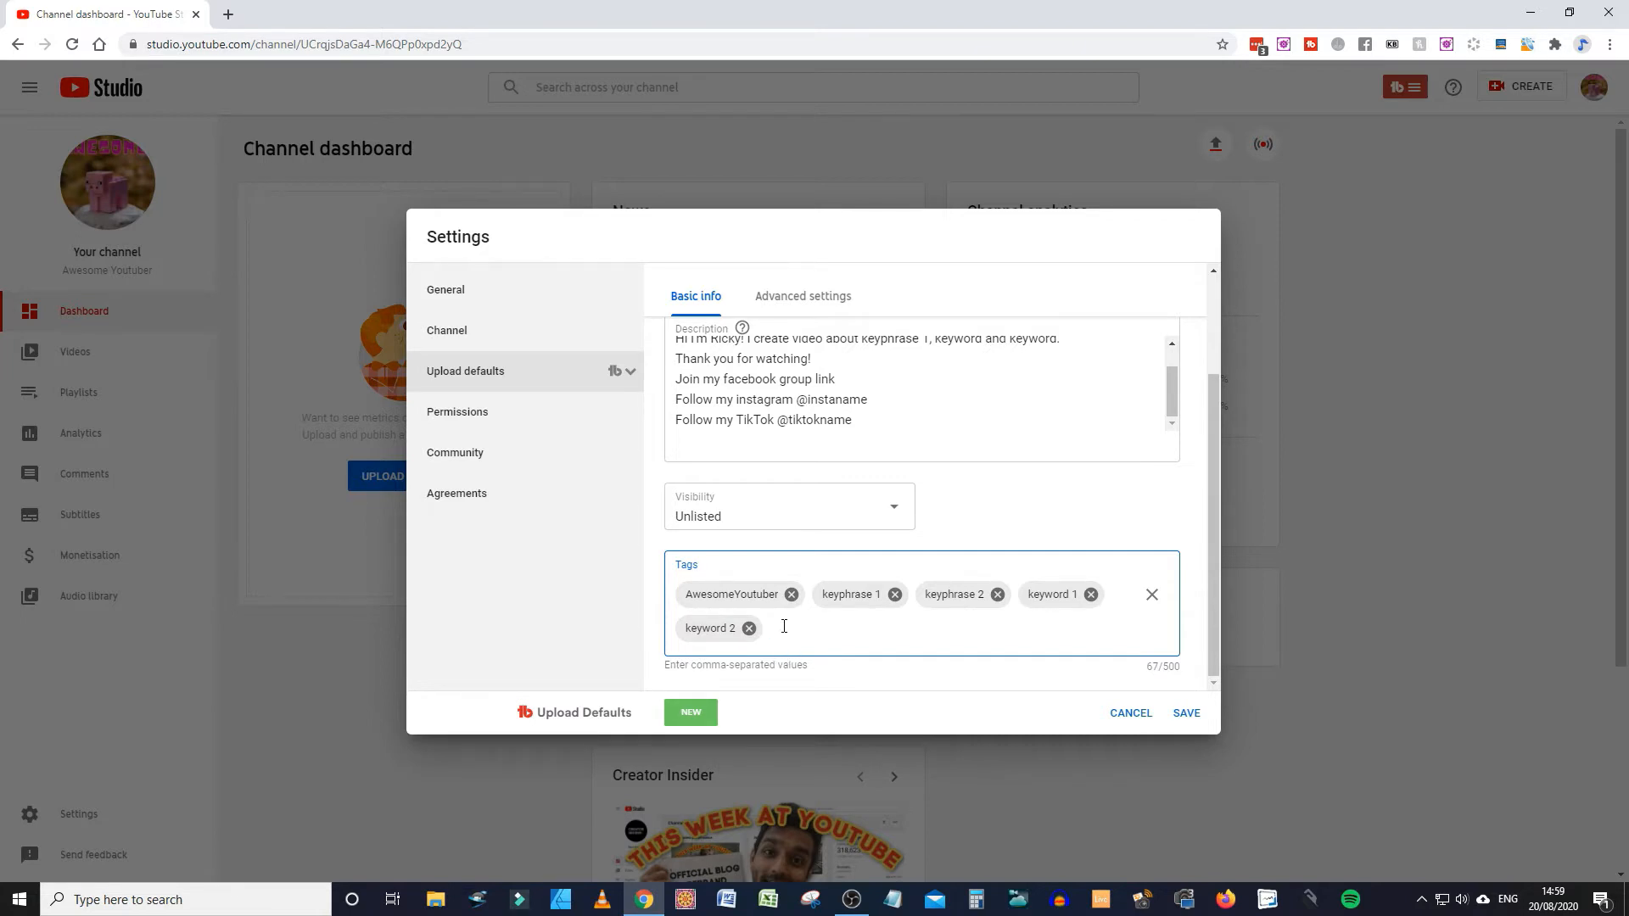
In the advanced upload defaults, set the category to Gaming and the video language to English (United Kingdom)
left_click(810, 302)
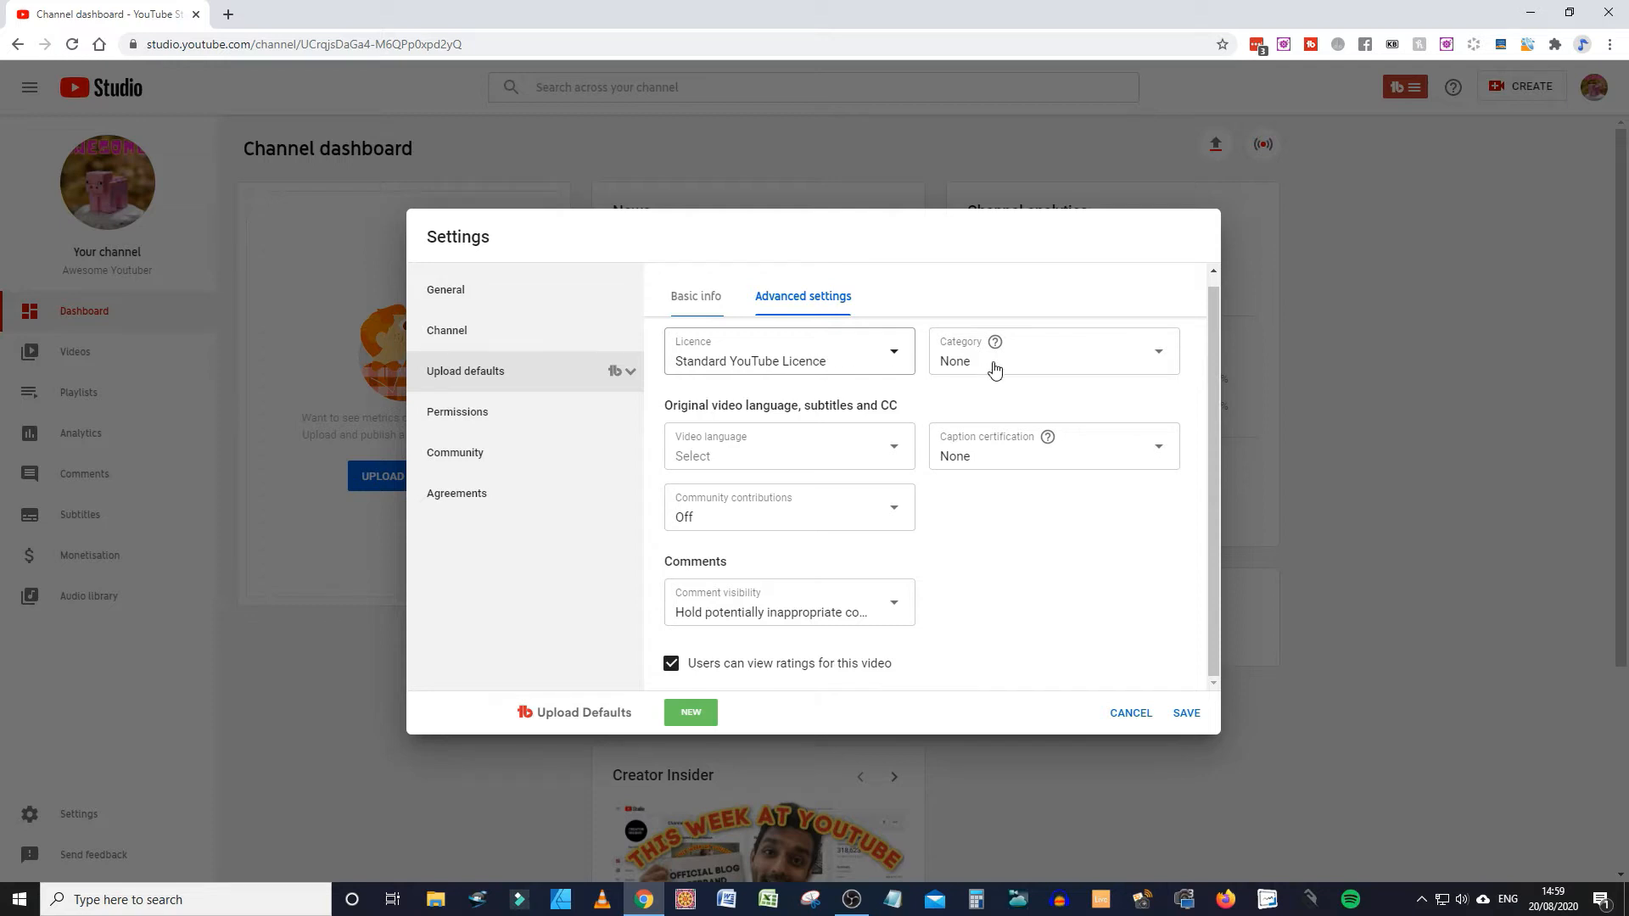
left_click(1152, 362)
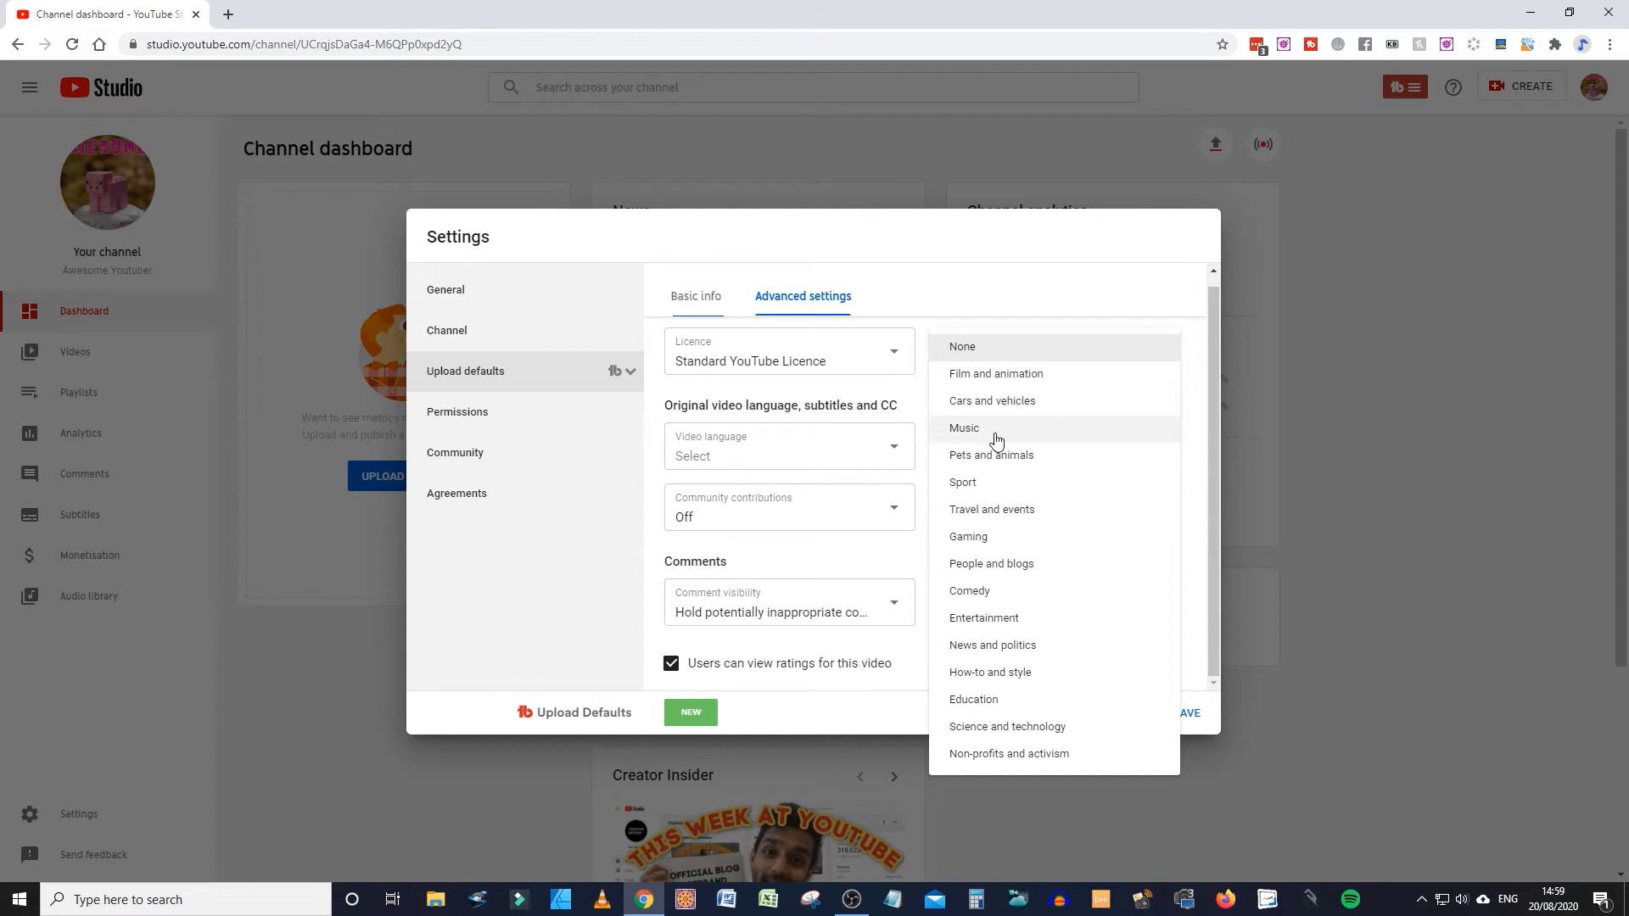
left_click(983, 538)
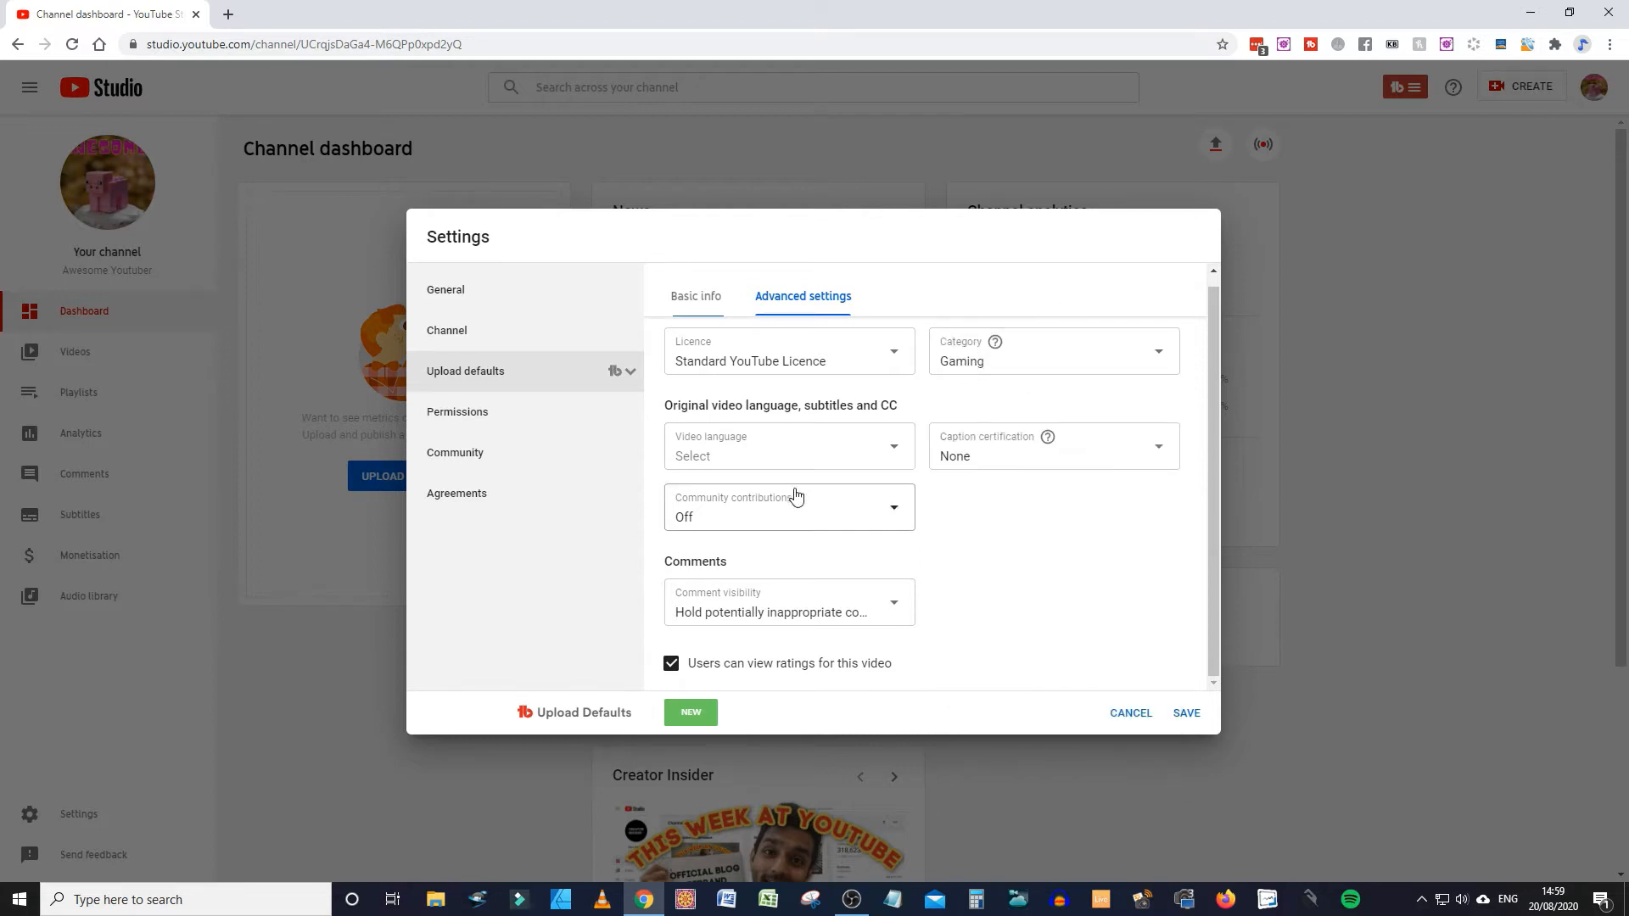
left_click(844, 459)
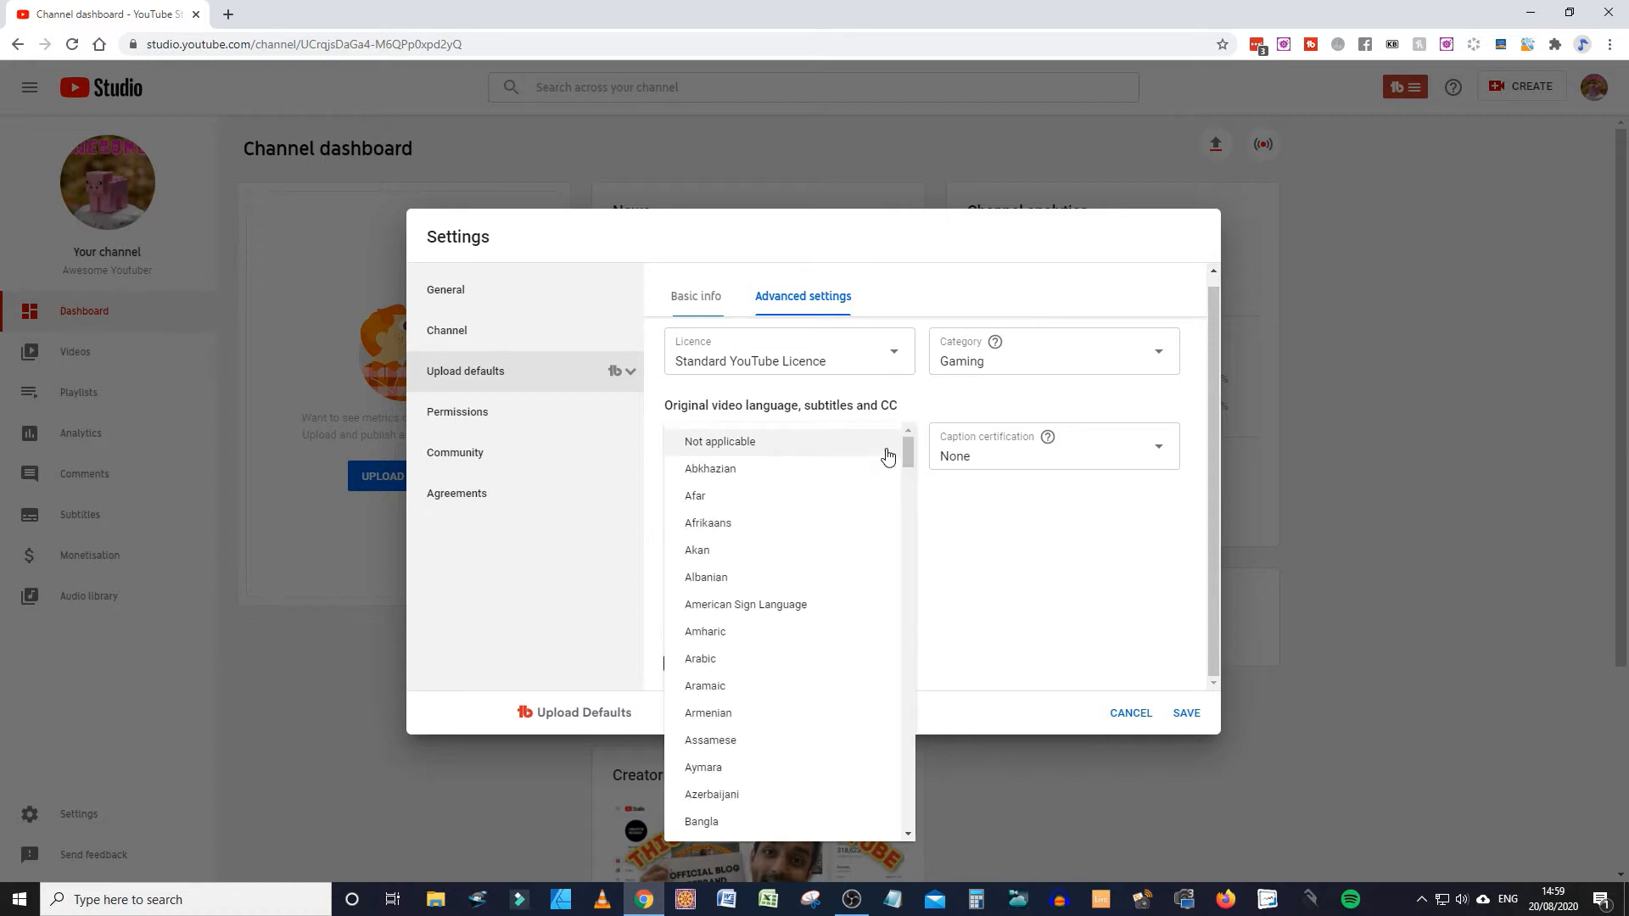
left_click_drag(907, 452, 927, 545)
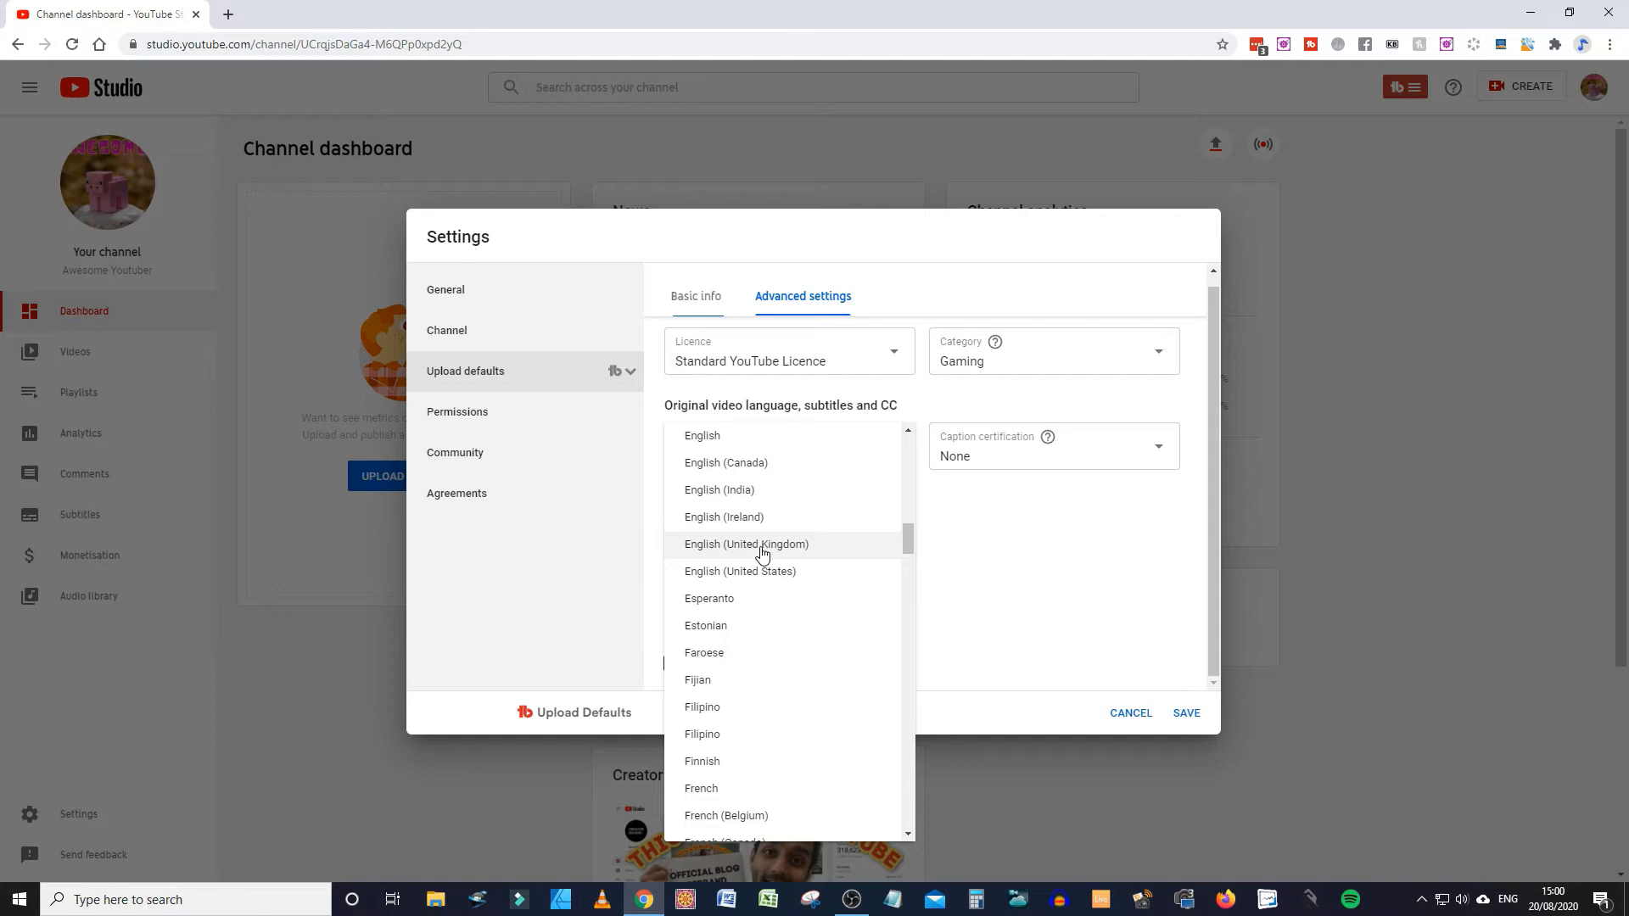
left_click(762, 553)
Review the comment visibility choices in the advanced upload defaults
left_click(857, 615)
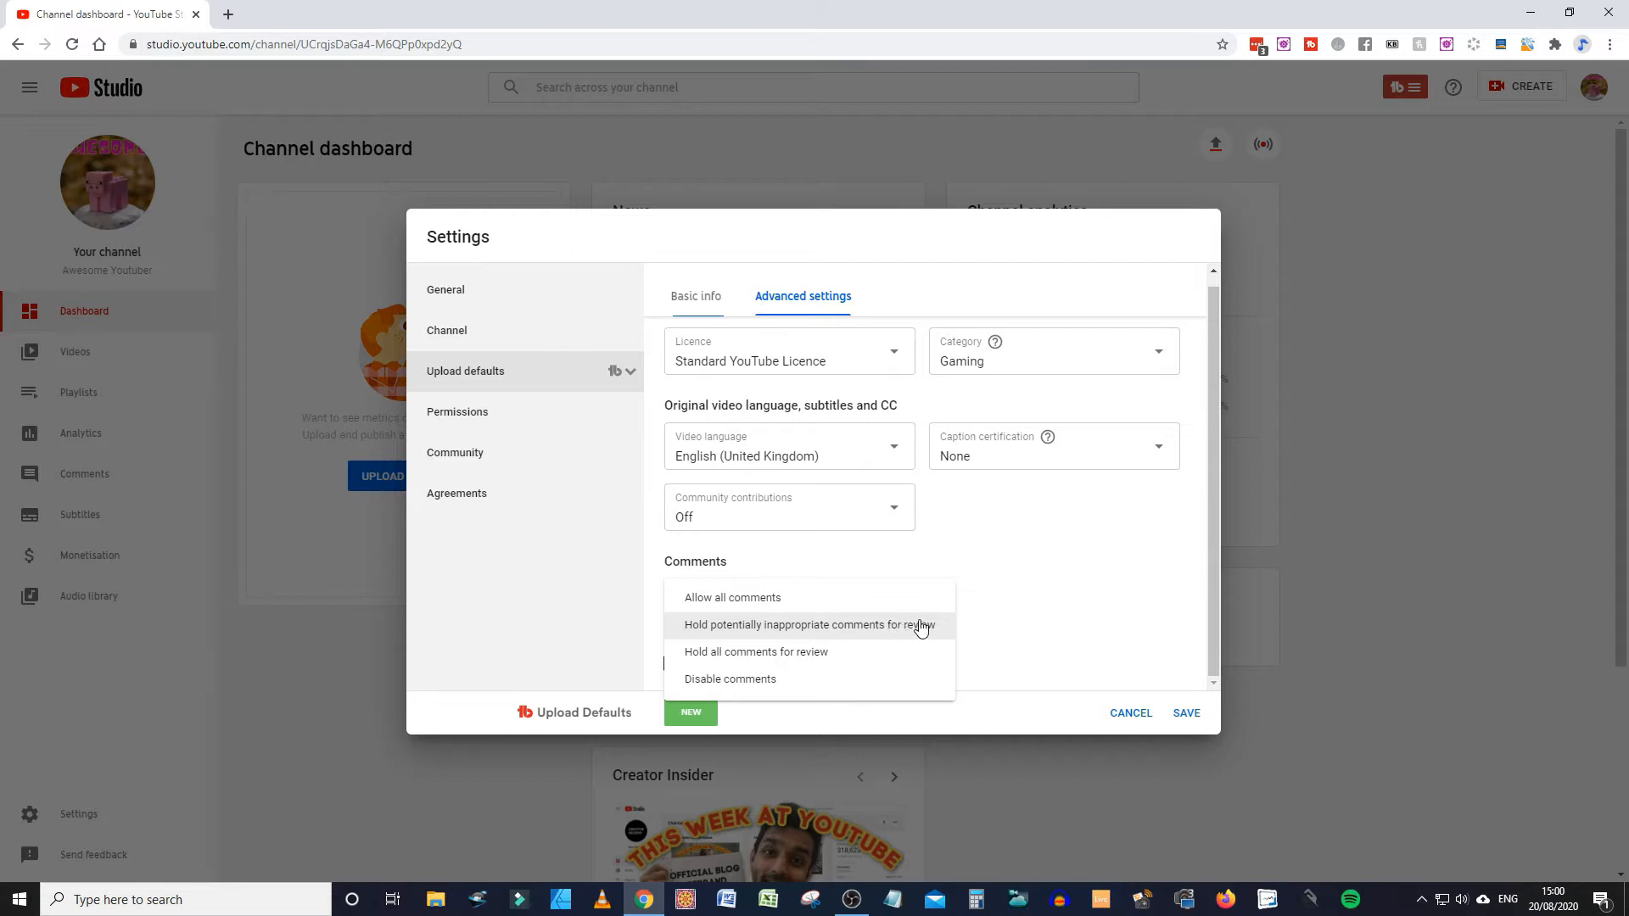
left_click(976, 623)
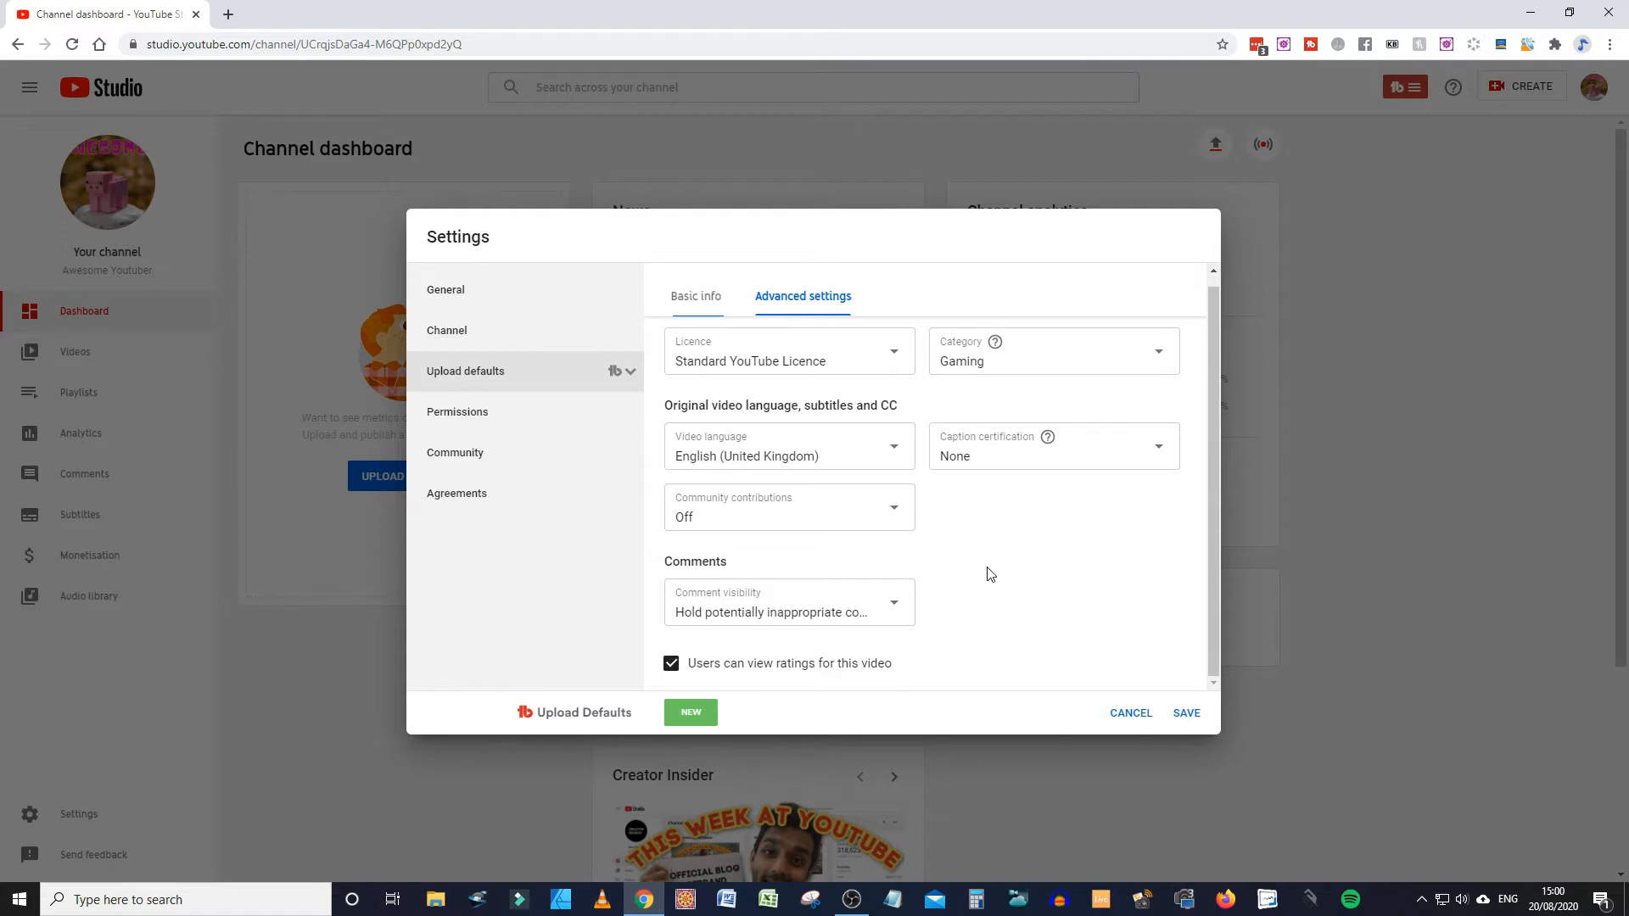
In the channel's advanced settings, set the channel as Made for Kids and look over the remaining options
left_click(525, 336)
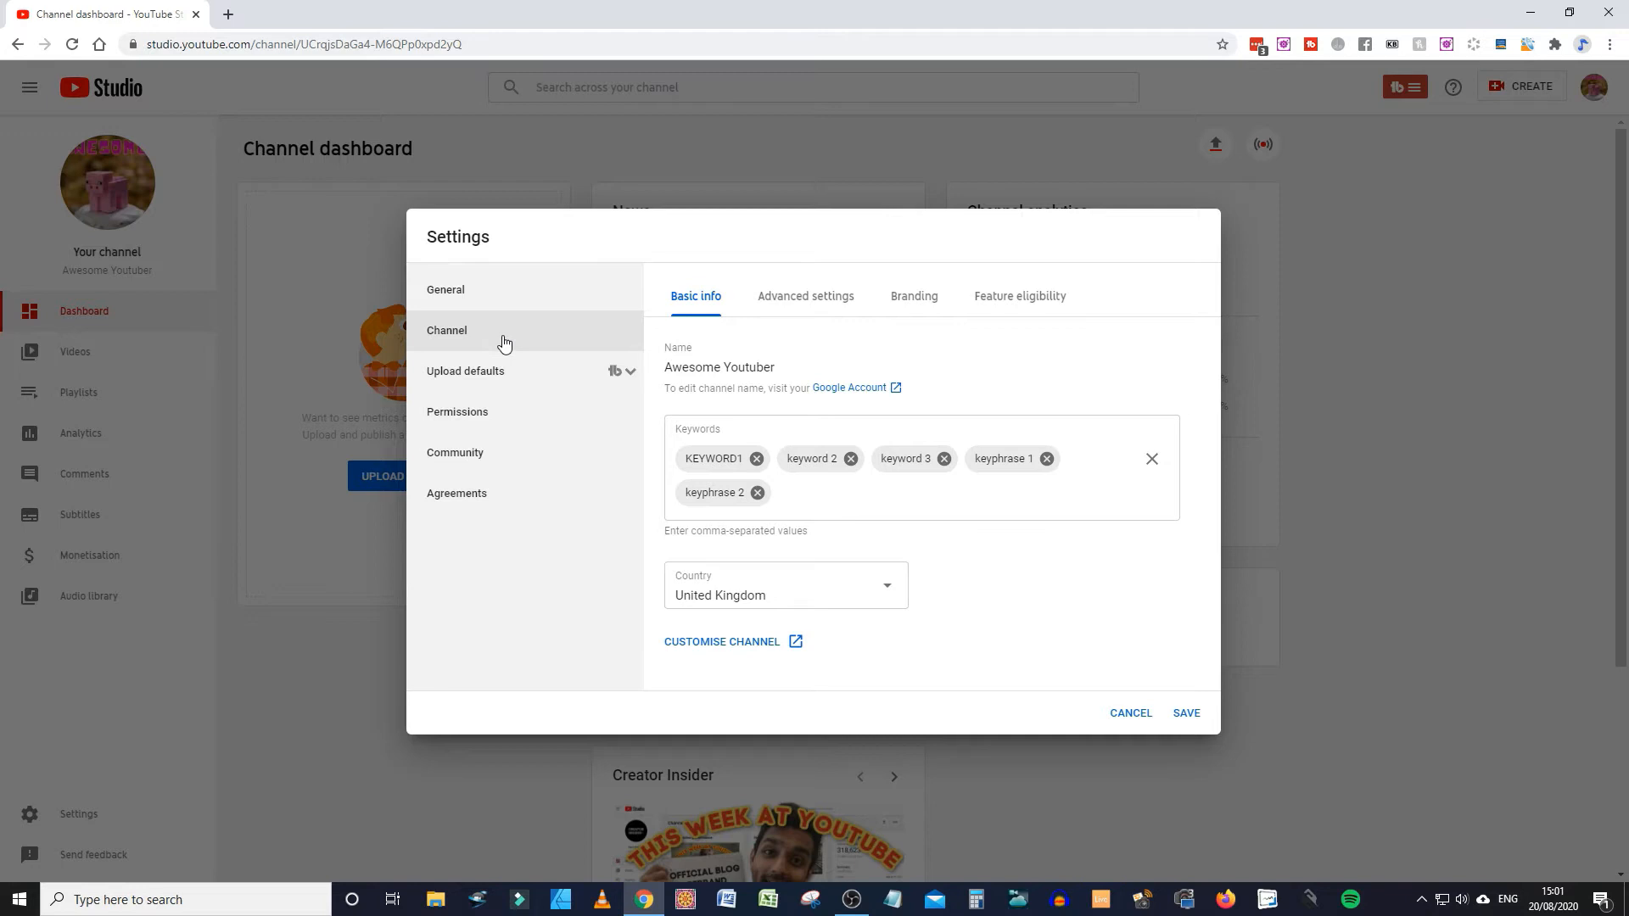
left_click(831, 304)
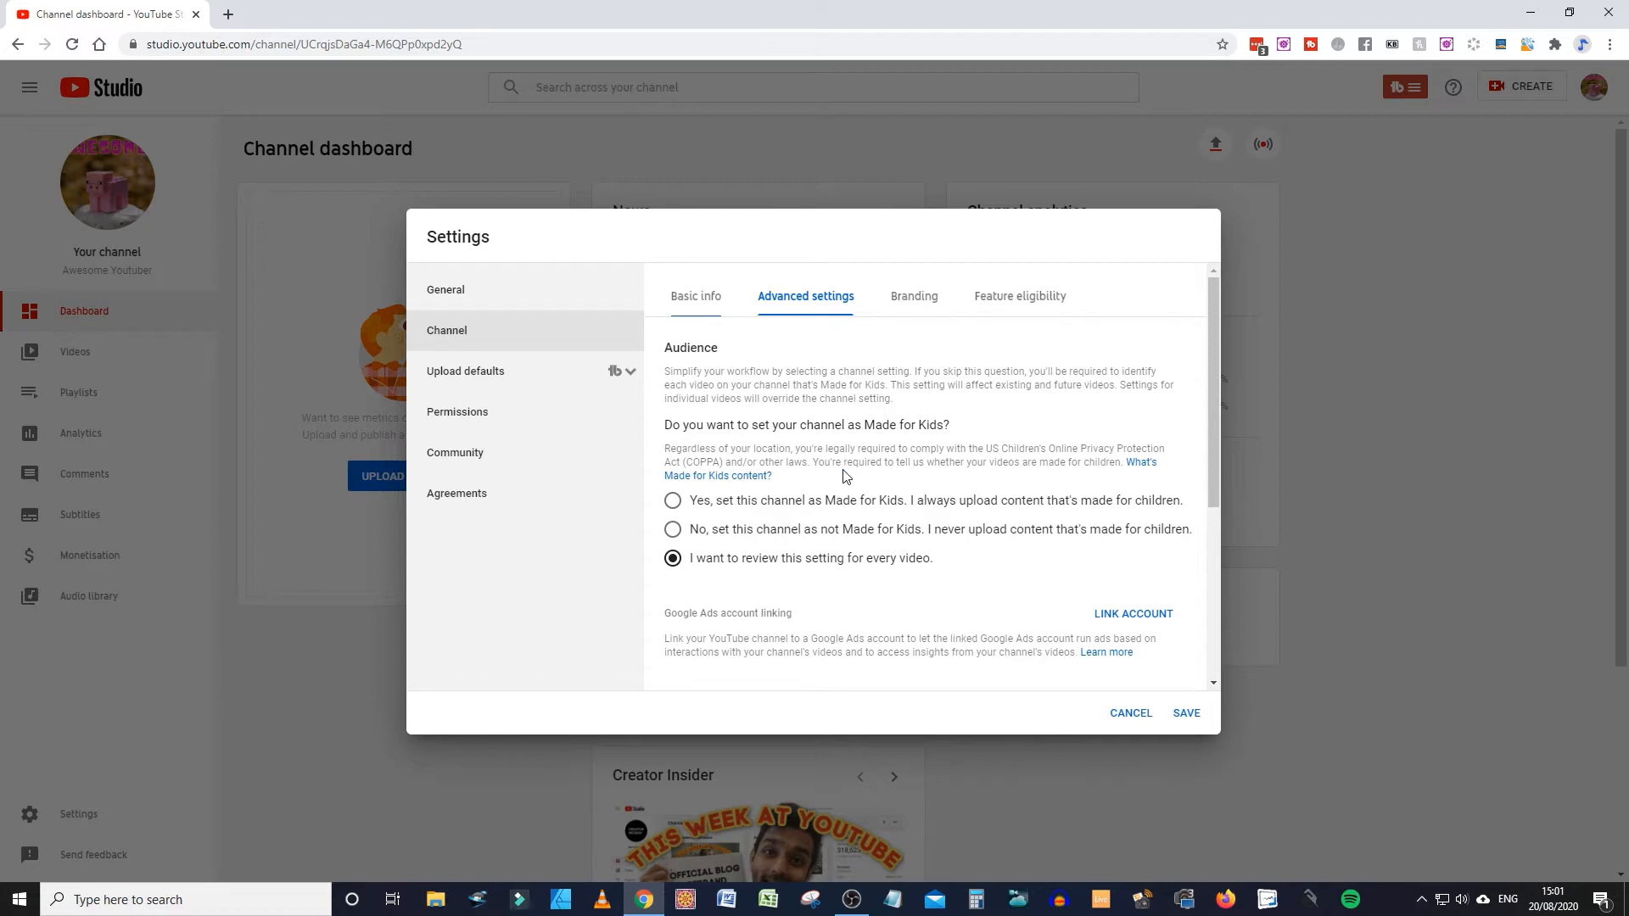
left_click(673, 502)
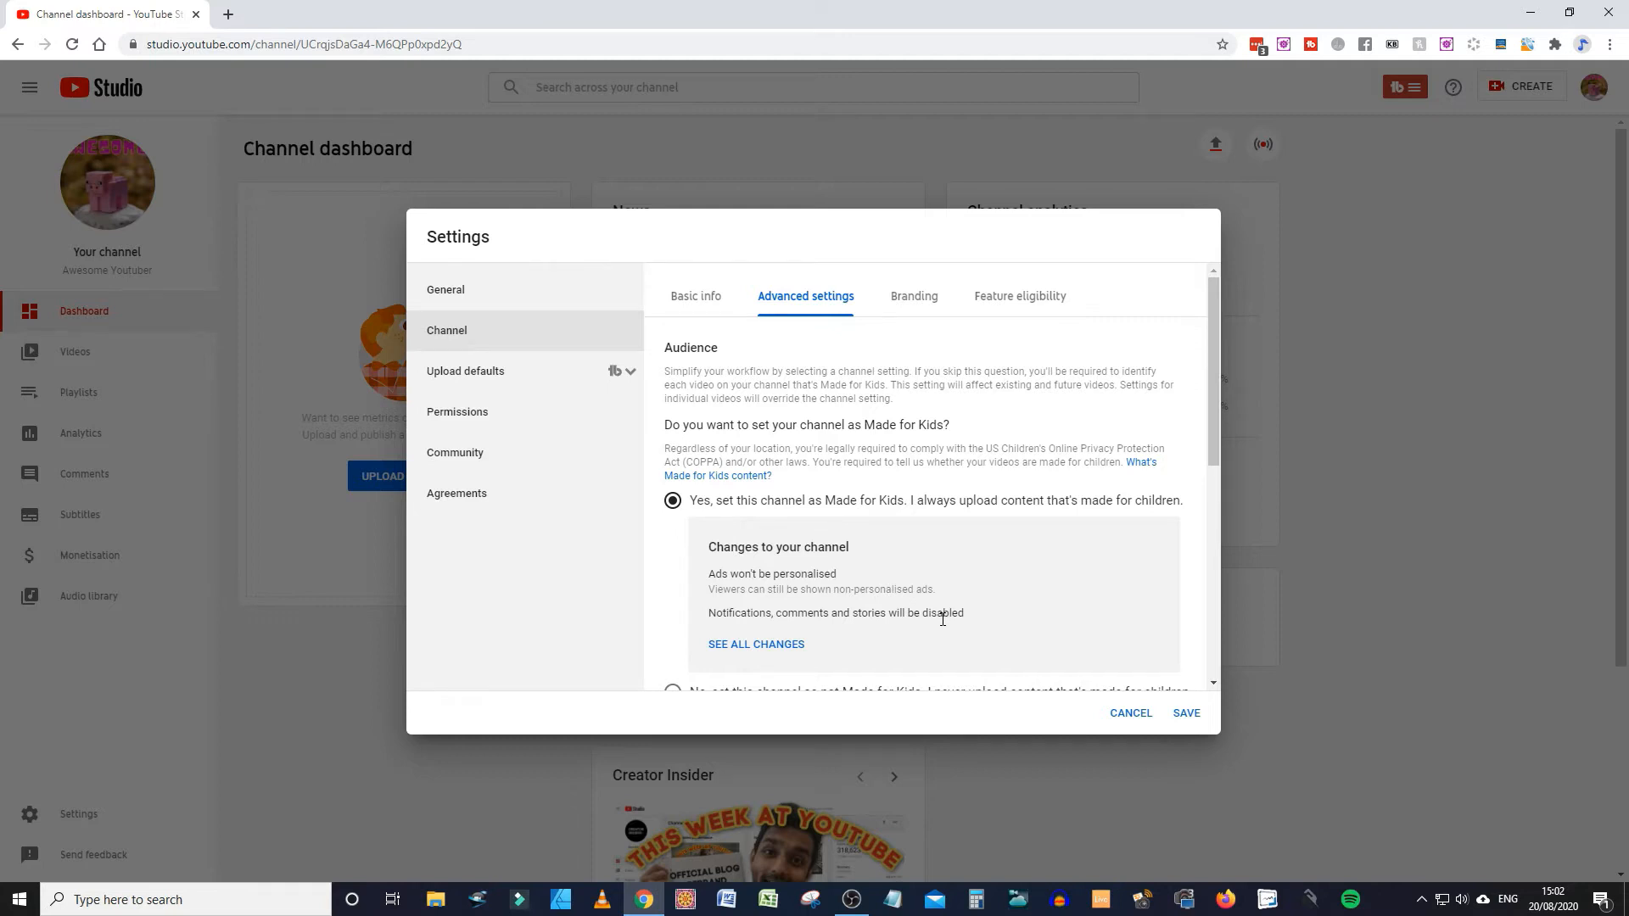
scroll(943, 620, "down", 1)
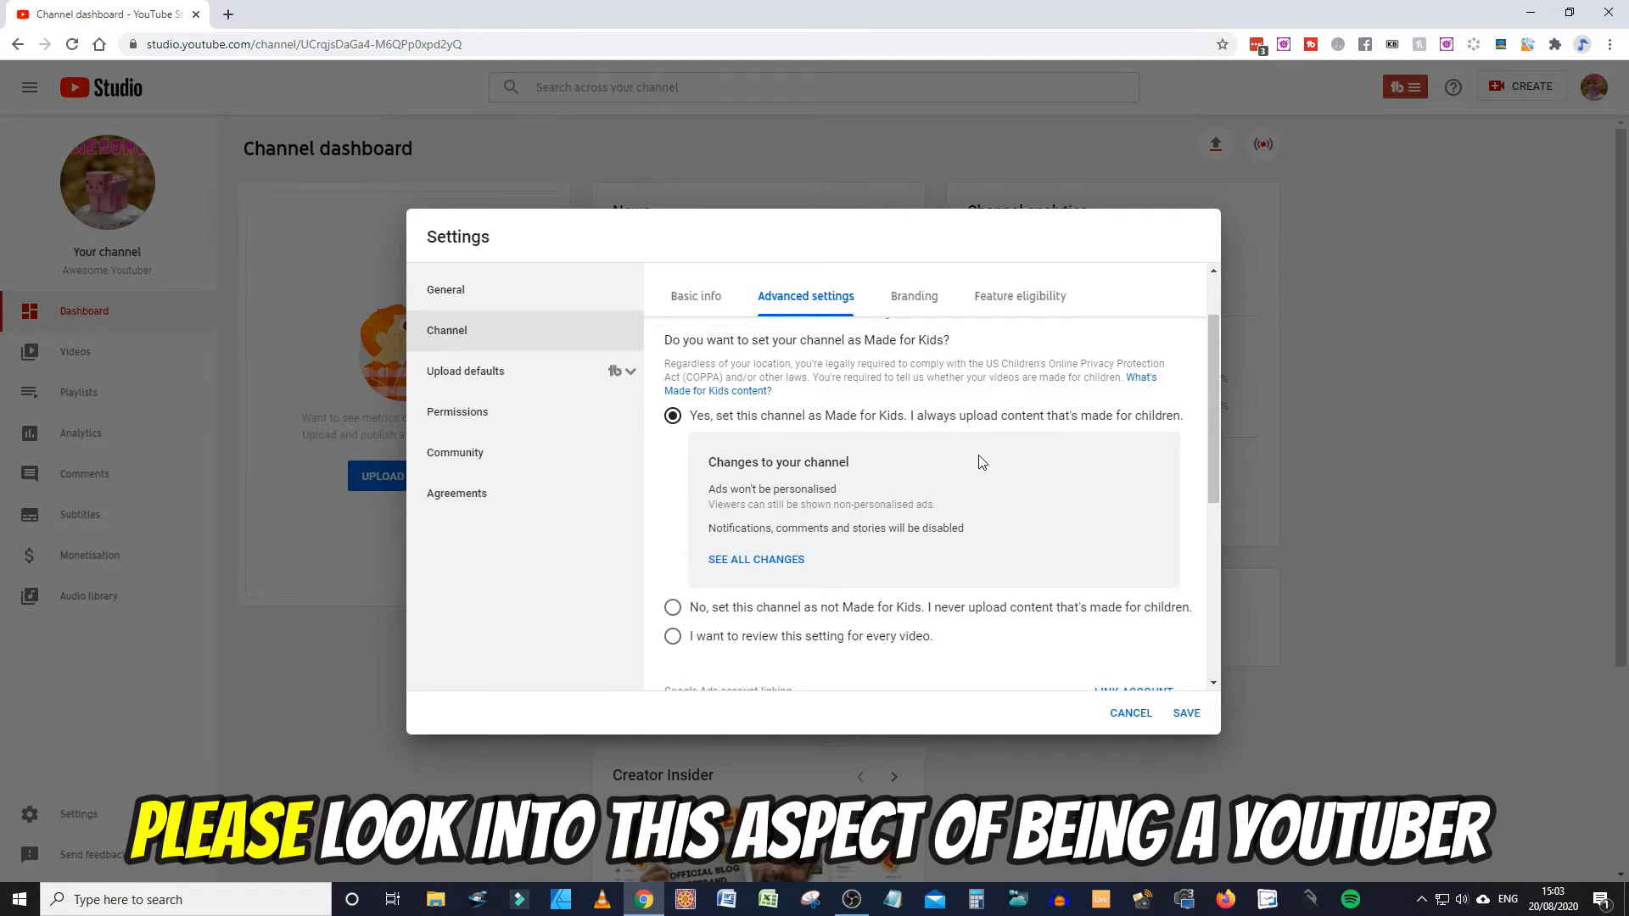
scroll(941, 415, "down", 3)
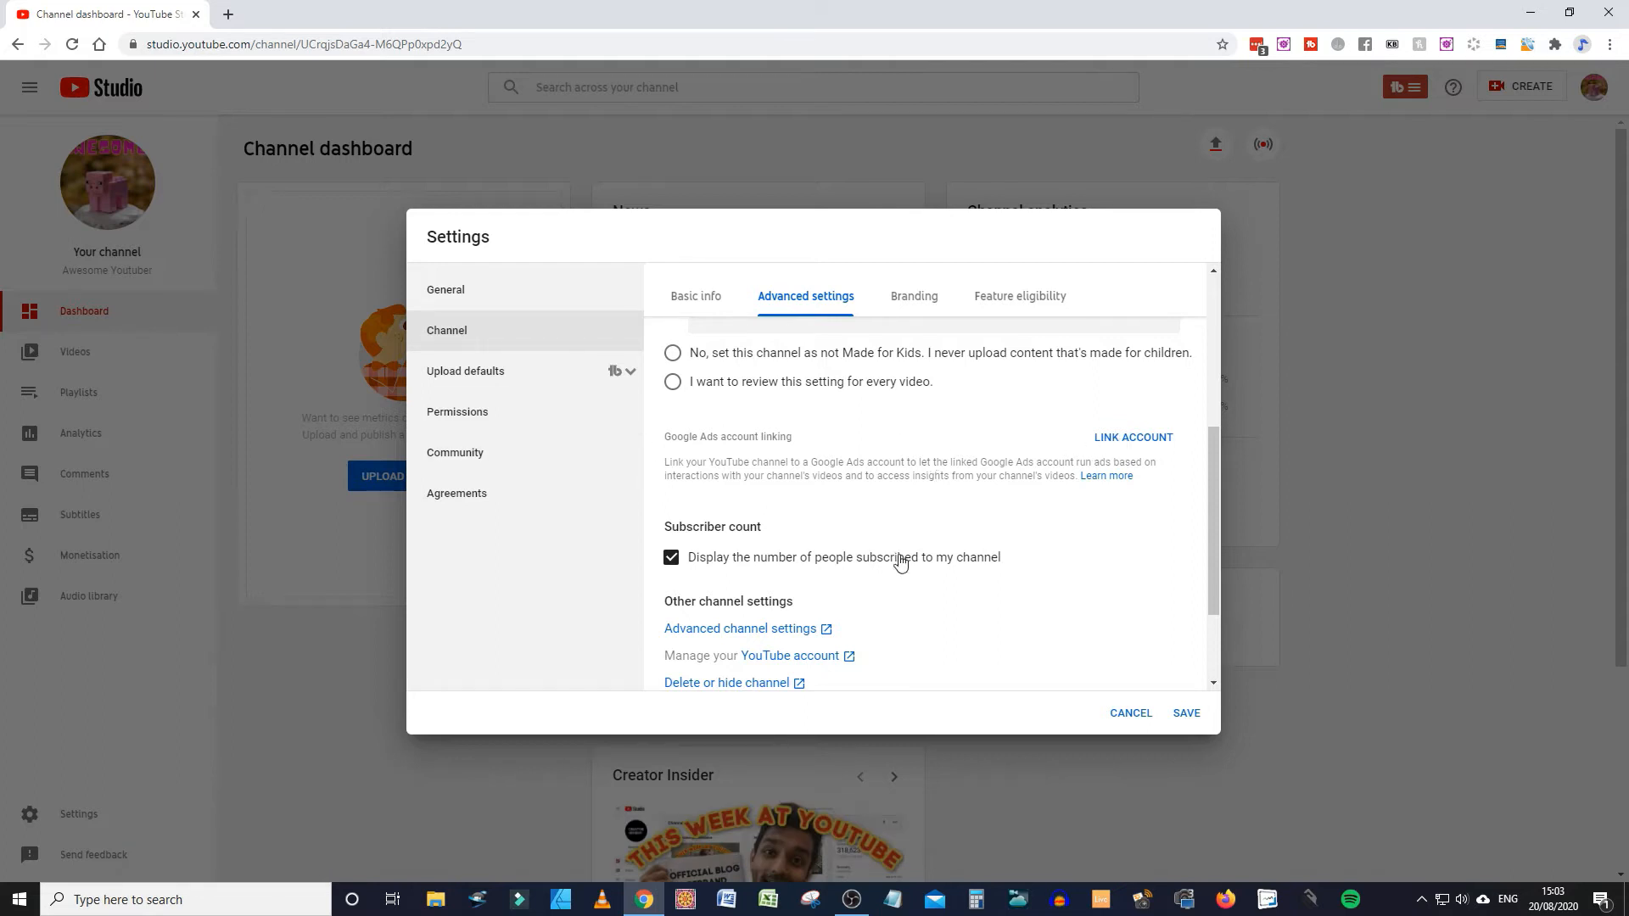
scroll(902, 586, "down", 2)
scroll(906, 475, "up", 7)
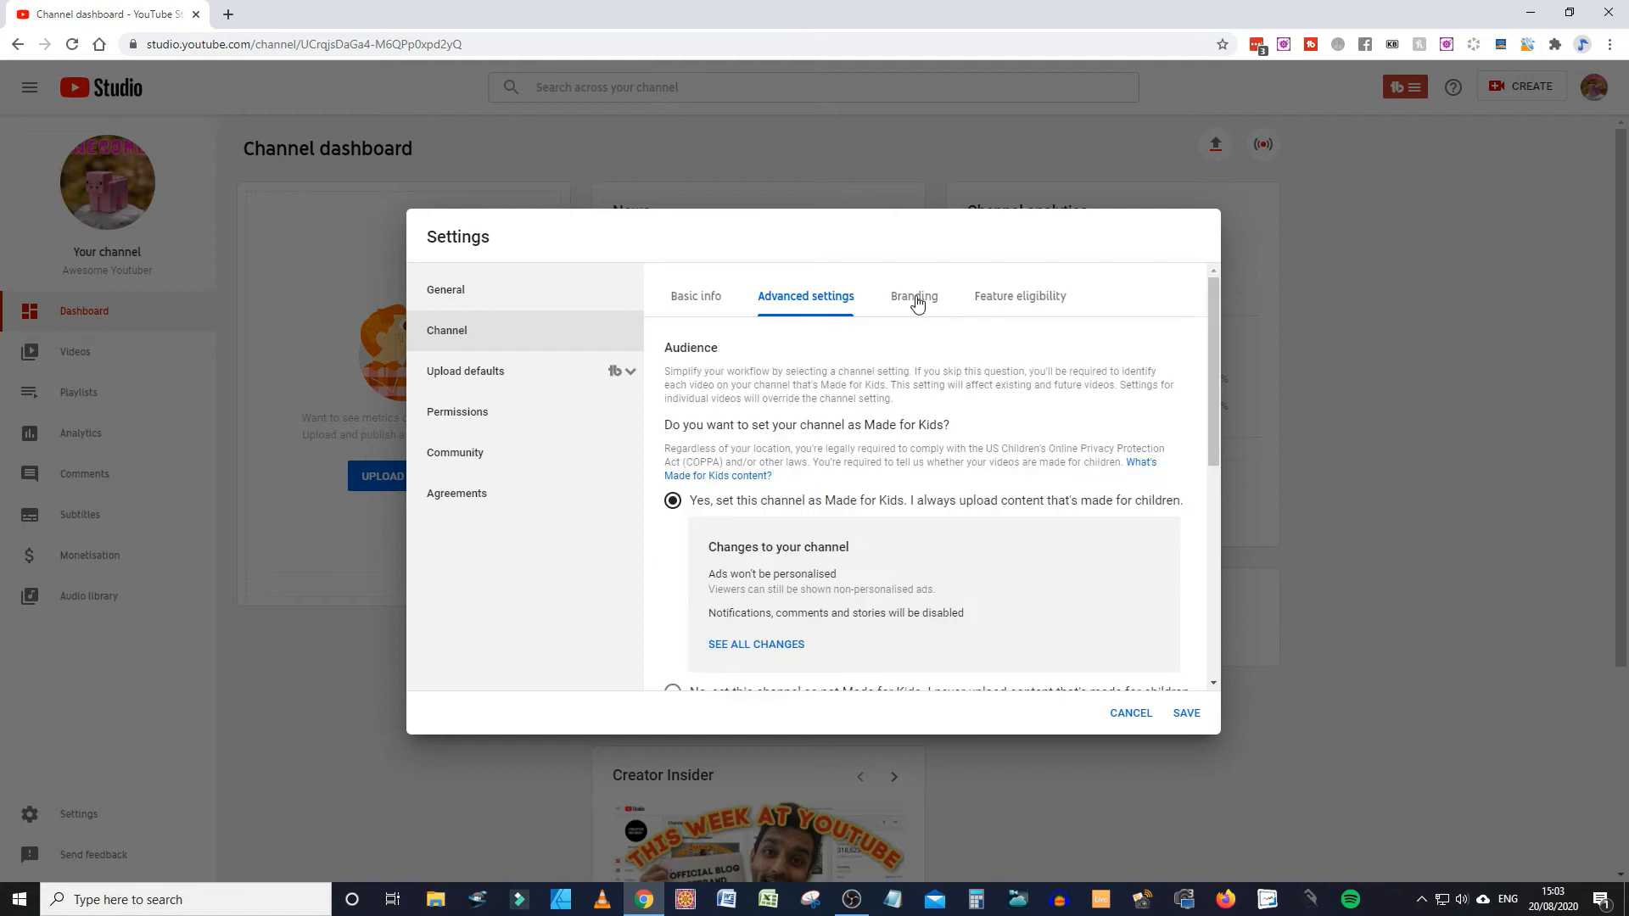
Add the Subscribe watermark image from the TubeTechs folder as the channel's video watermark
left_click(916, 302)
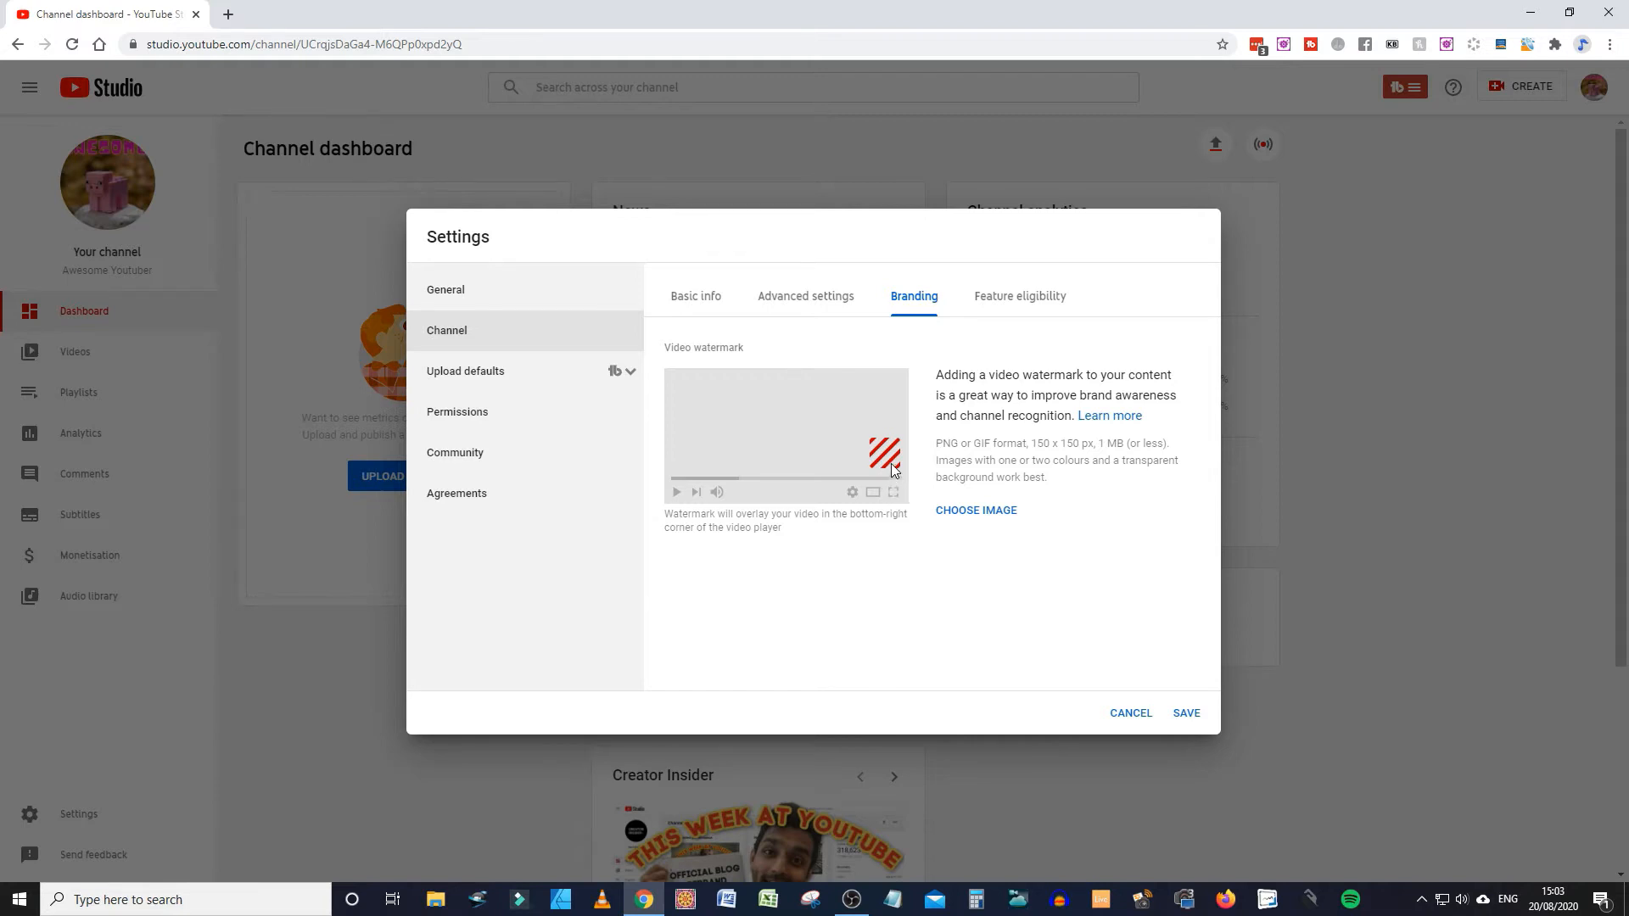
left_click(976, 510)
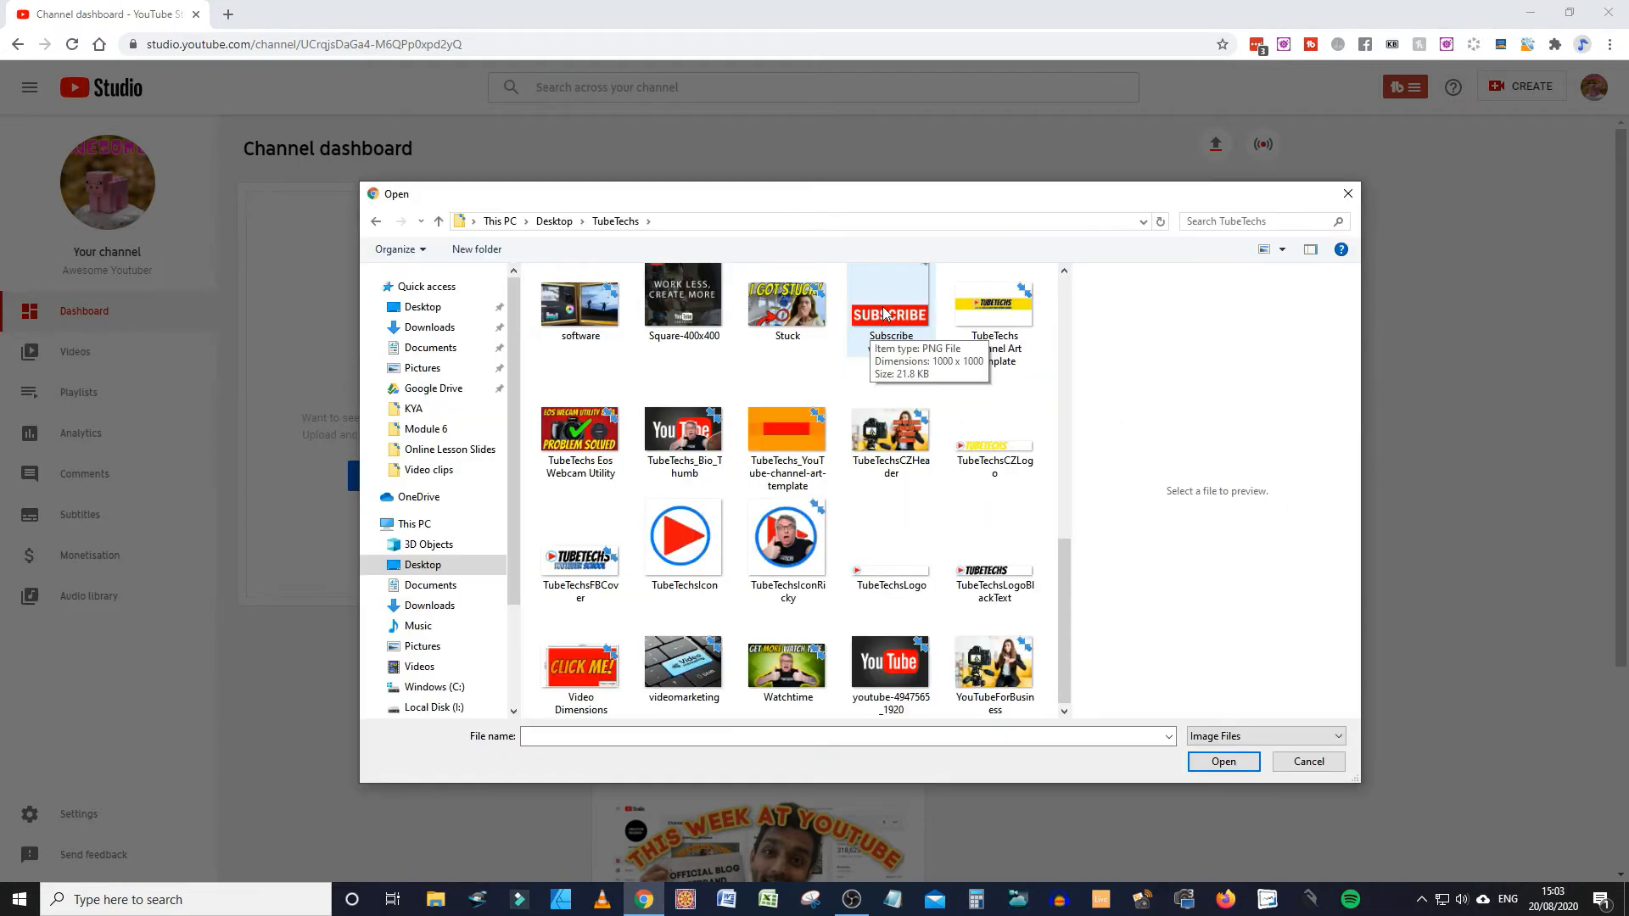
left_click(885, 314)
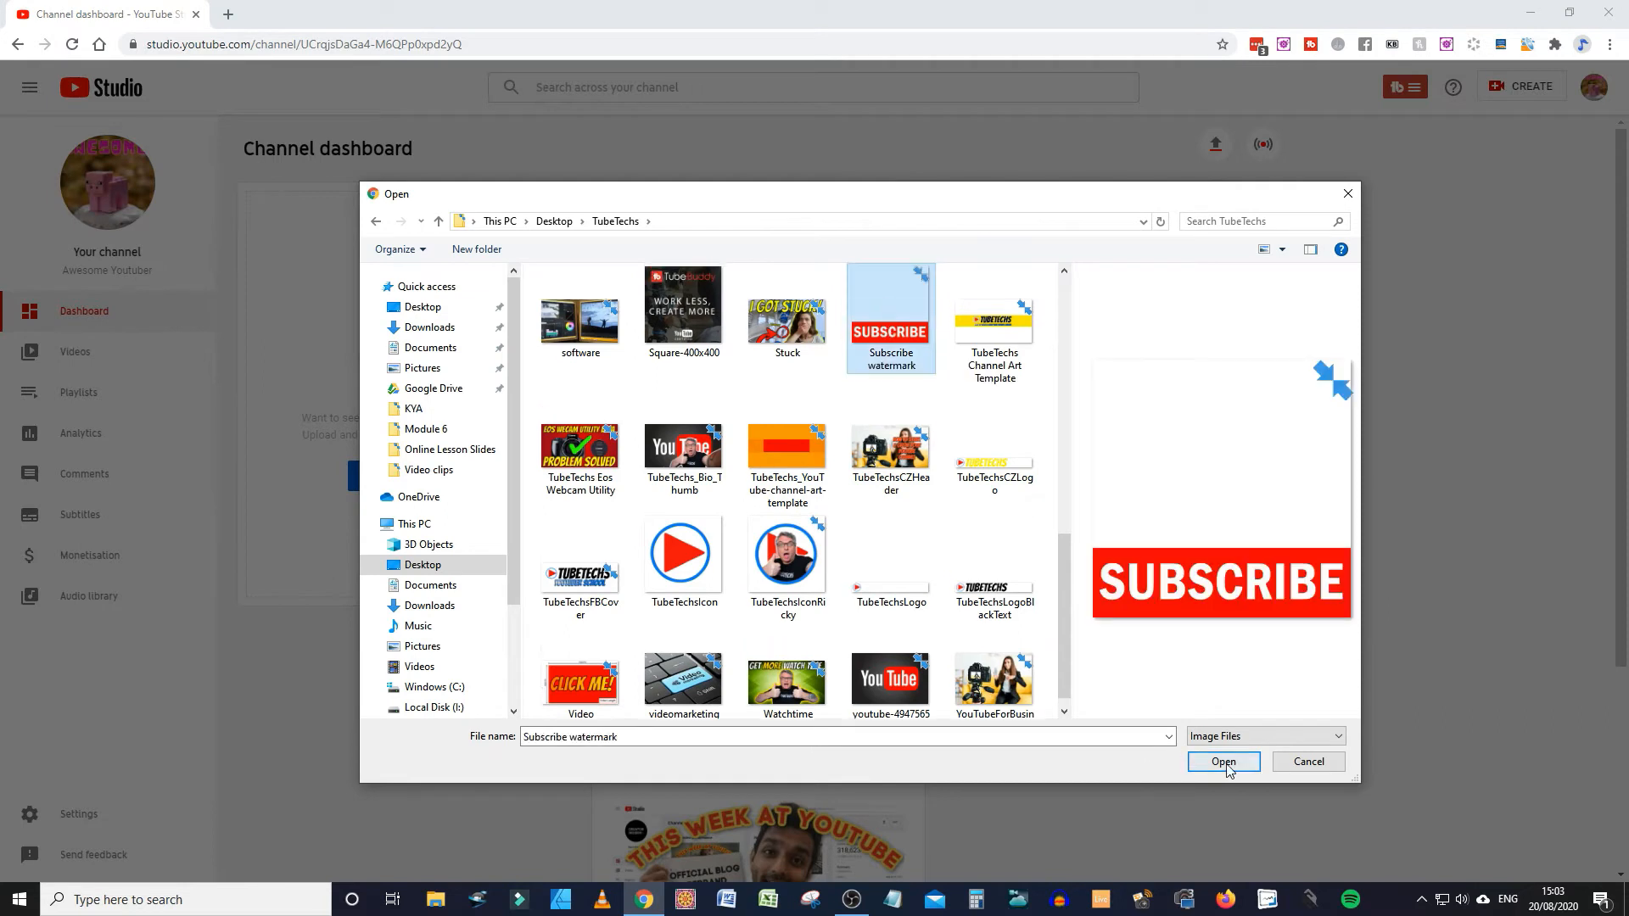
left_click(1227, 761)
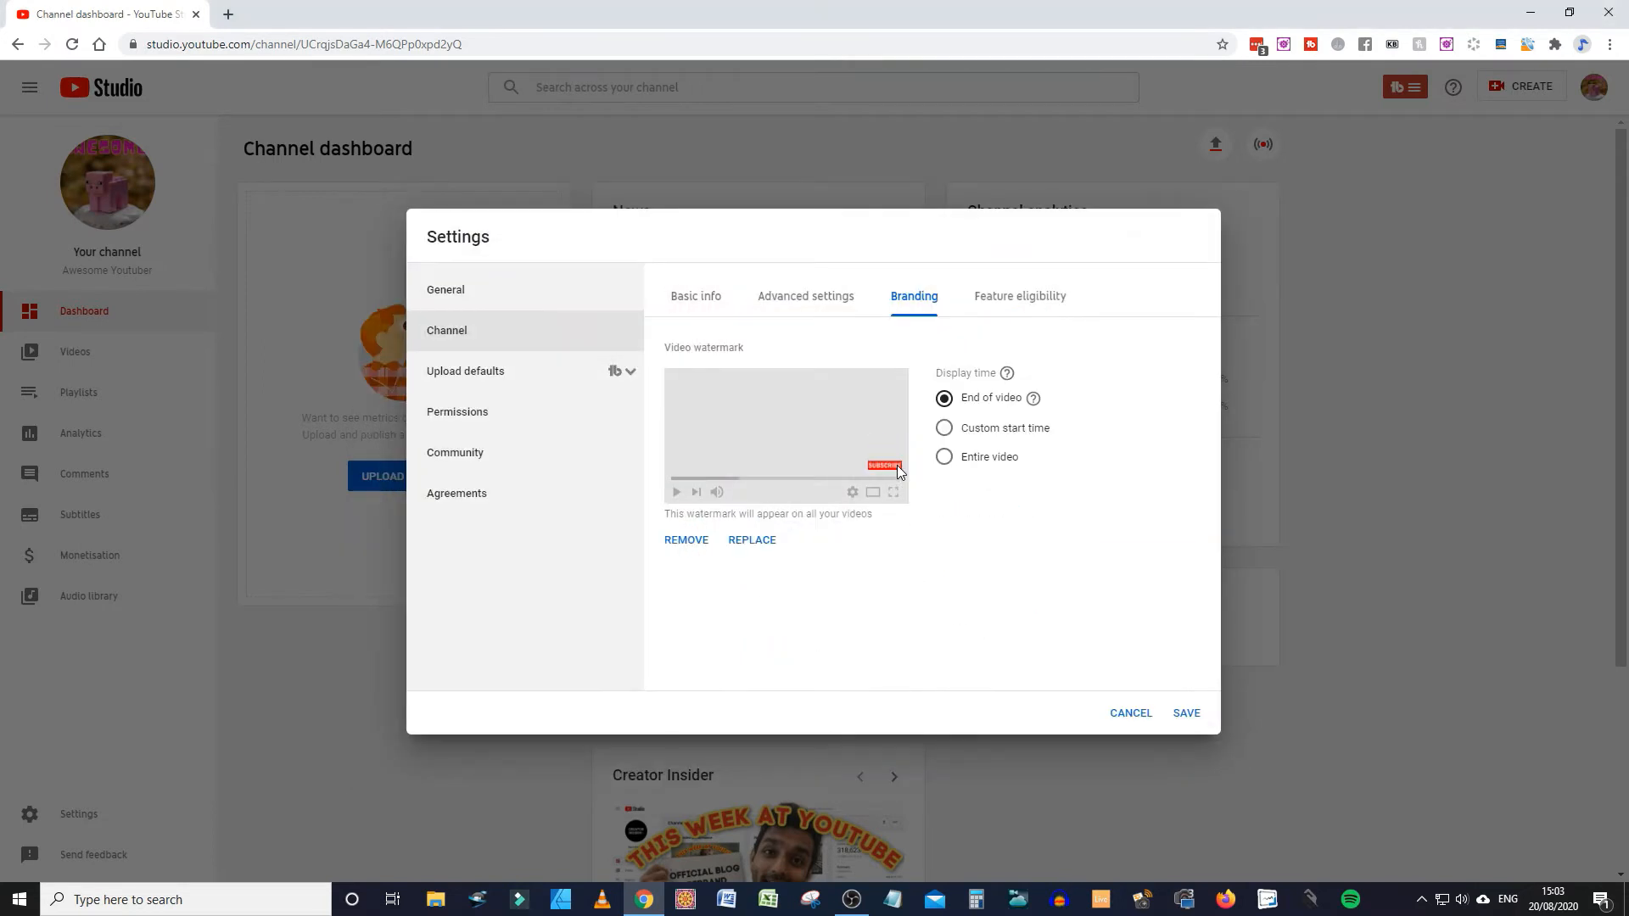
Set the watermark to display for the entire video and save the channel settings
left_click(944, 459)
left_click(1187, 714)
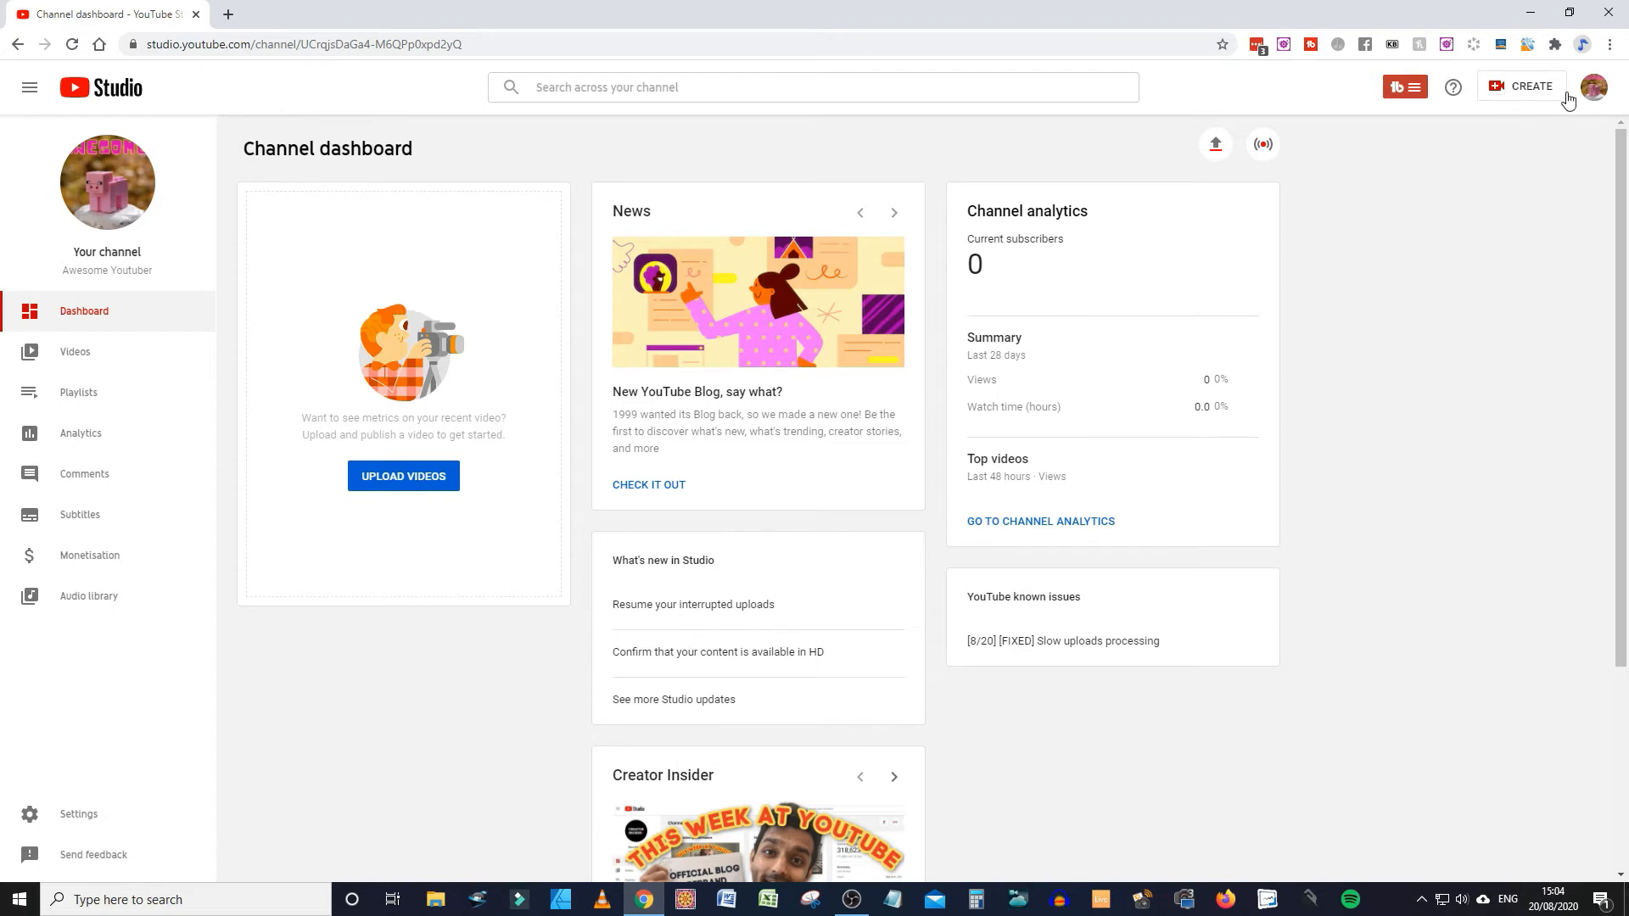
Start a new video upload with the Keyword video file from the Module 6 folder
left_click(1519, 94)
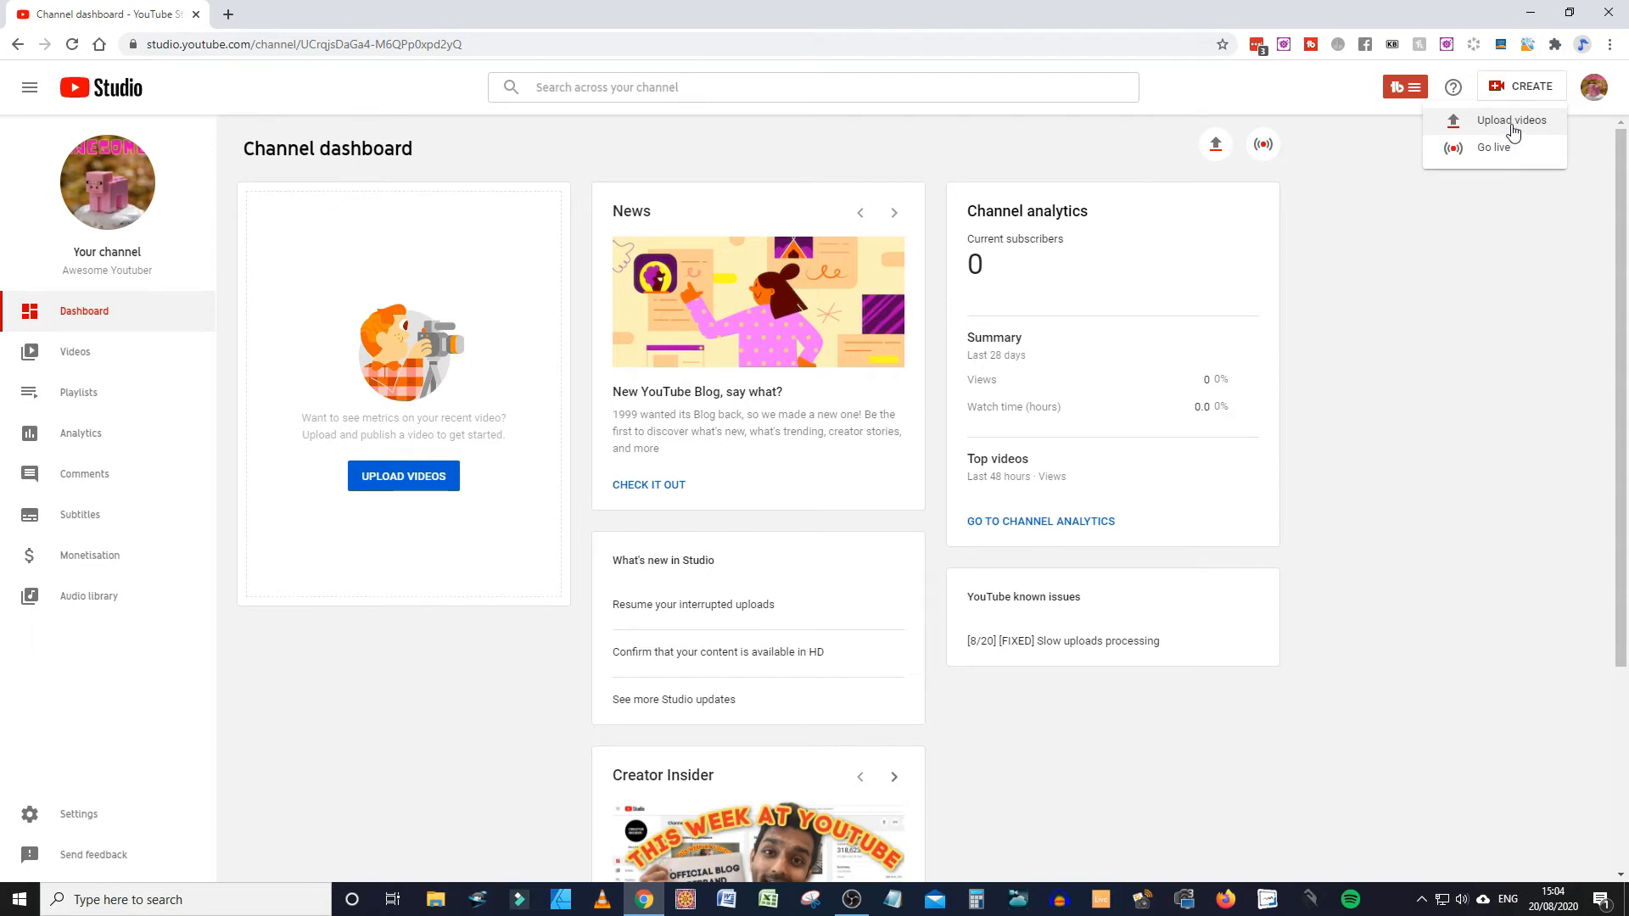
left_click(1511, 123)
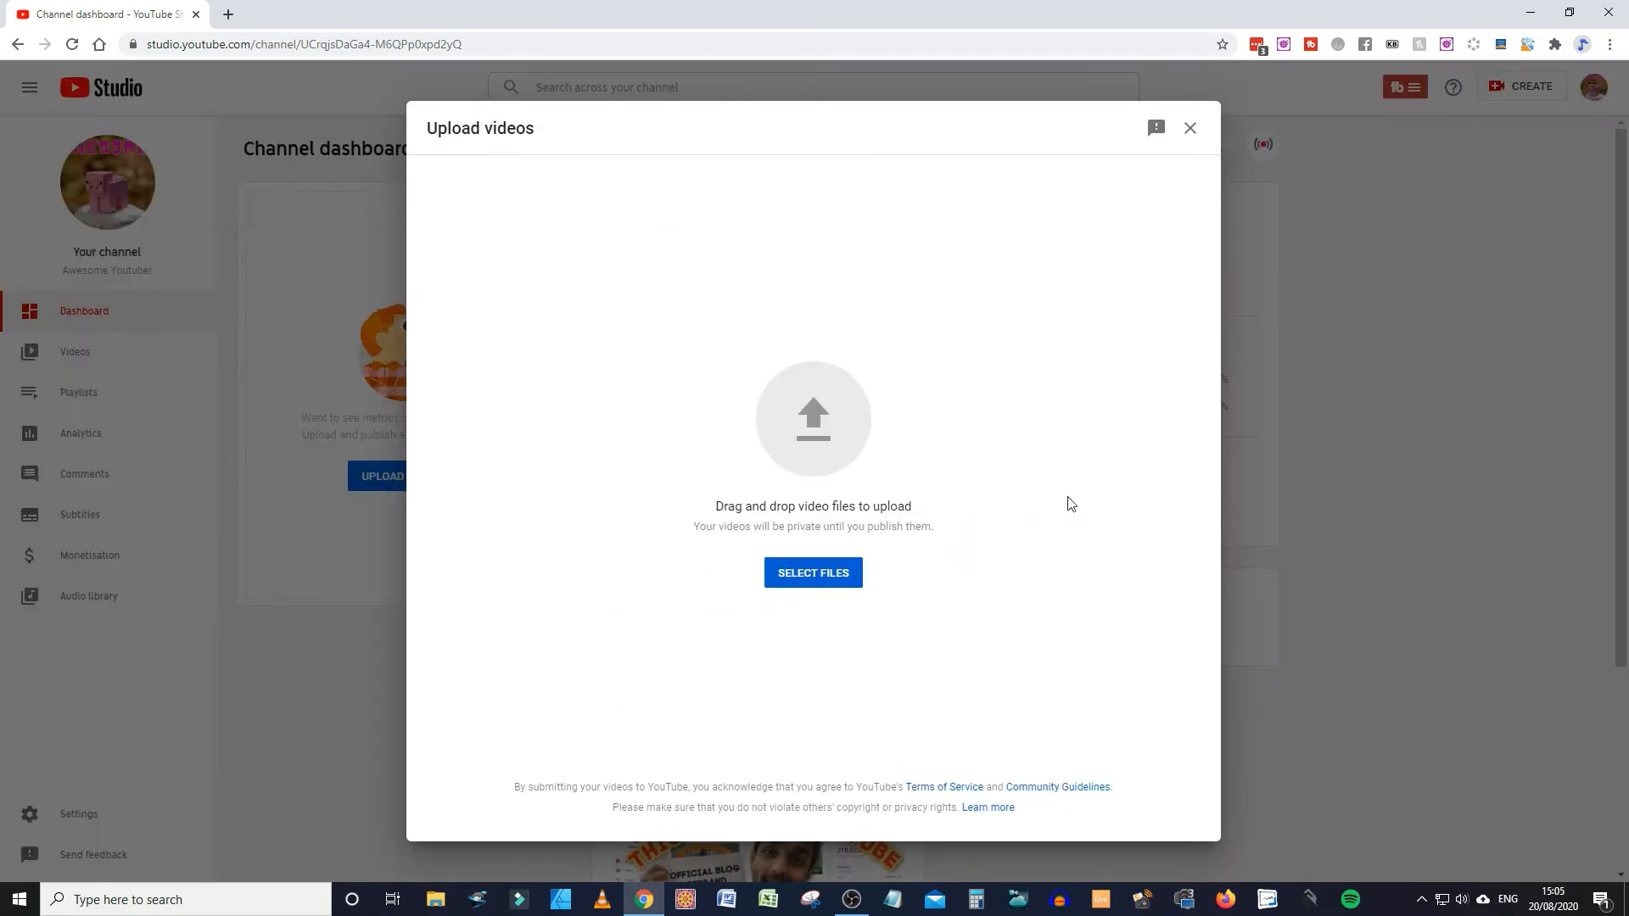
key("alt+Tab")
left_click_drag(204, 296, 721, 521)
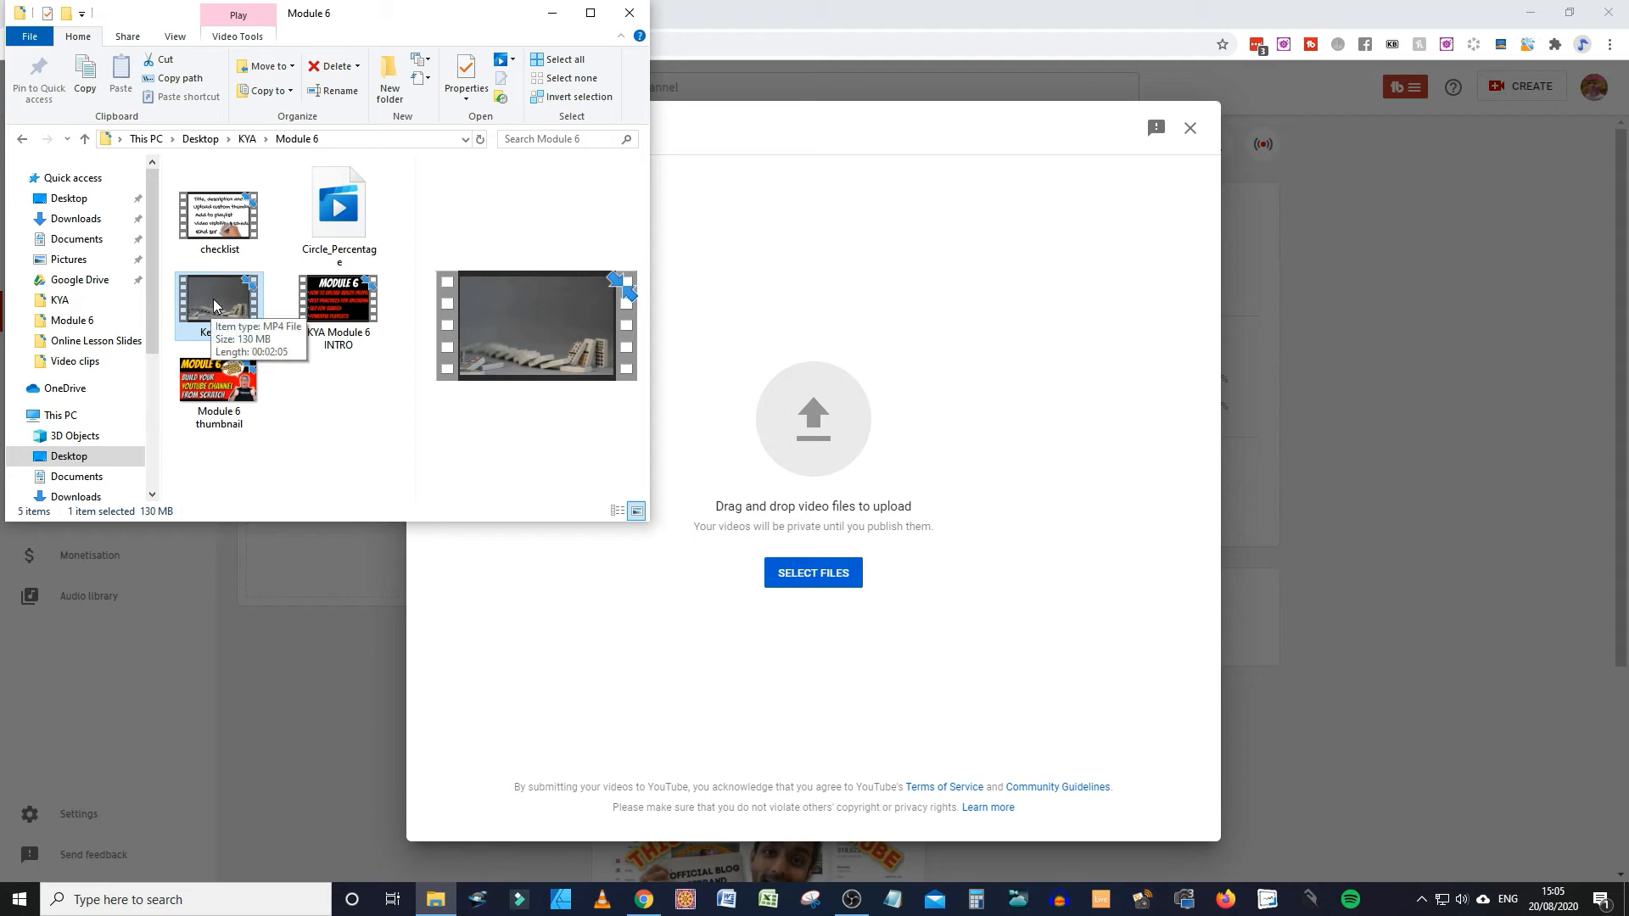
left_click_drag(214, 300, 824, 450)
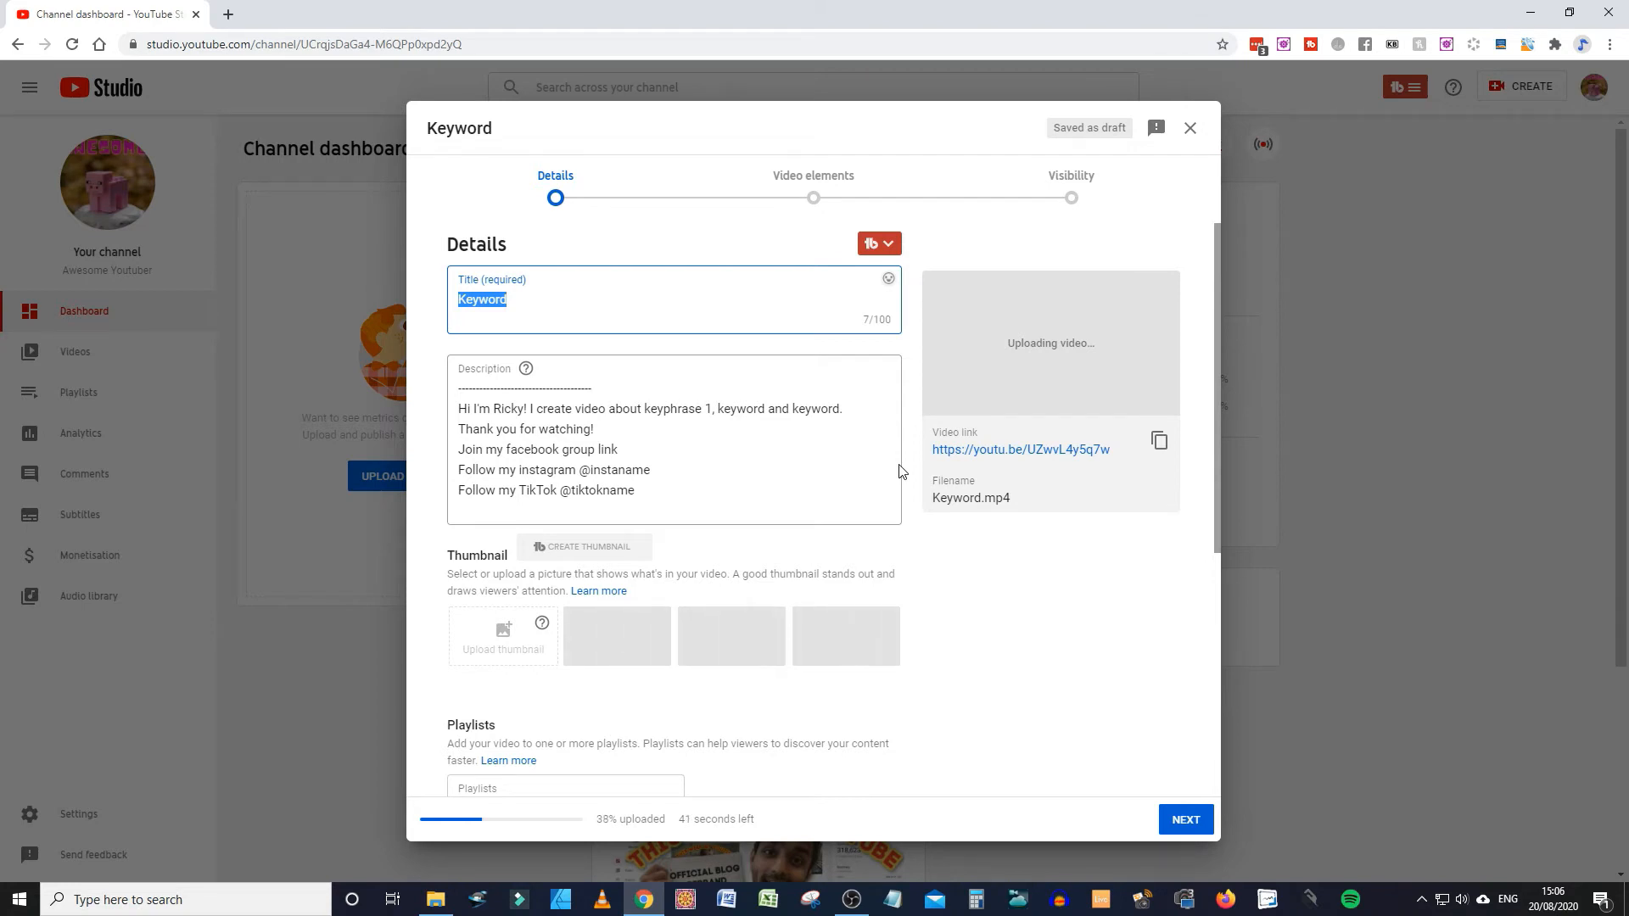
Check the prefilled title and description, and mark the uploaded video as not Made for Kids
left_click(569, 294)
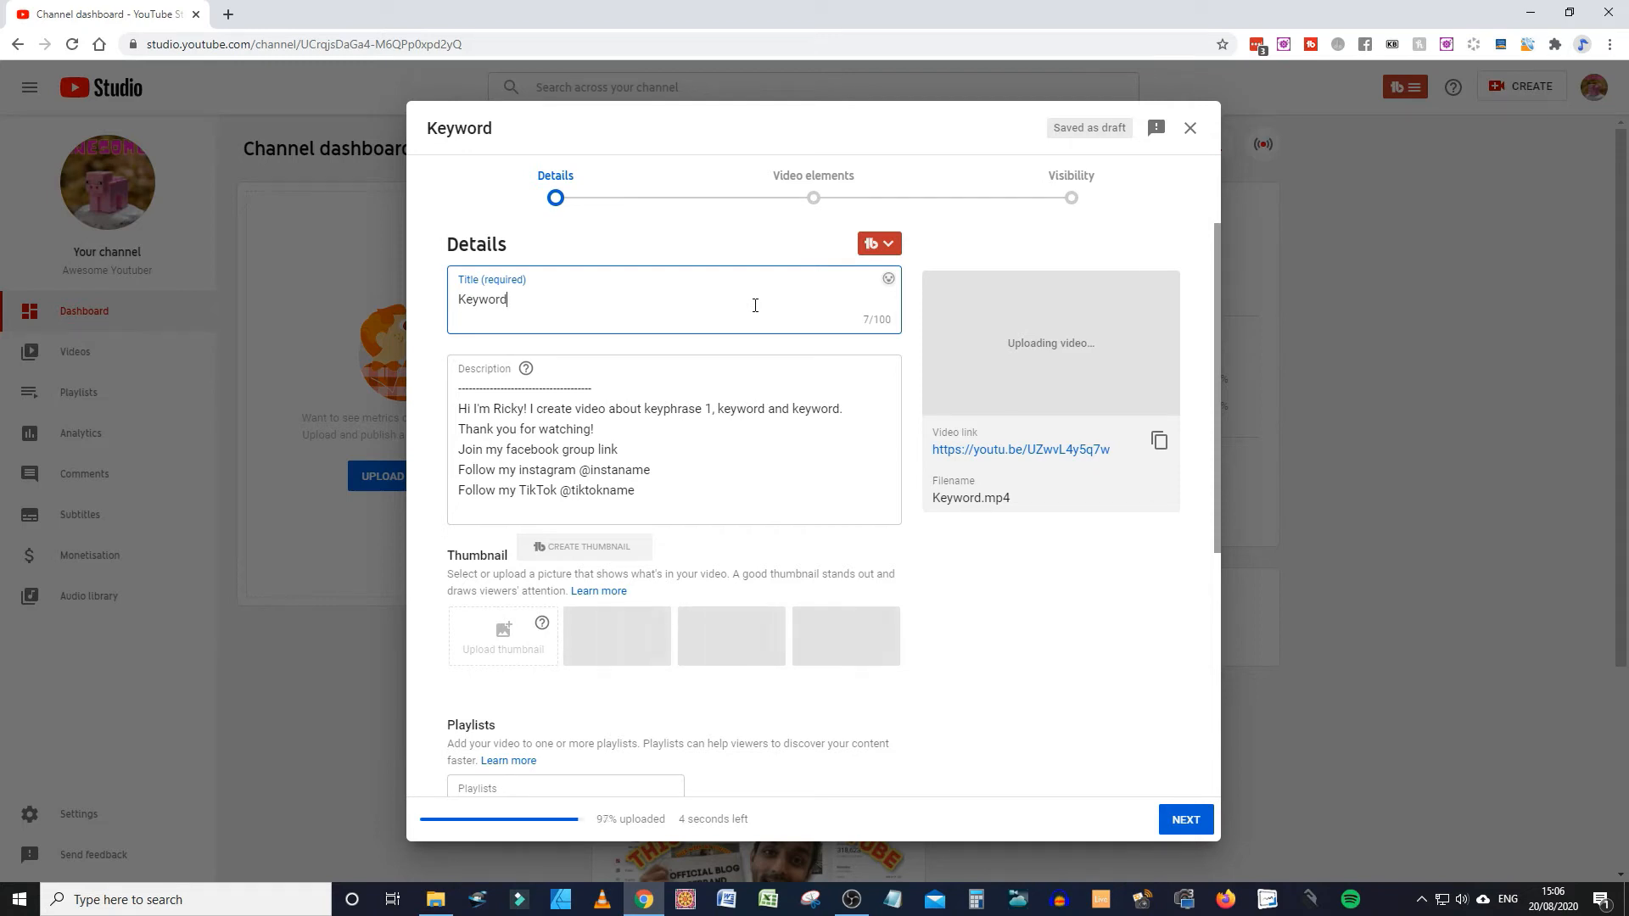
left_click(701, 523)
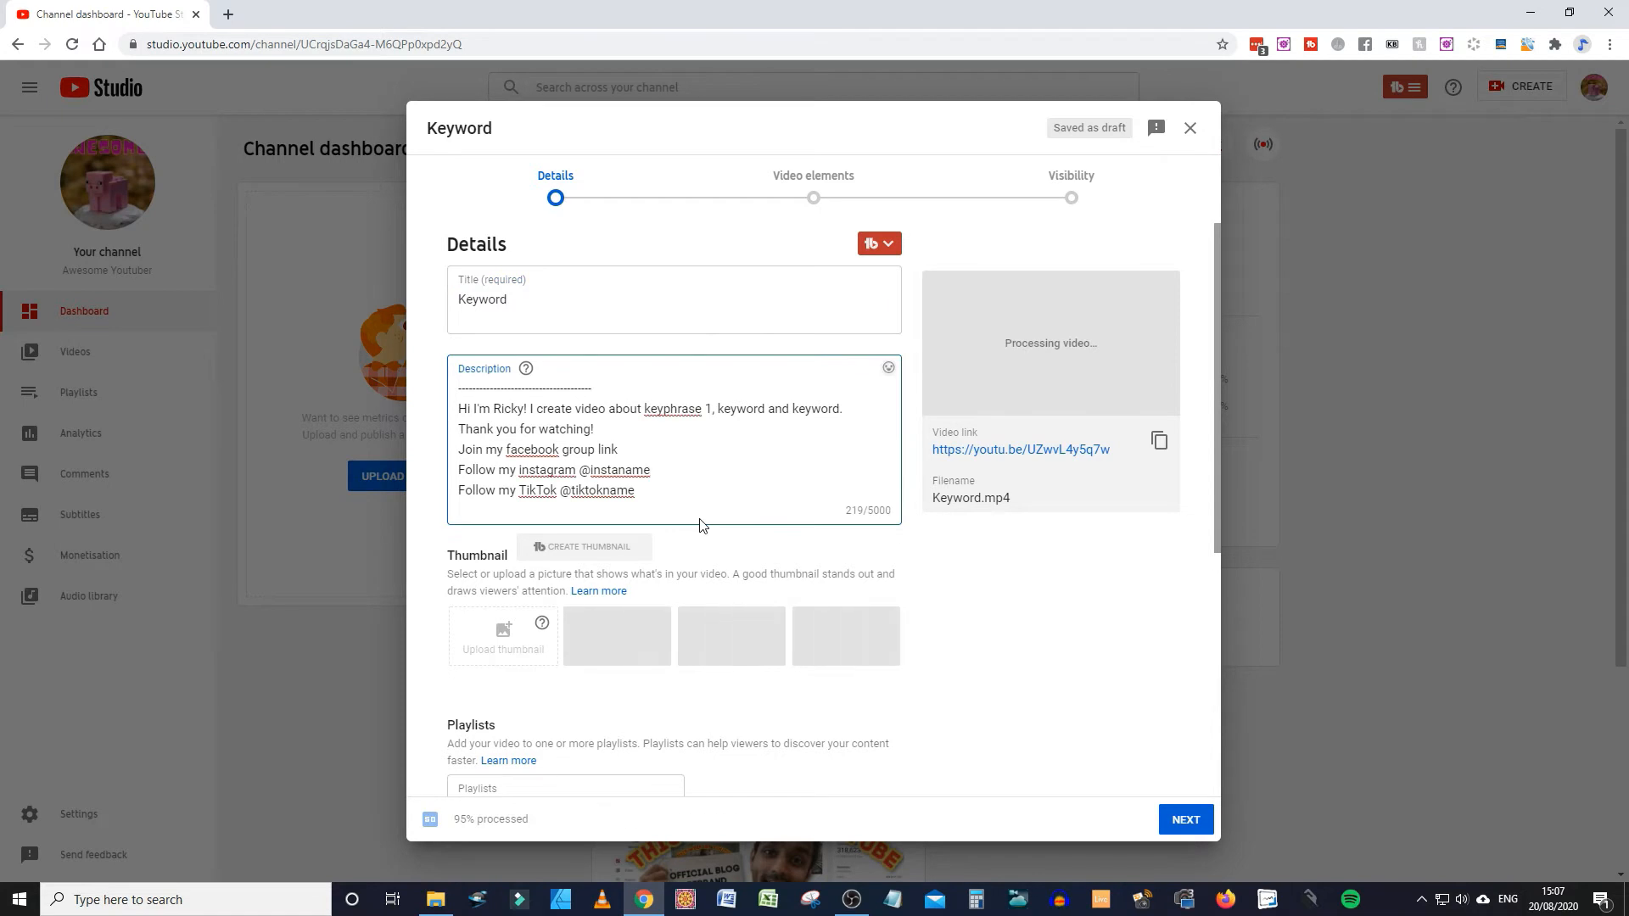
scroll(701, 525, "down", 2)
scroll(701, 524, "down", 3)
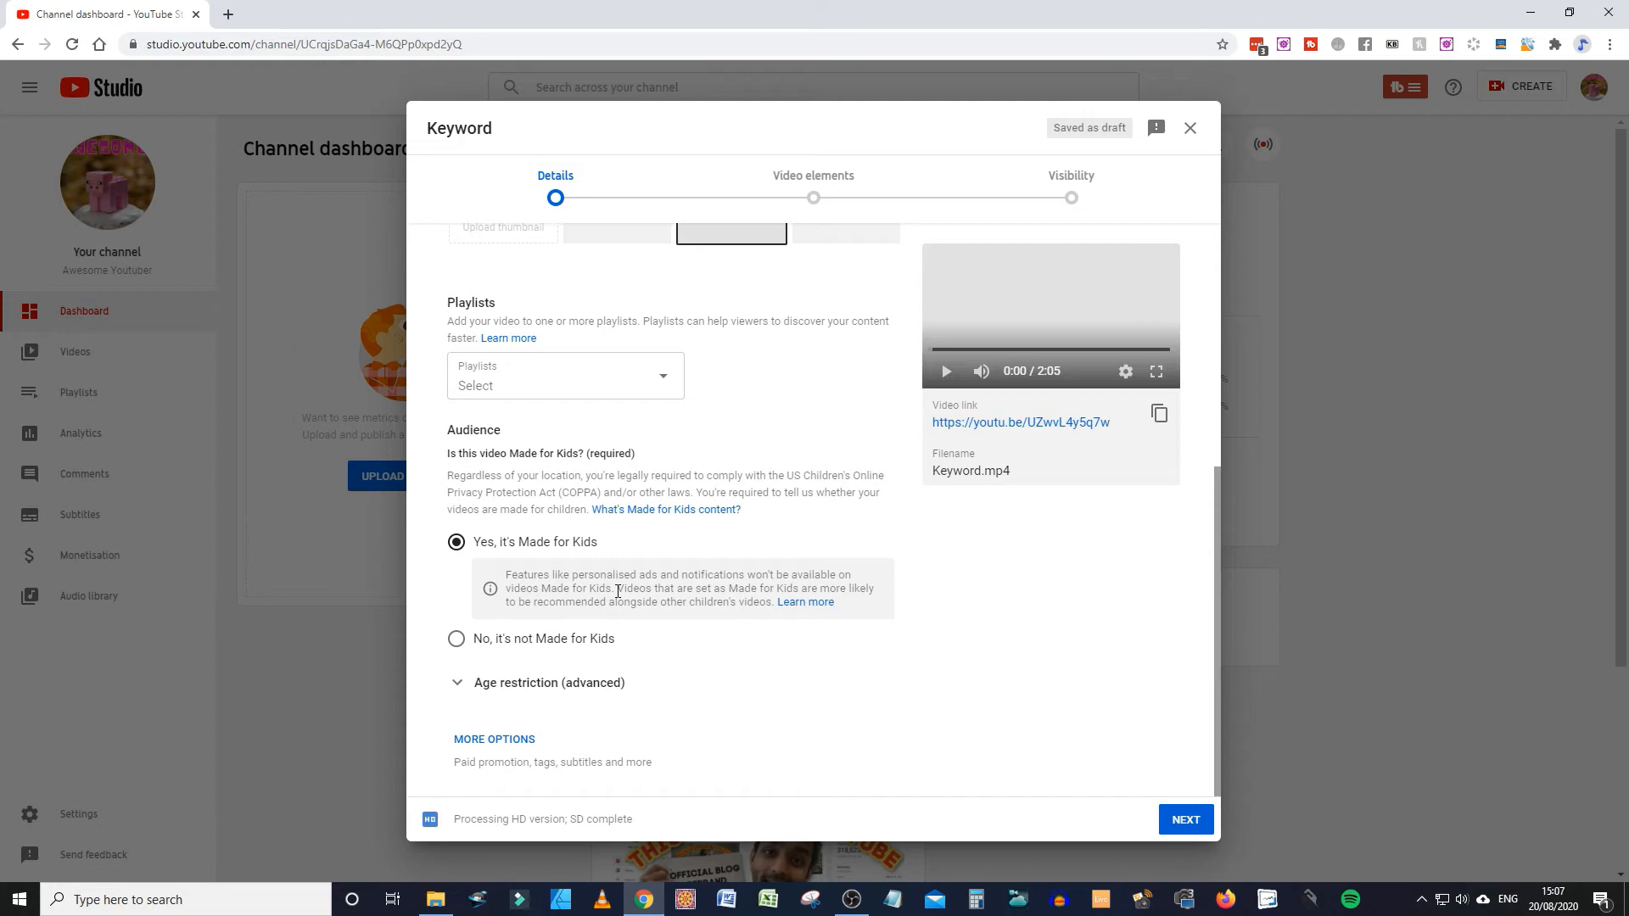
left_click(543, 638)
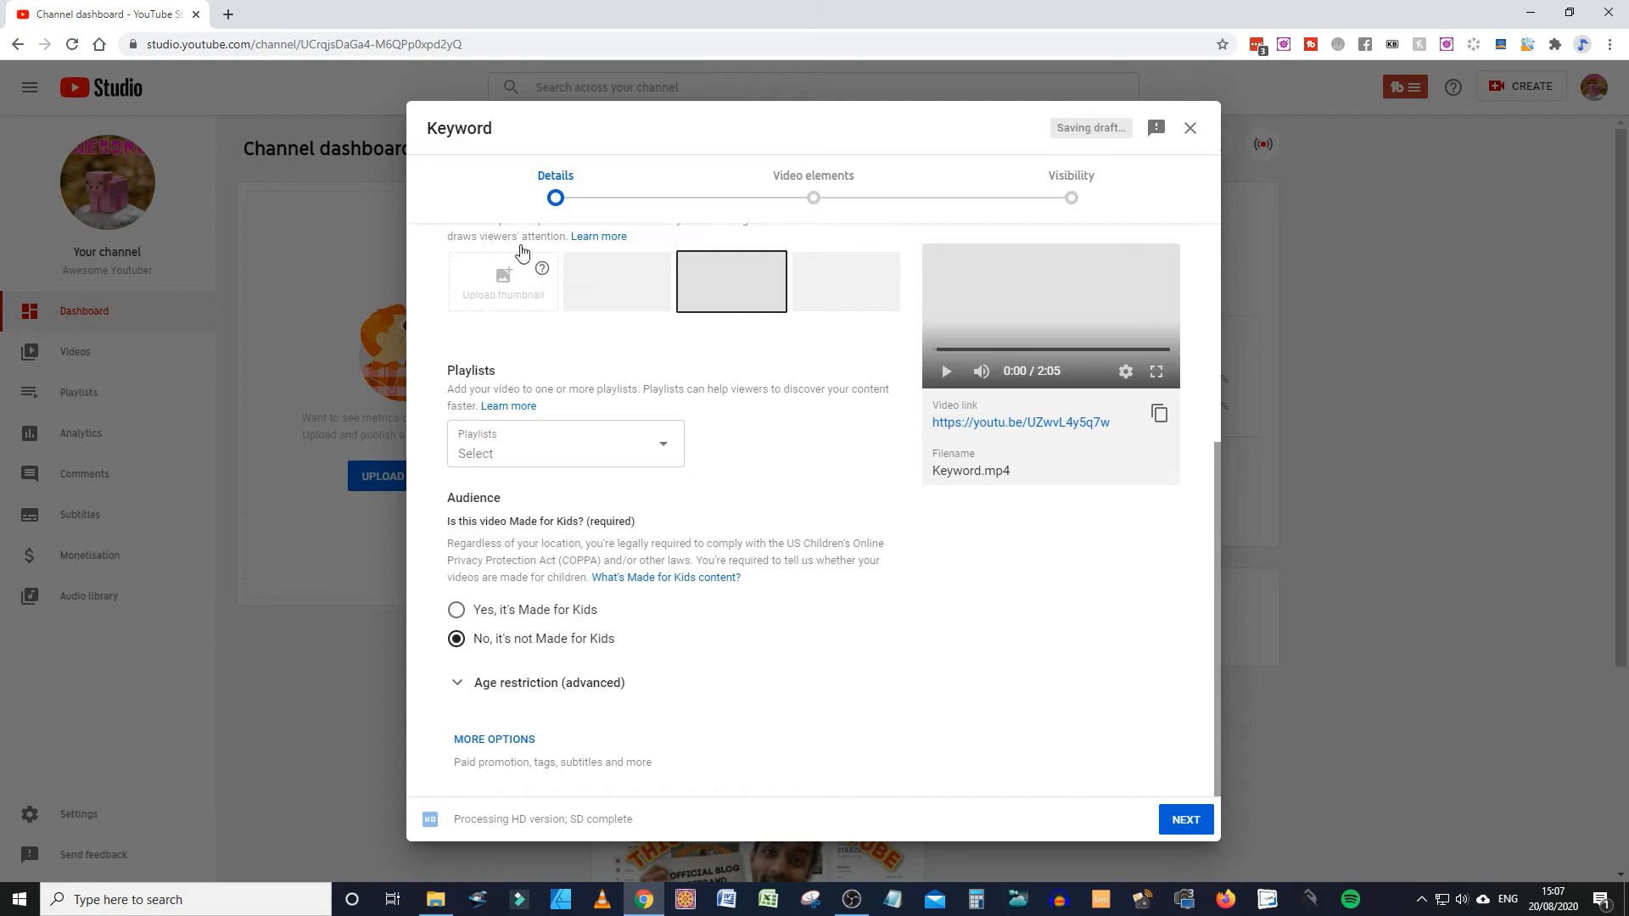
In the video's additional options, set the recording date to 20 Aug 2020 and the video location to United Kingdom
left_click(499, 750)
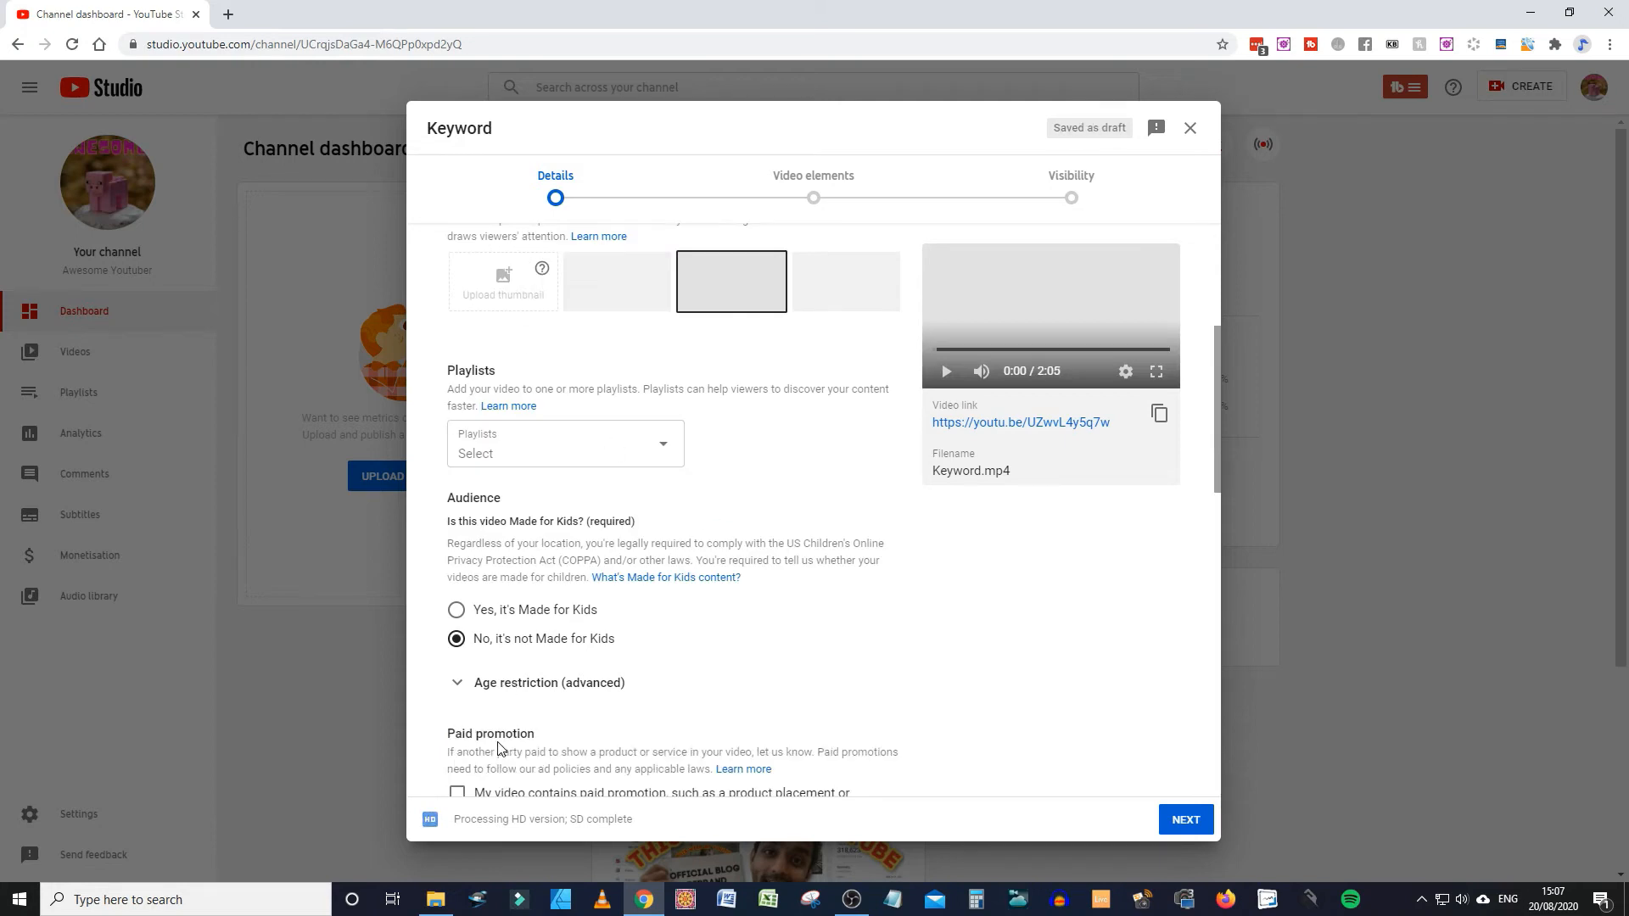
scroll(594, 611, "down", 3)
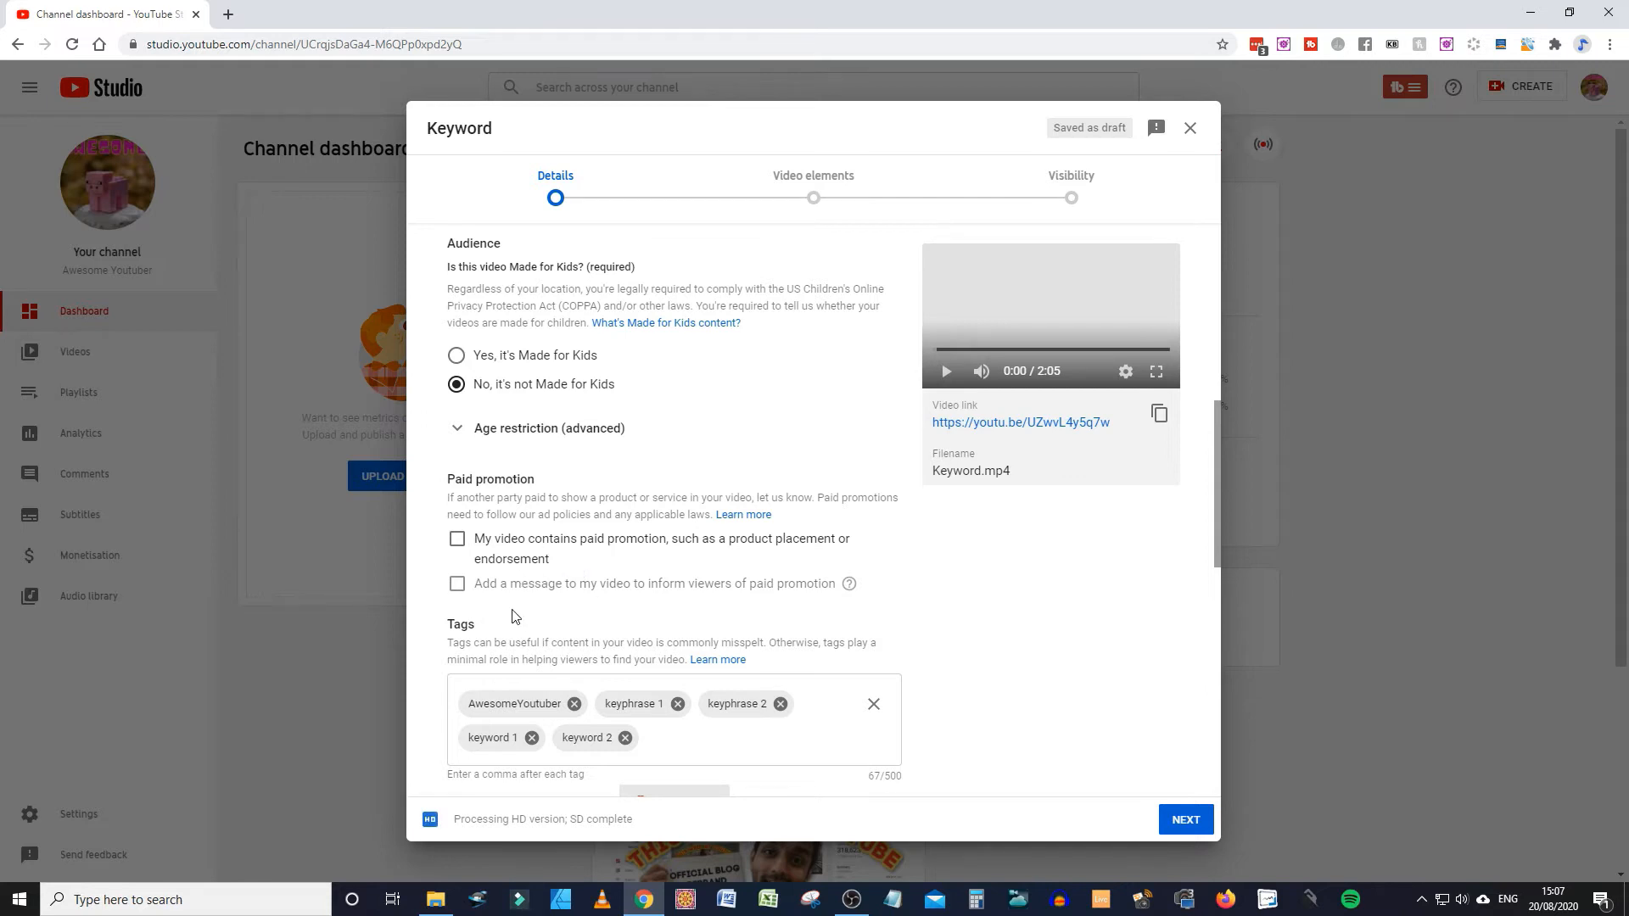
scroll(533, 621, "down", 2)
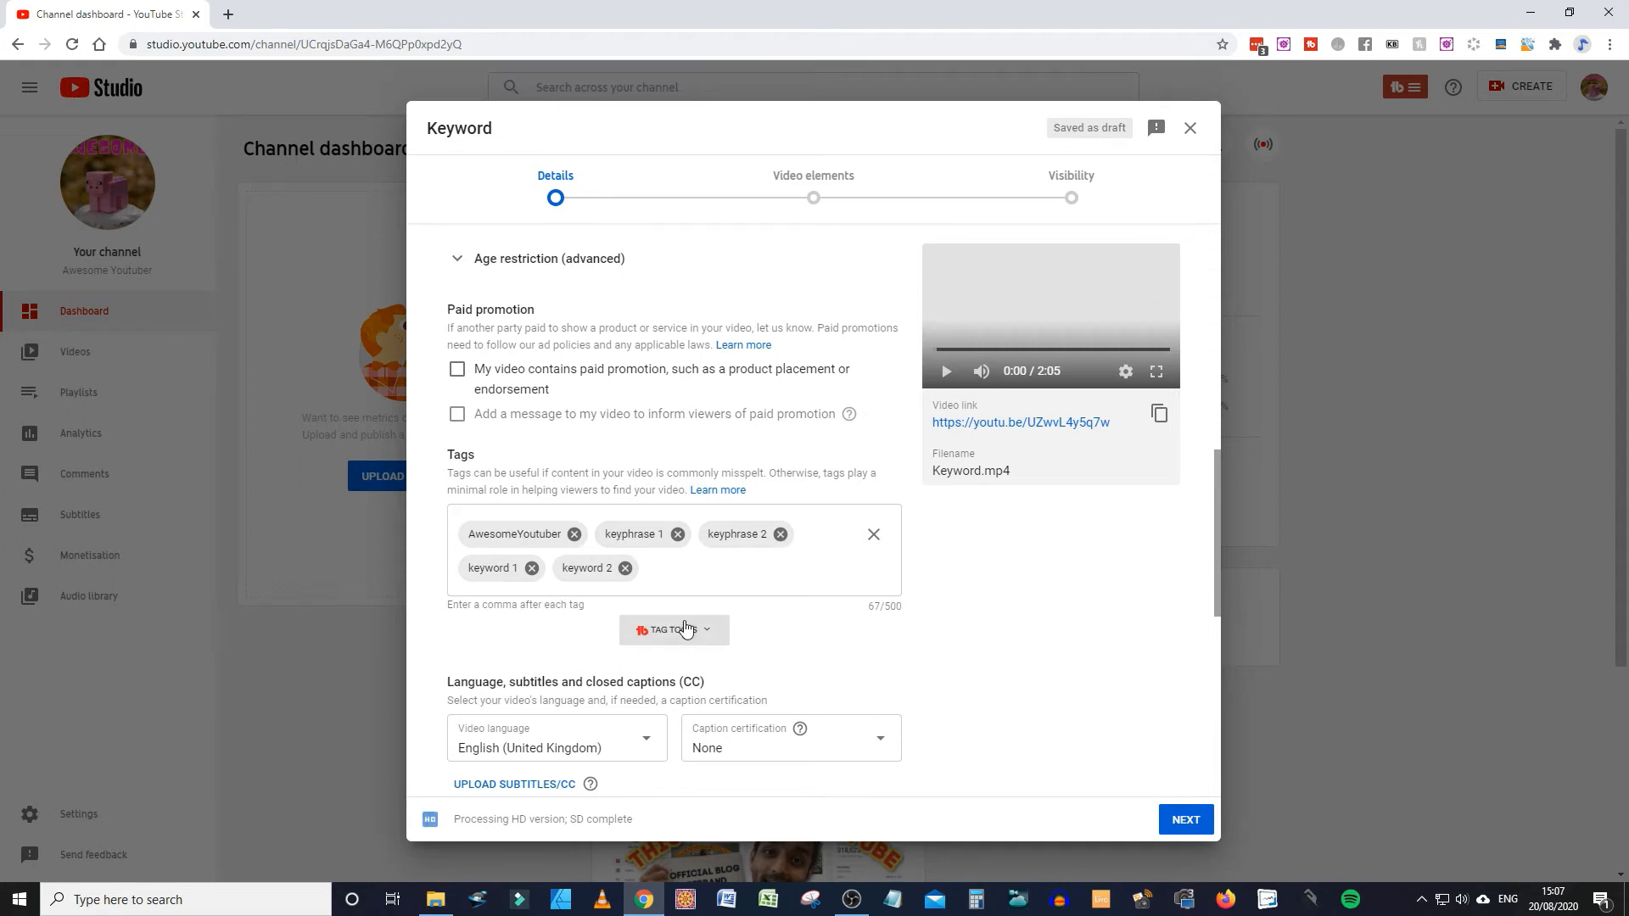
scroll(678, 629, "down", 6)
scroll(687, 627, "down", 1)
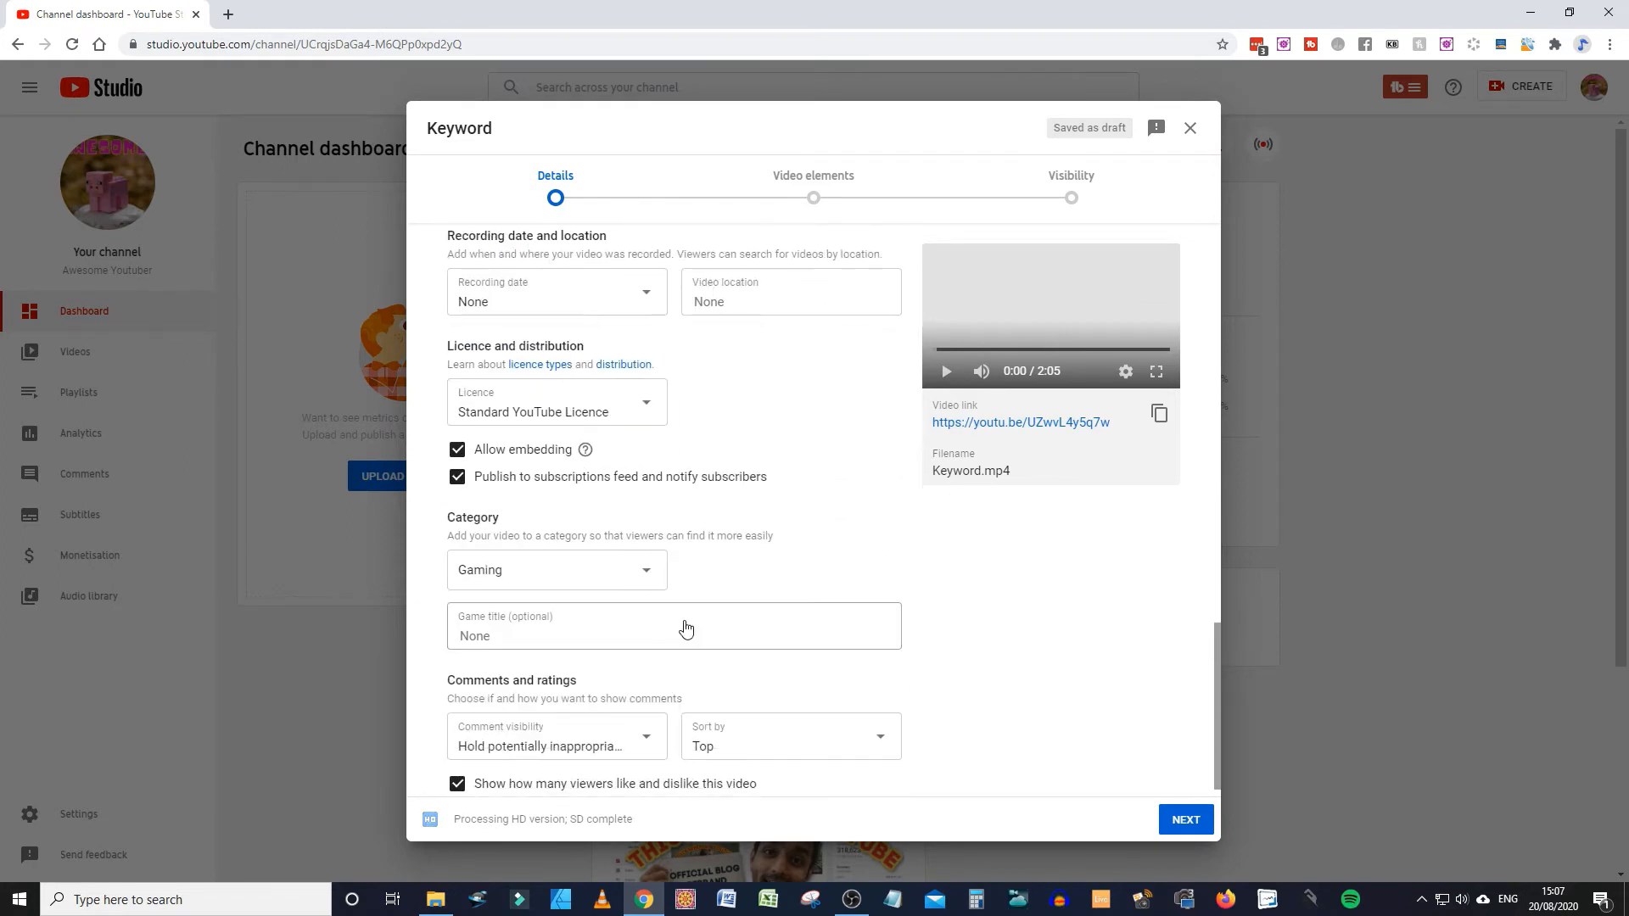
scroll(685, 620, "up", 4)
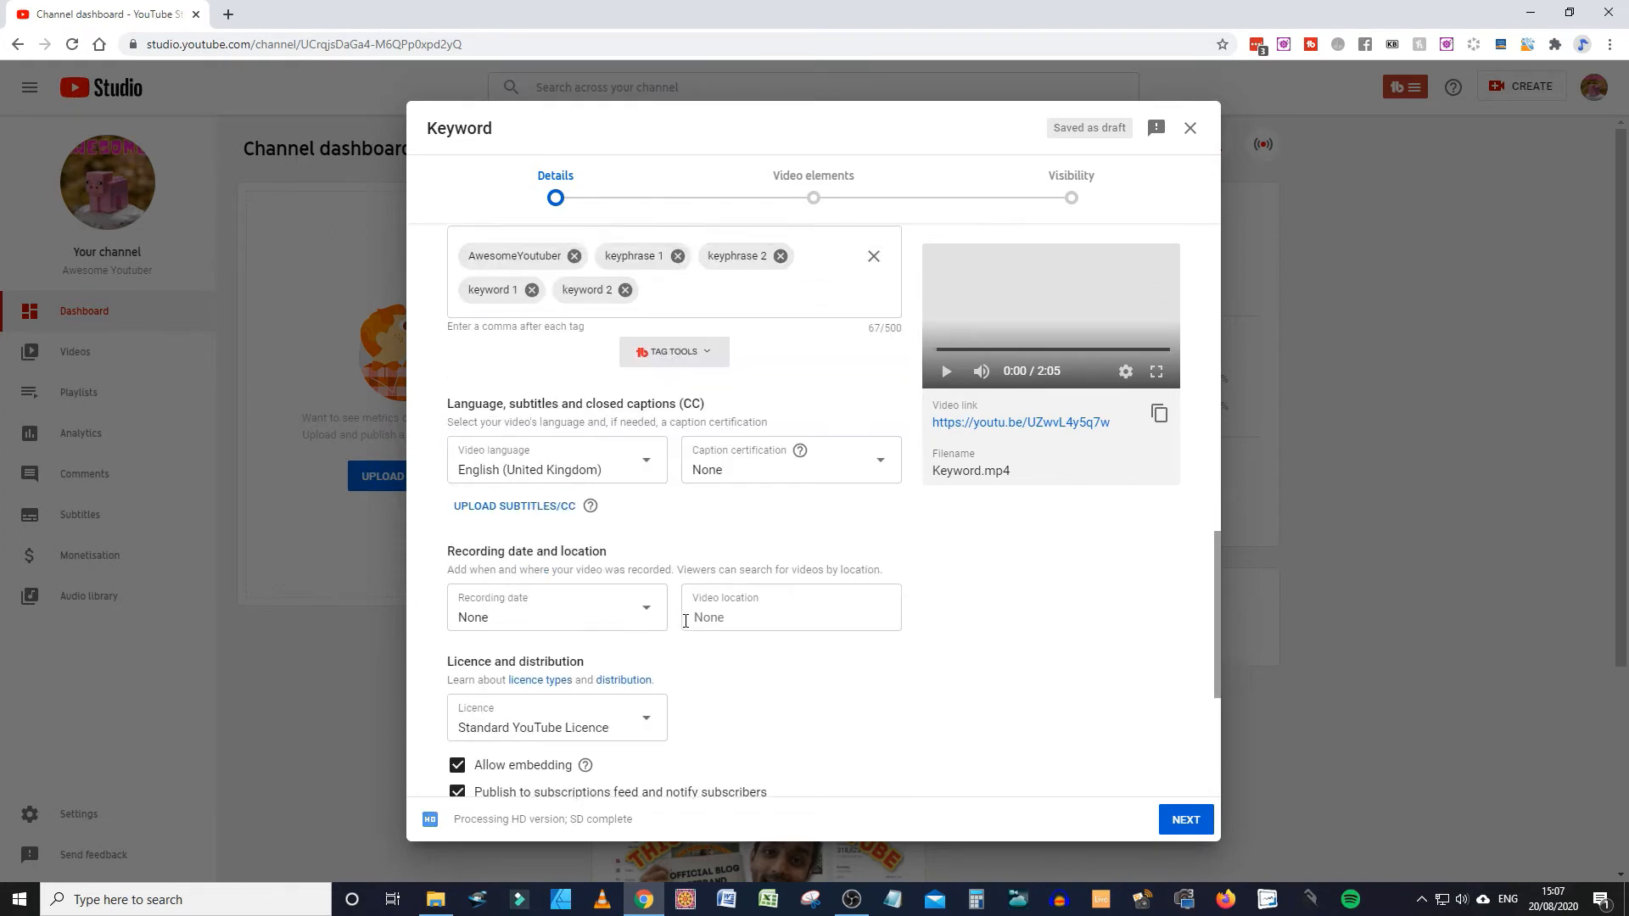
left_click(644, 625)
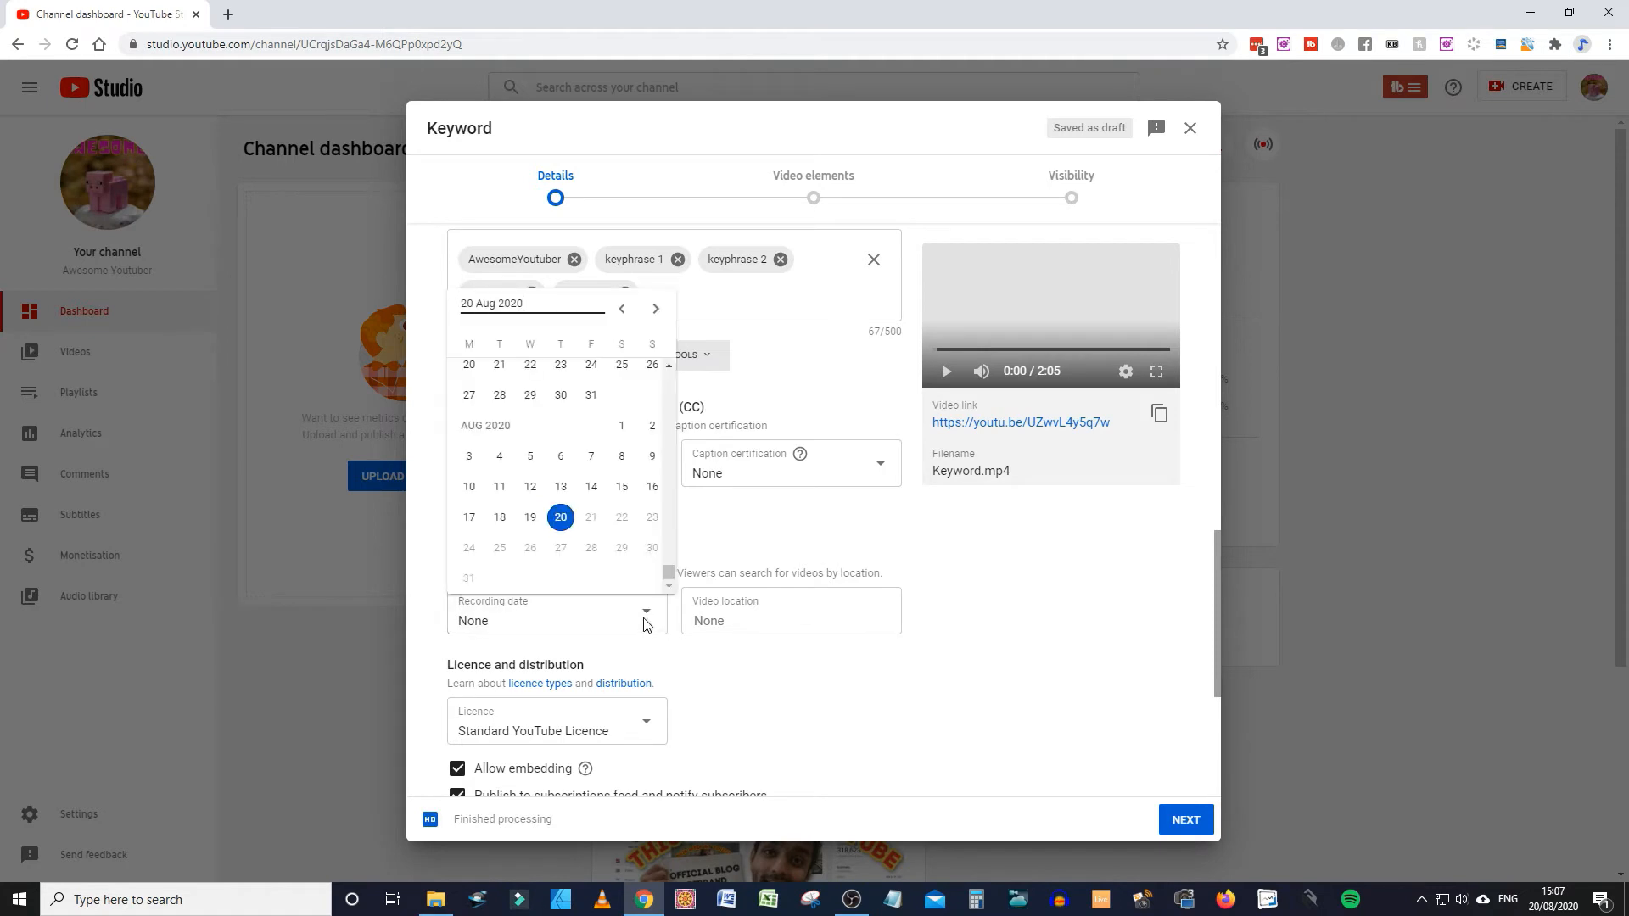
left_click(567, 523)
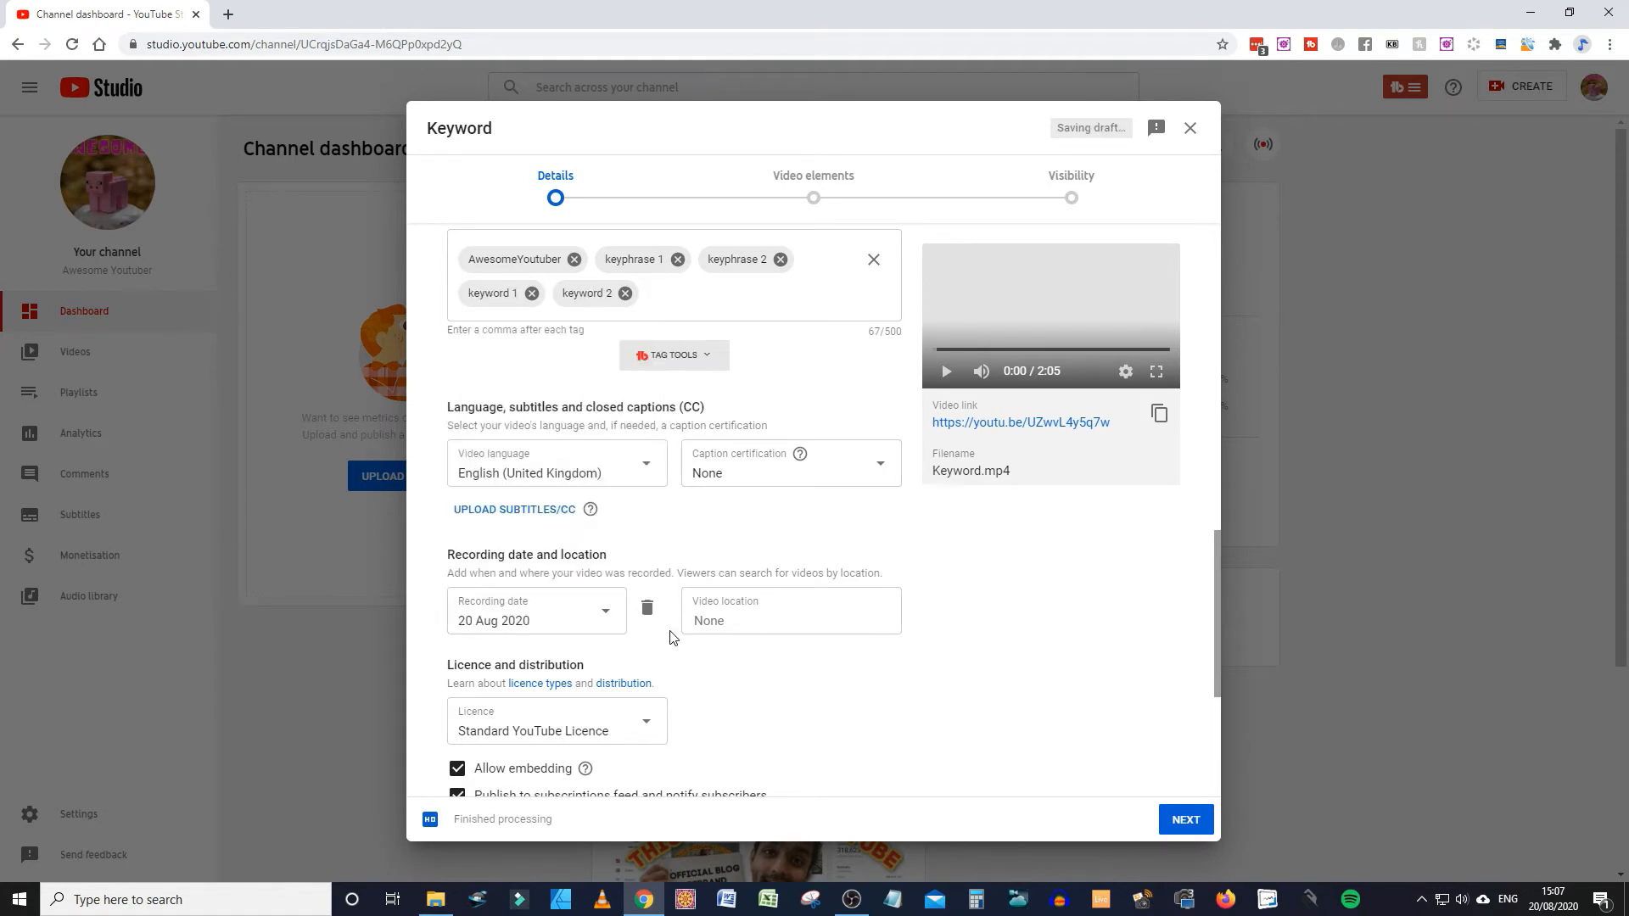
left_click(809, 615)
type("Uni")
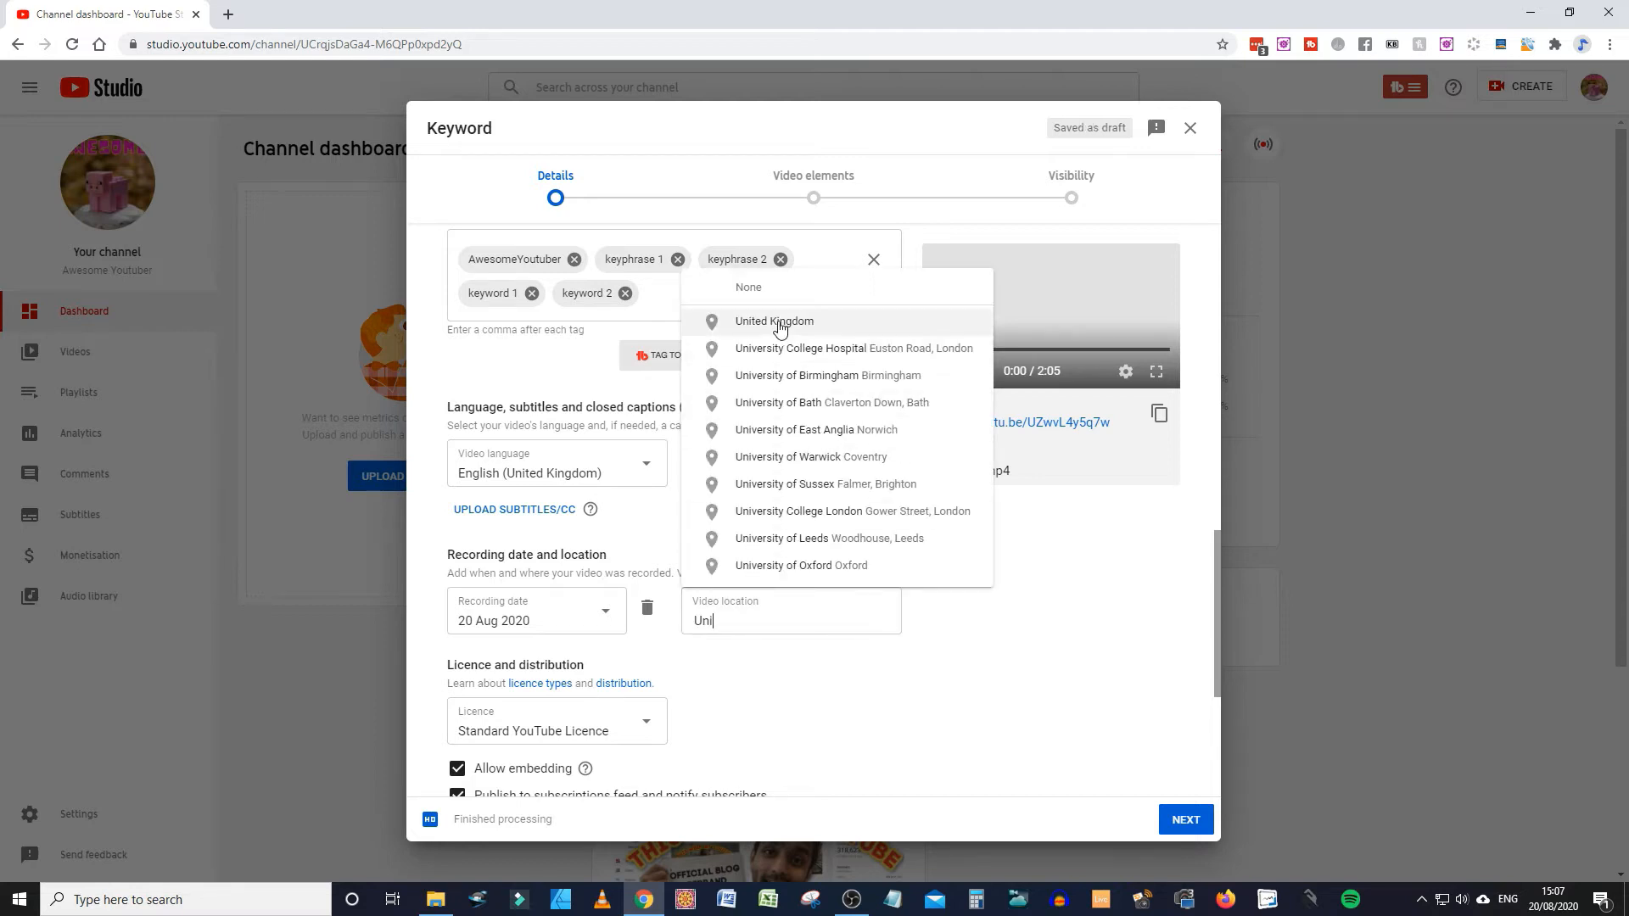
left_click(774, 320)
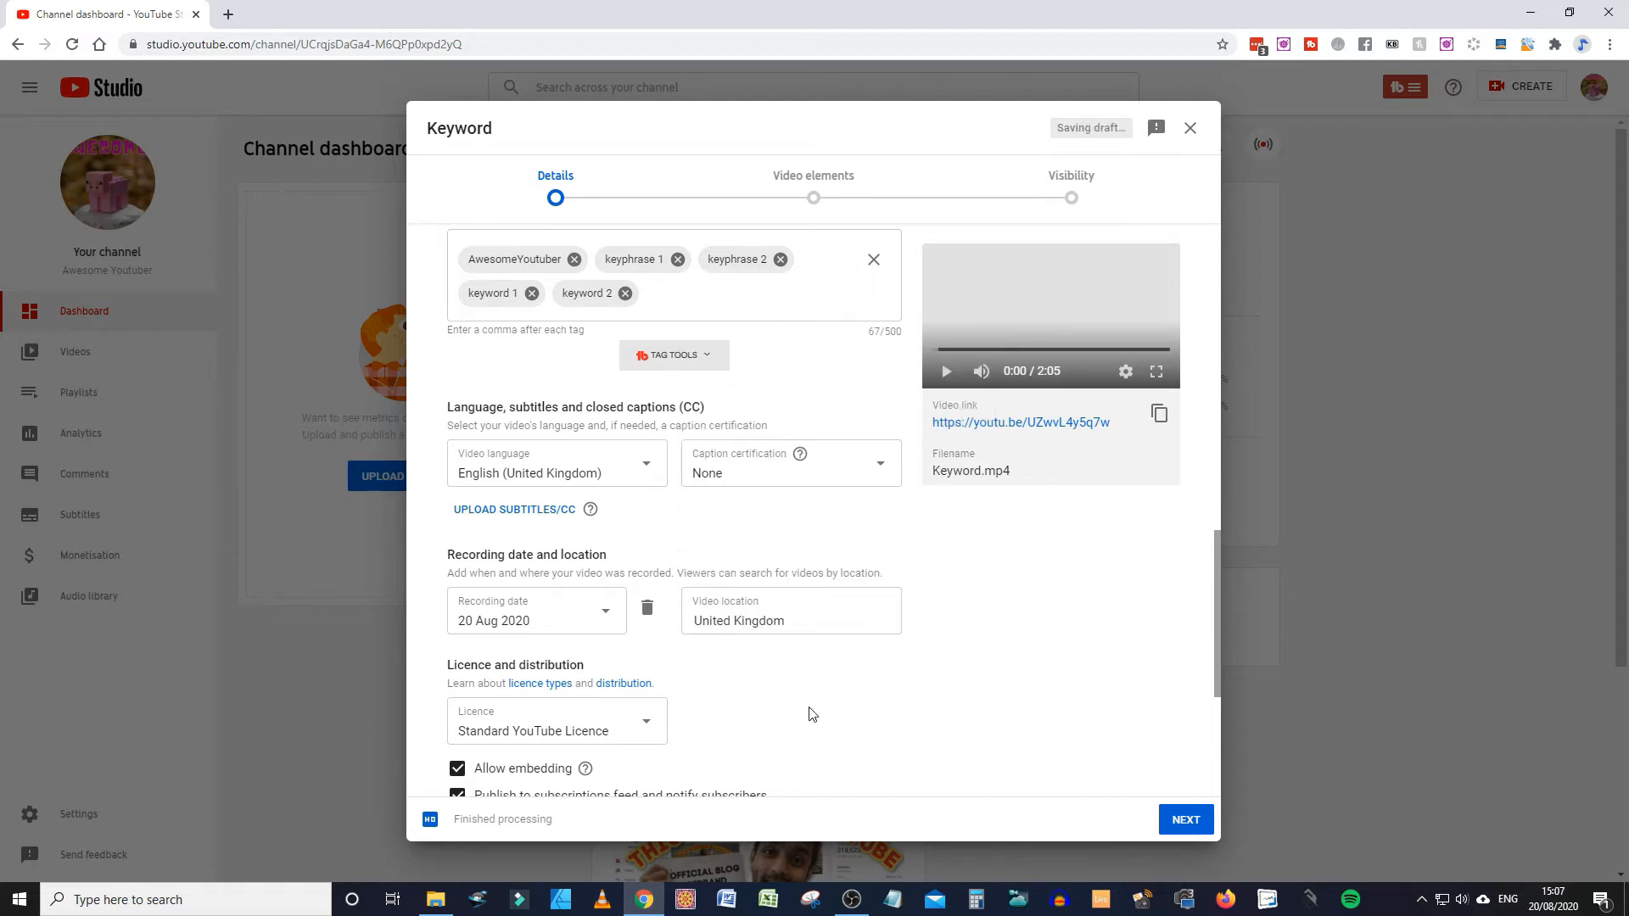
Proceed from the video details to the visibility stage without adding an end screen or cards
scroll(802, 696, "up", 10)
scroll(800, 689, "up", 3)
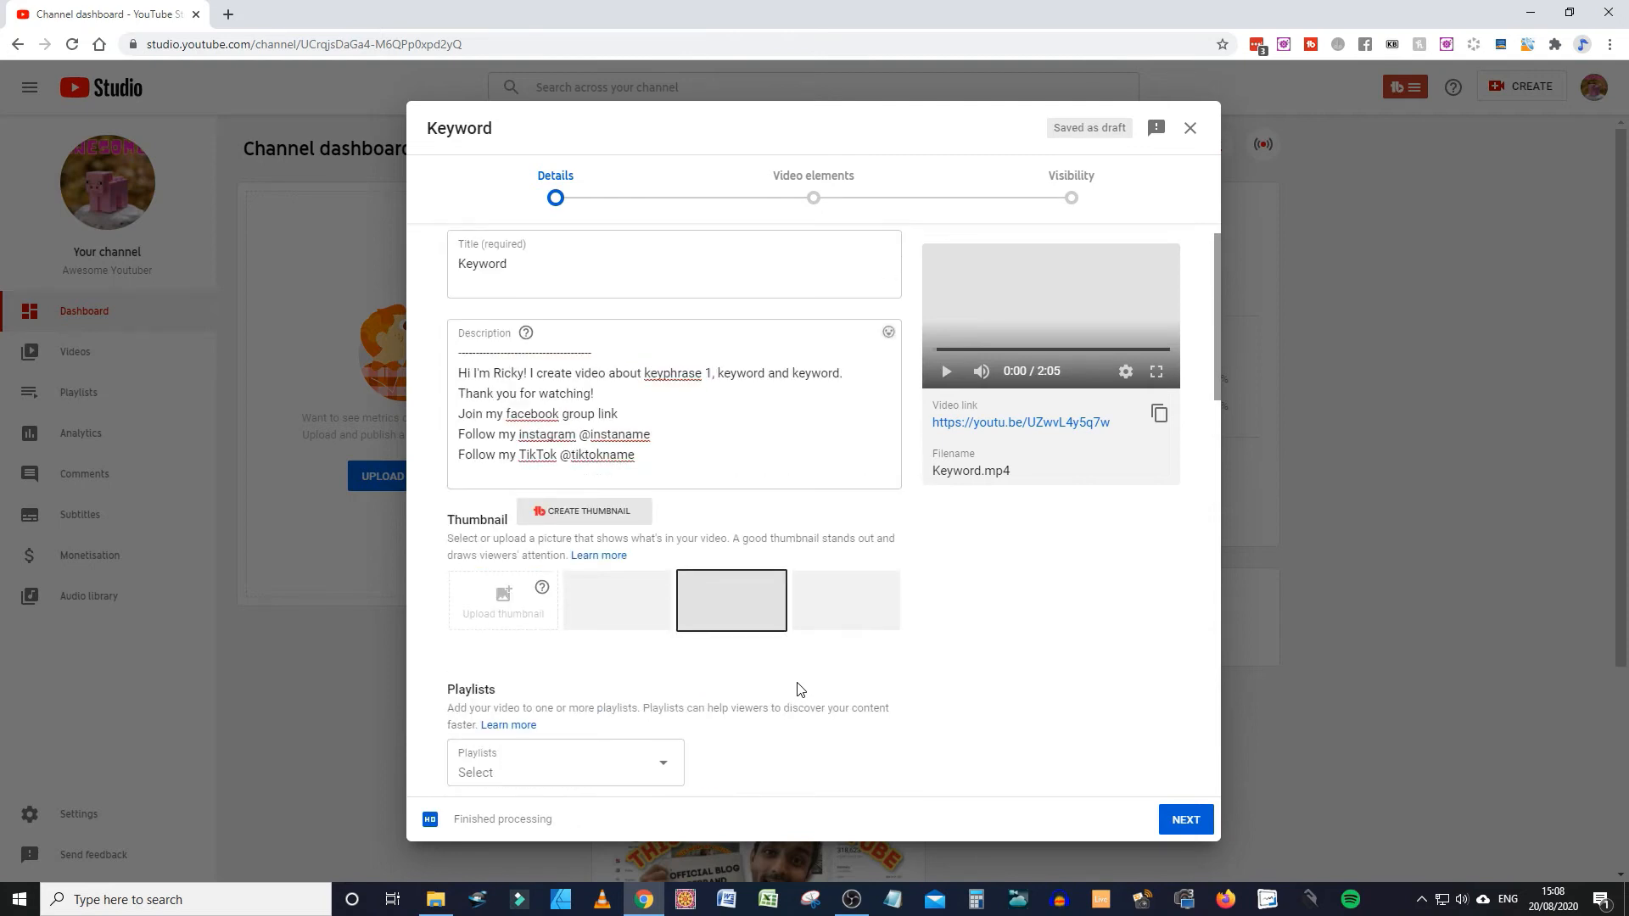
left_click(1195, 821)
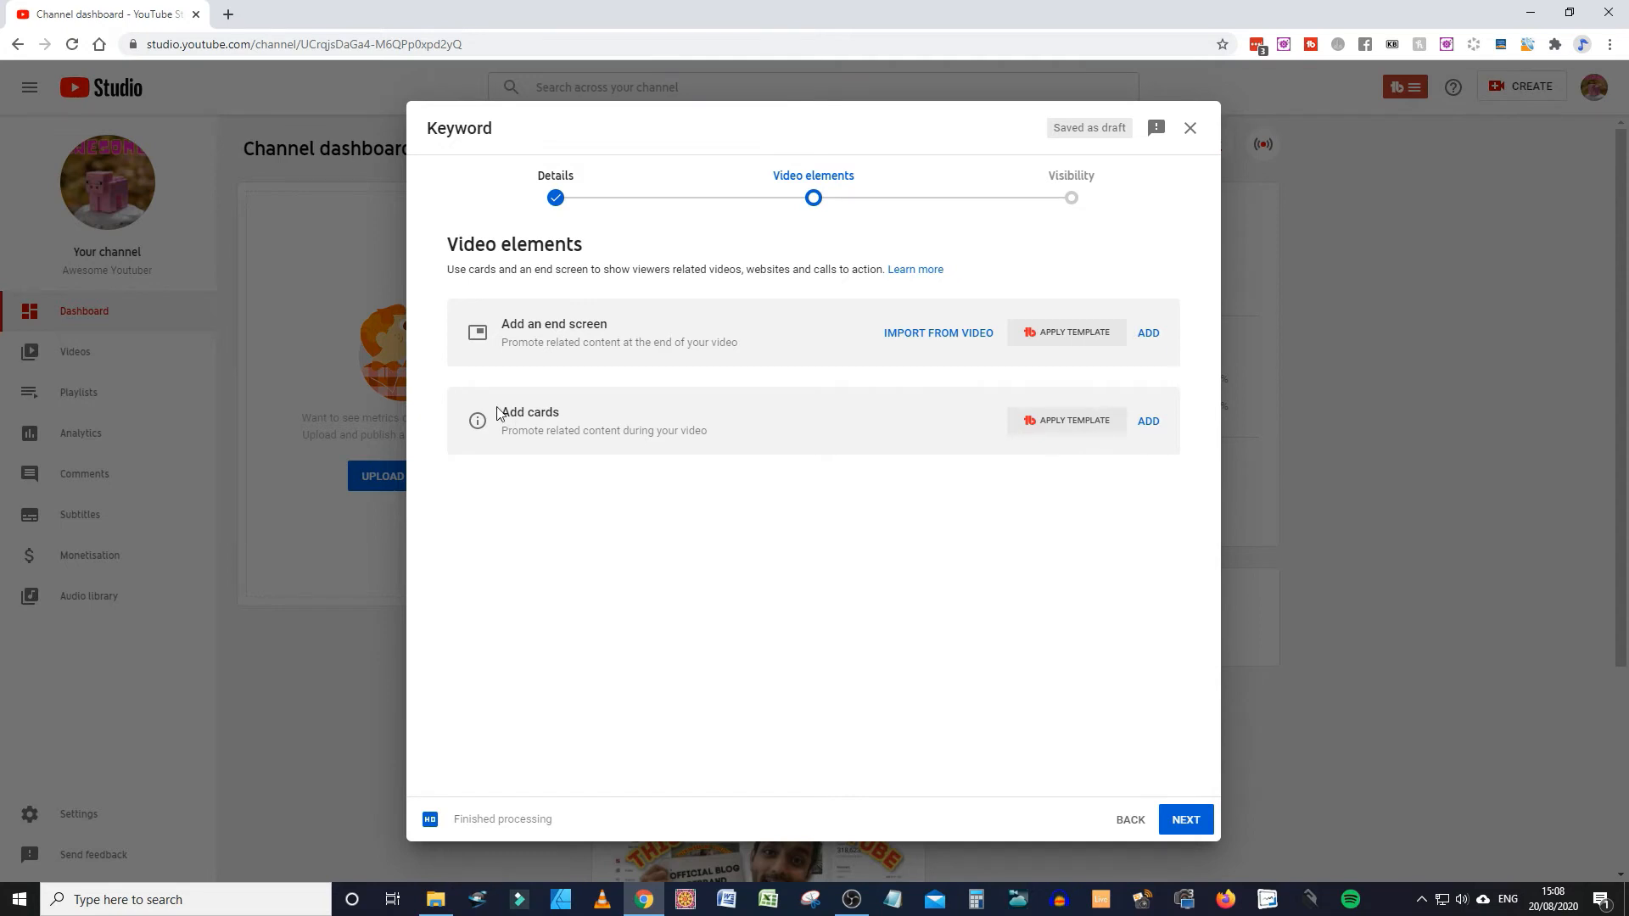
left_click_drag(498, 413, 618, 491)
left_click(669, 472)
left_click(1187, 821)
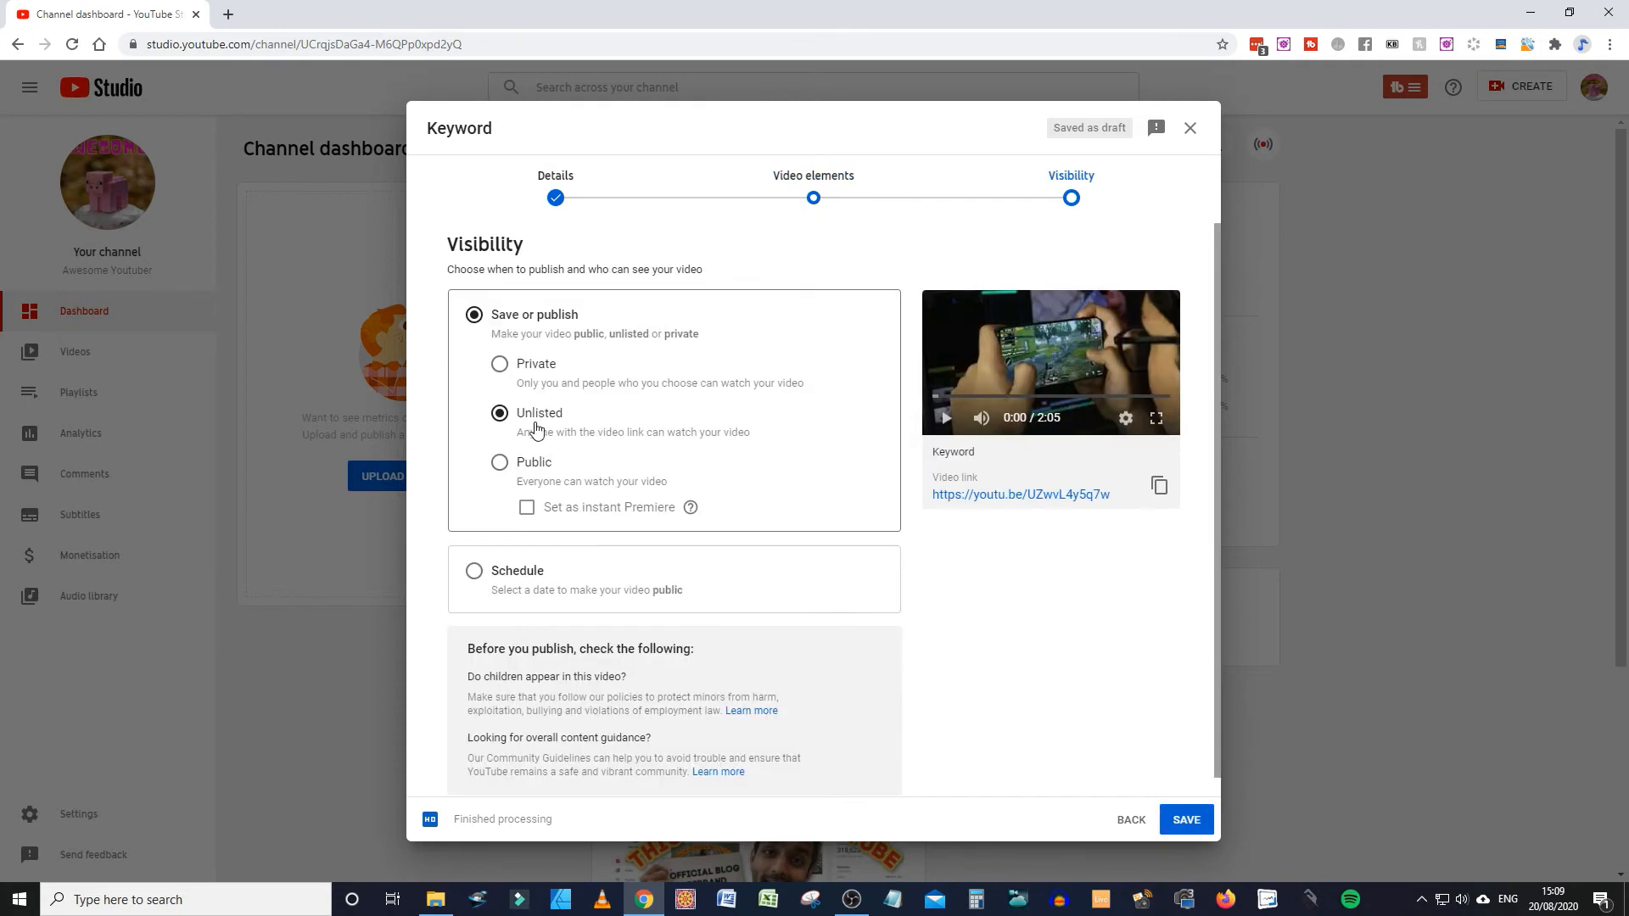
Check the scheduling option, return to Save or publish, save the video as Unlisted, and close the published-video confirmation
scroll(553, 452, "down", 1)
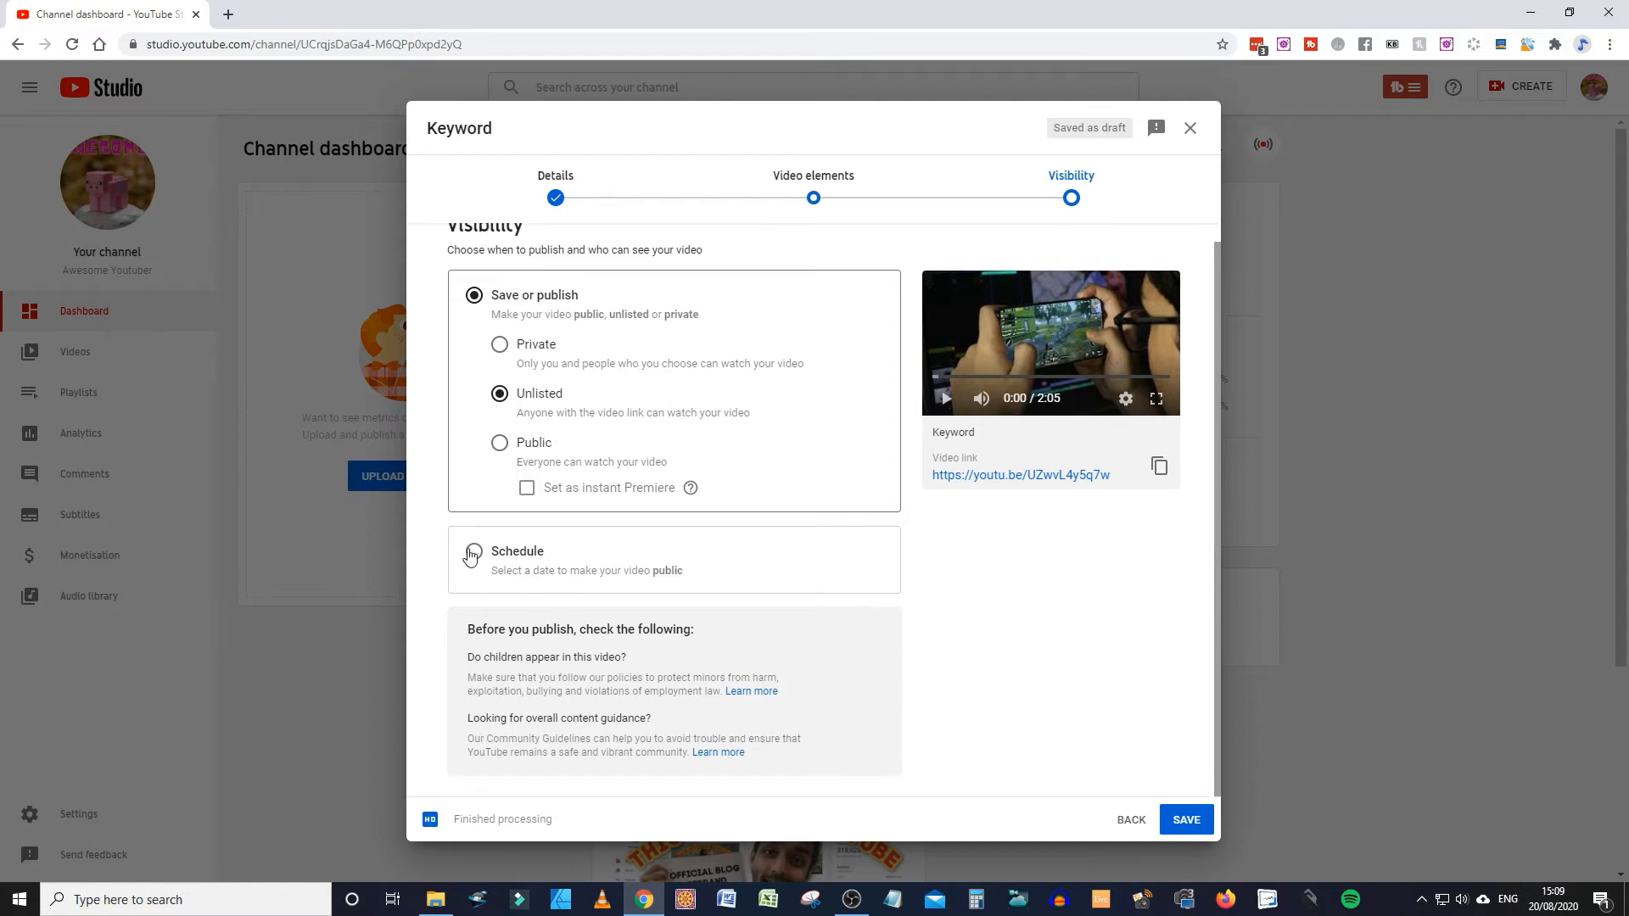
left_click(475, 553)
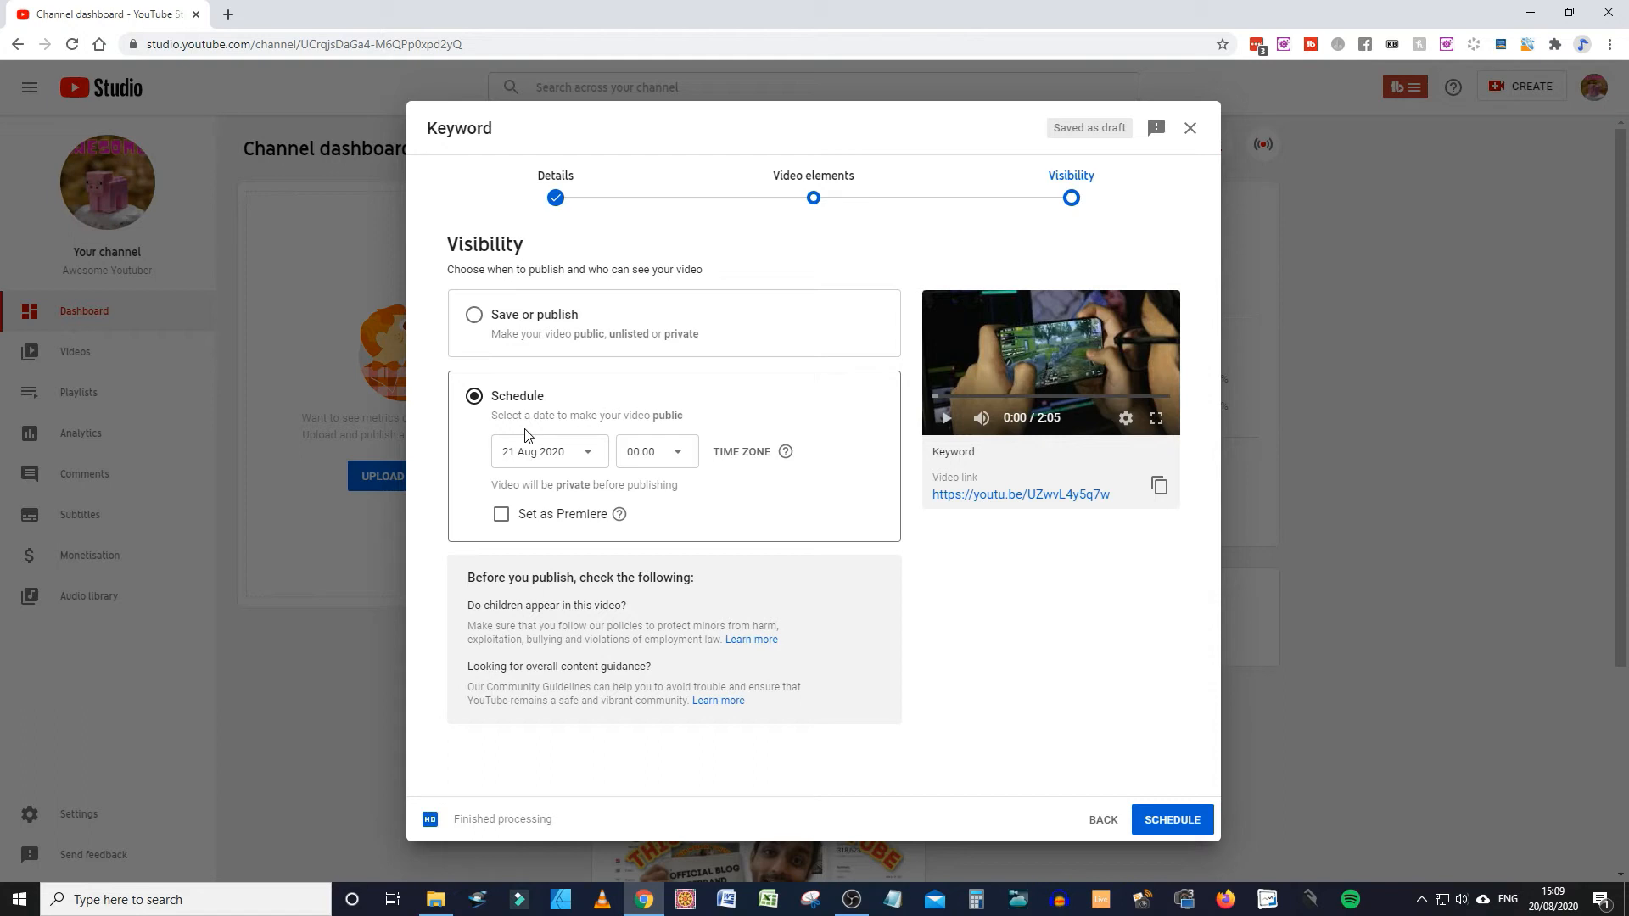
left_click(474, 317)
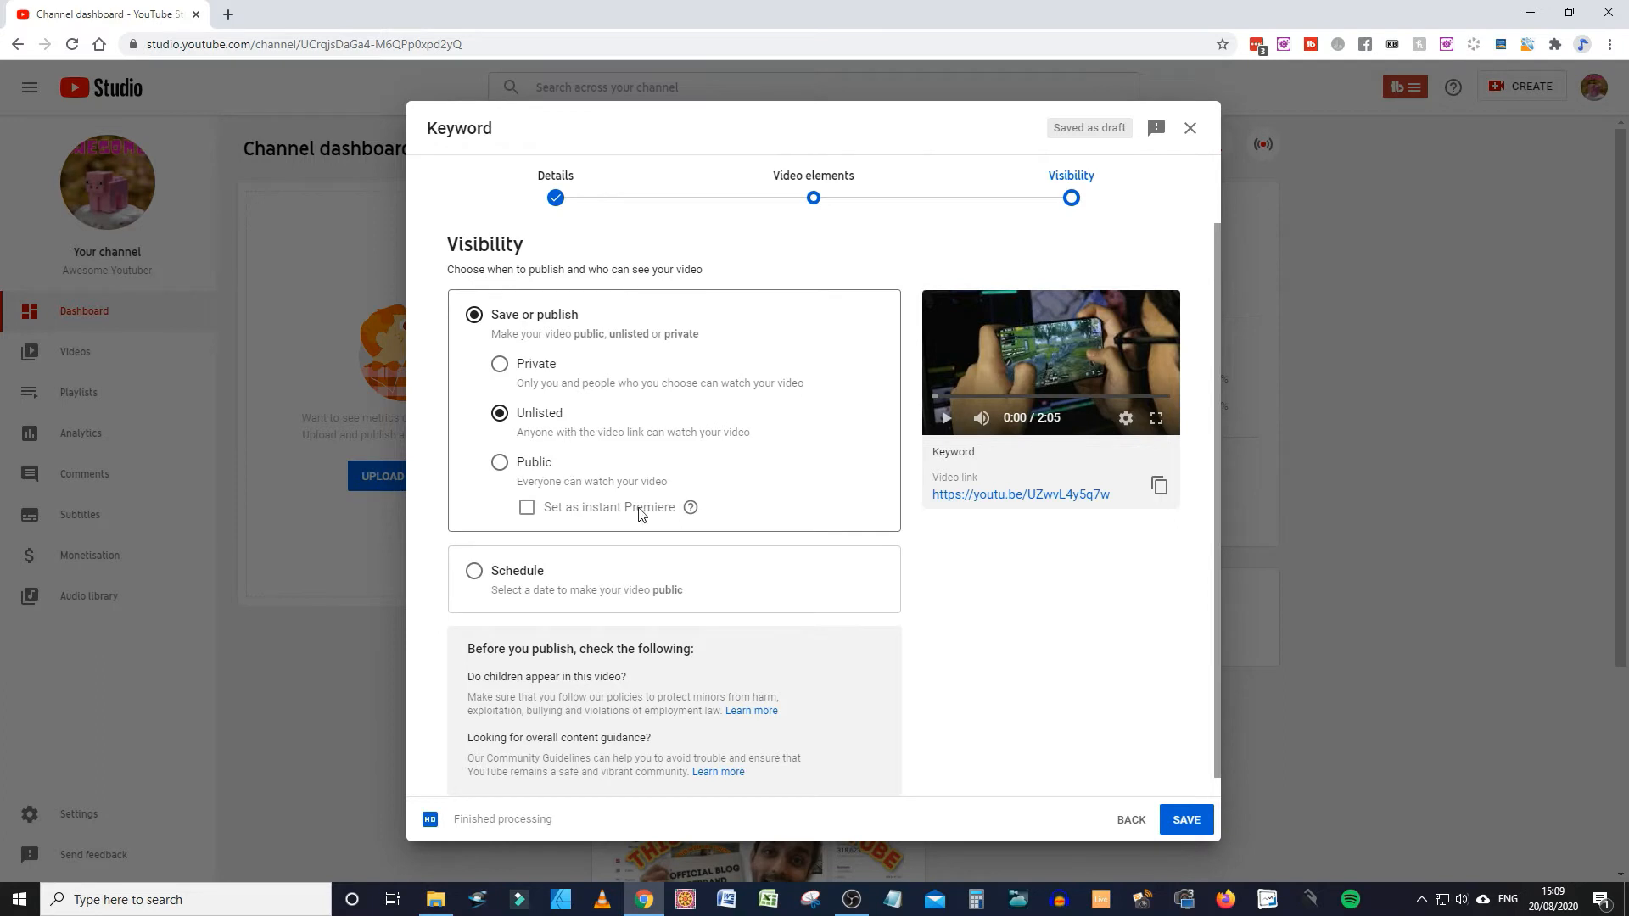
left_click(1186, 820)
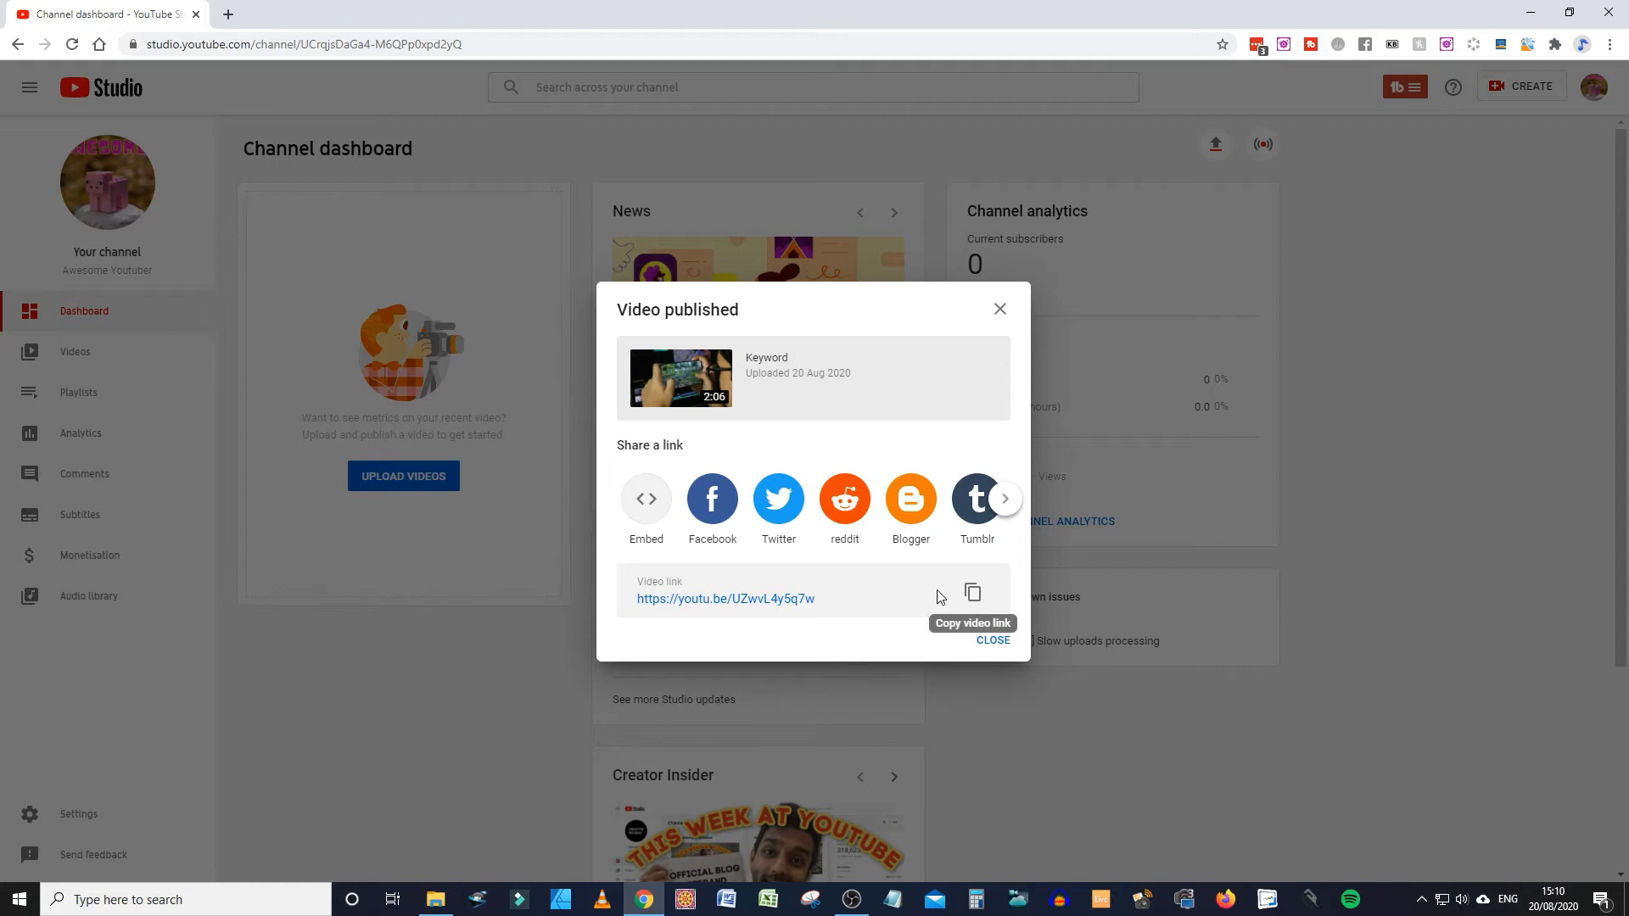
left_click(999, 641)
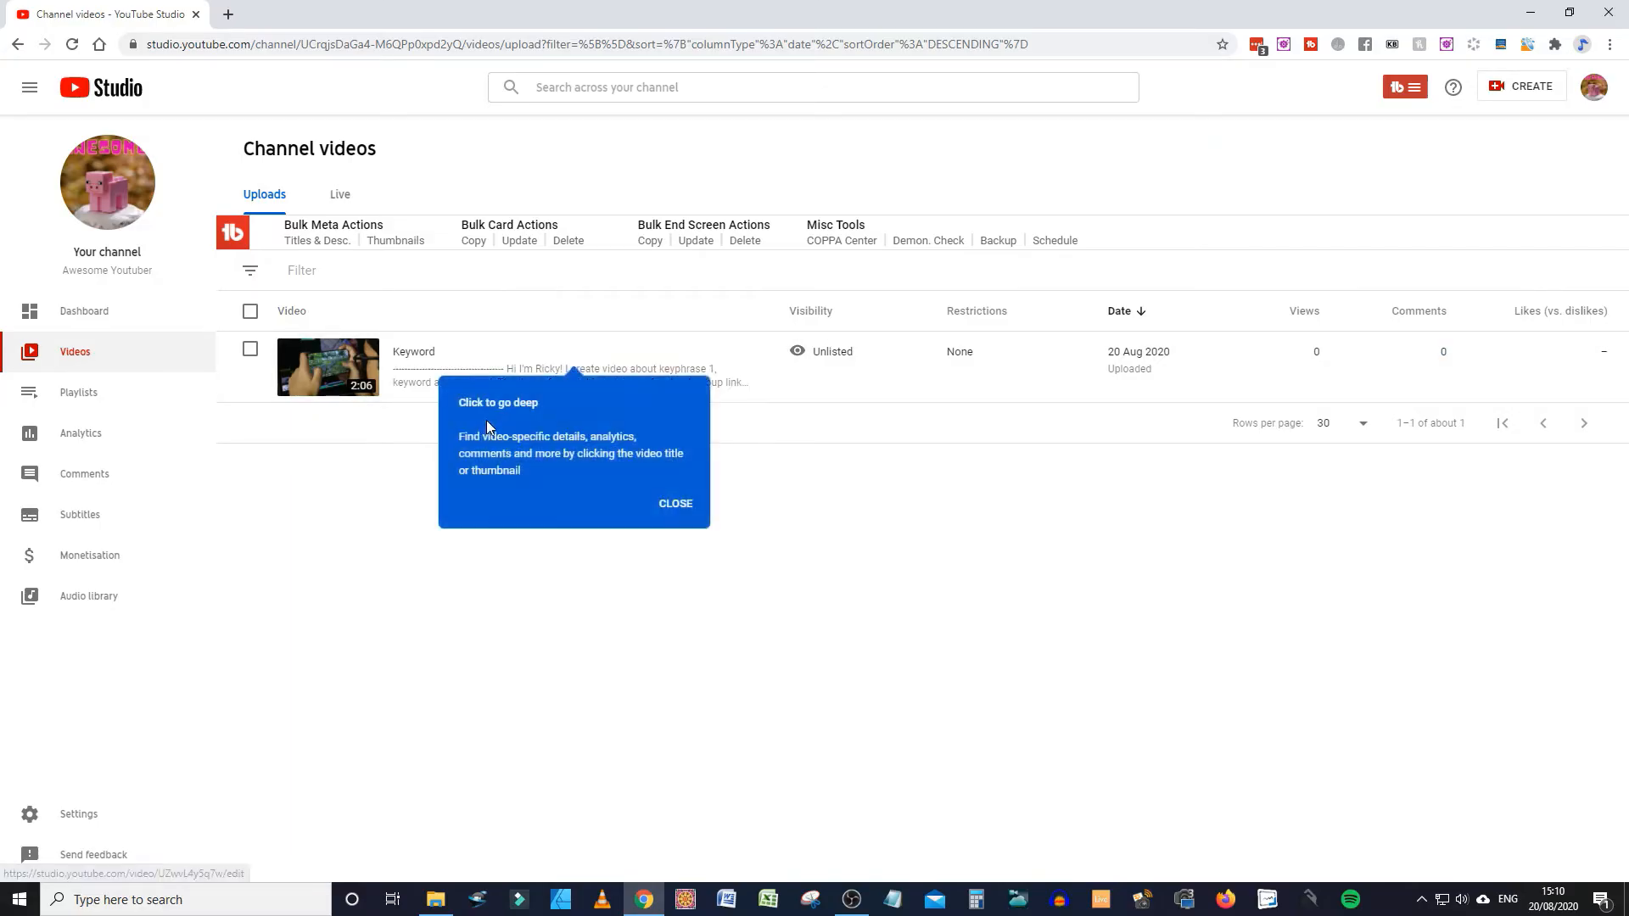
Open TubeBuddy's Keyword Explorer to view where keywords are researched
left_click(1405, 90)
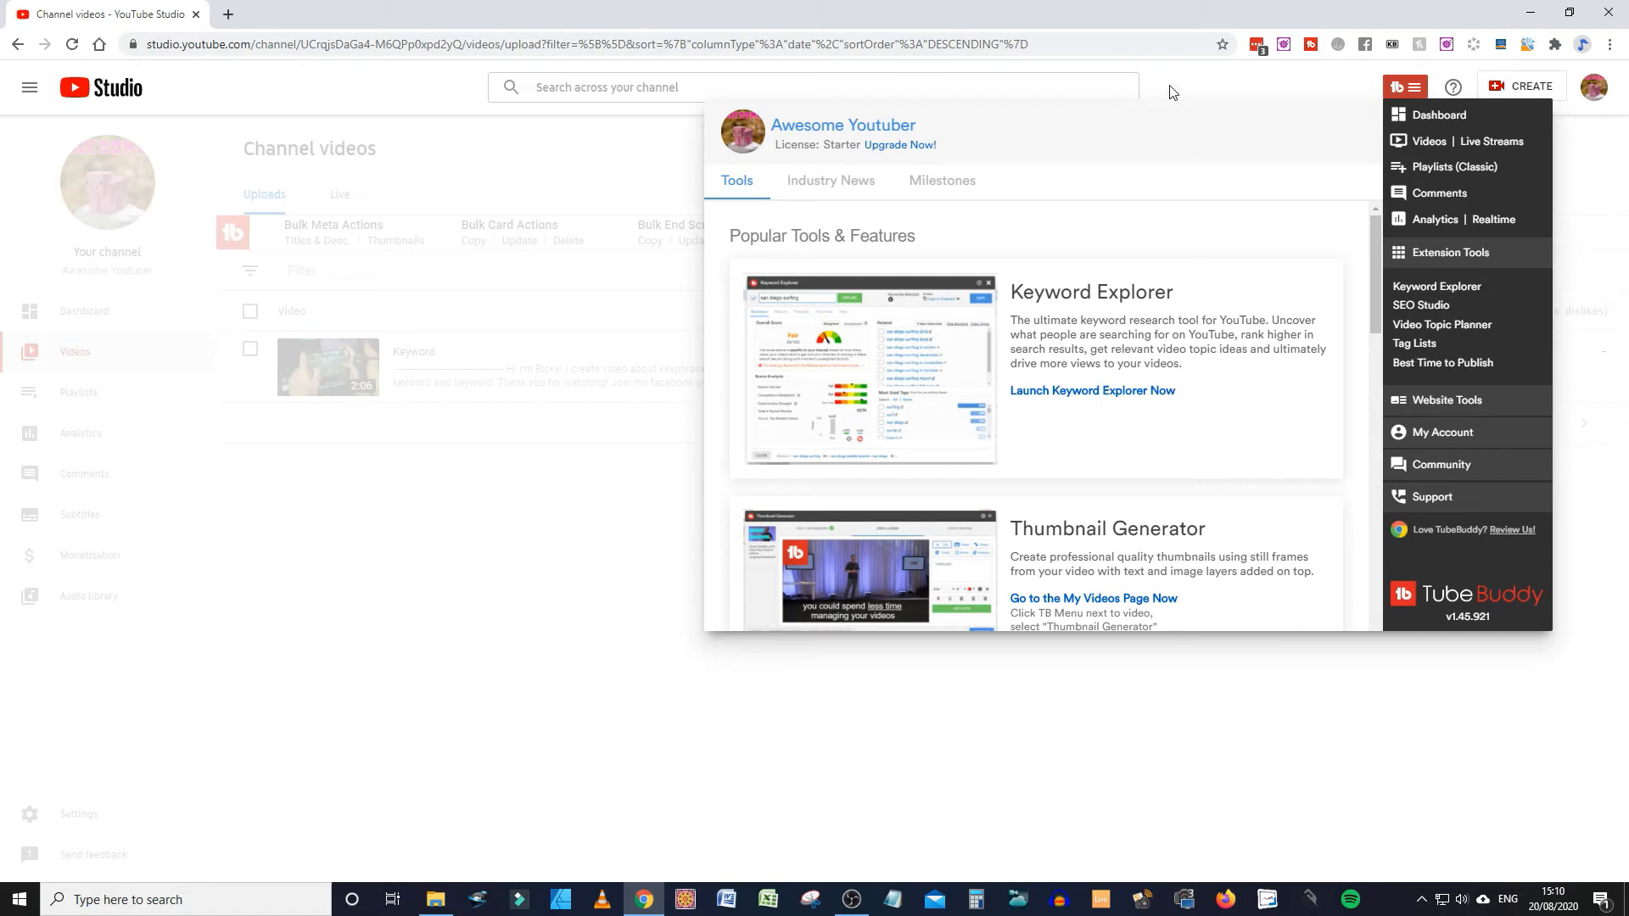
left_click(1100, 391)
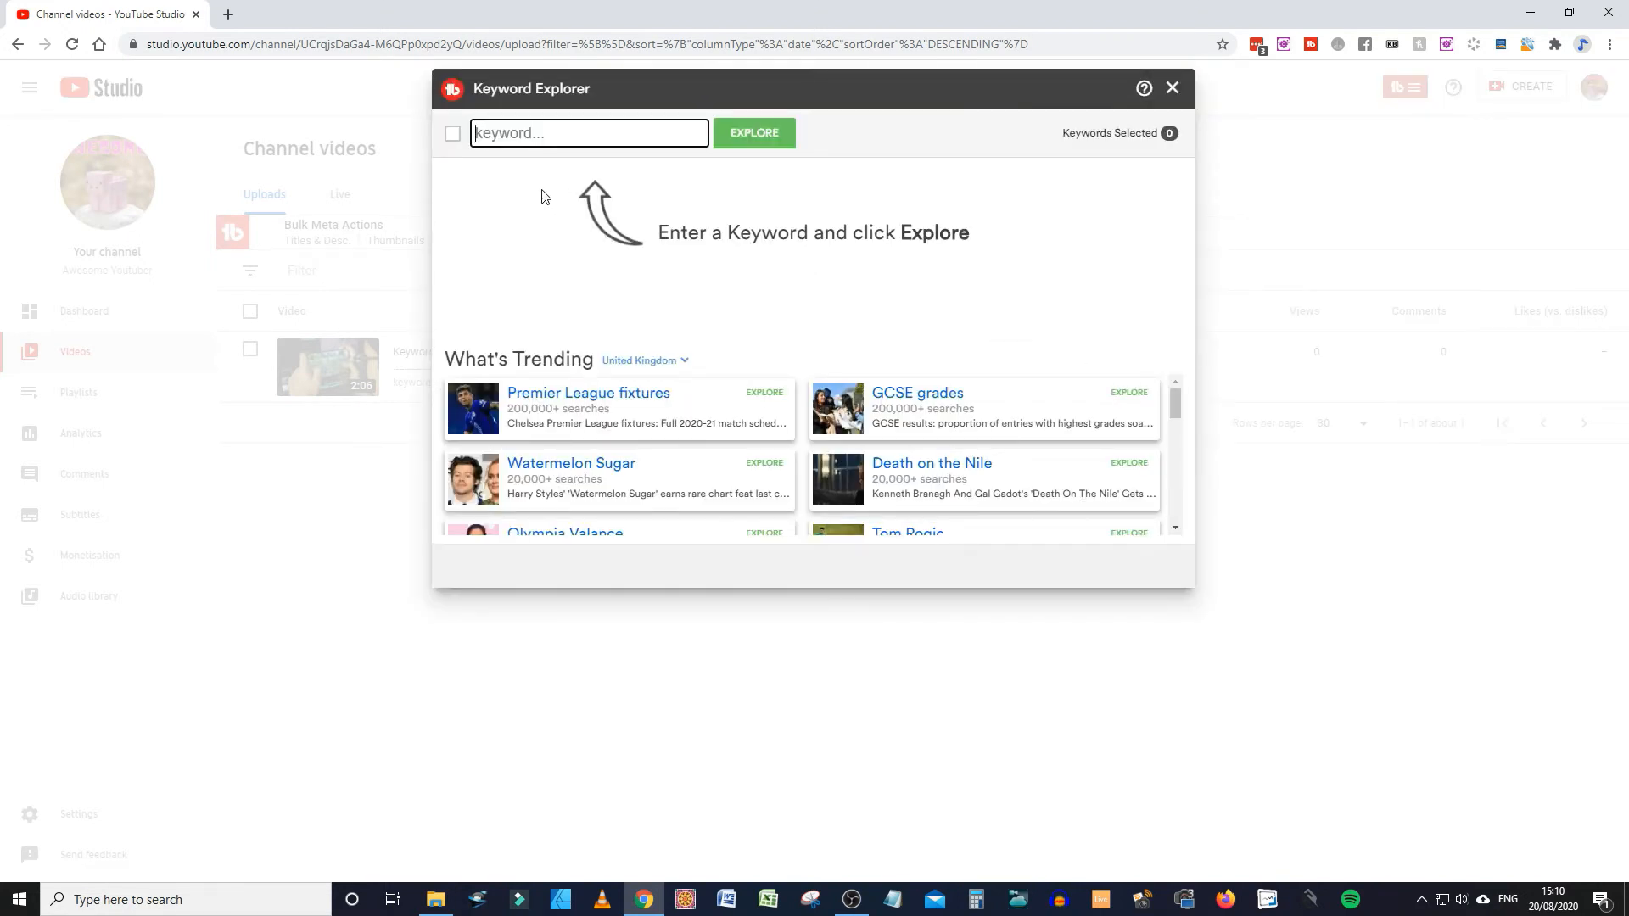
left_click(548, 135)
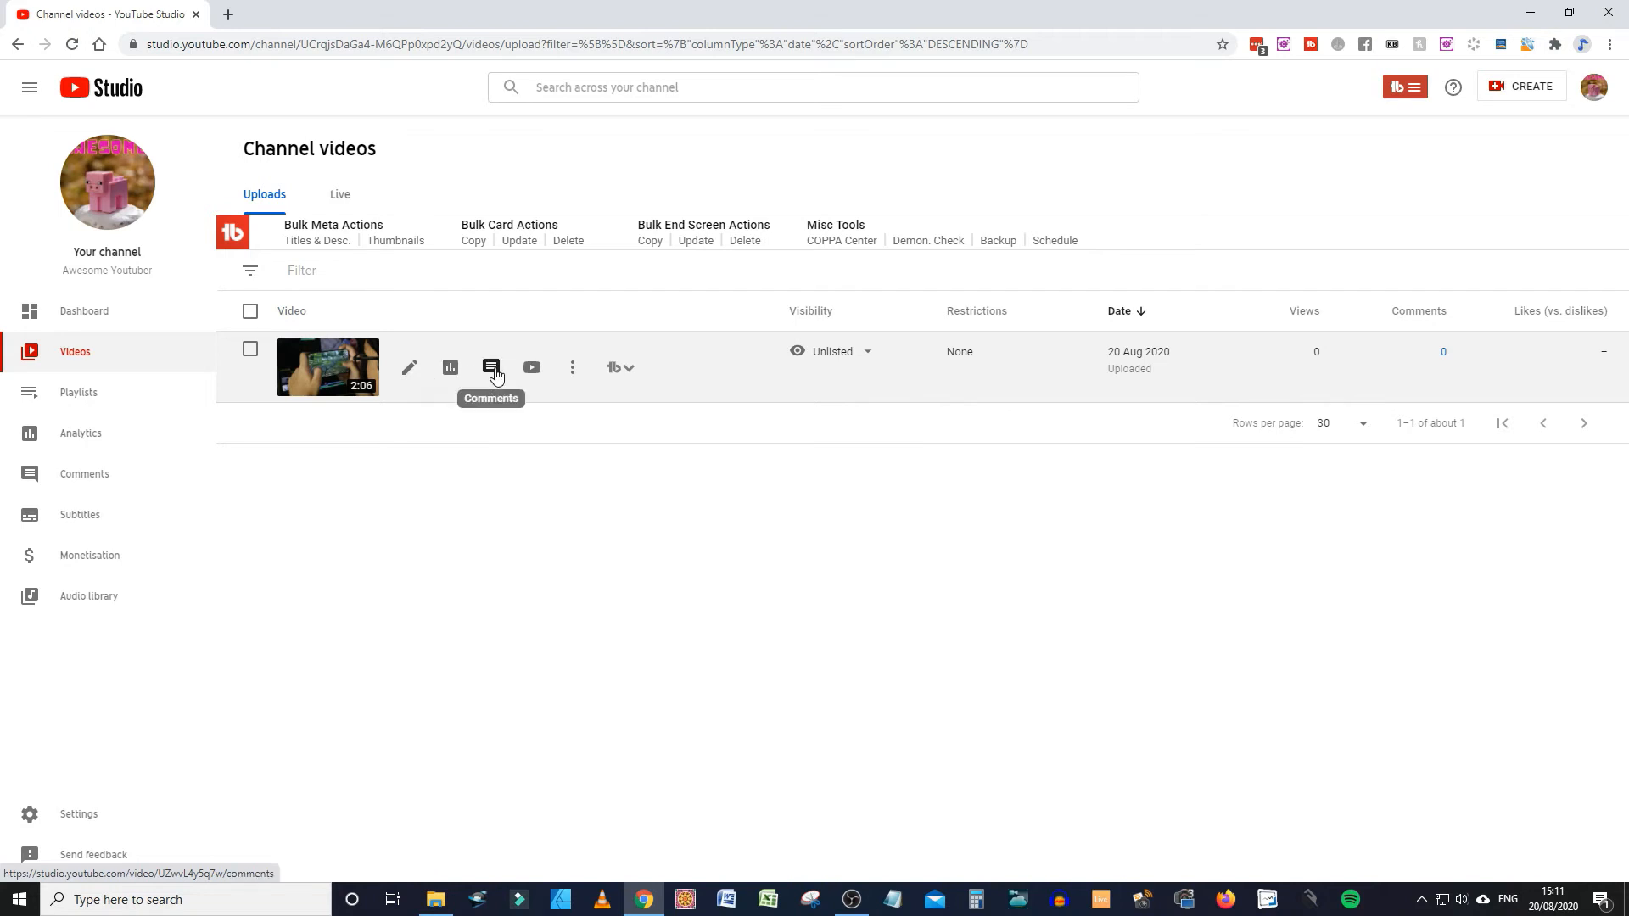
Review the Keyword video's additional actions, open its details page and dismiss the introductory tip
left_click(573, 370)
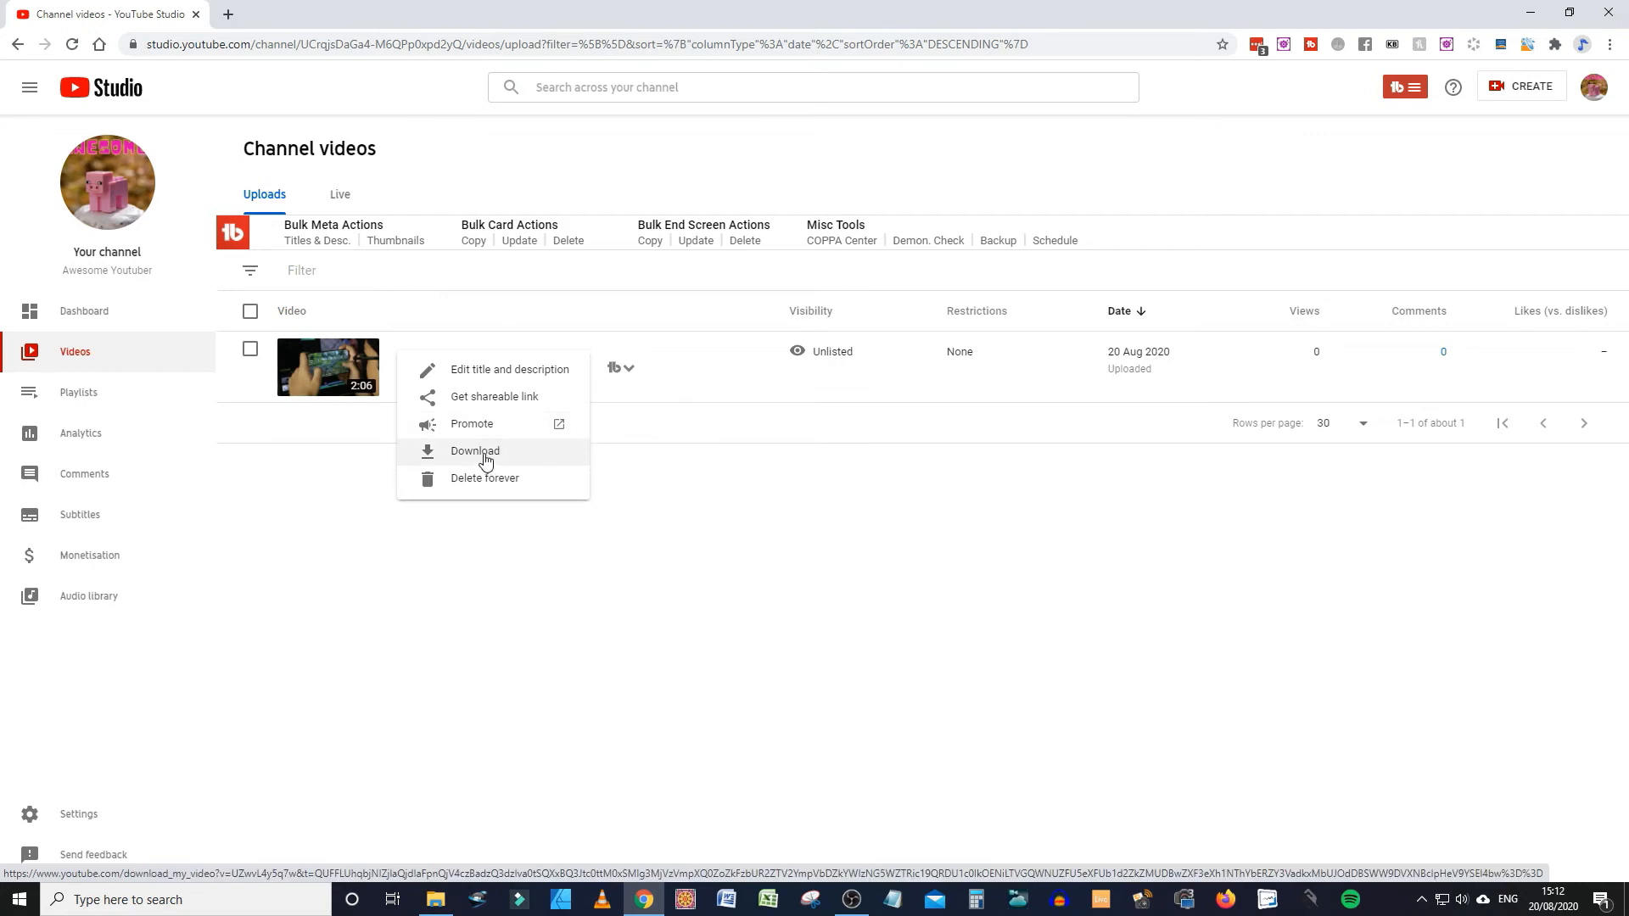
left_click(511, 509)
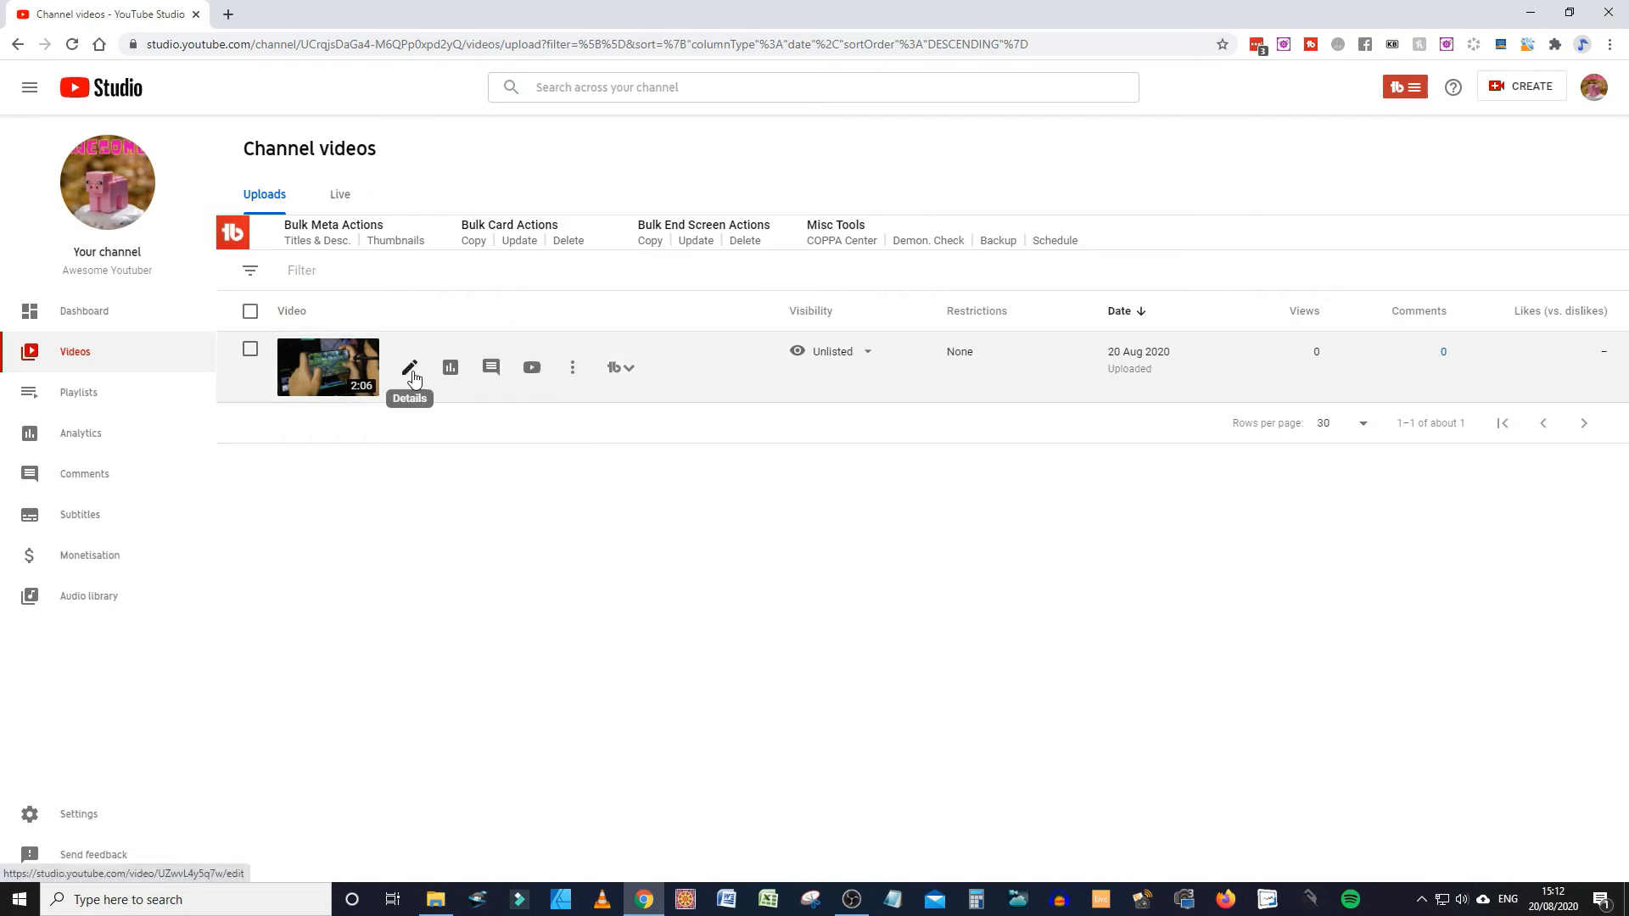
left_click(411, 371)
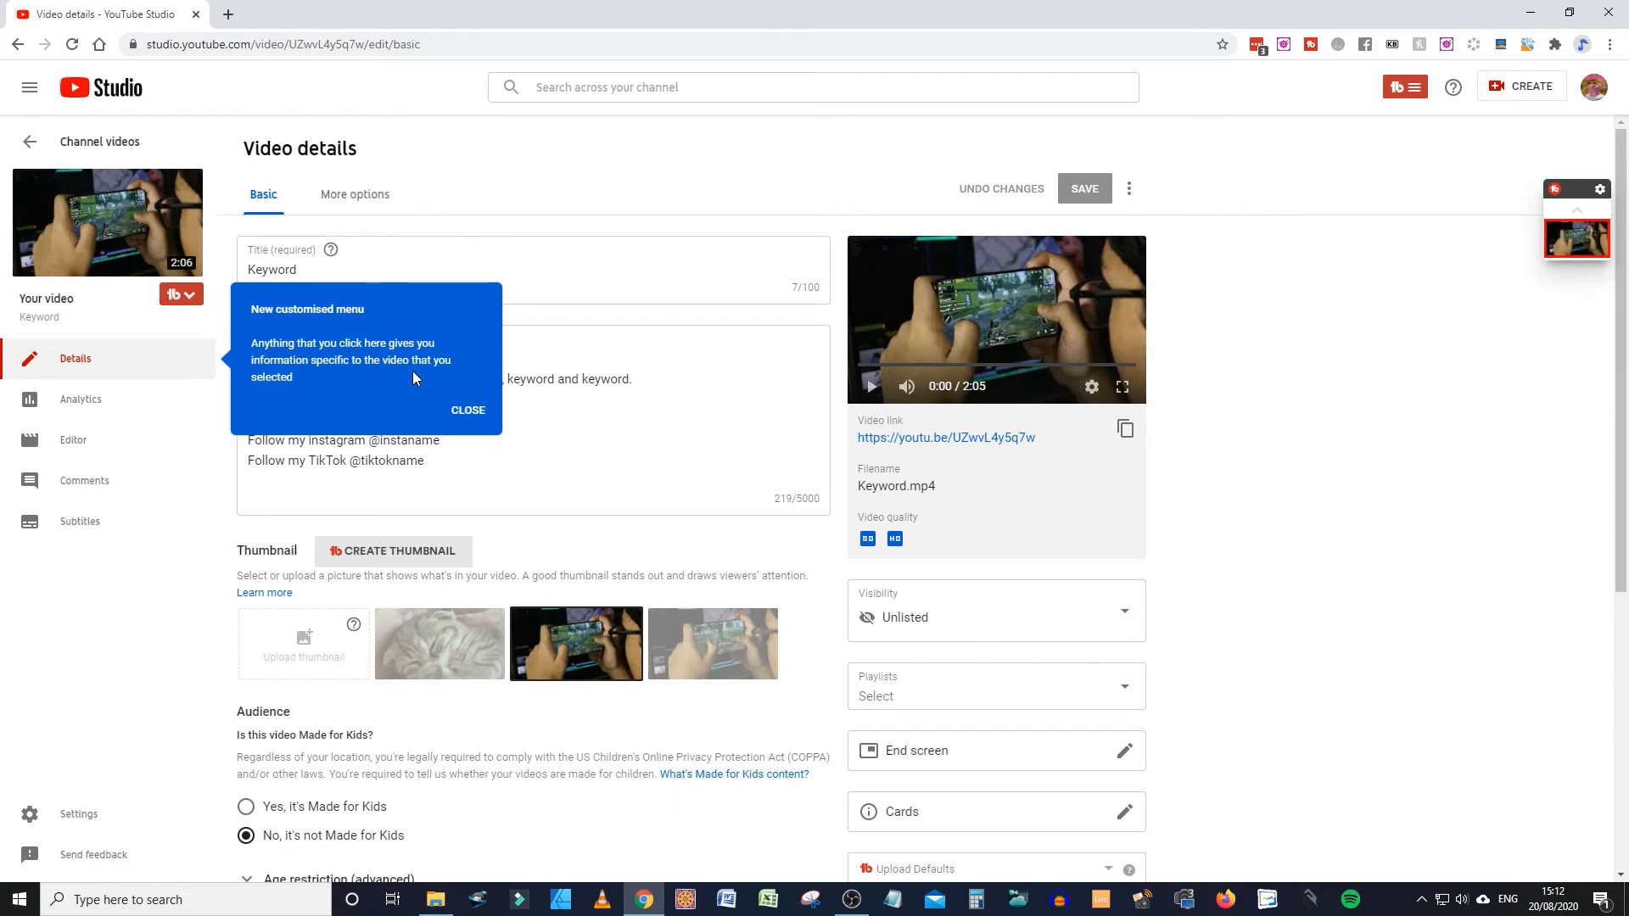
left_click(480, 412)
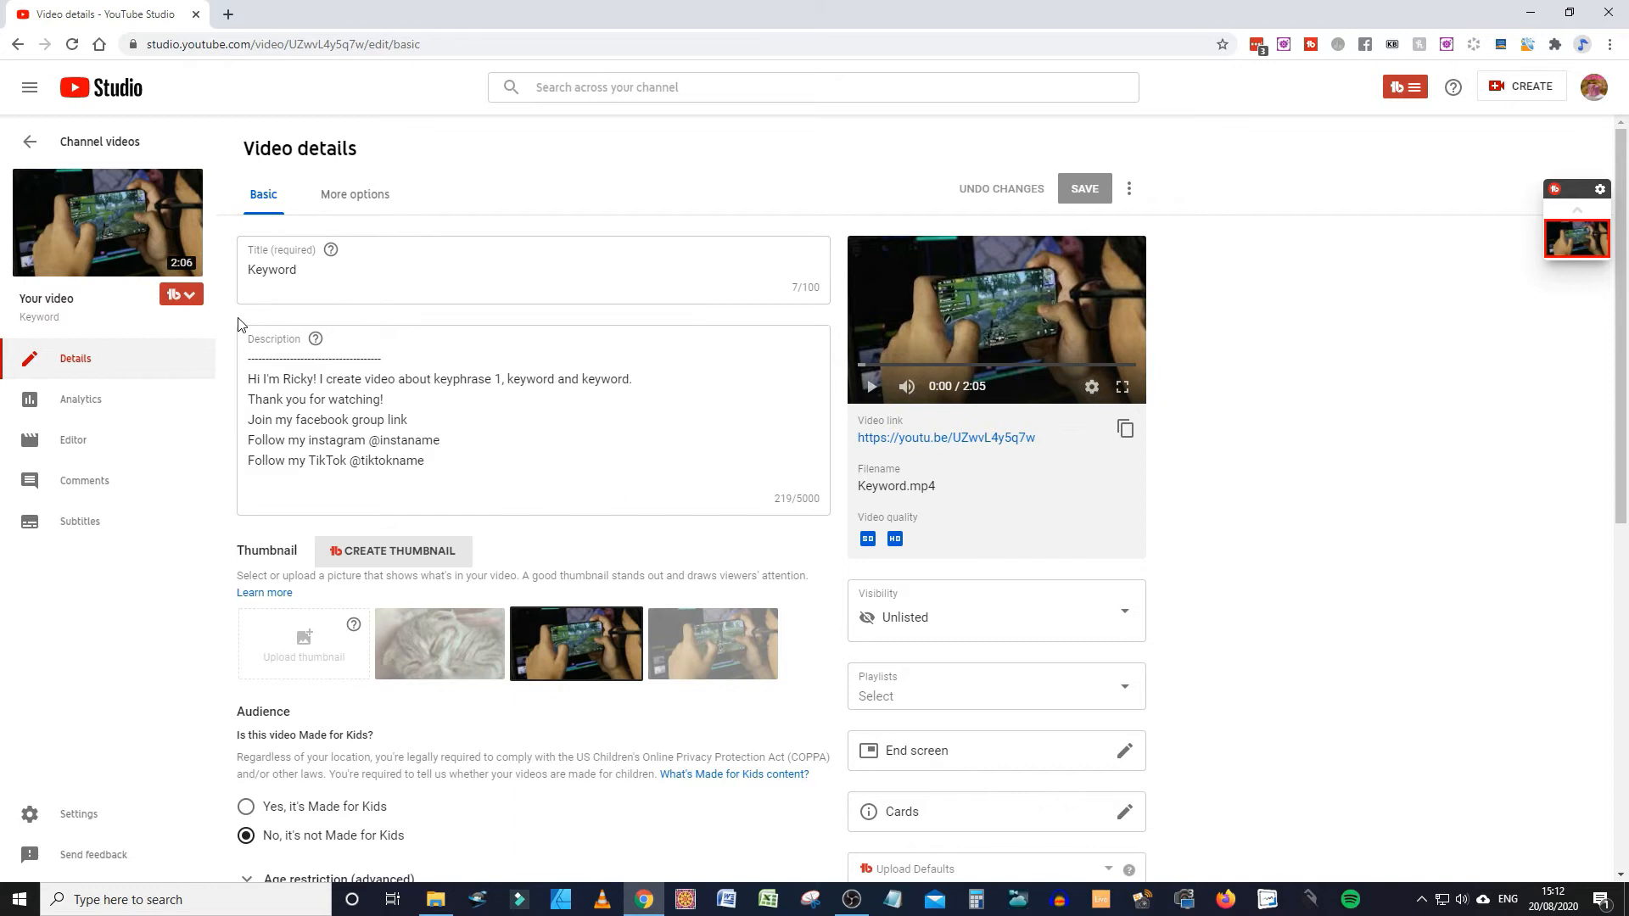
Change the video title to "Keyword (keyphrase 2020)"
left_click(313, 276)
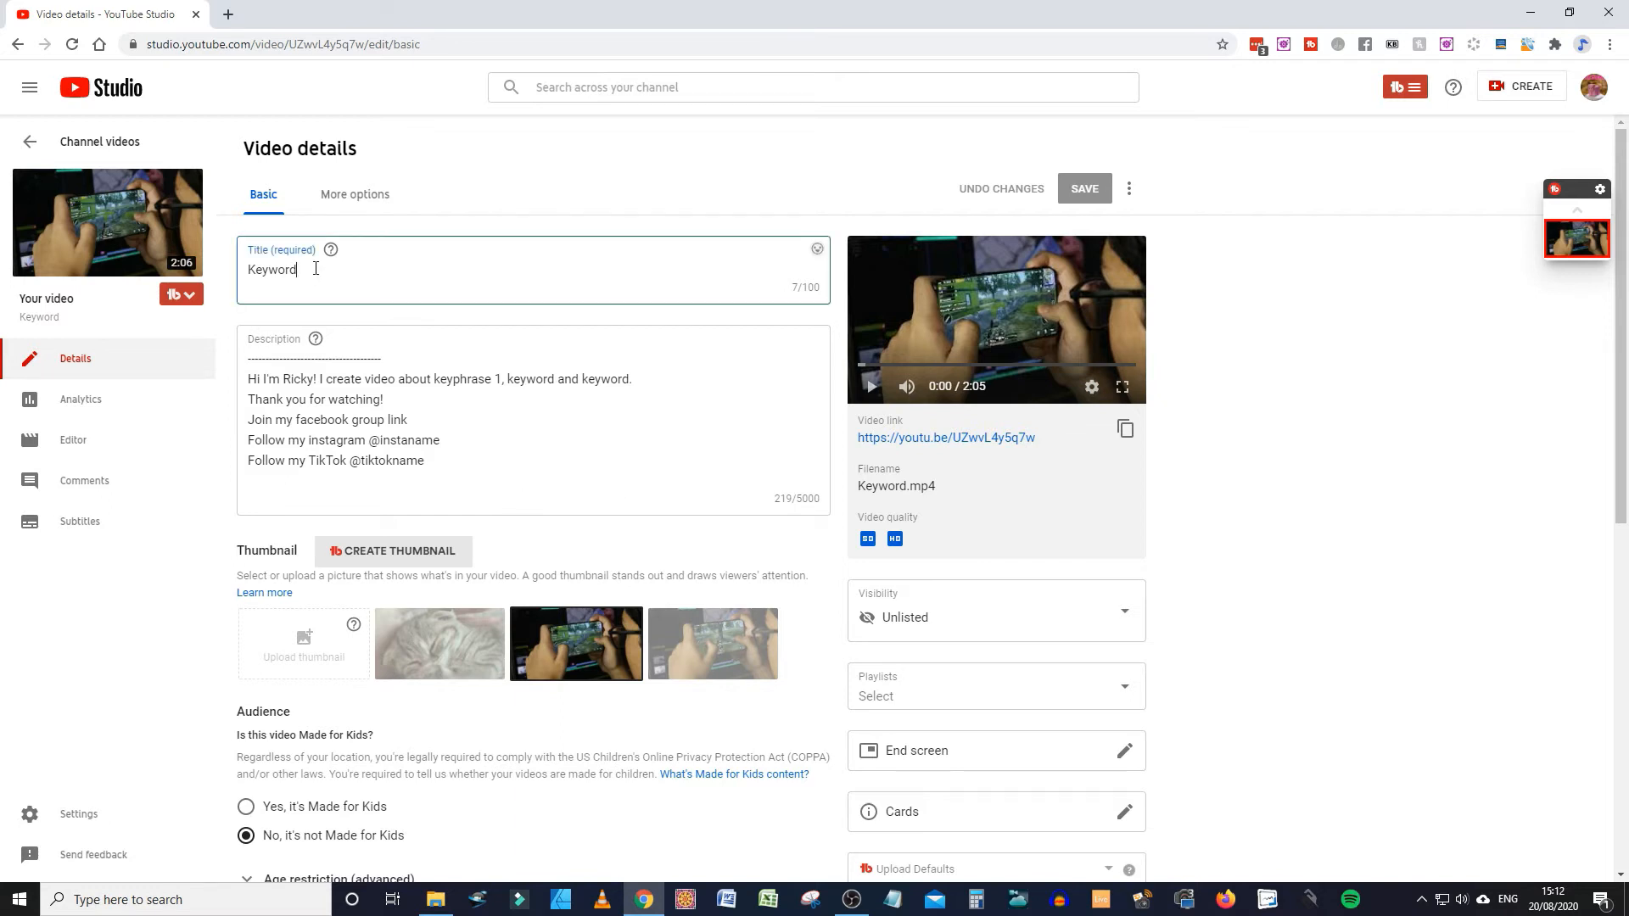
type("(keyphrase)")
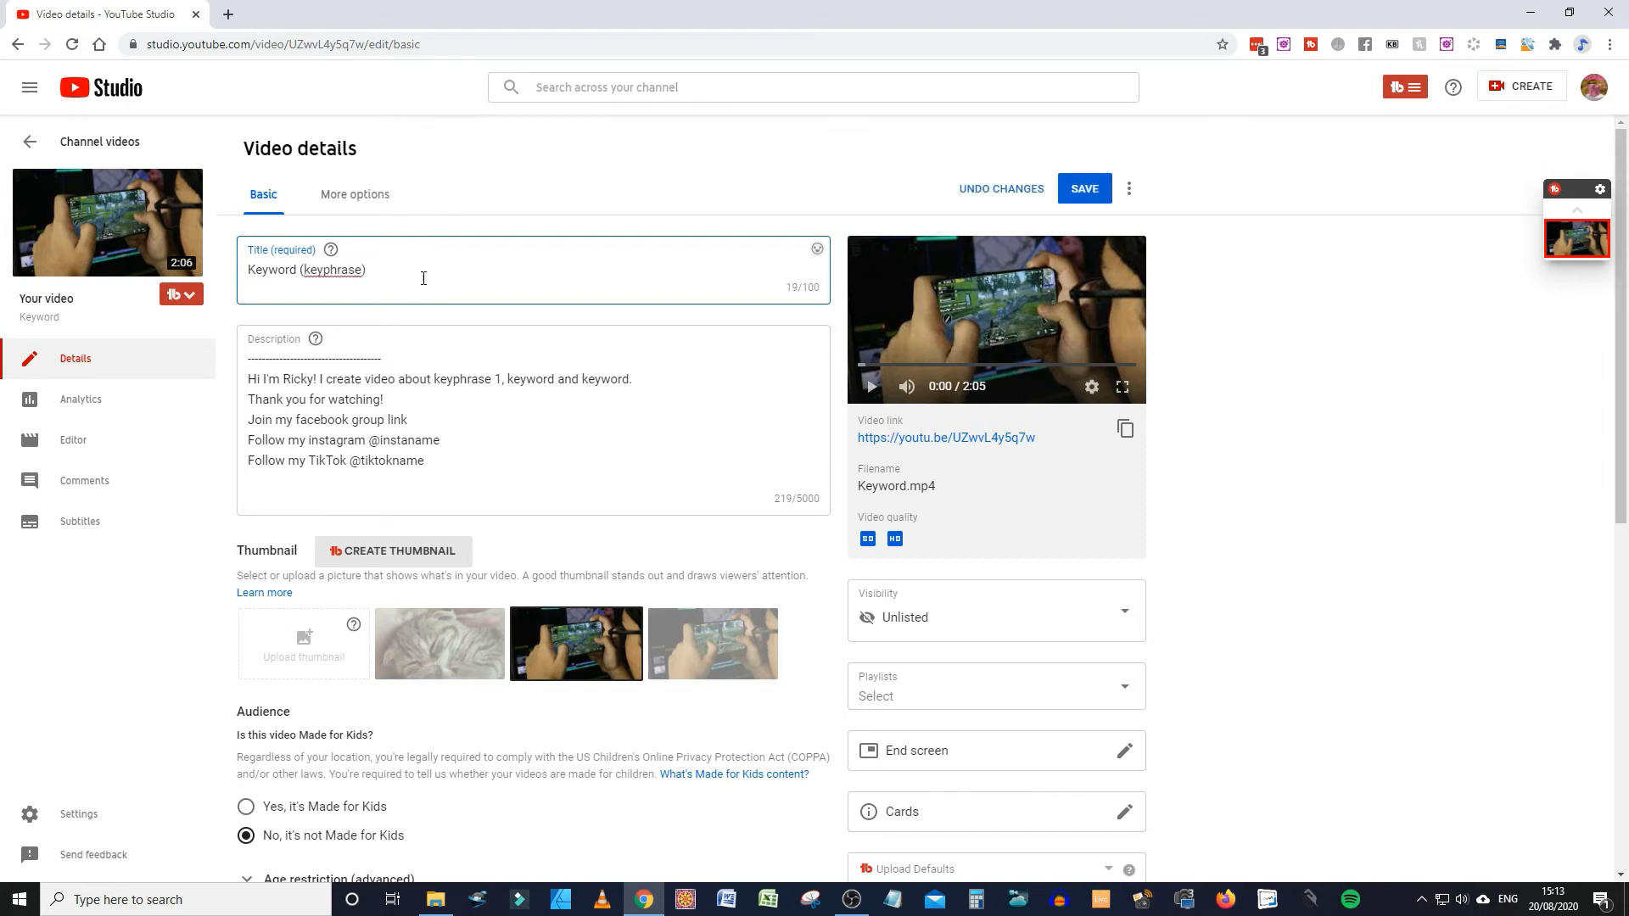
left_click(364, 272)
type("2020")
left_click(381, 309)
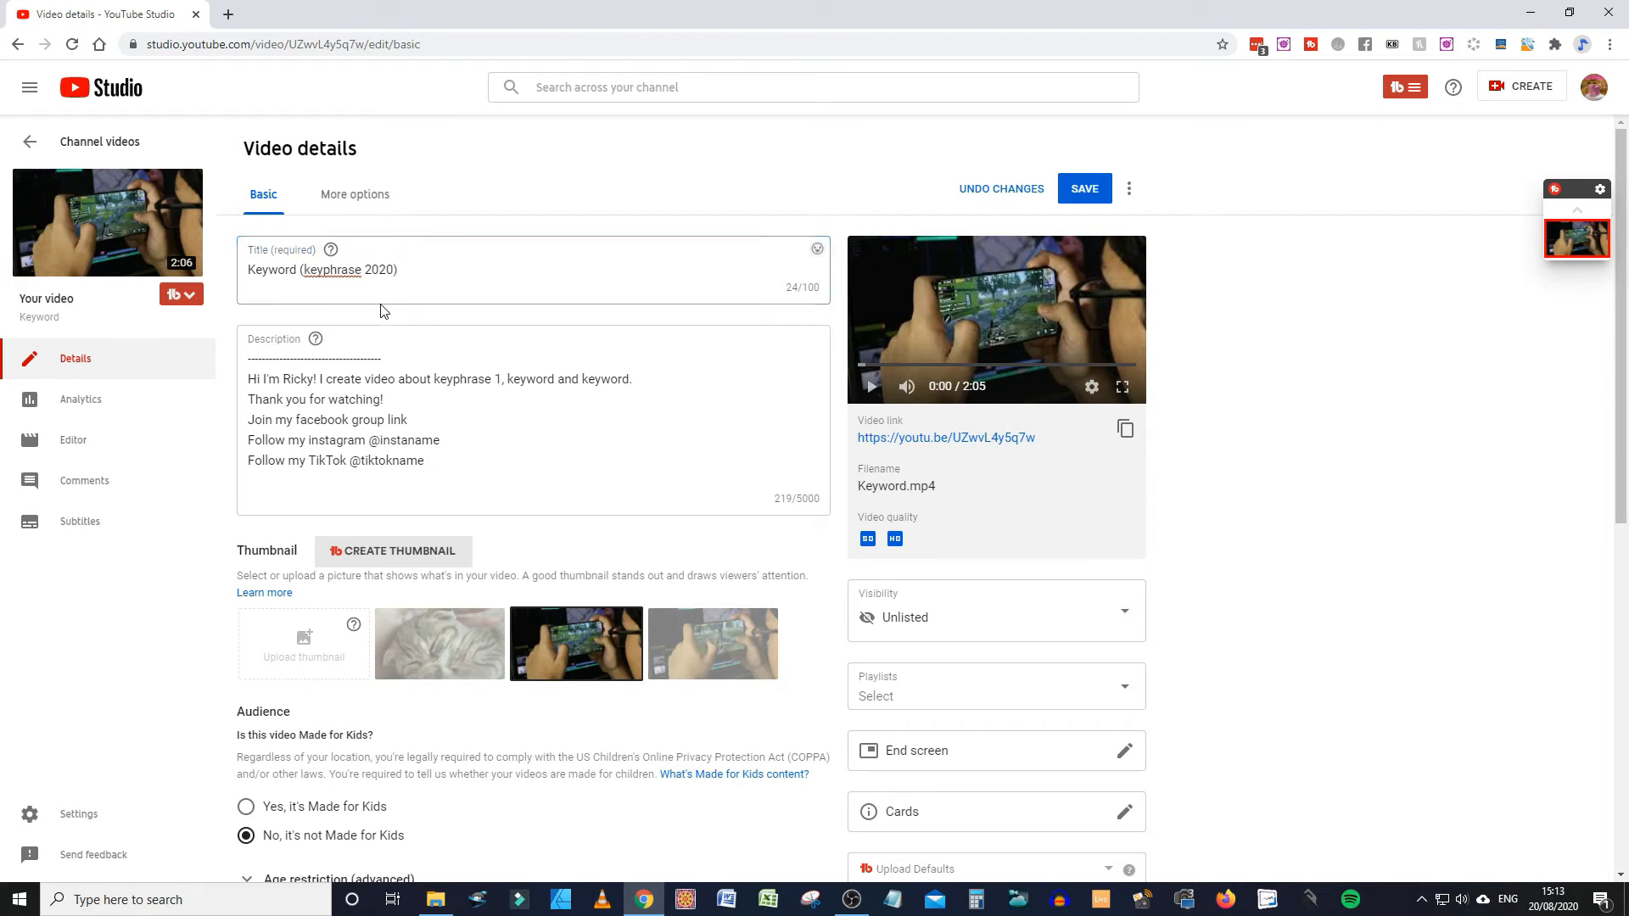
Insert "This video is a look into Keyword and keyphrase 1." and "#keyword1 #keyword2 #keyword3" as two lines above the description's dashed line
left_click(263, 357)
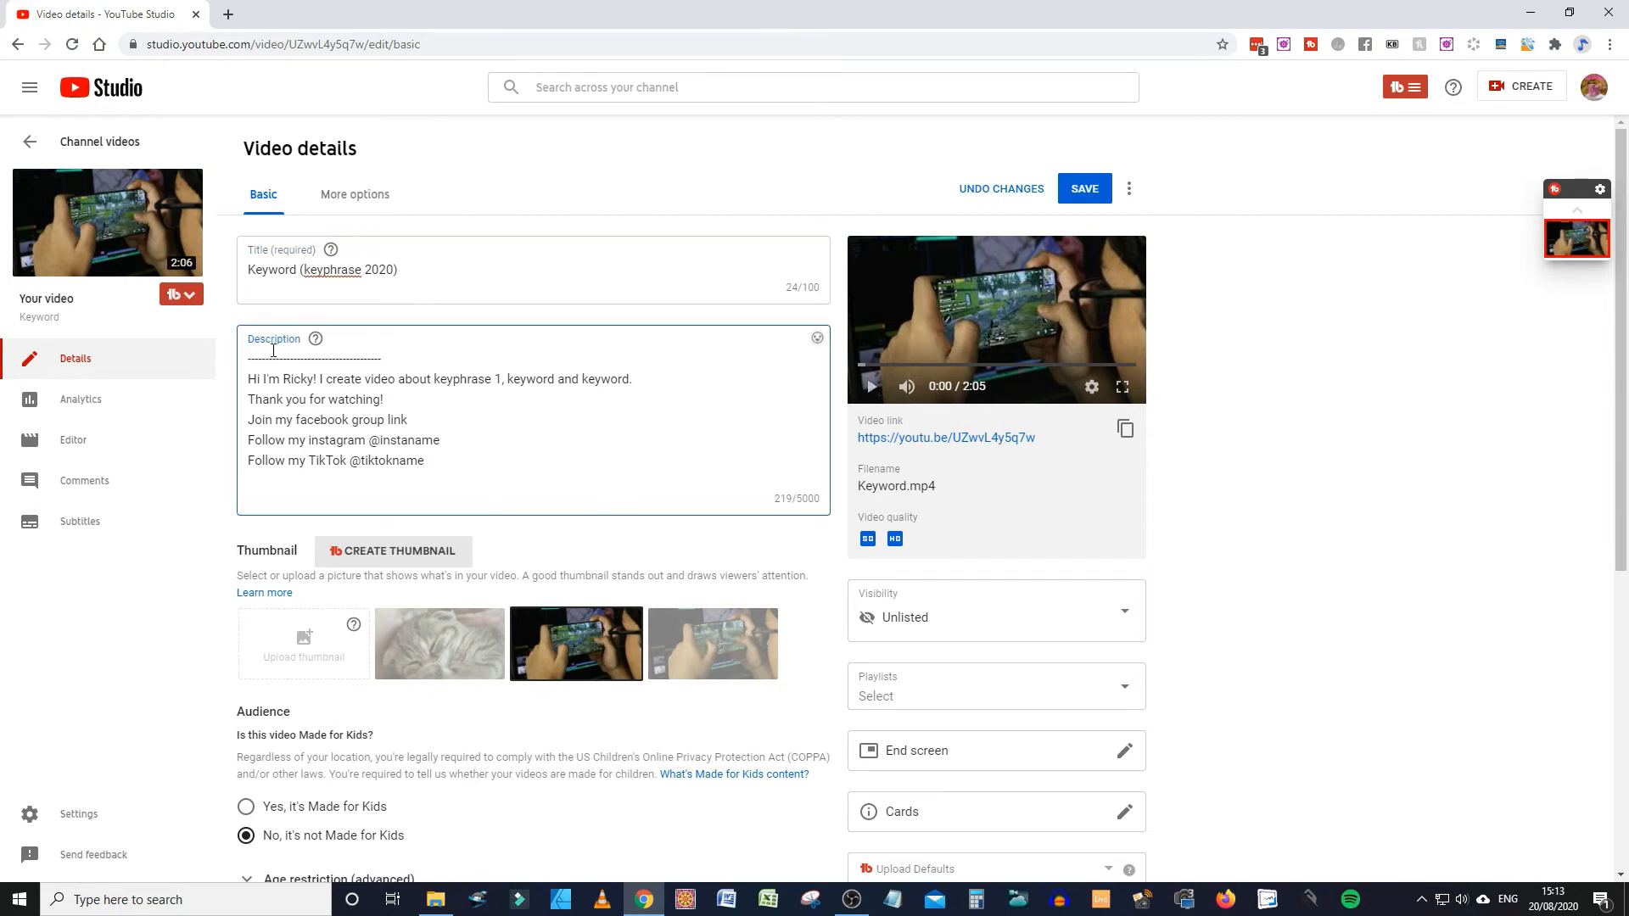
key("Return")
key("Up")
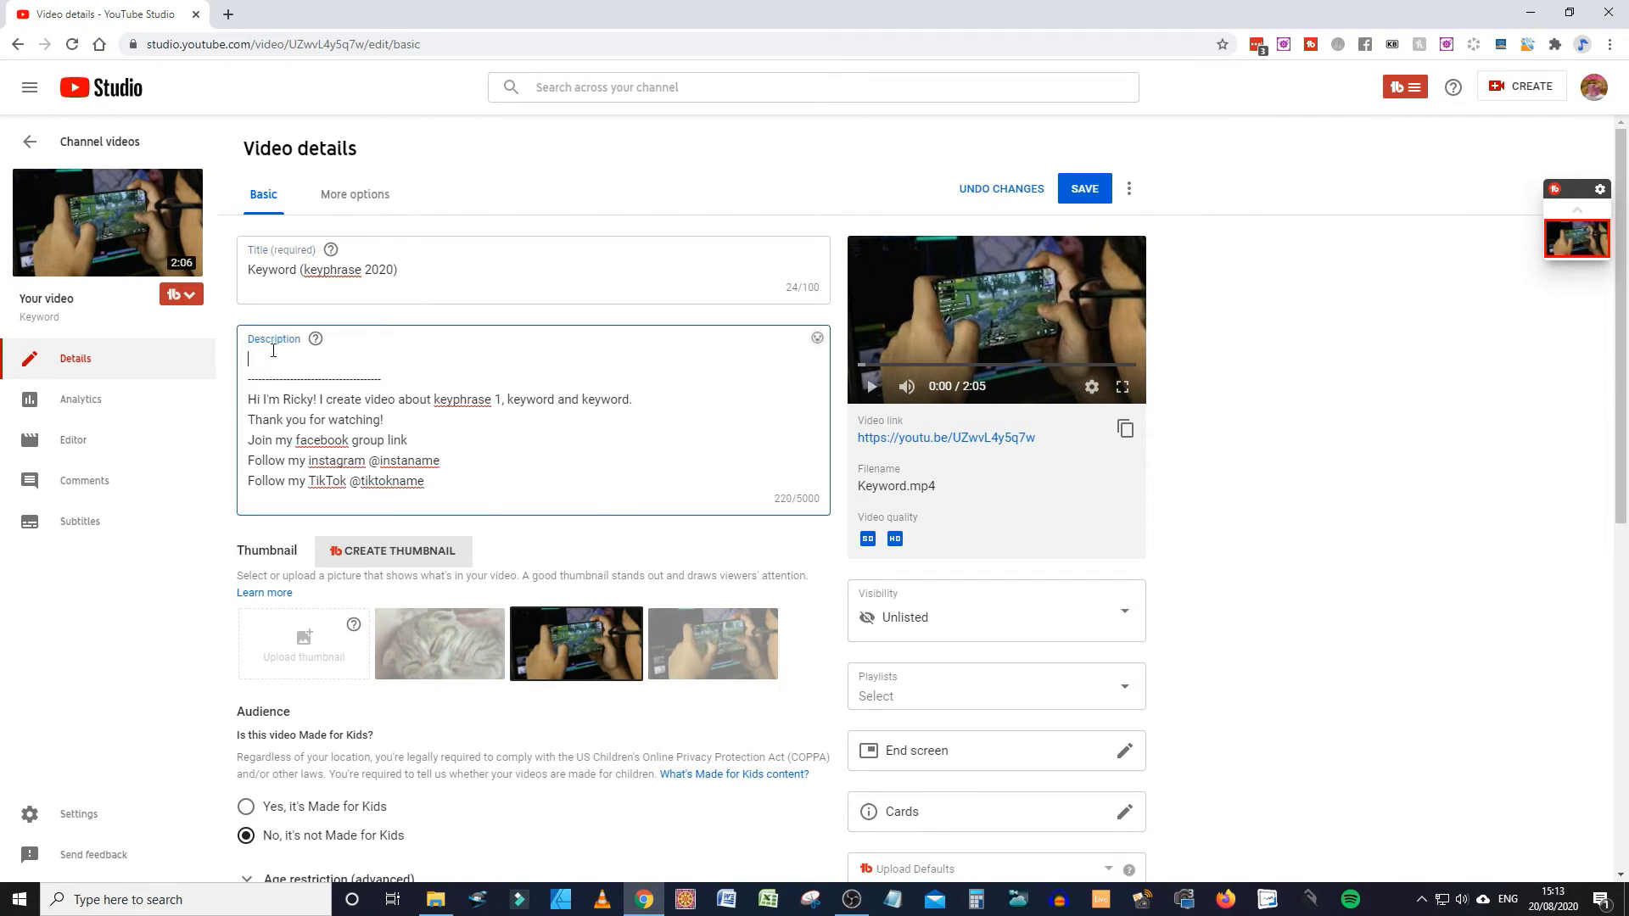
type("Keyword and keyphrase 1.")
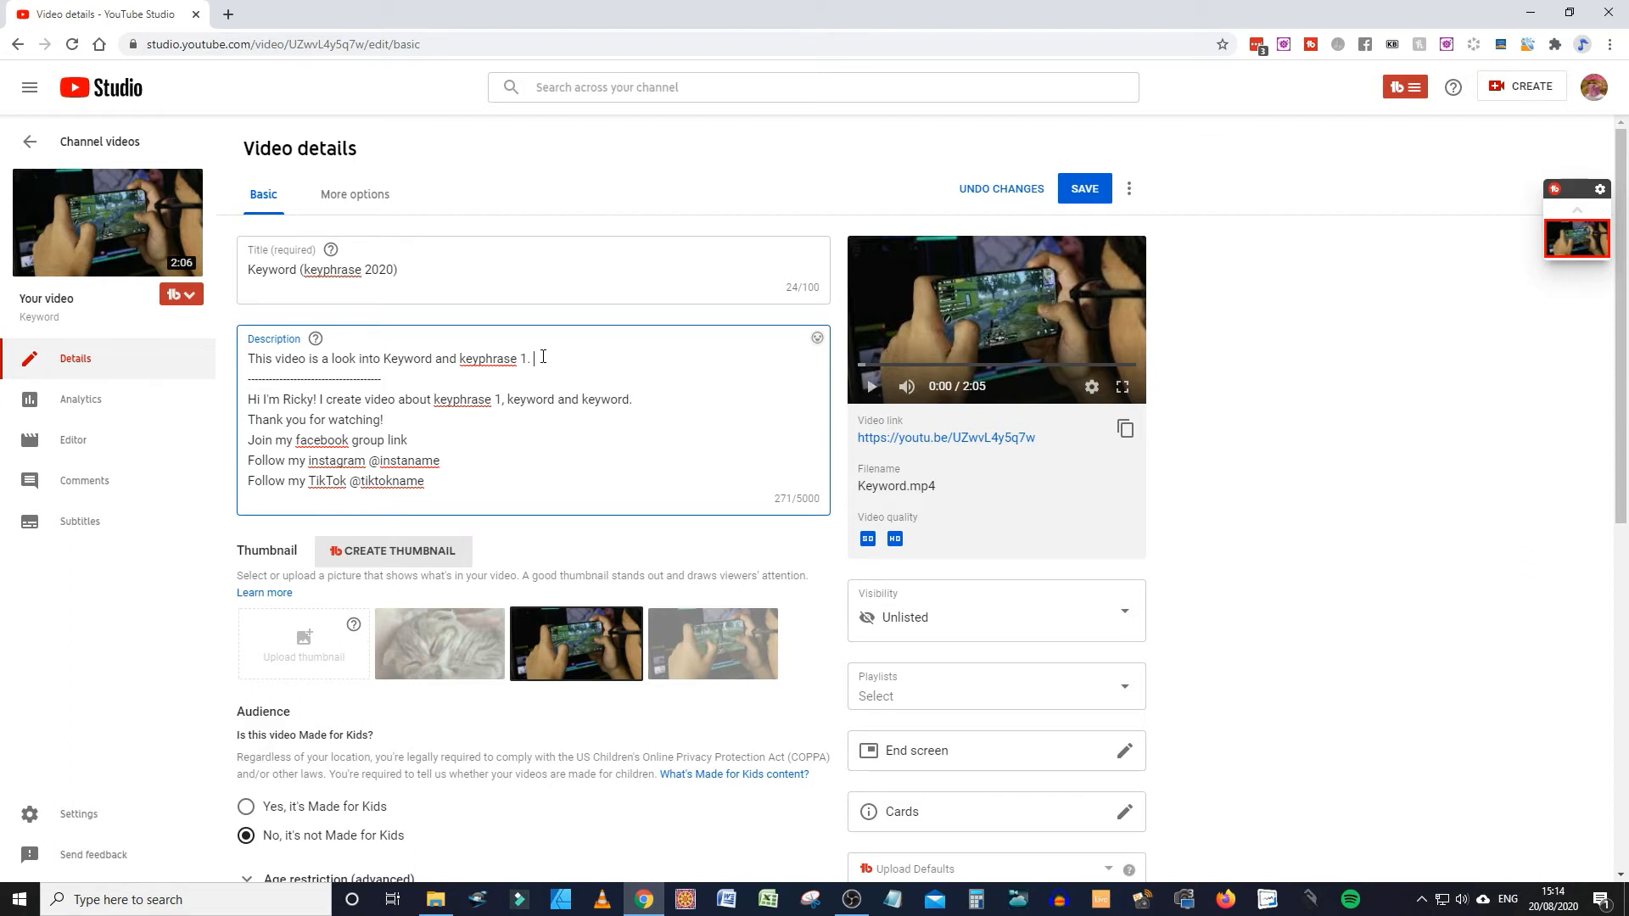
key("Return")
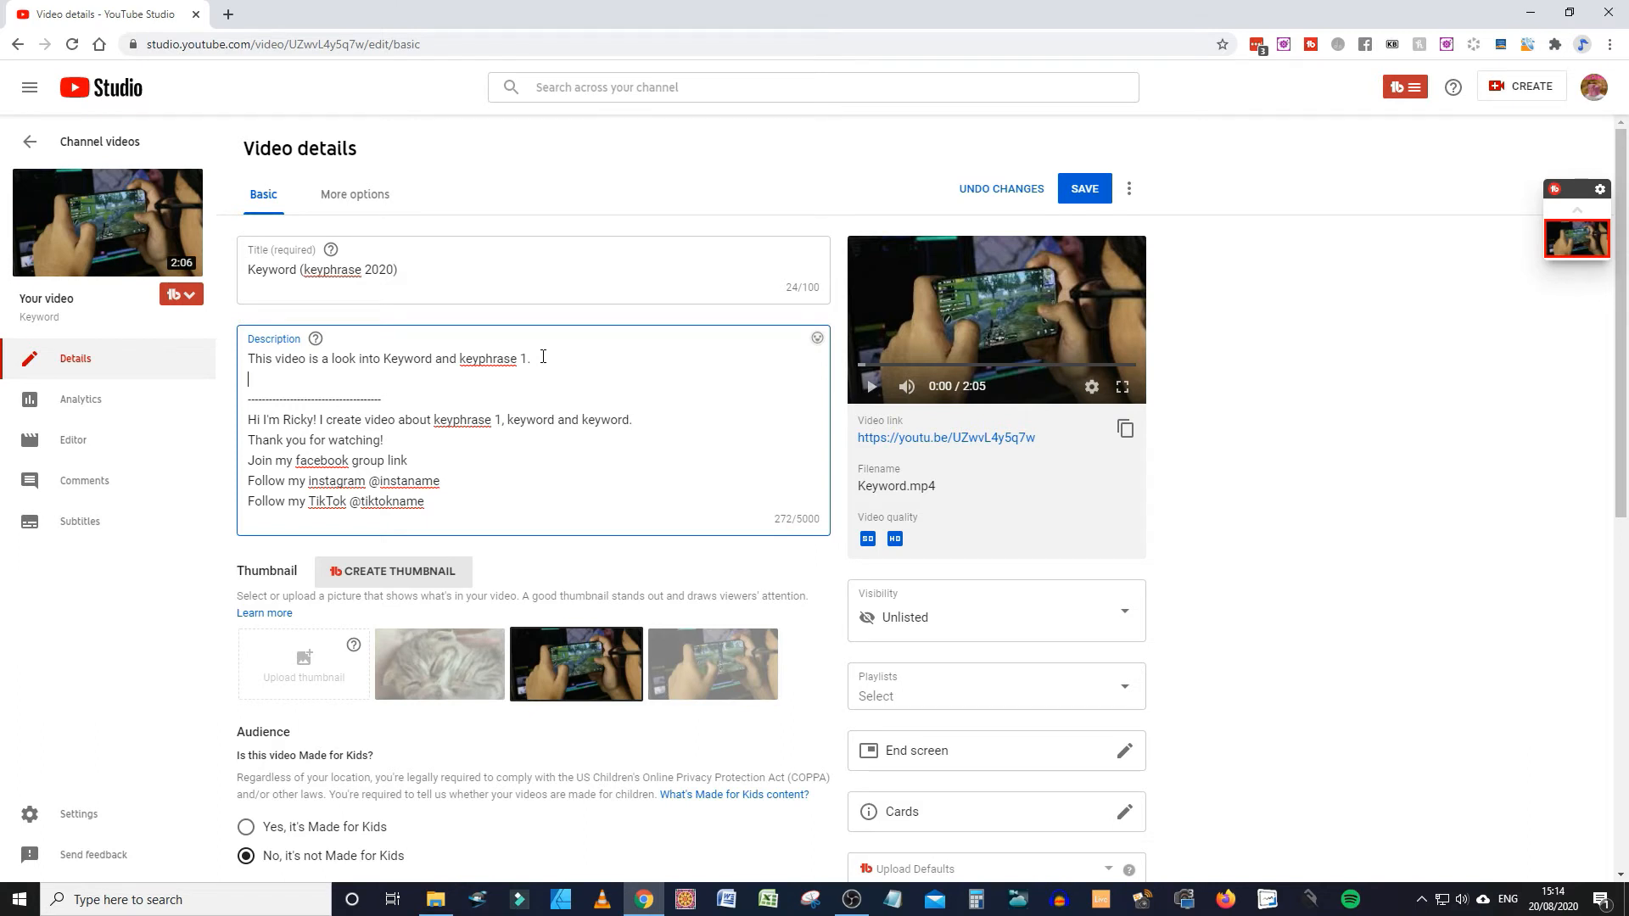
type("#keyword1 #keyword2 #keyword3")
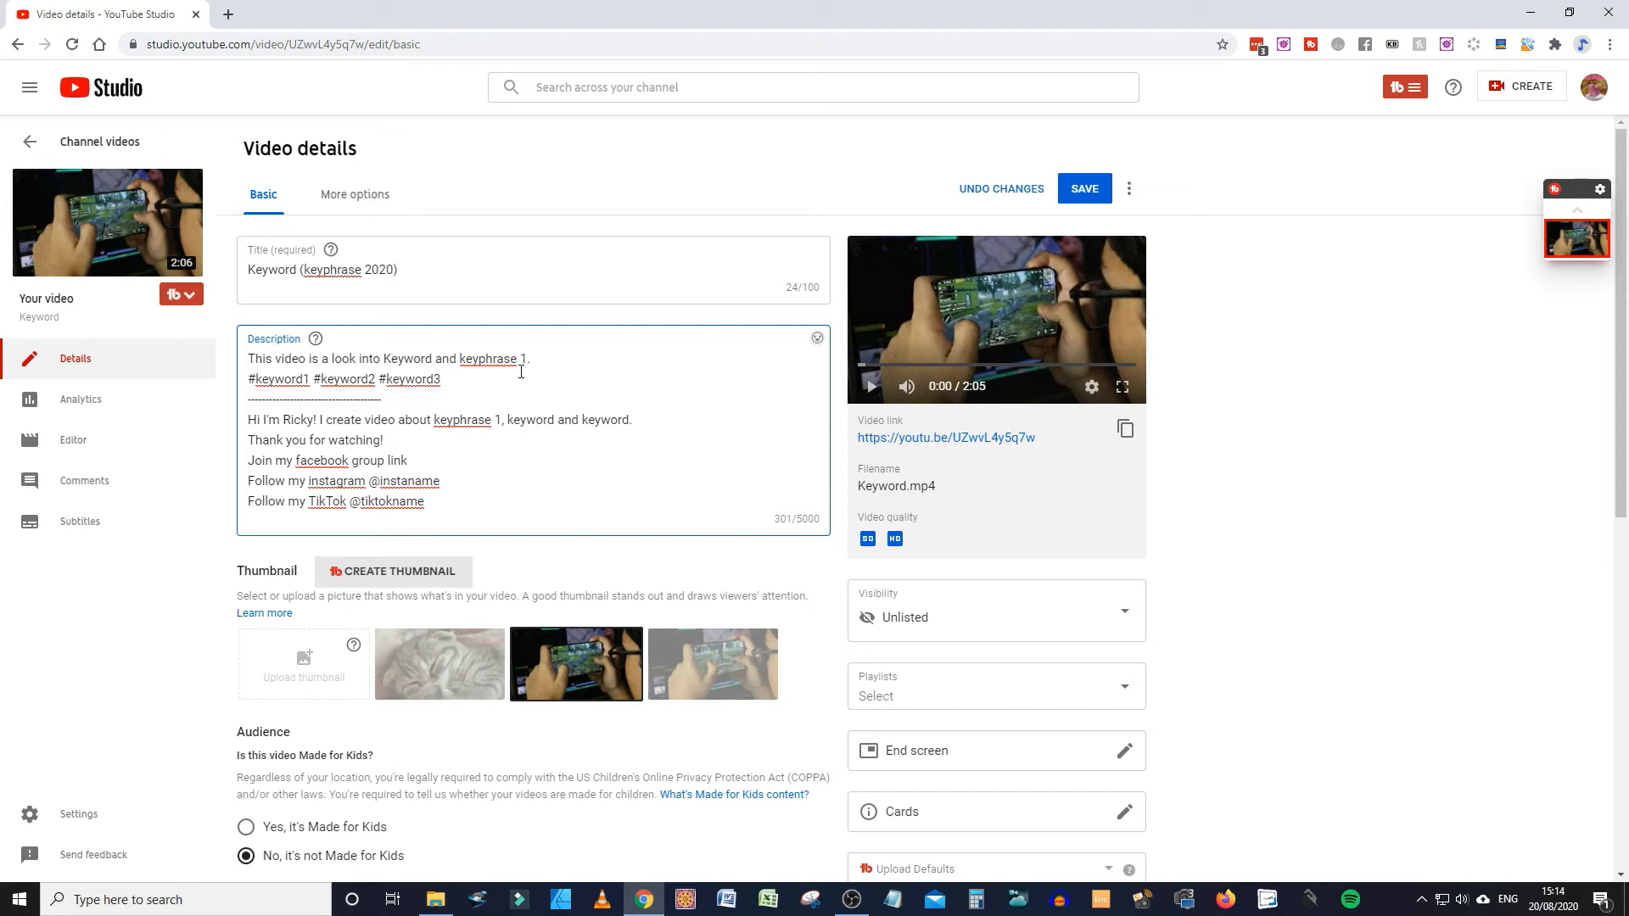
double_click(817, 521)
left_click_drag(819, 521, 801, 520)
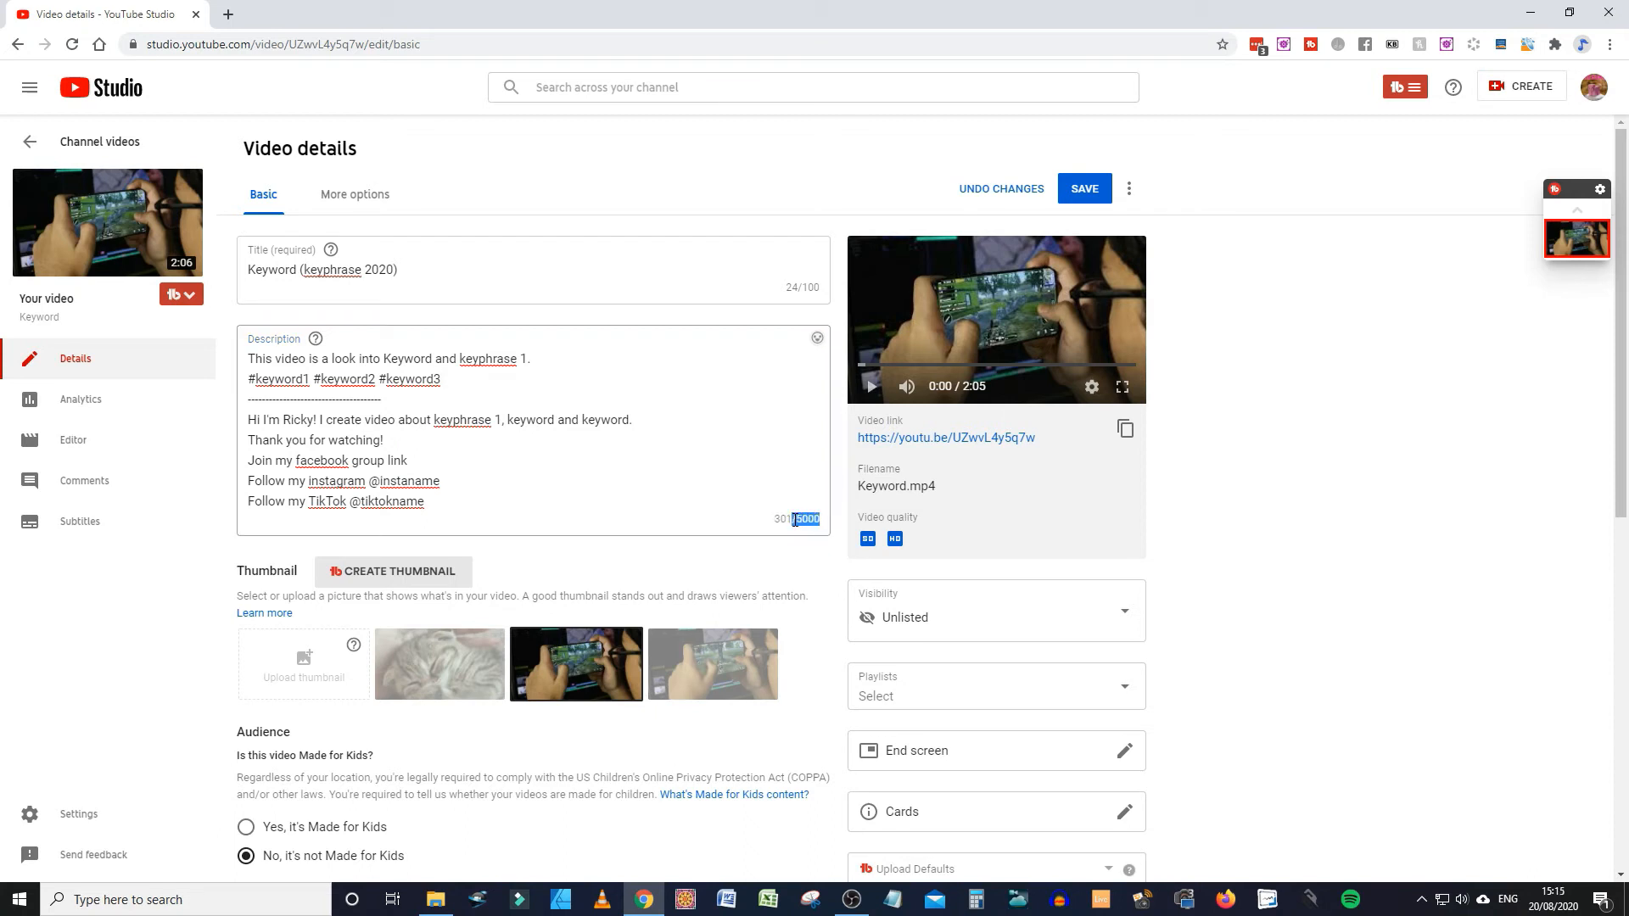
left_click(459, 381)
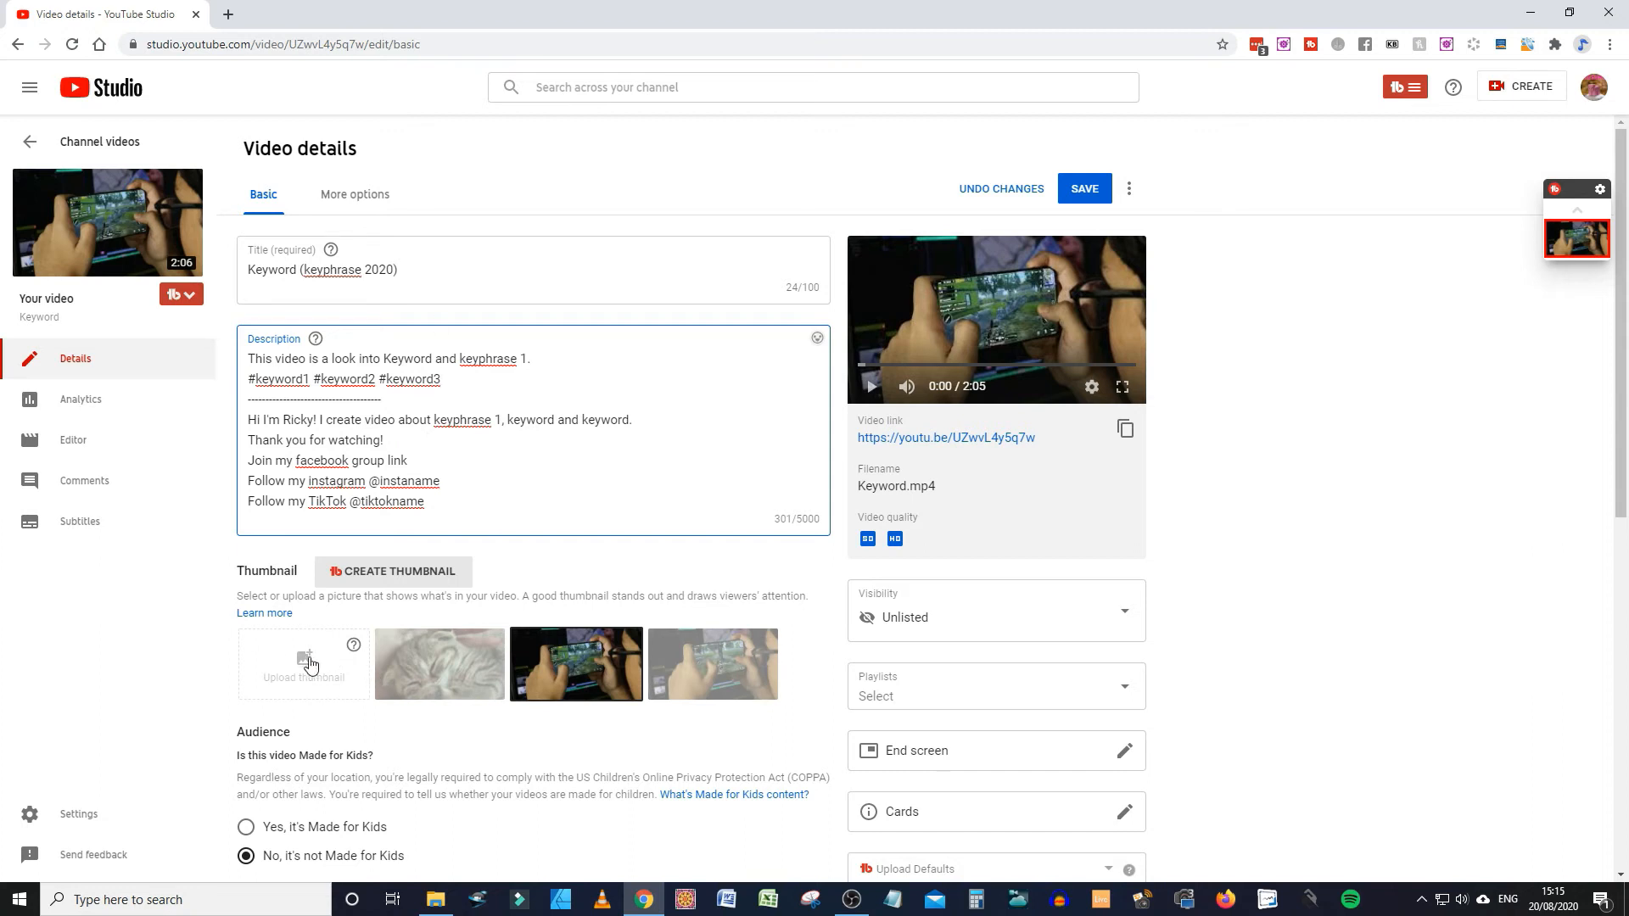
Choose the auto-generated still of the sleeping kitten as the video's thumbnail
scroll(310, 664, "down", 3)
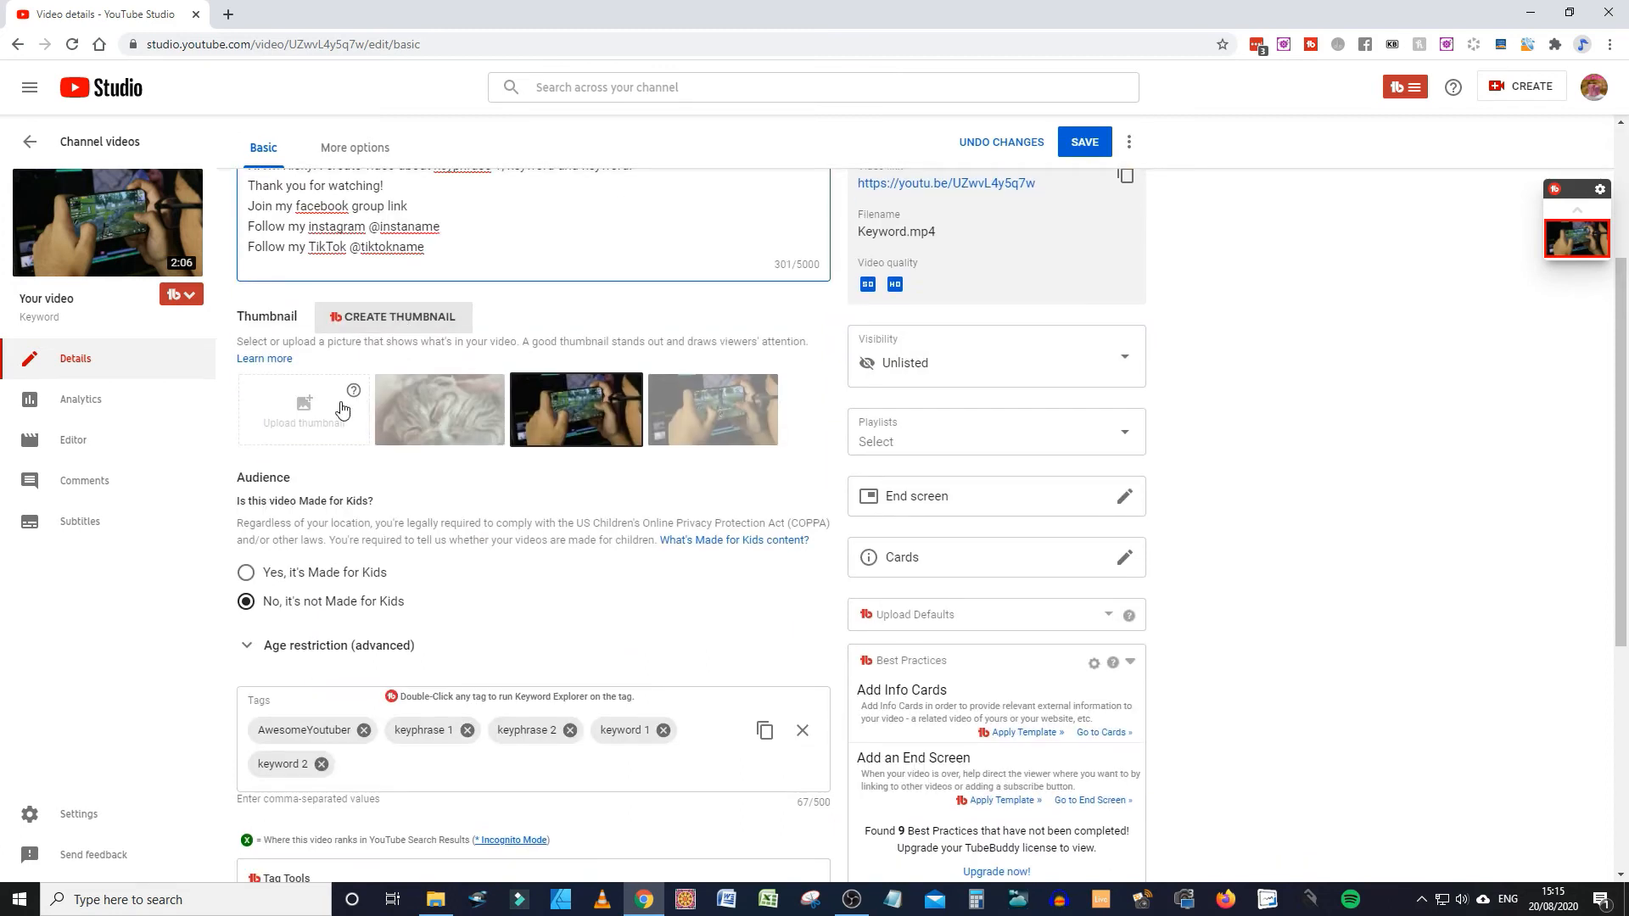
scroll(342, 411, "up", 1)
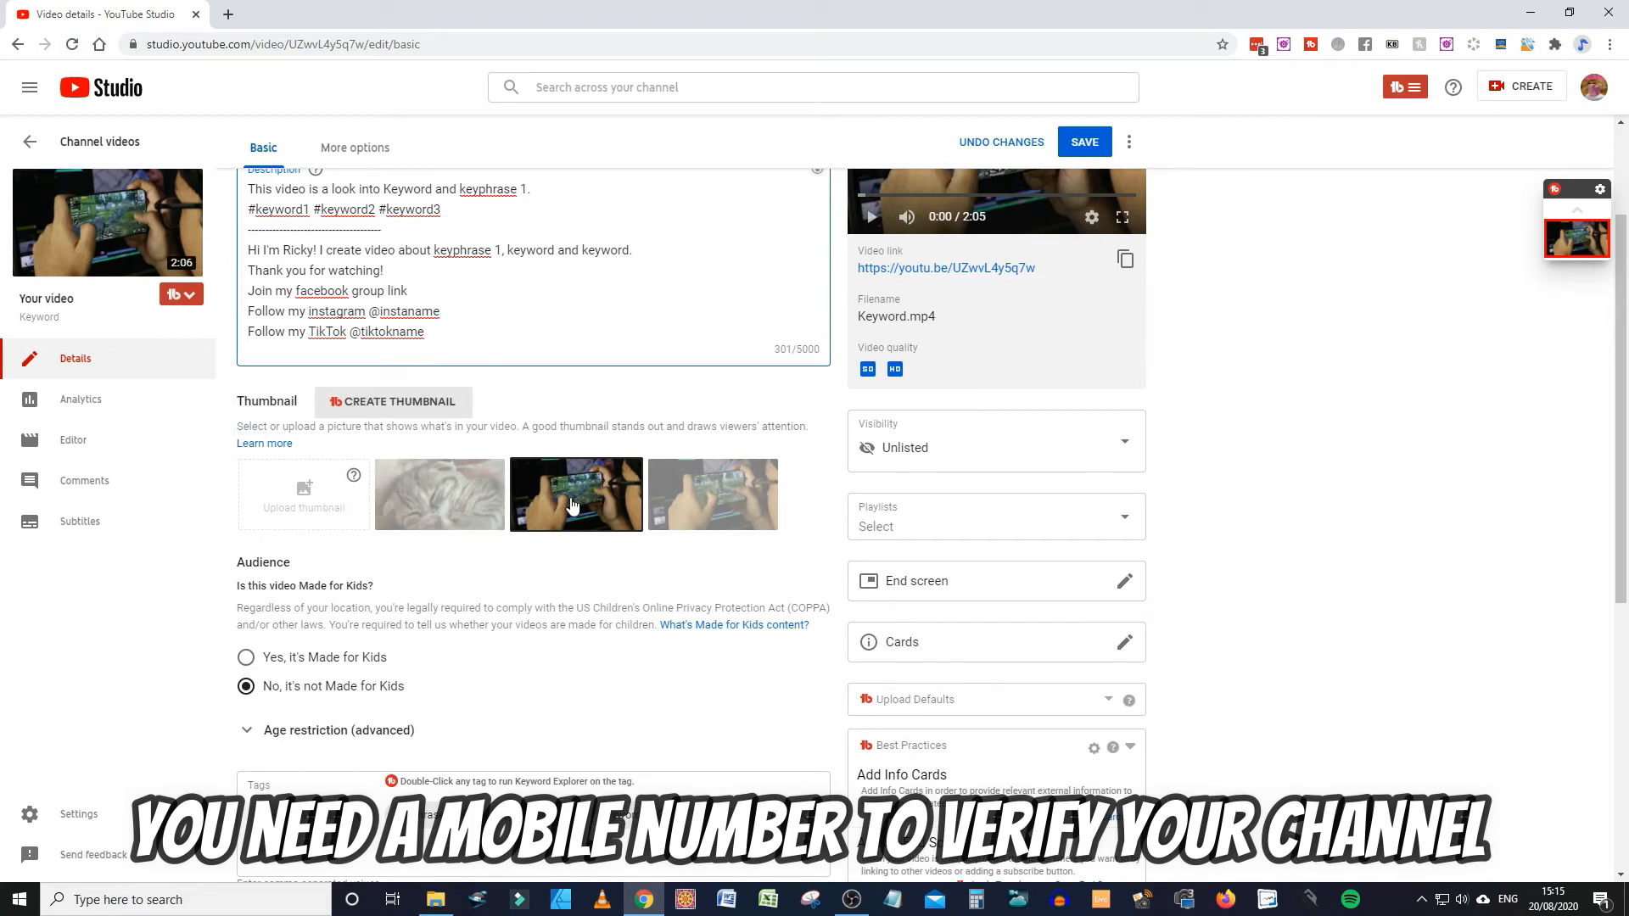
left_click(472, 507)
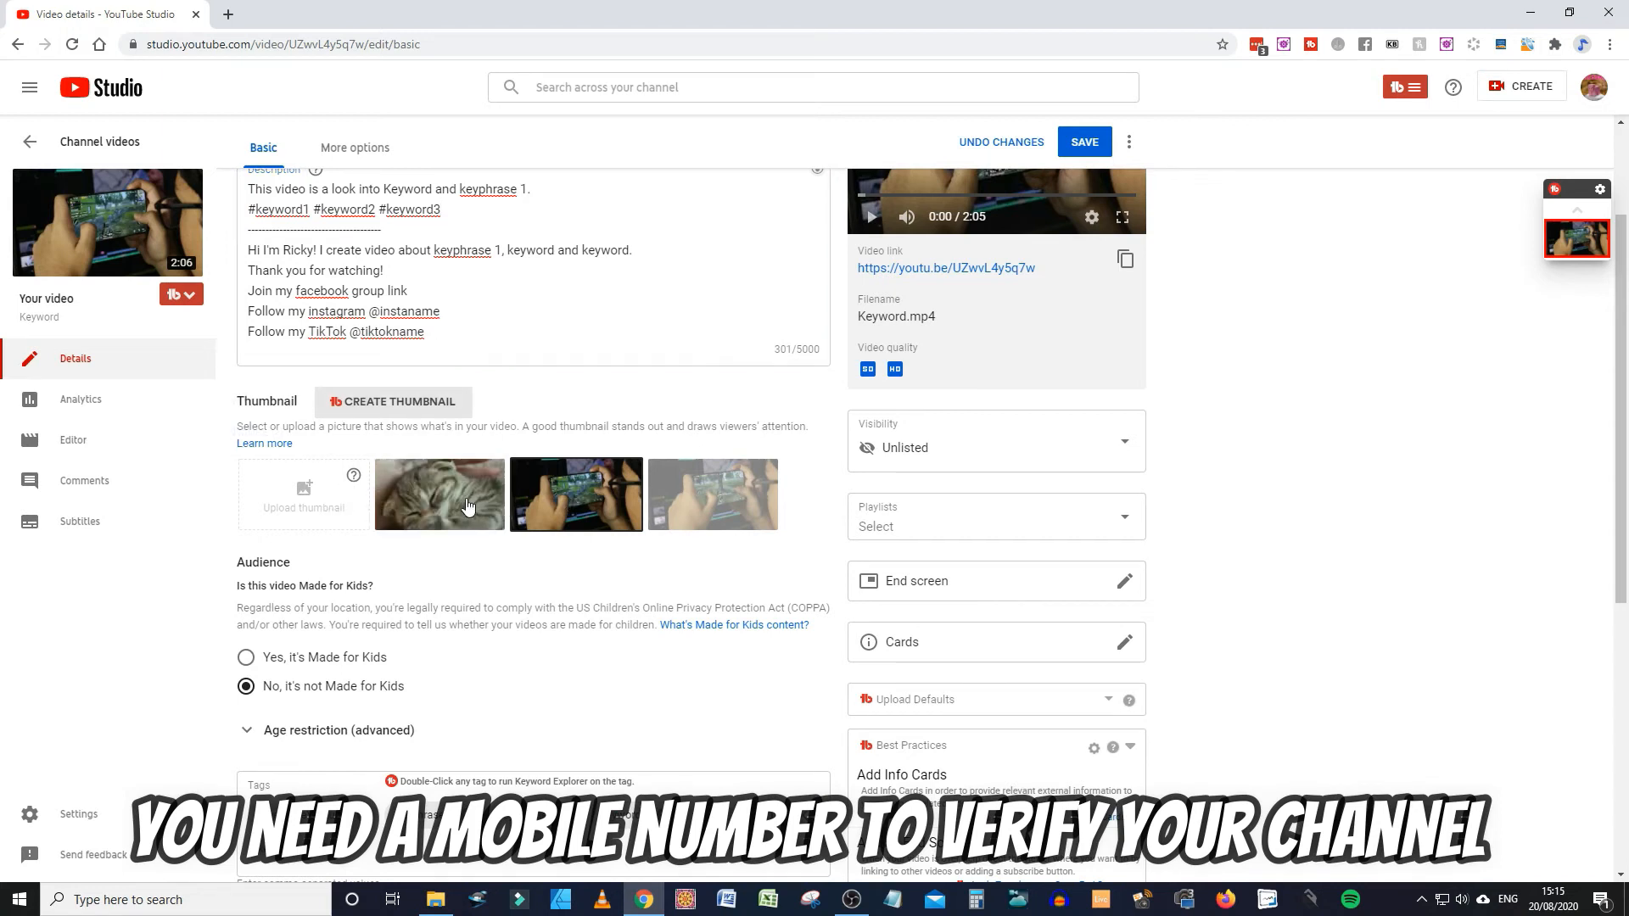
scroll(453, 509, "up", 2)
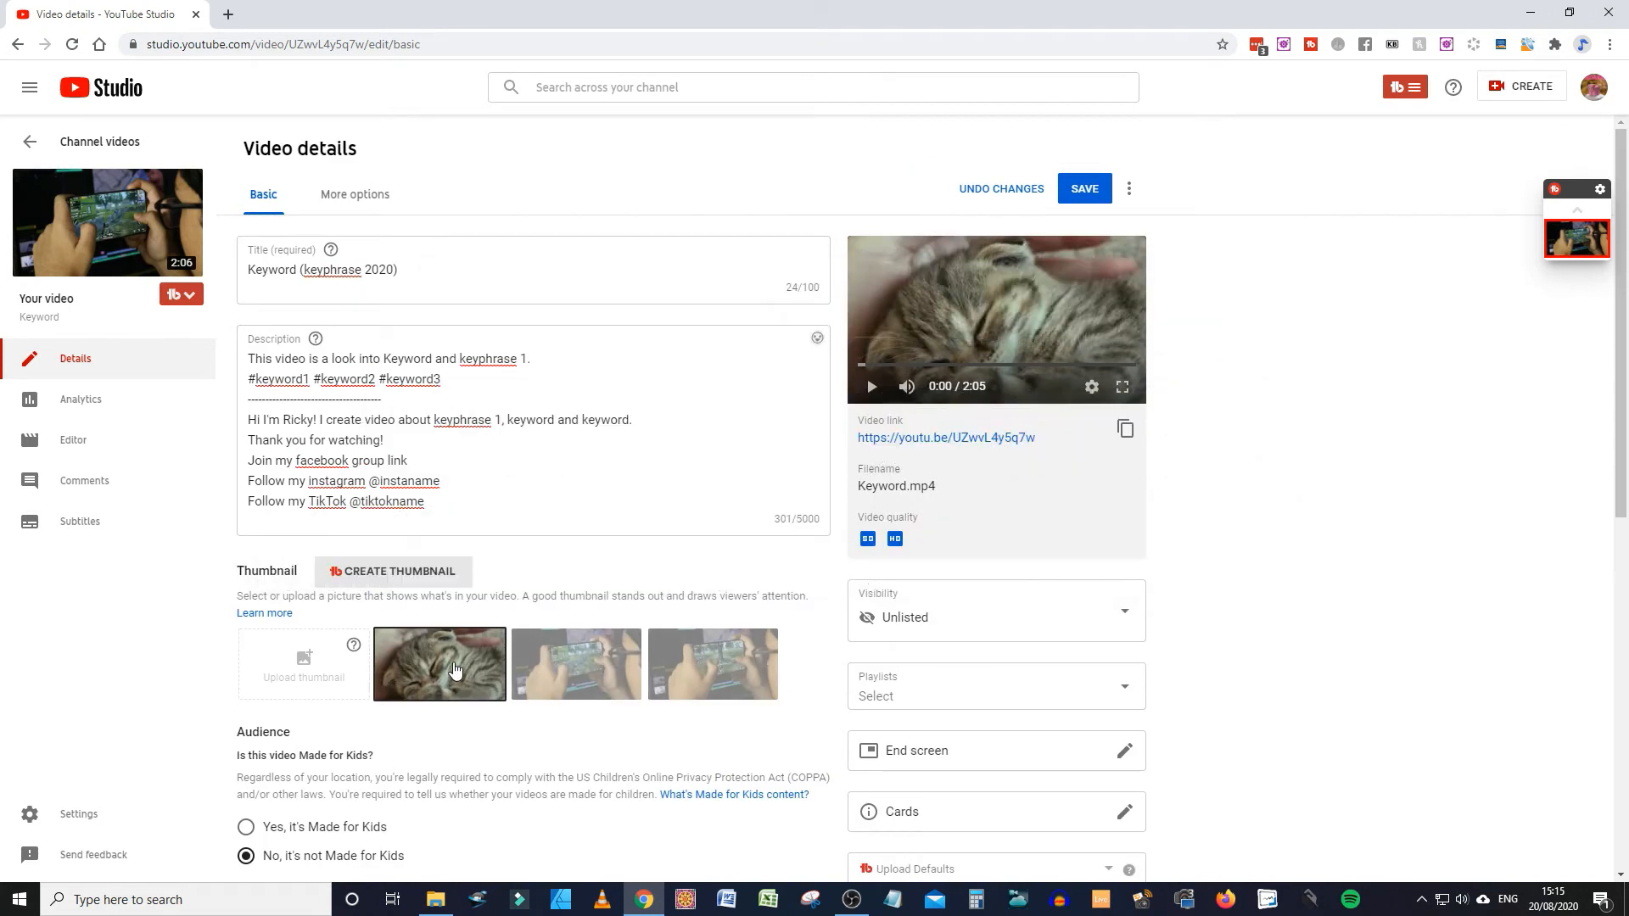
Examine the video's existing tags along with TubeBuddy's tag tools and recommended tags
scroll(382, 636, "down", 5)
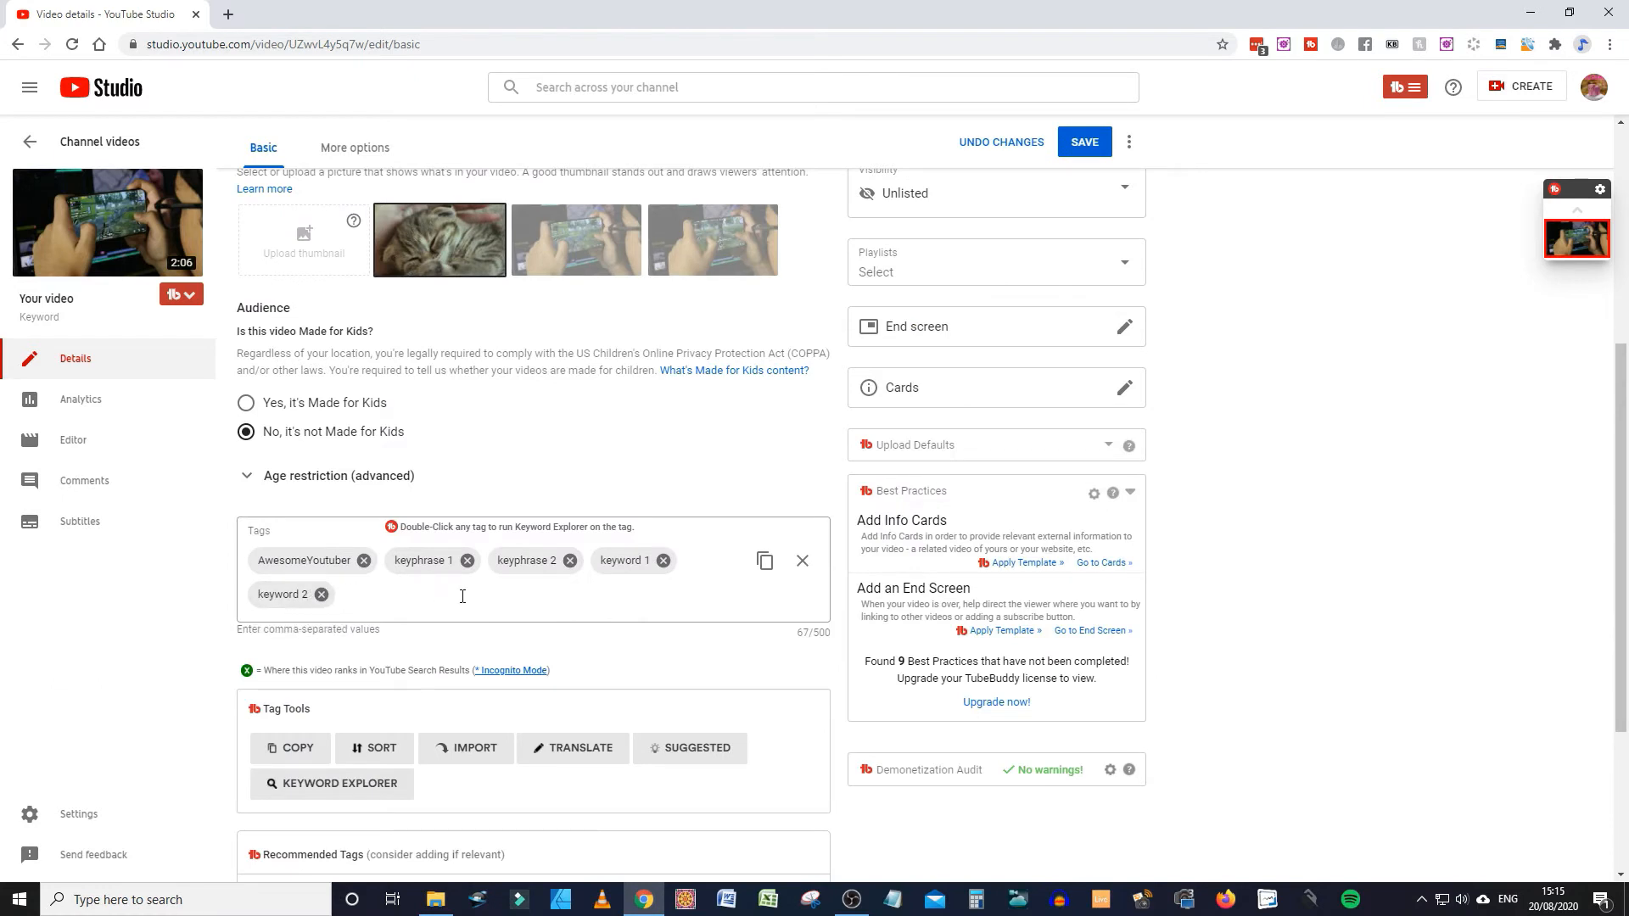
scroll(509, 644, "down", 3)
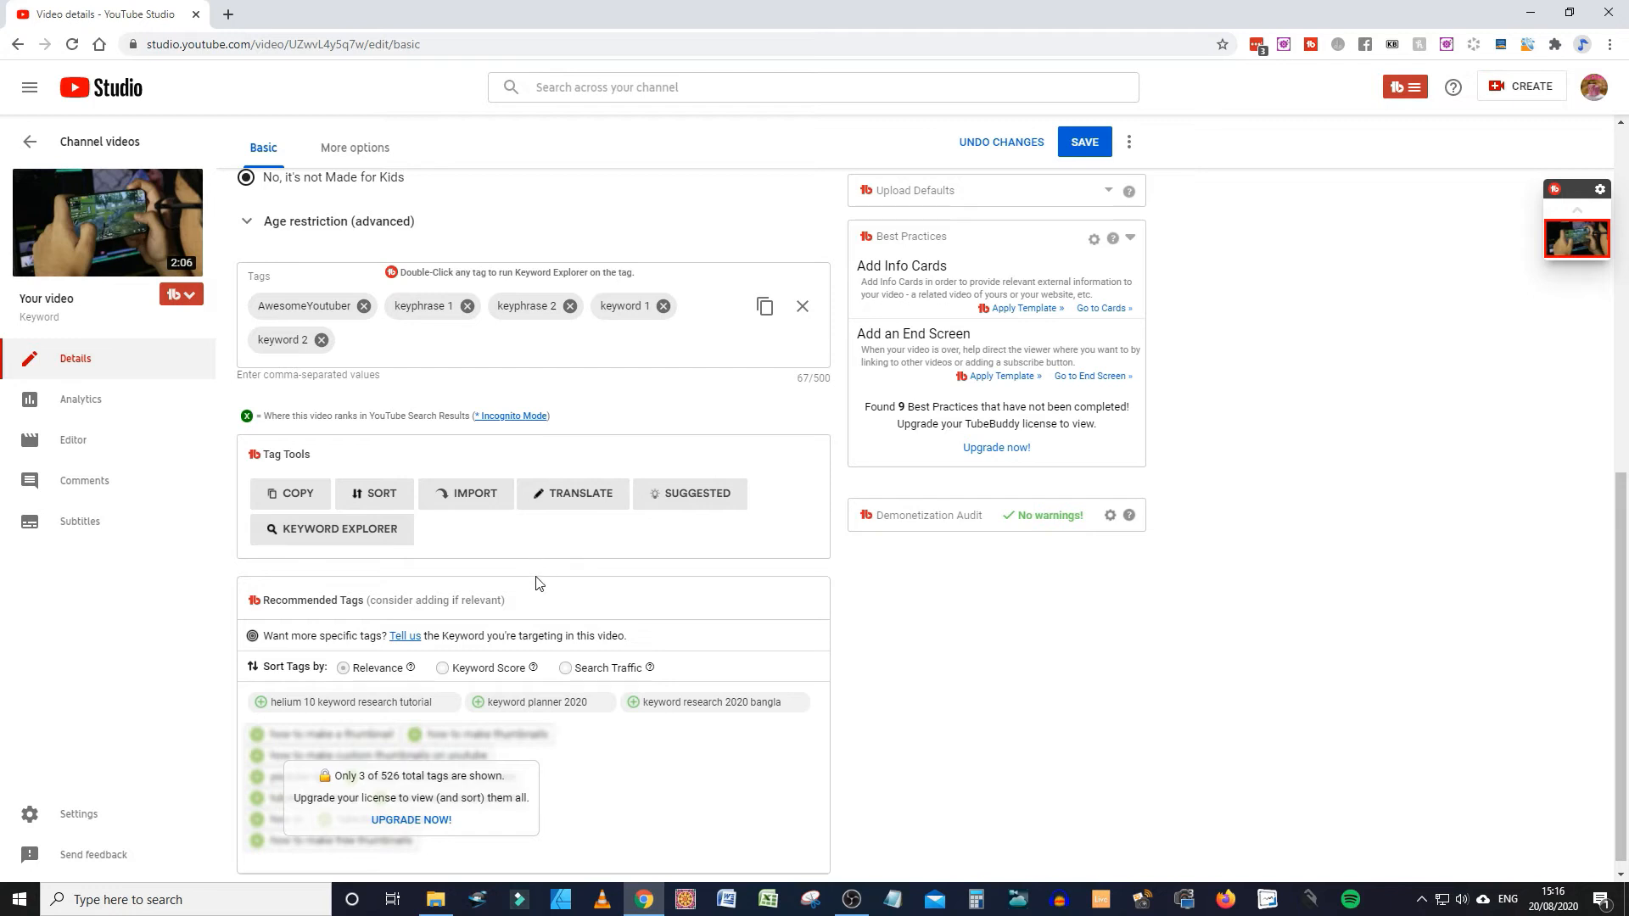
scroll(537, 582, "down", 1)
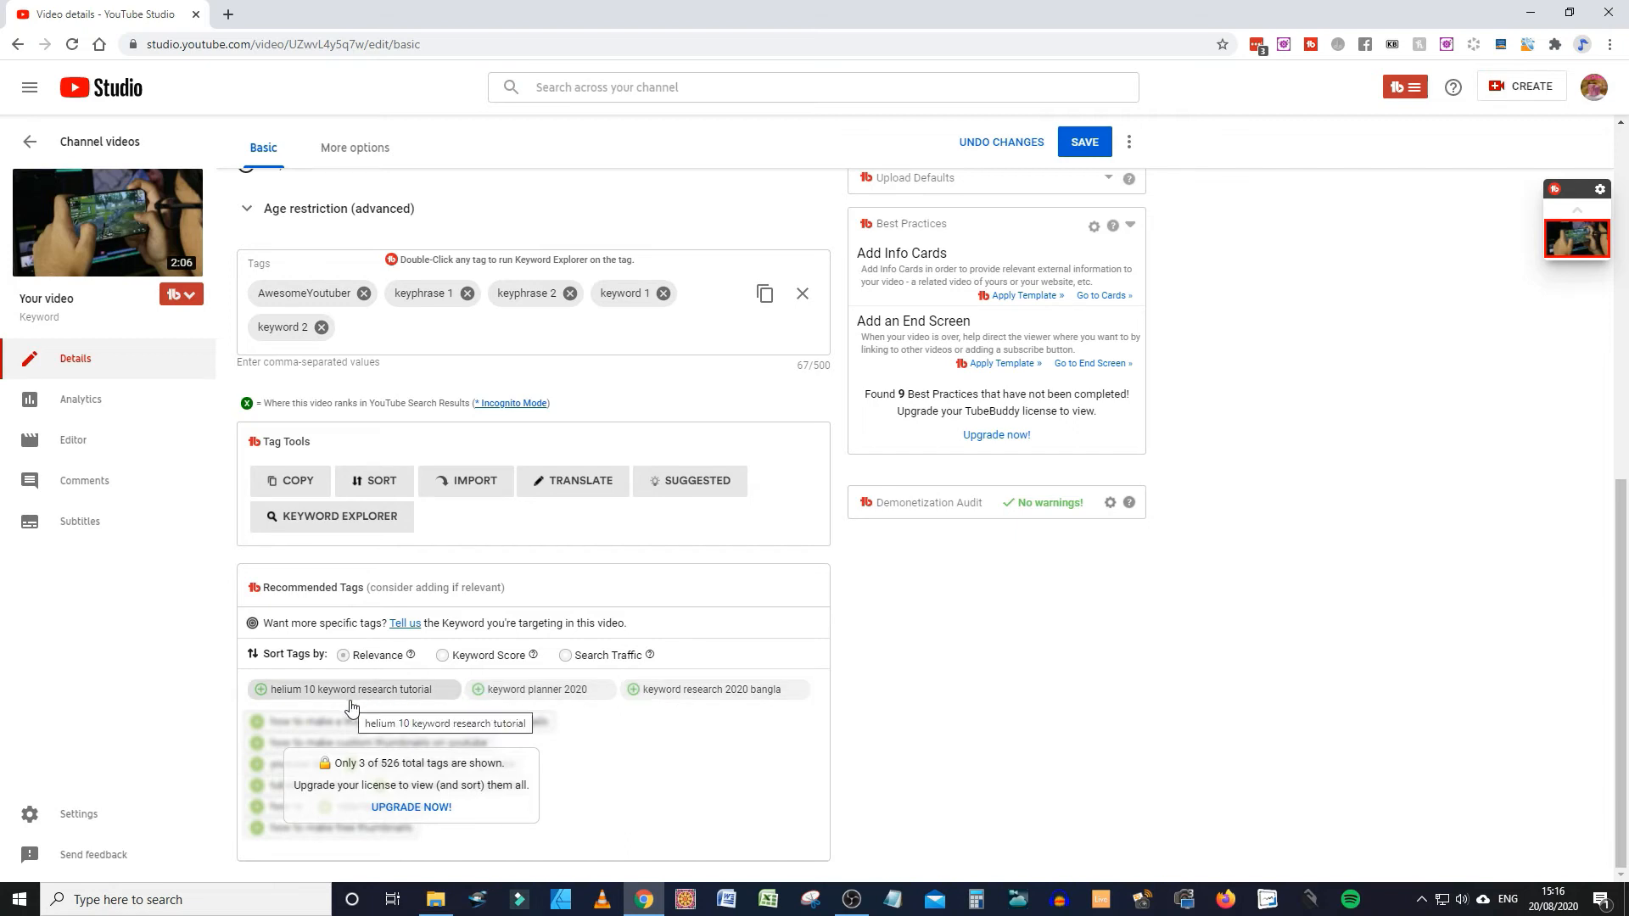
scroll(349, 705, "up", 3)
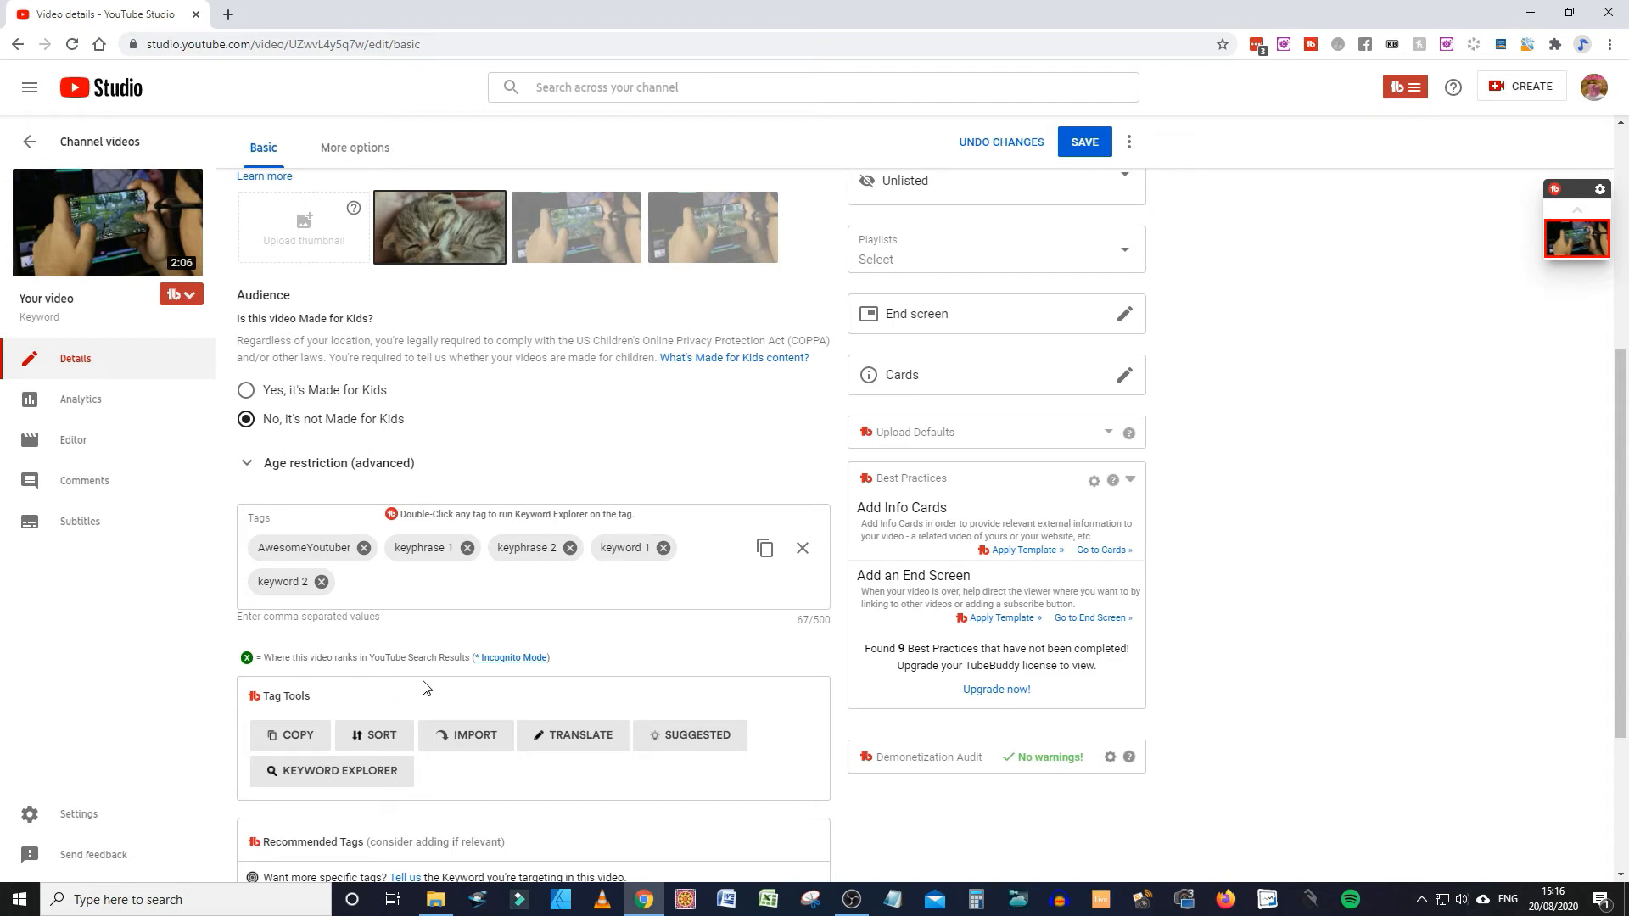
scroll(426, 687, "down", 4)
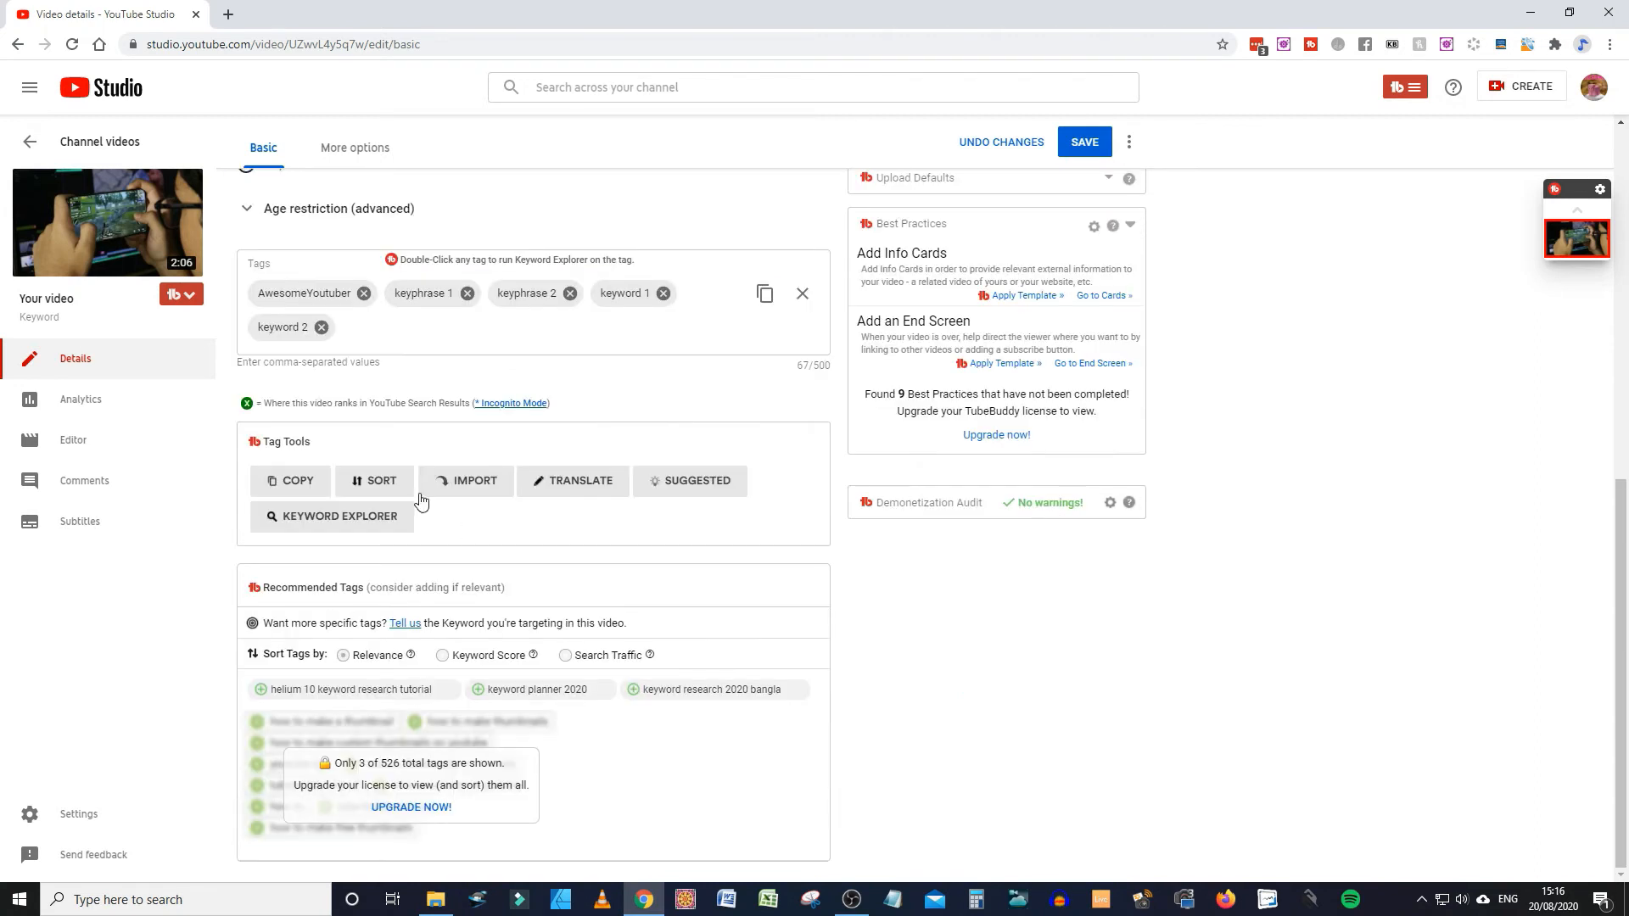
scroll(420, 499, "up", 3)
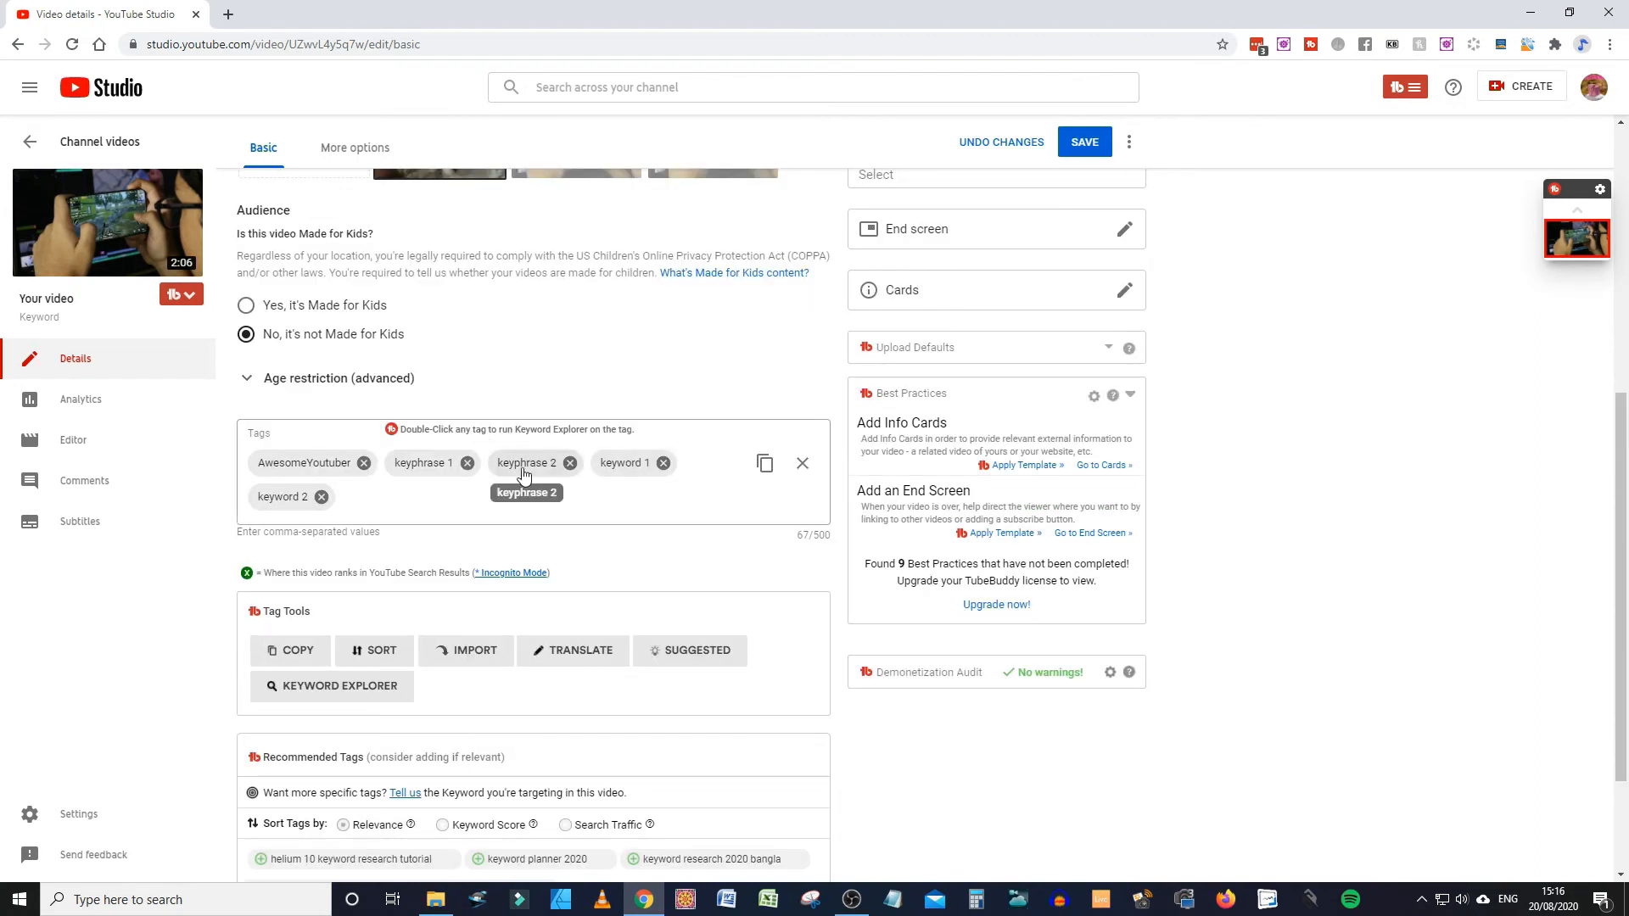
scroll(526, 469, "up", 1)
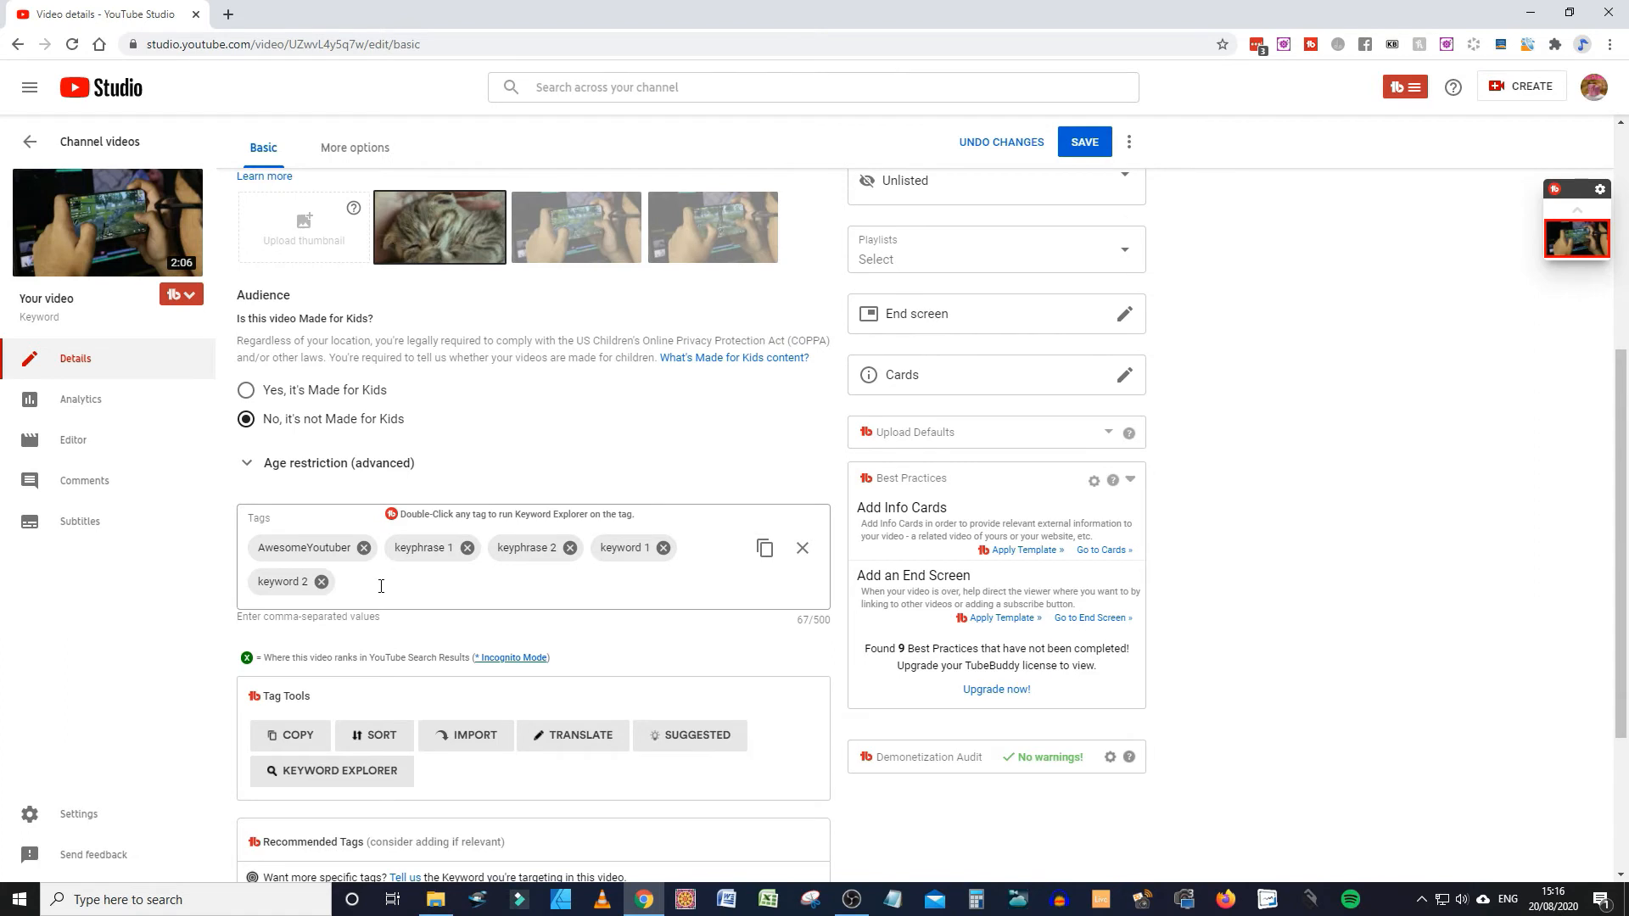
Create a public playlist titled "Keyword & keyphrase" and assign the video to it
scroll(1127, 585, "up", 4)
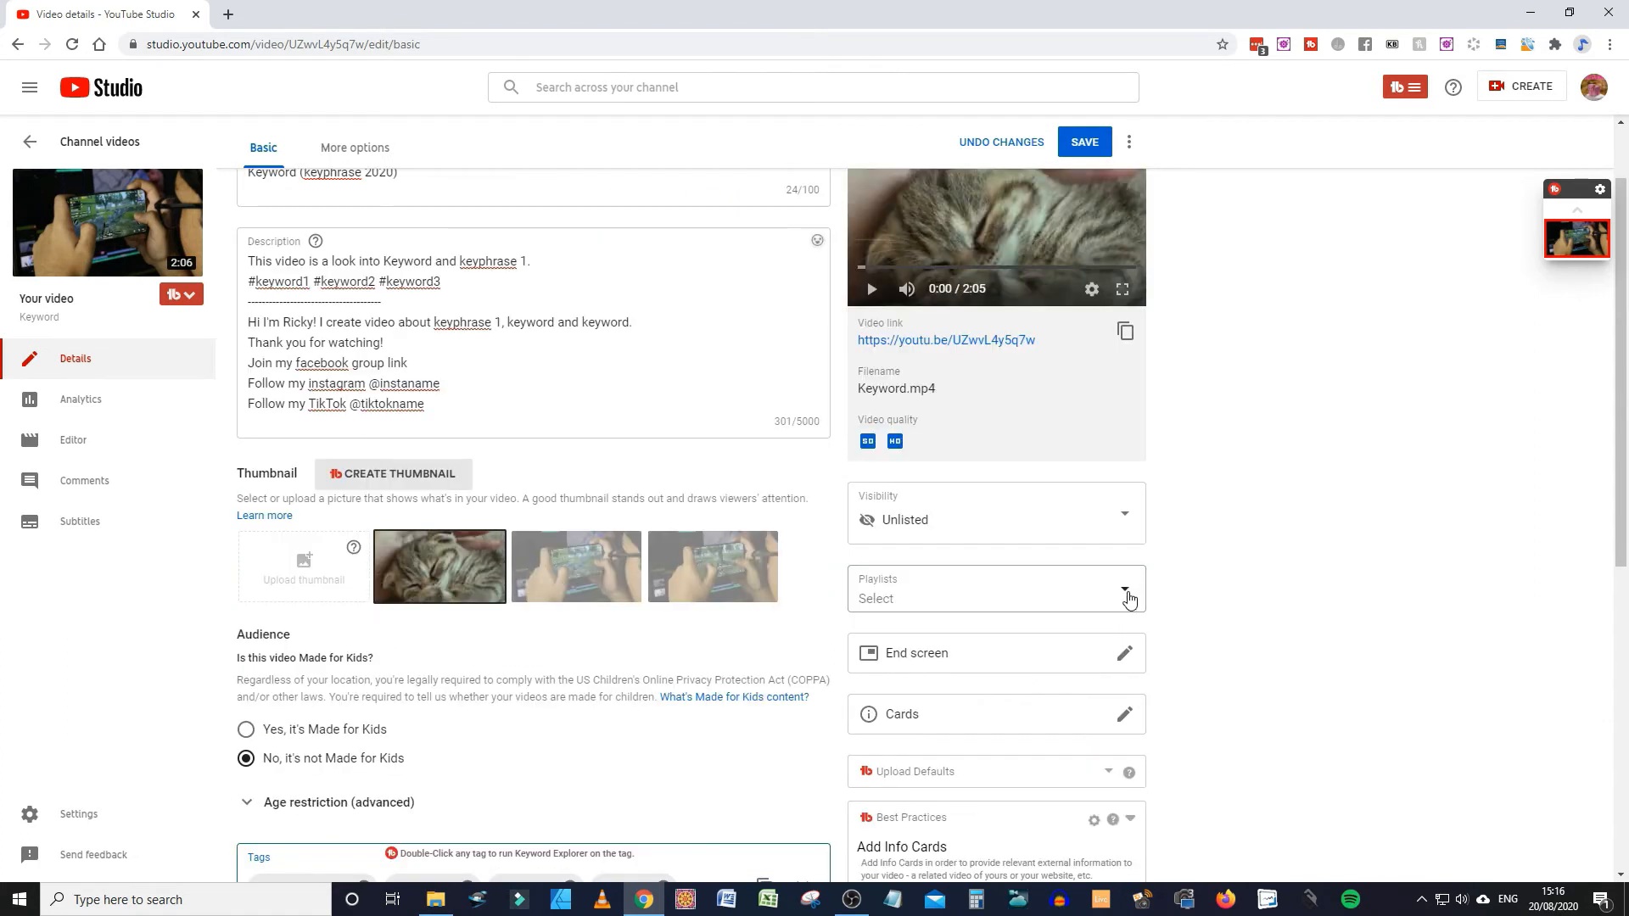
left_click(1043, 598)
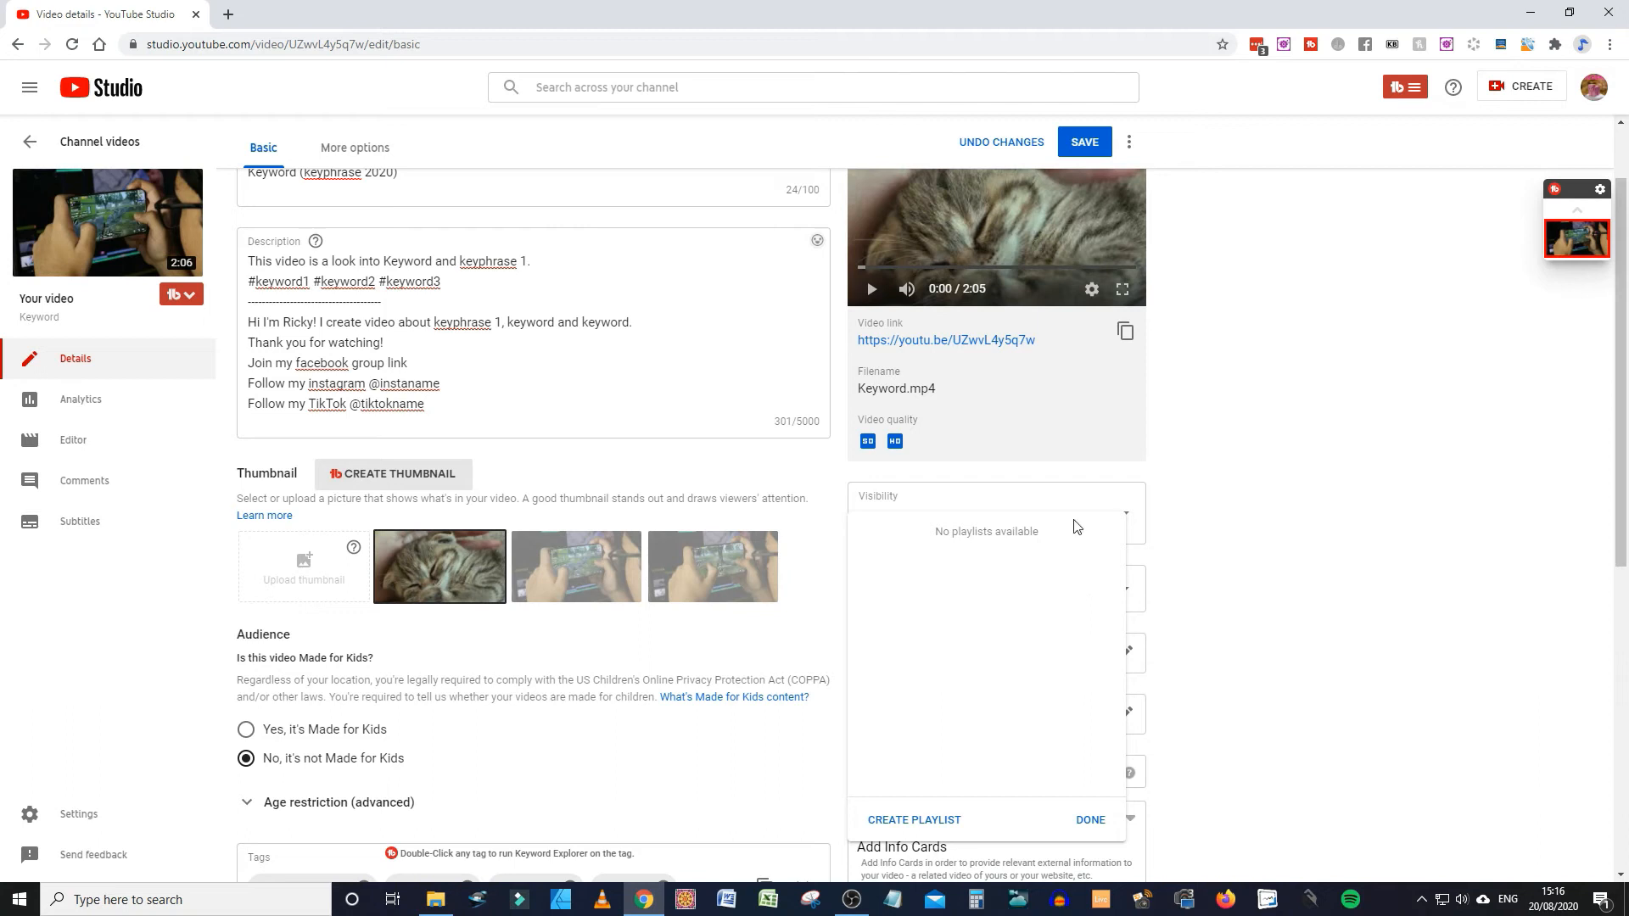
left_click(920, 821)
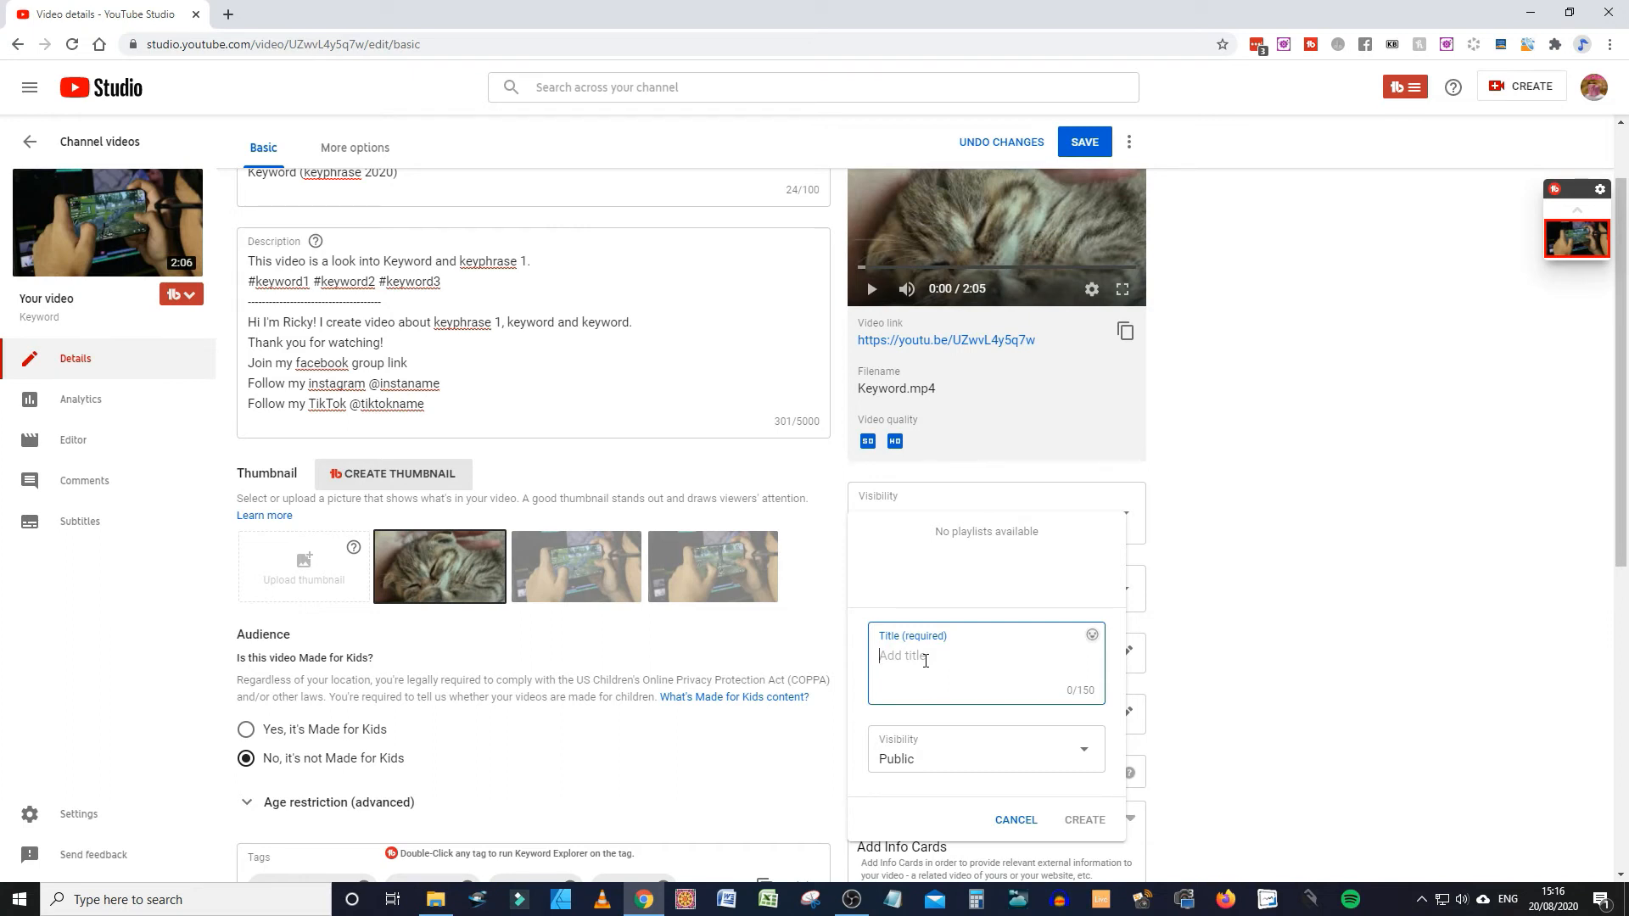
type("Keyword & keyphrase")
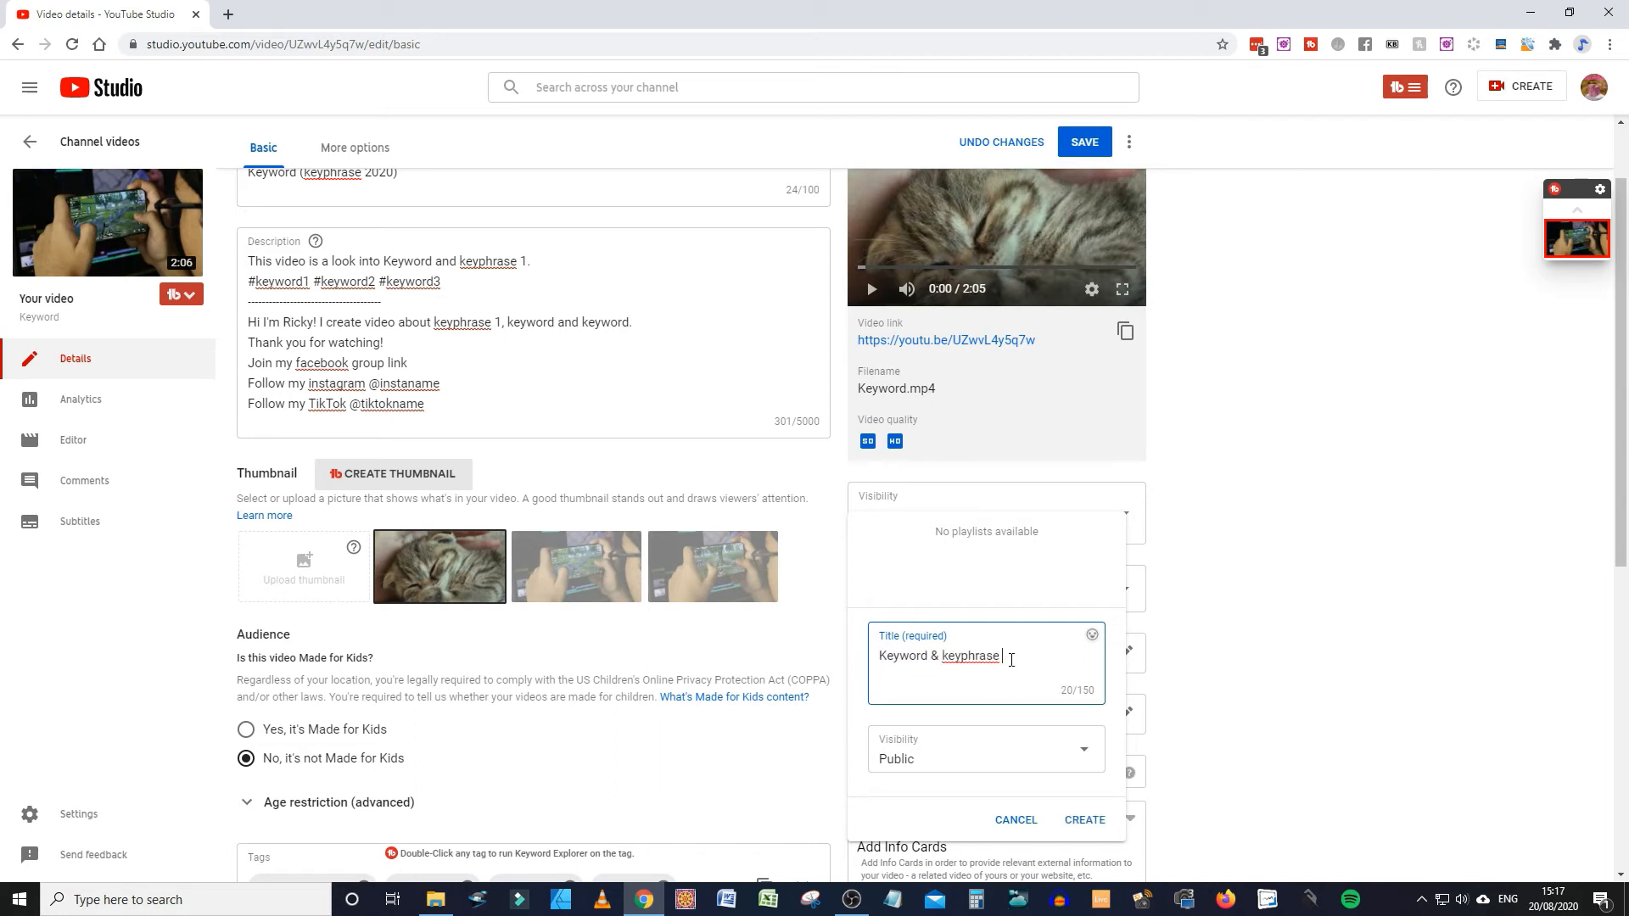
left_click(1092, 827)
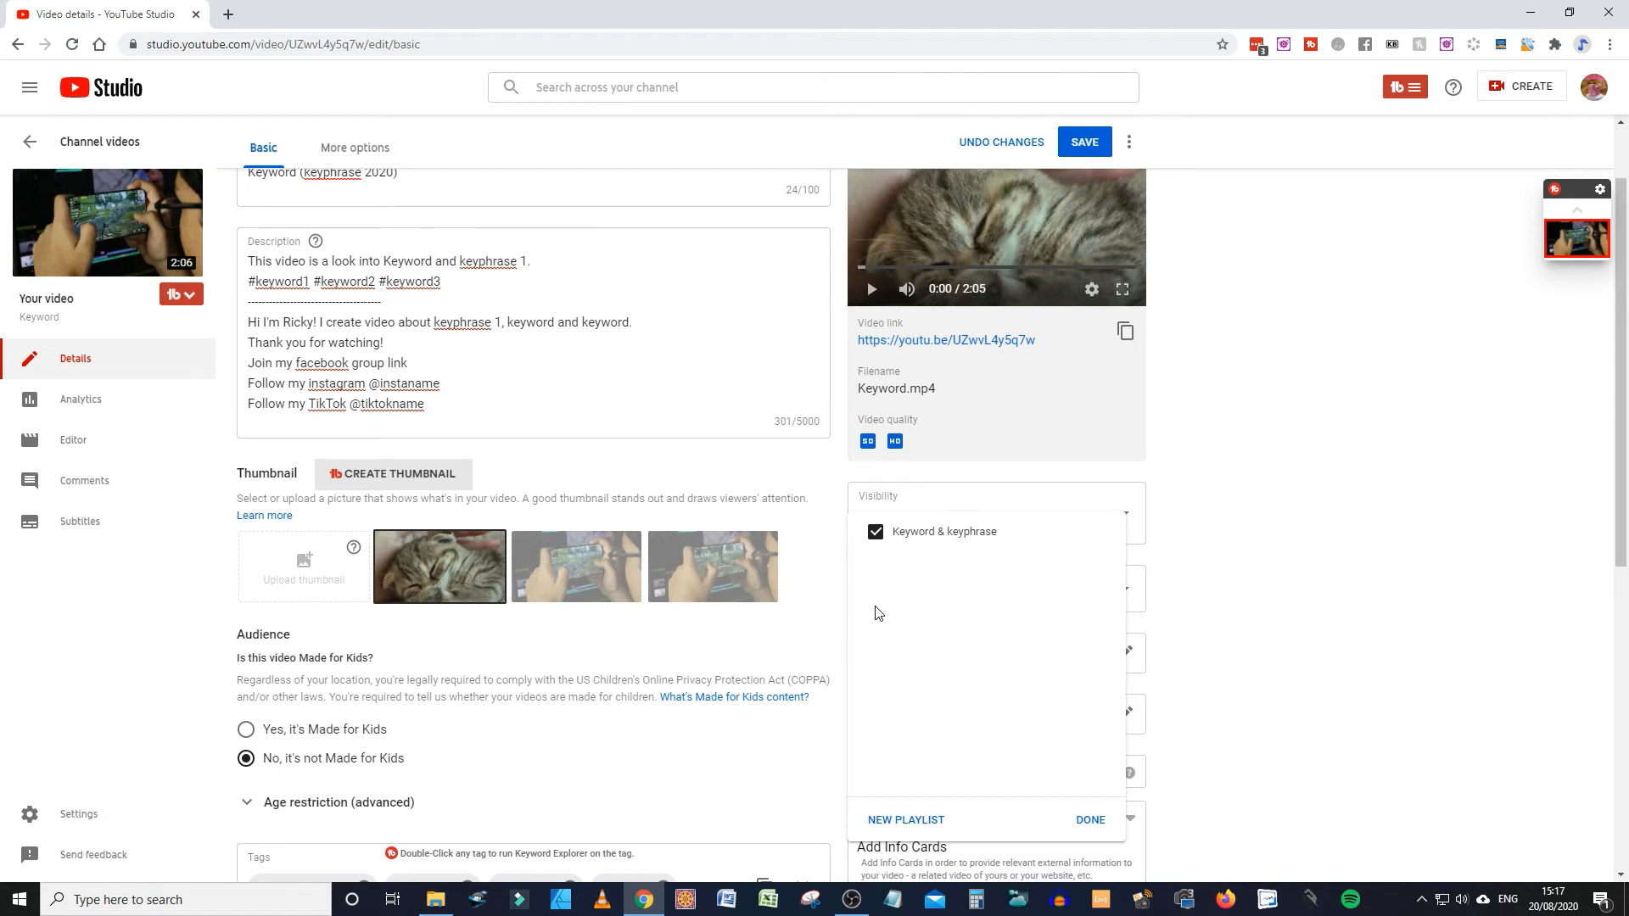
left_click(1090, 819)
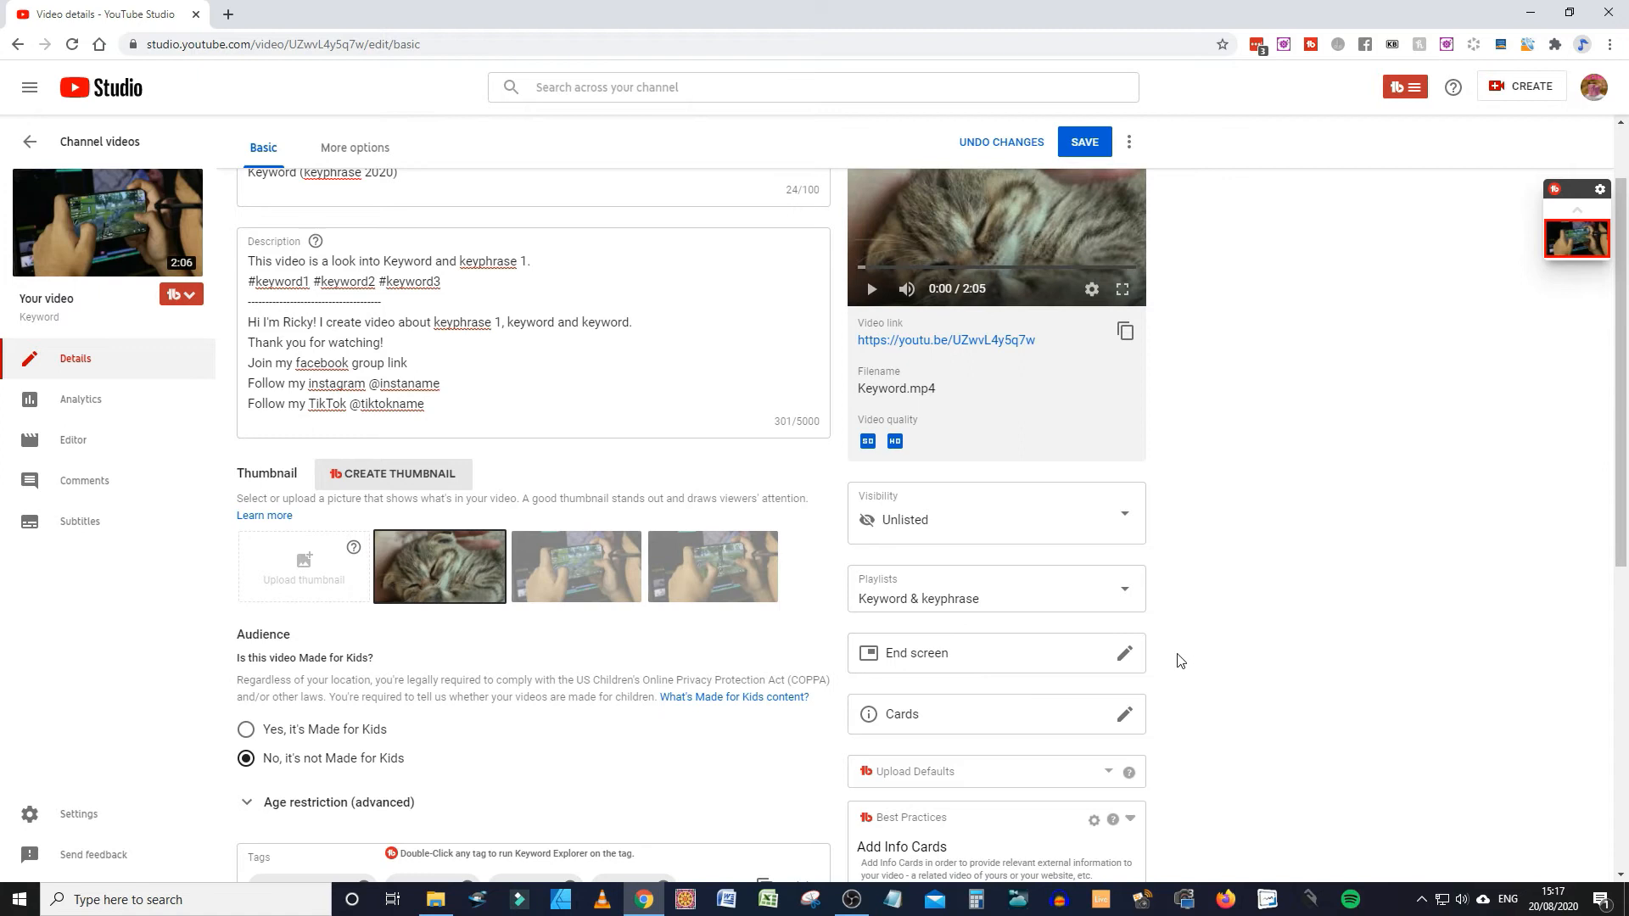
Add a Subscribe element to the video's end screen
left_click(1121, 658)
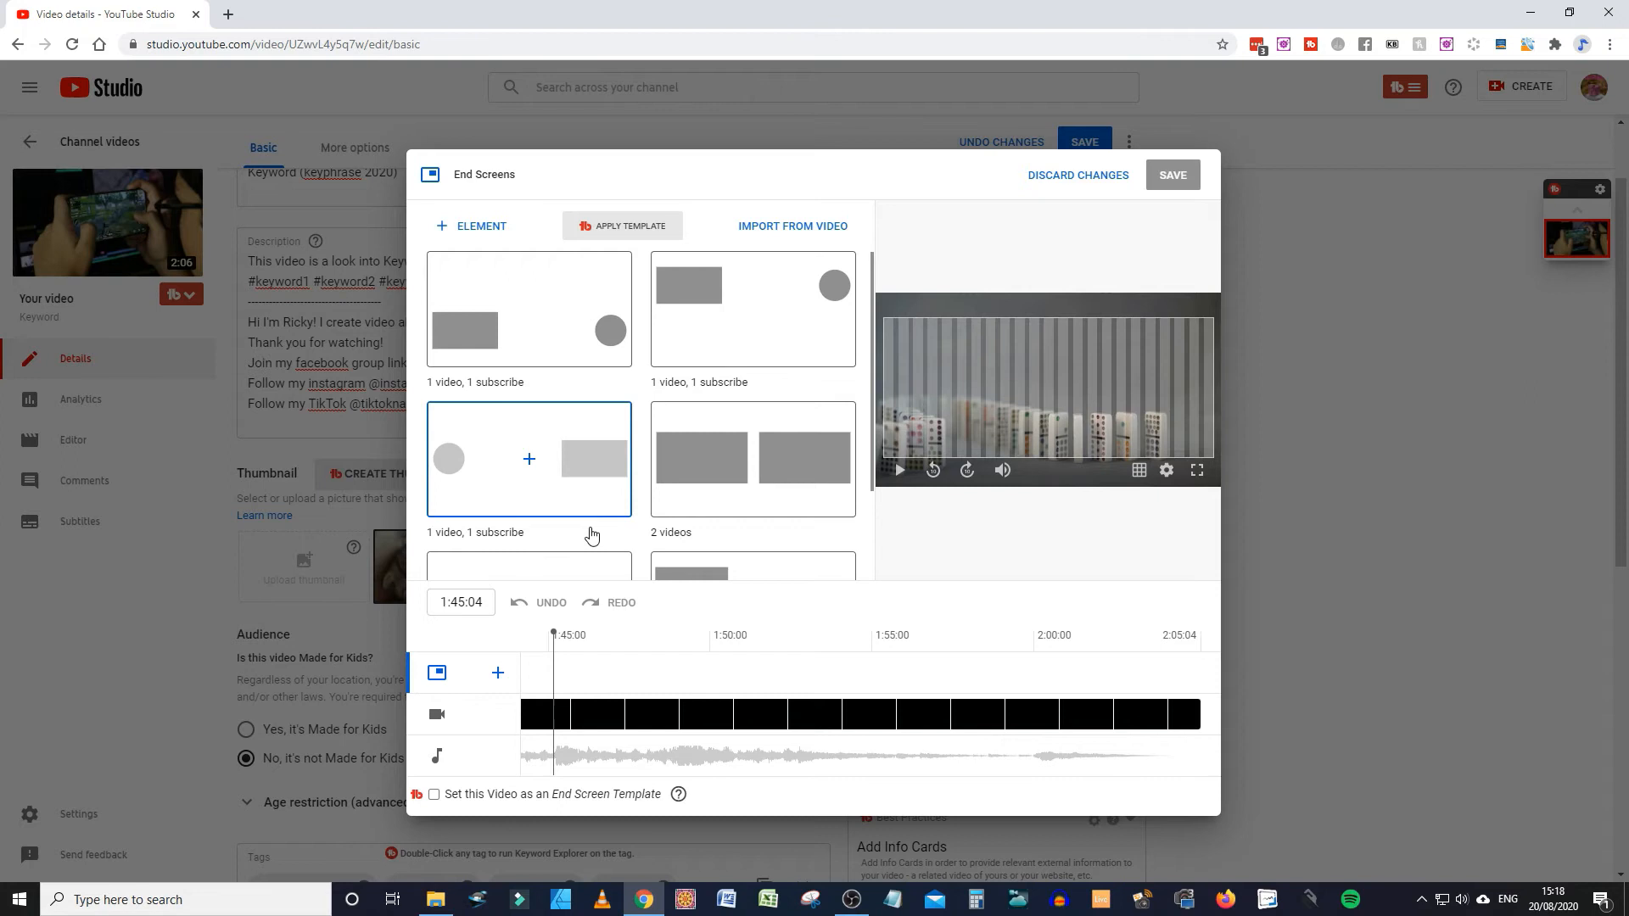
left_click(589, 759)
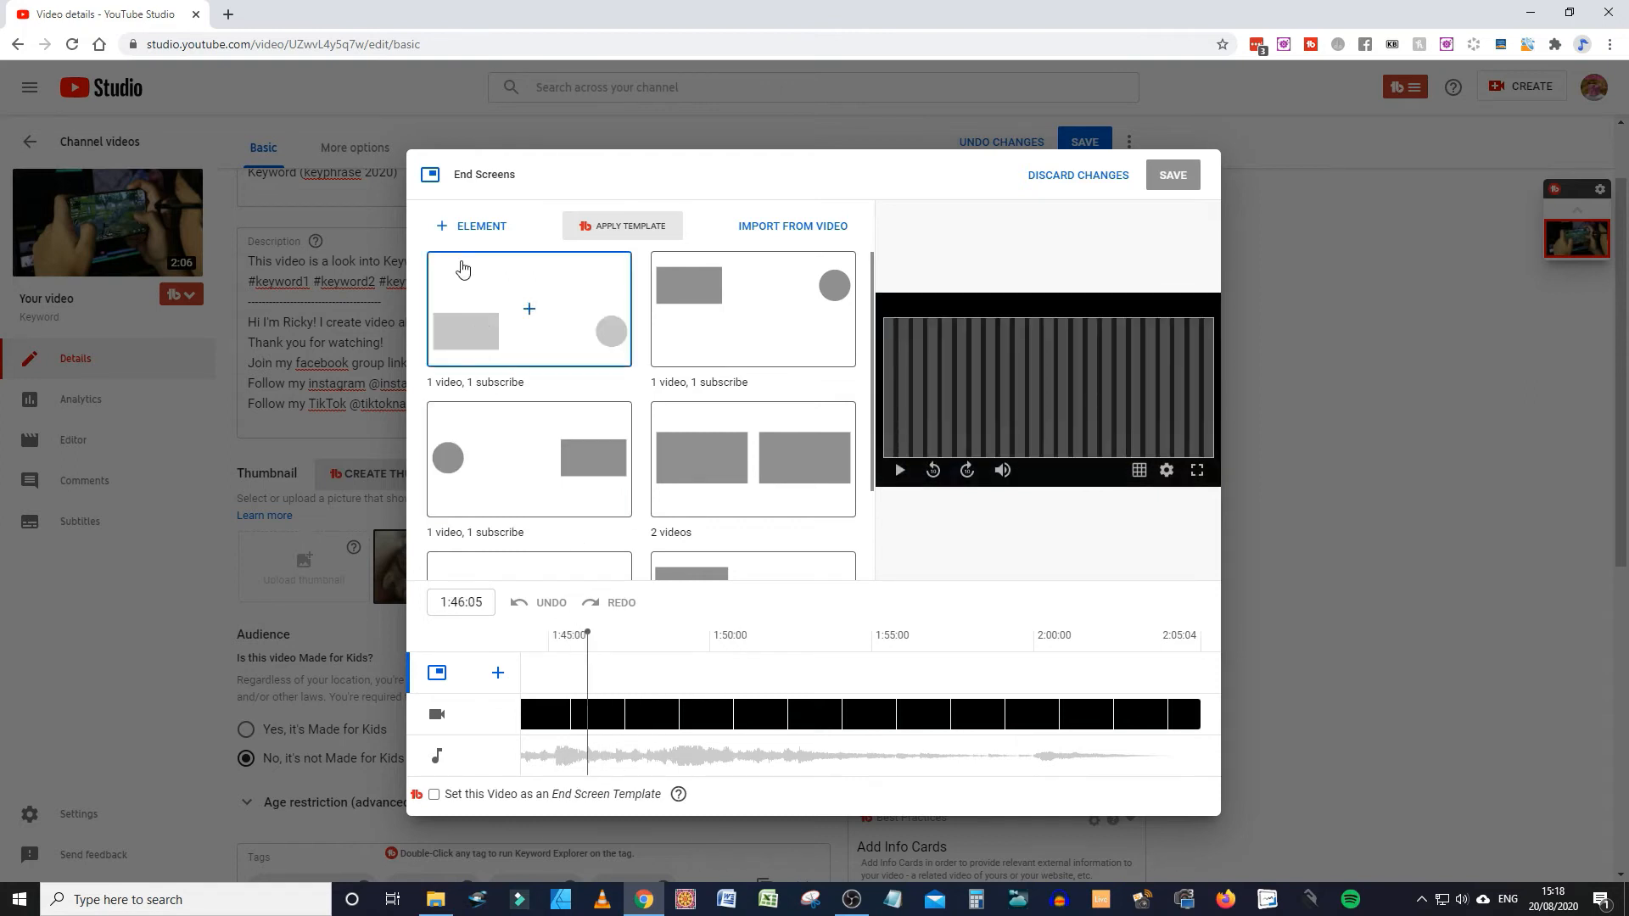
left_click(462, 229)
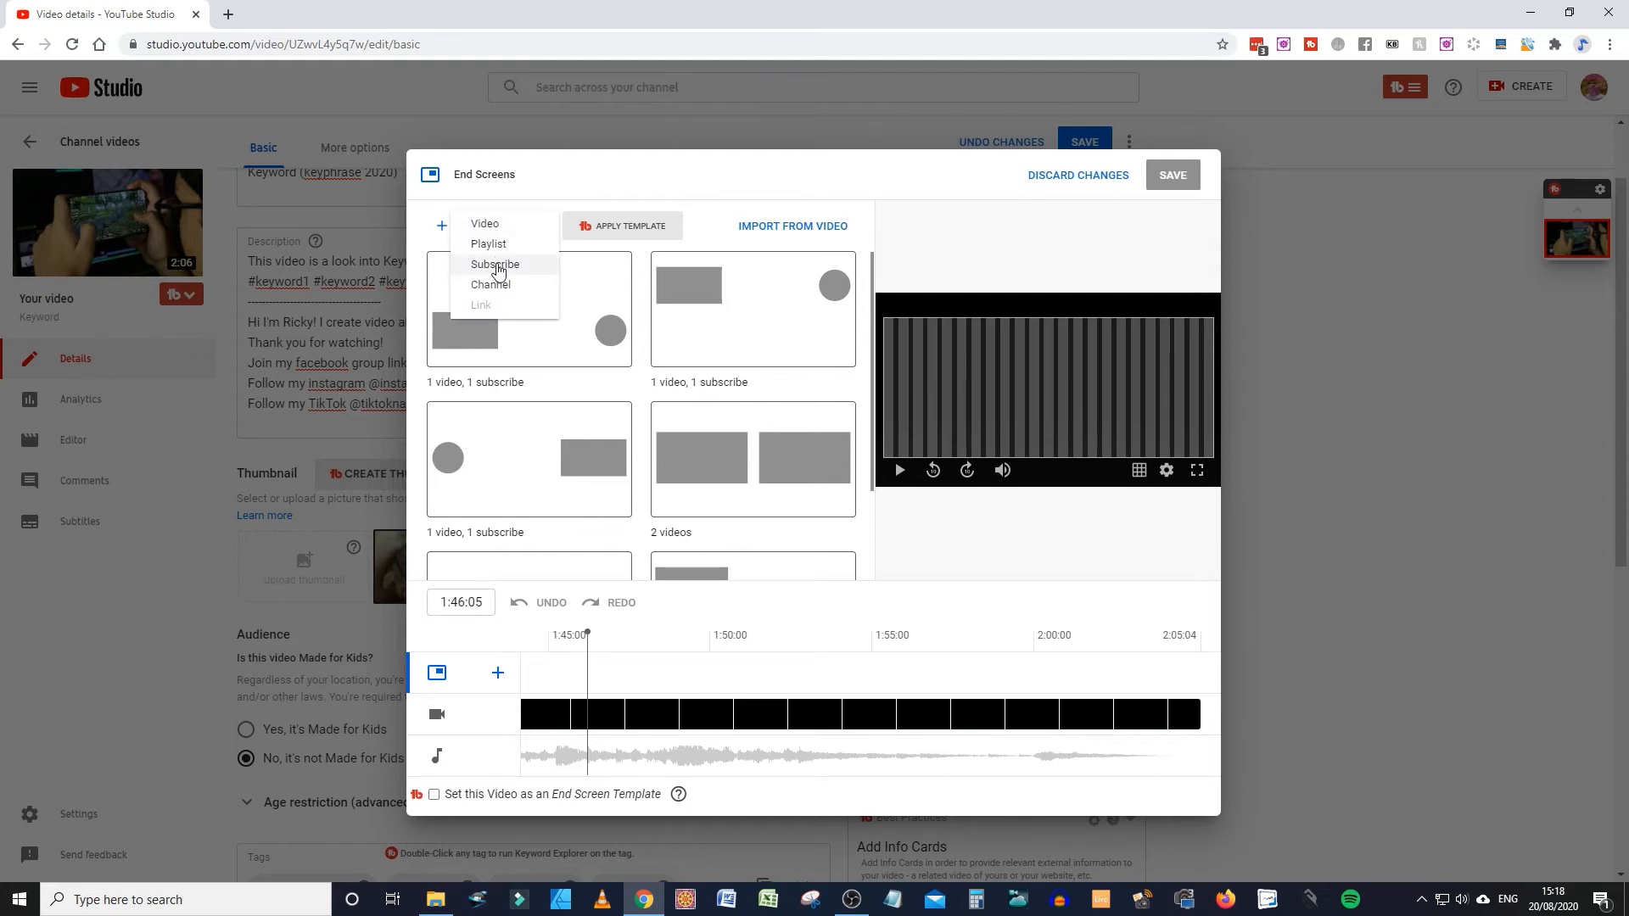
left_click(495, 264)
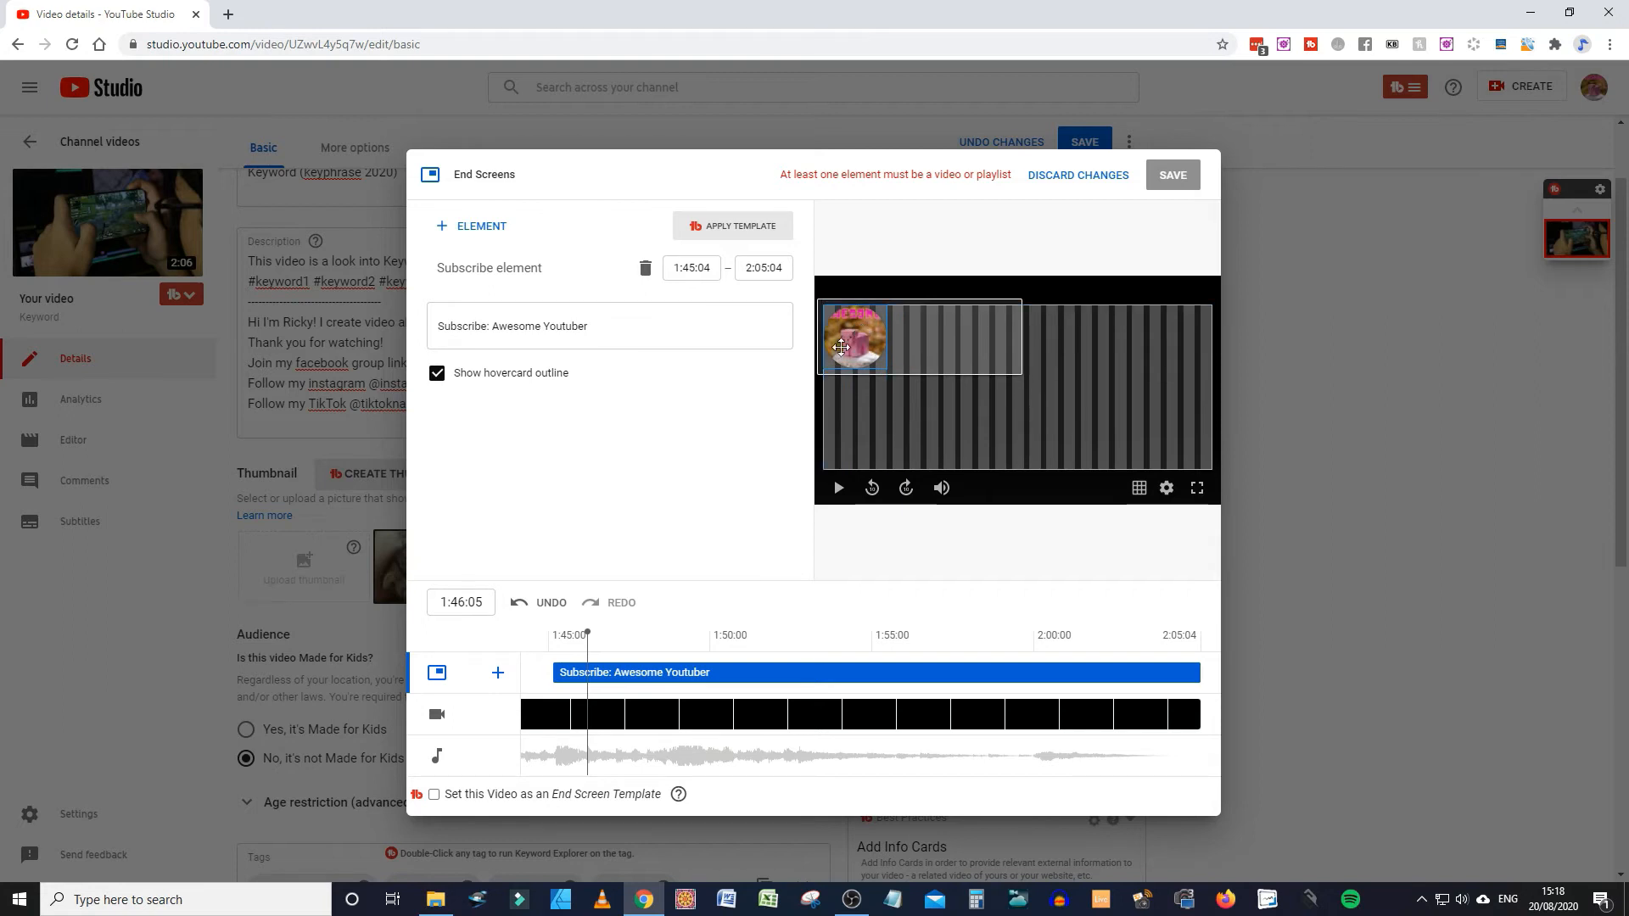
Add a playlist element for "Keyword & keyphrase" to the end screen
left_click(443, 226)
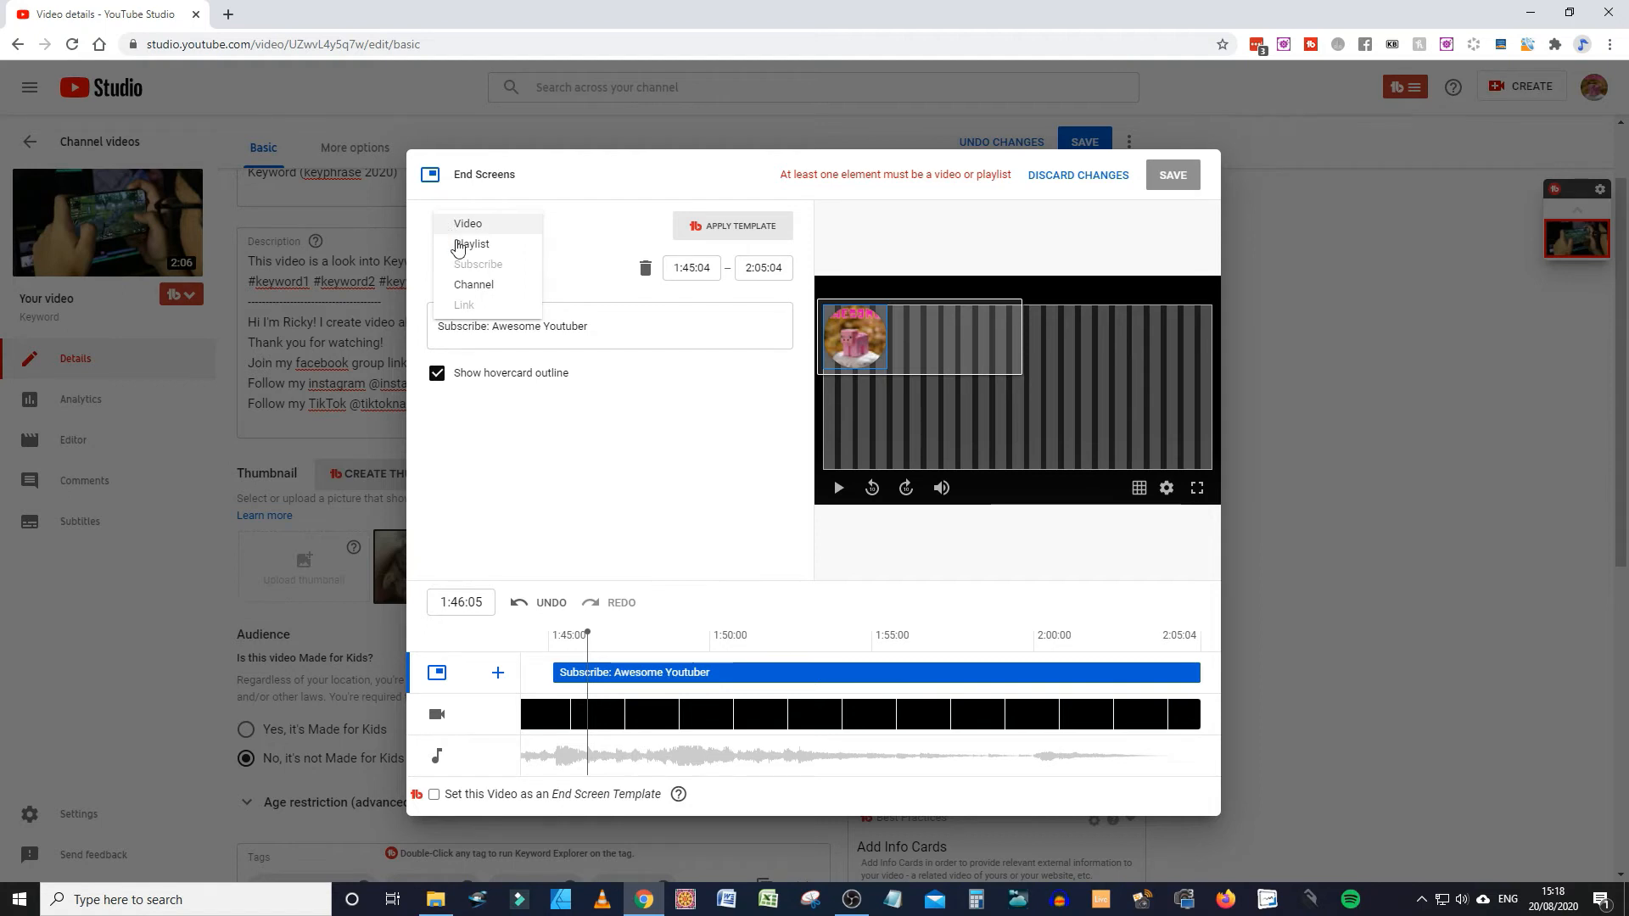
left_click(469, 244)
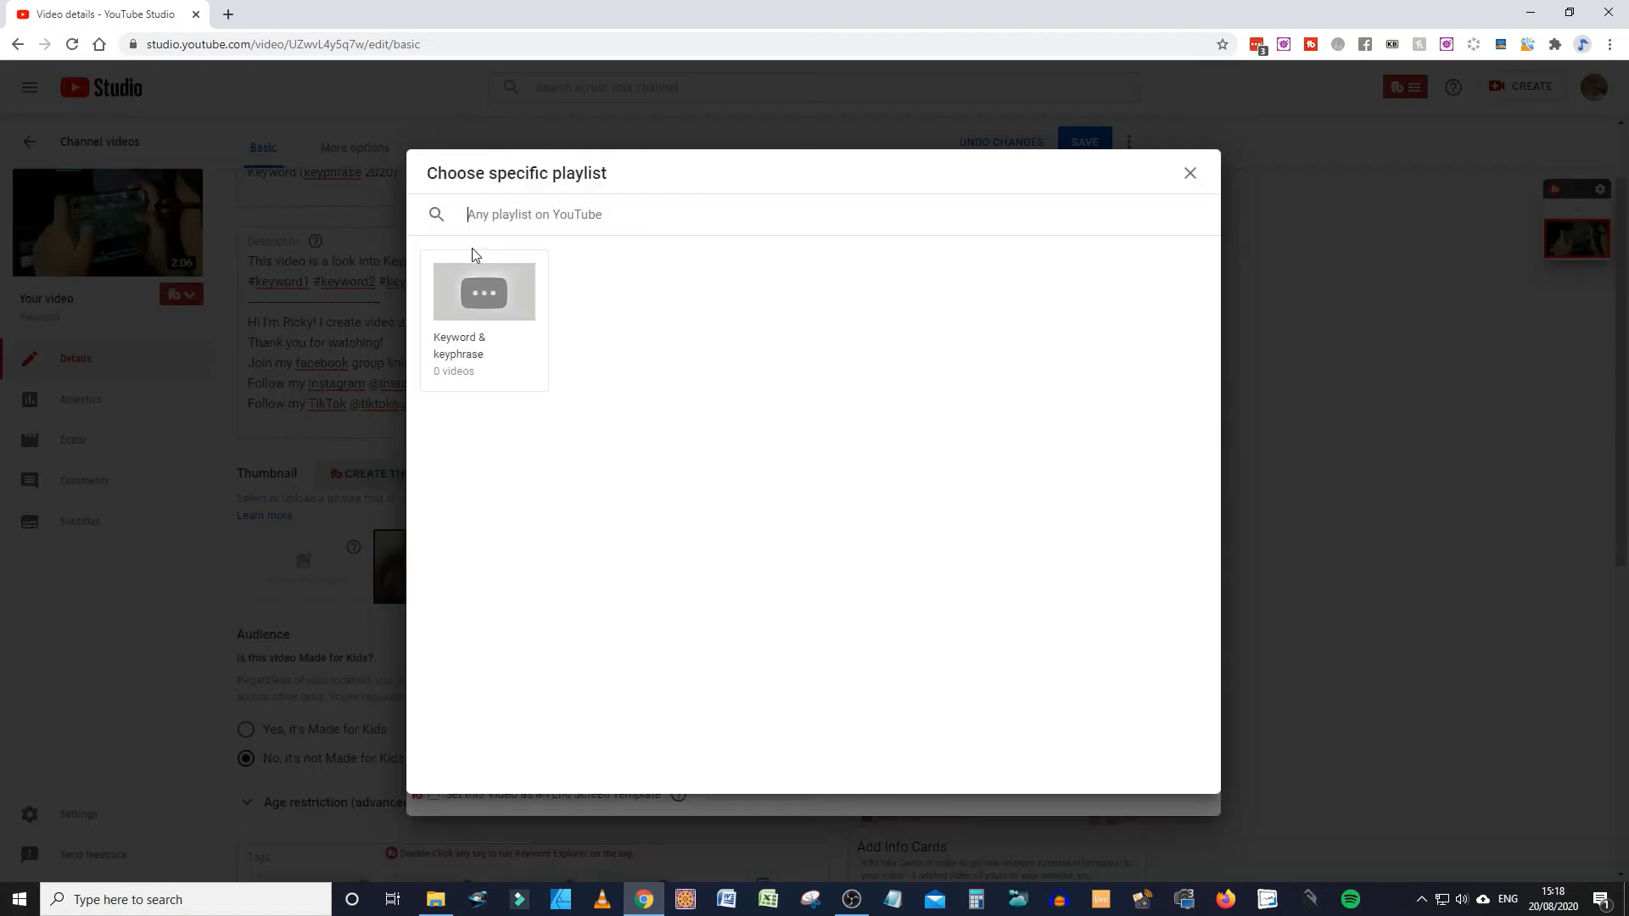
left_click(482, 292)
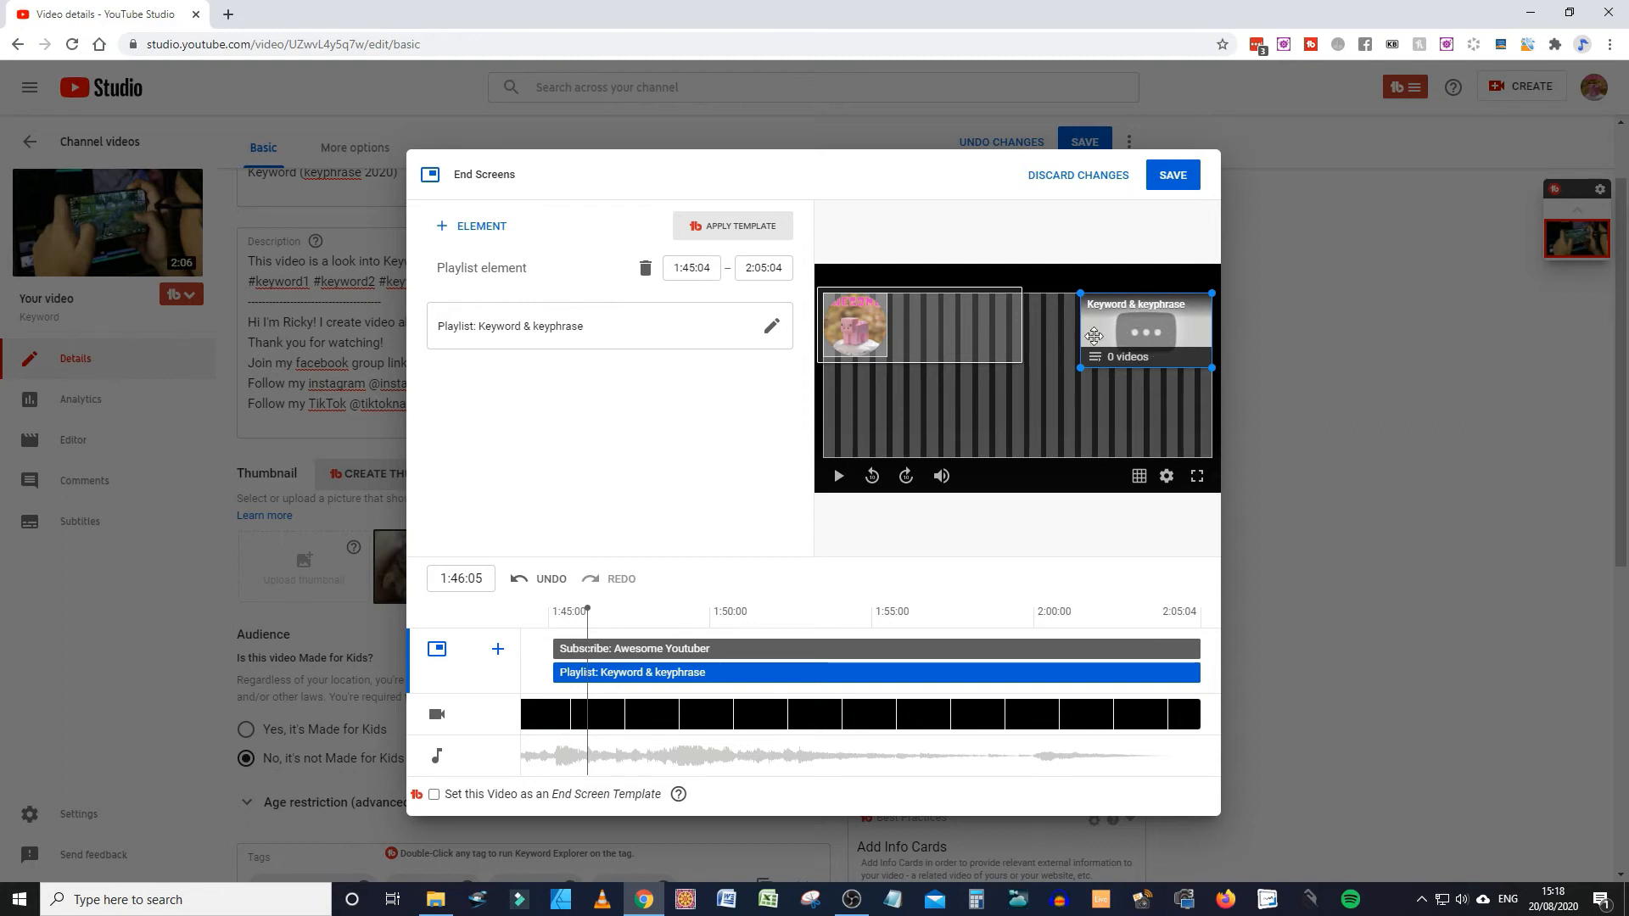
Add an end screen video element set to "Best for viewer" and place it directly below the playlist element
left_click(442, 234)
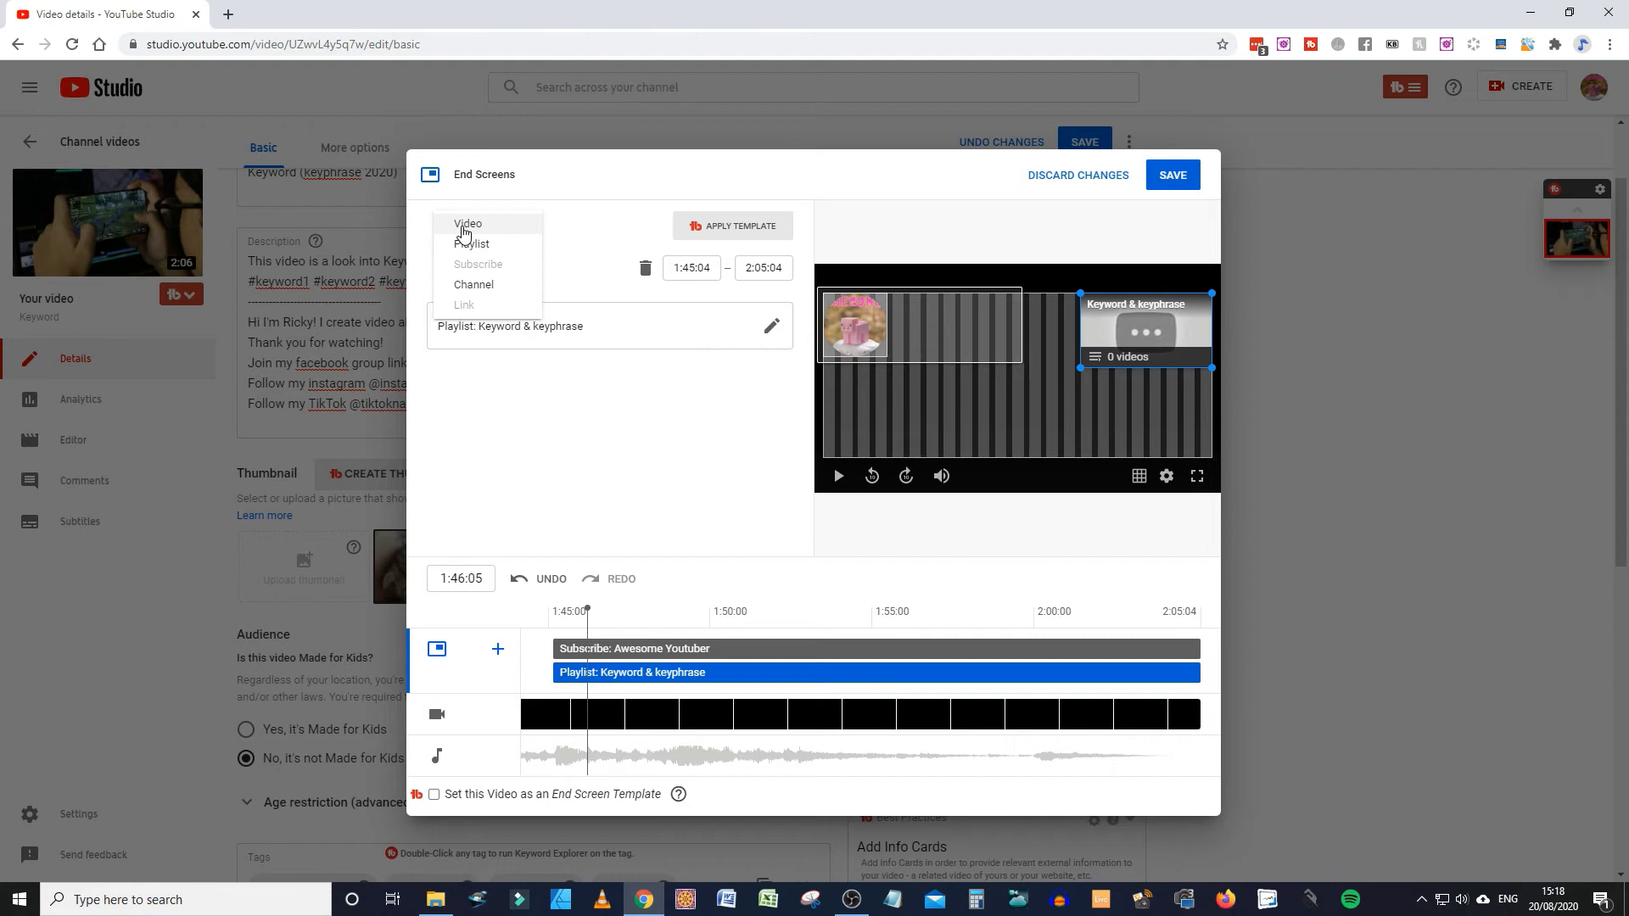
left_click(464, 228)
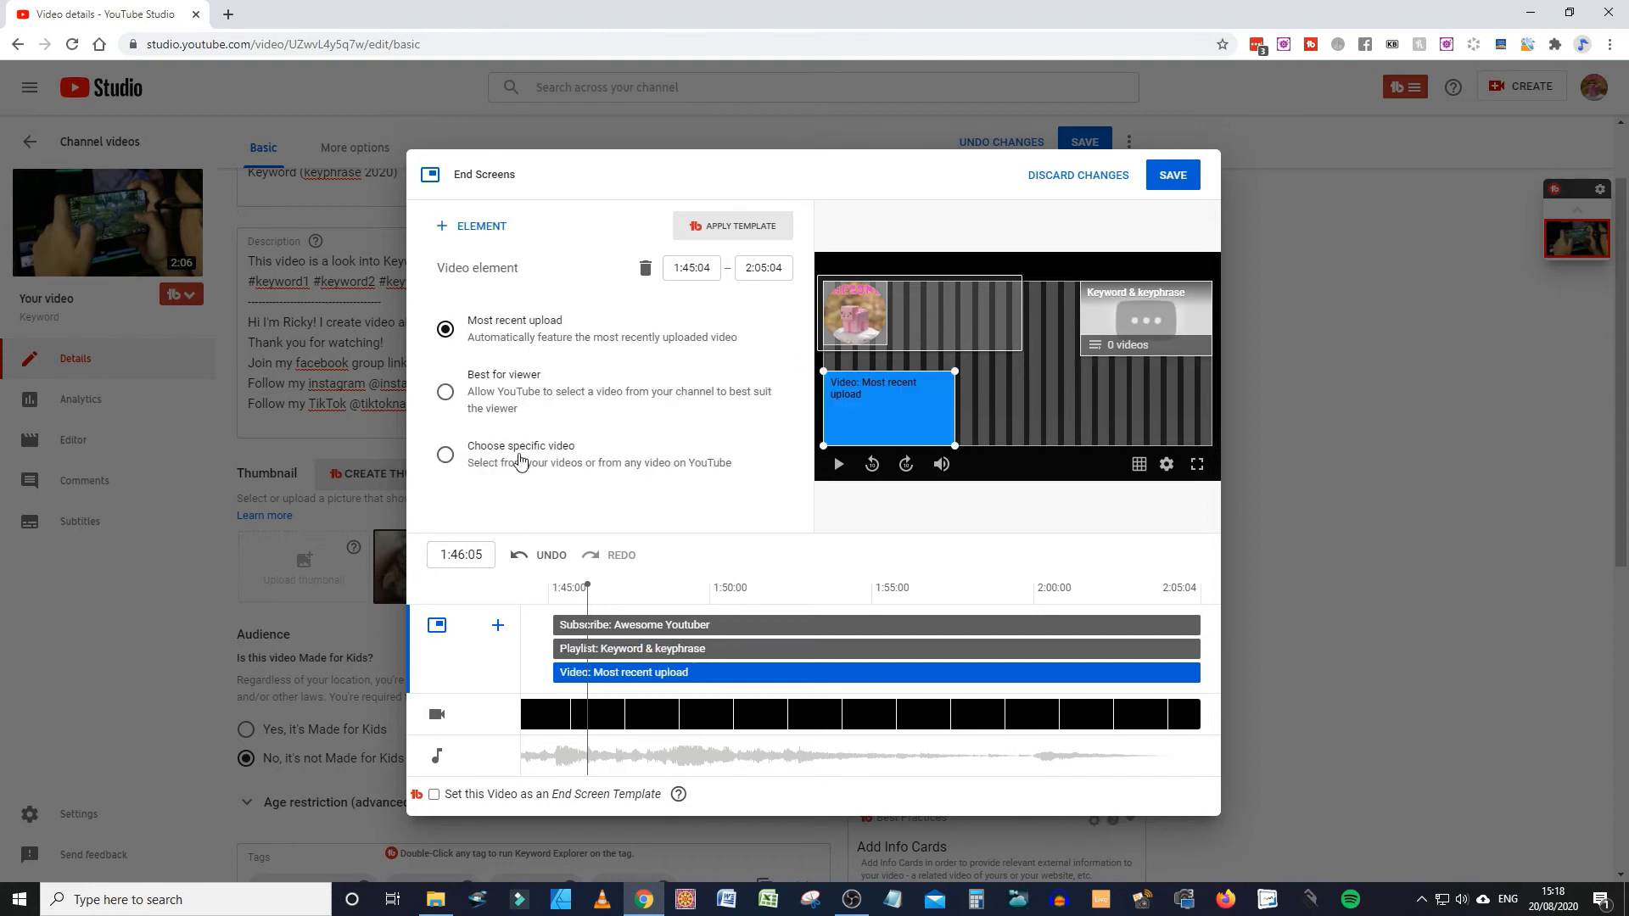
left_click(447, 394)
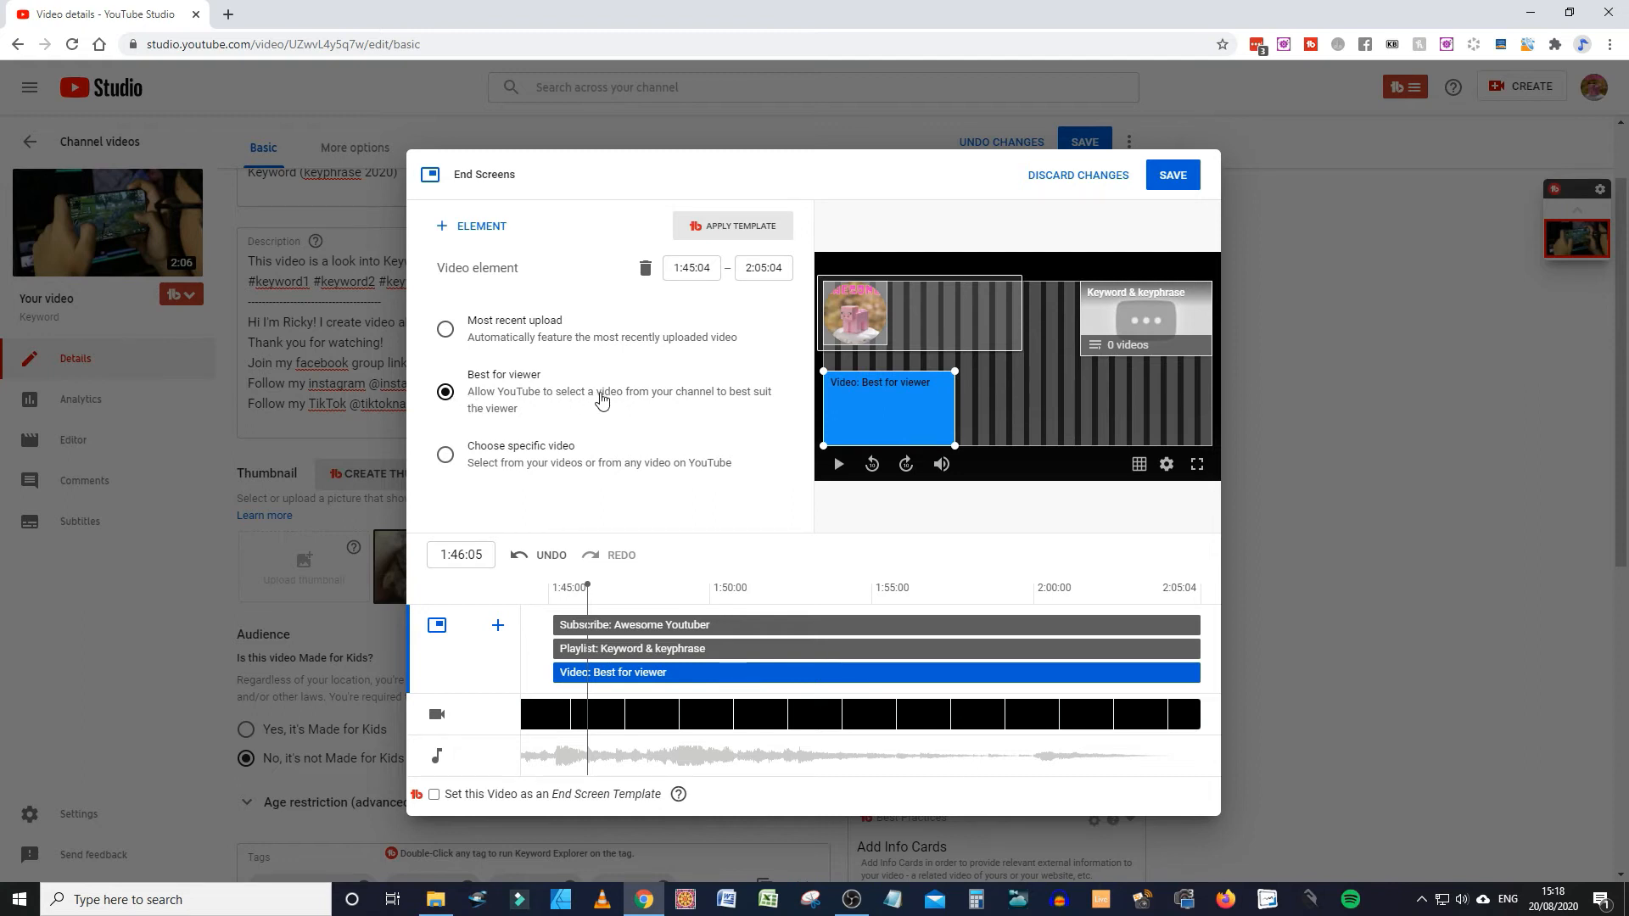
left_click_drag(872, 405, 1133, 412)
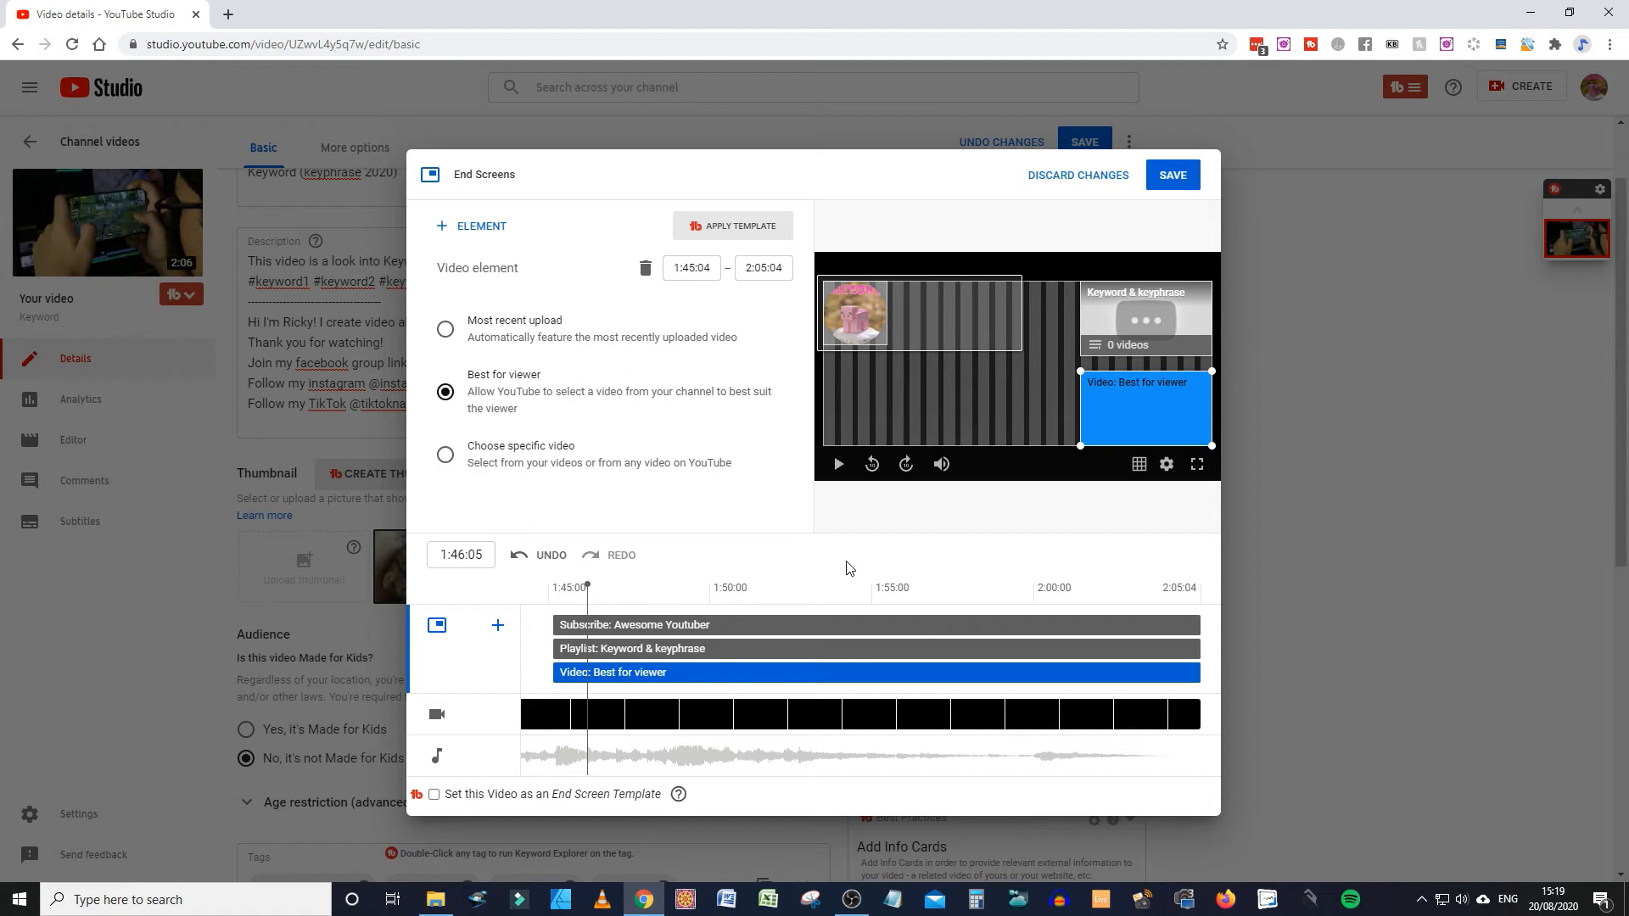
Preview the end screen from 1:45:00 and save it
left_click_drag(587, 582, 548, 584)
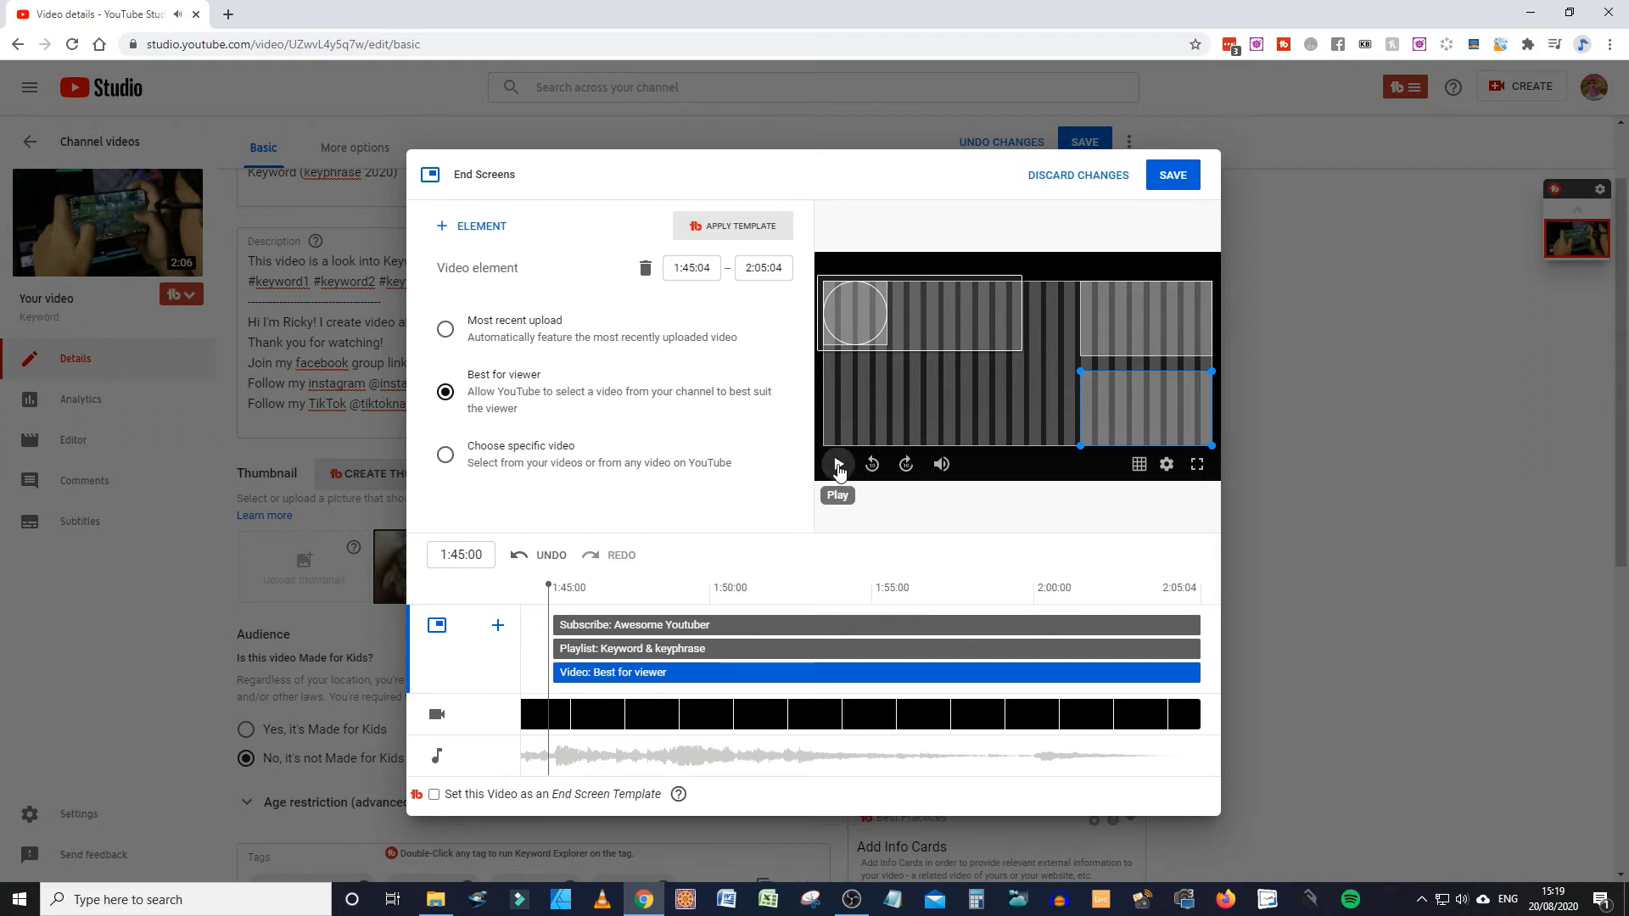
left_click(838, 465)
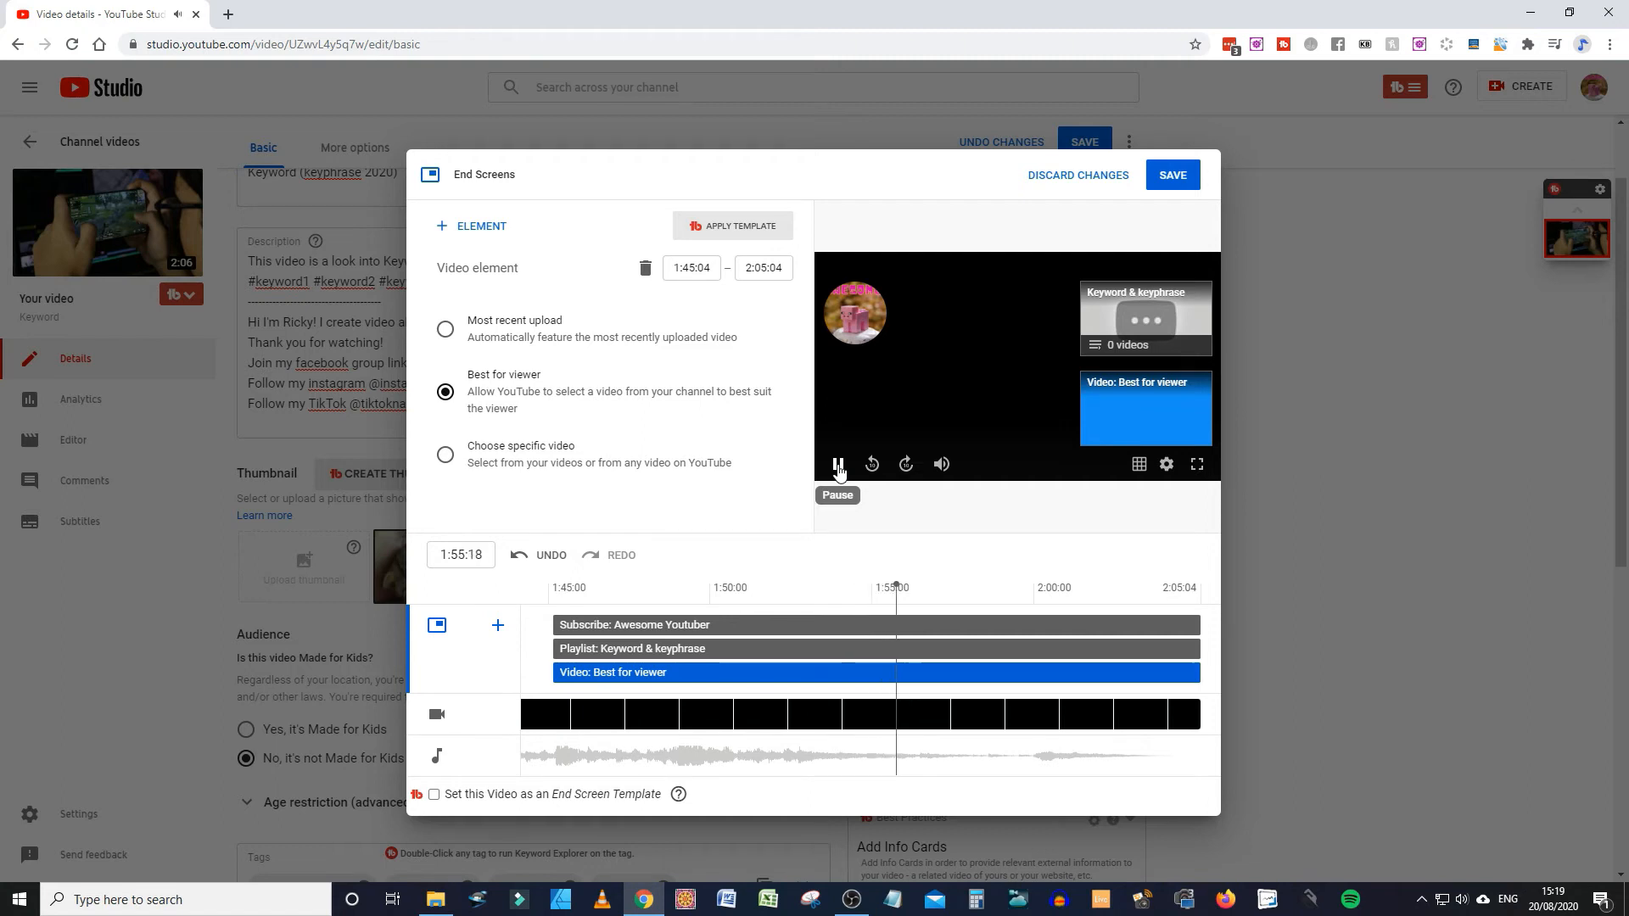
left_click(838, 466)
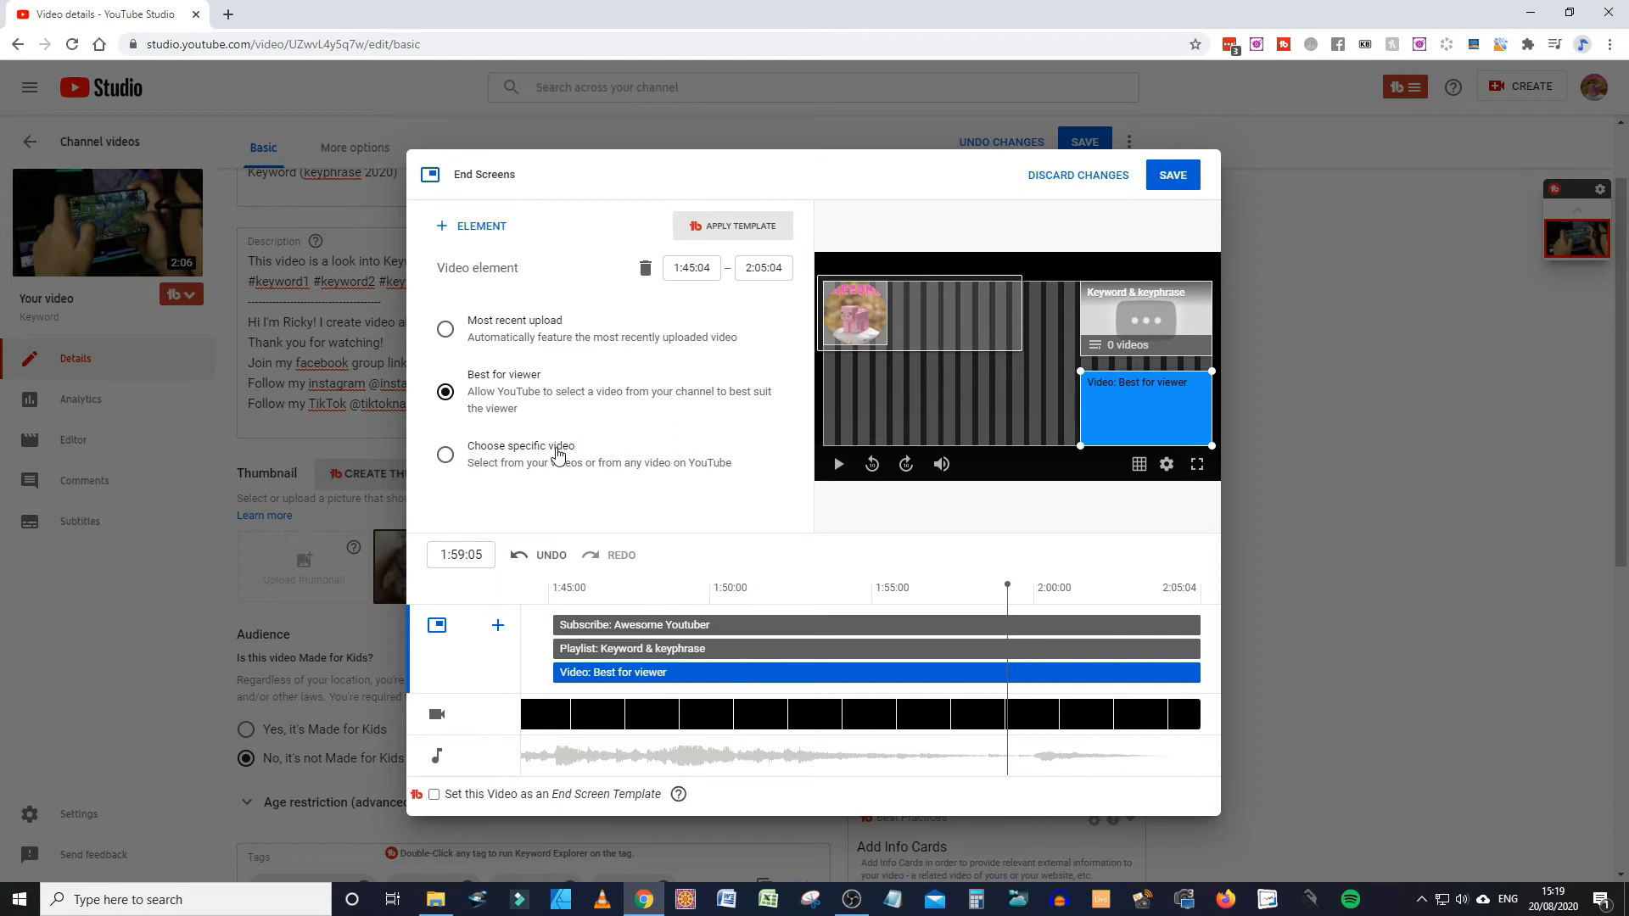
left_click(1175, 180)
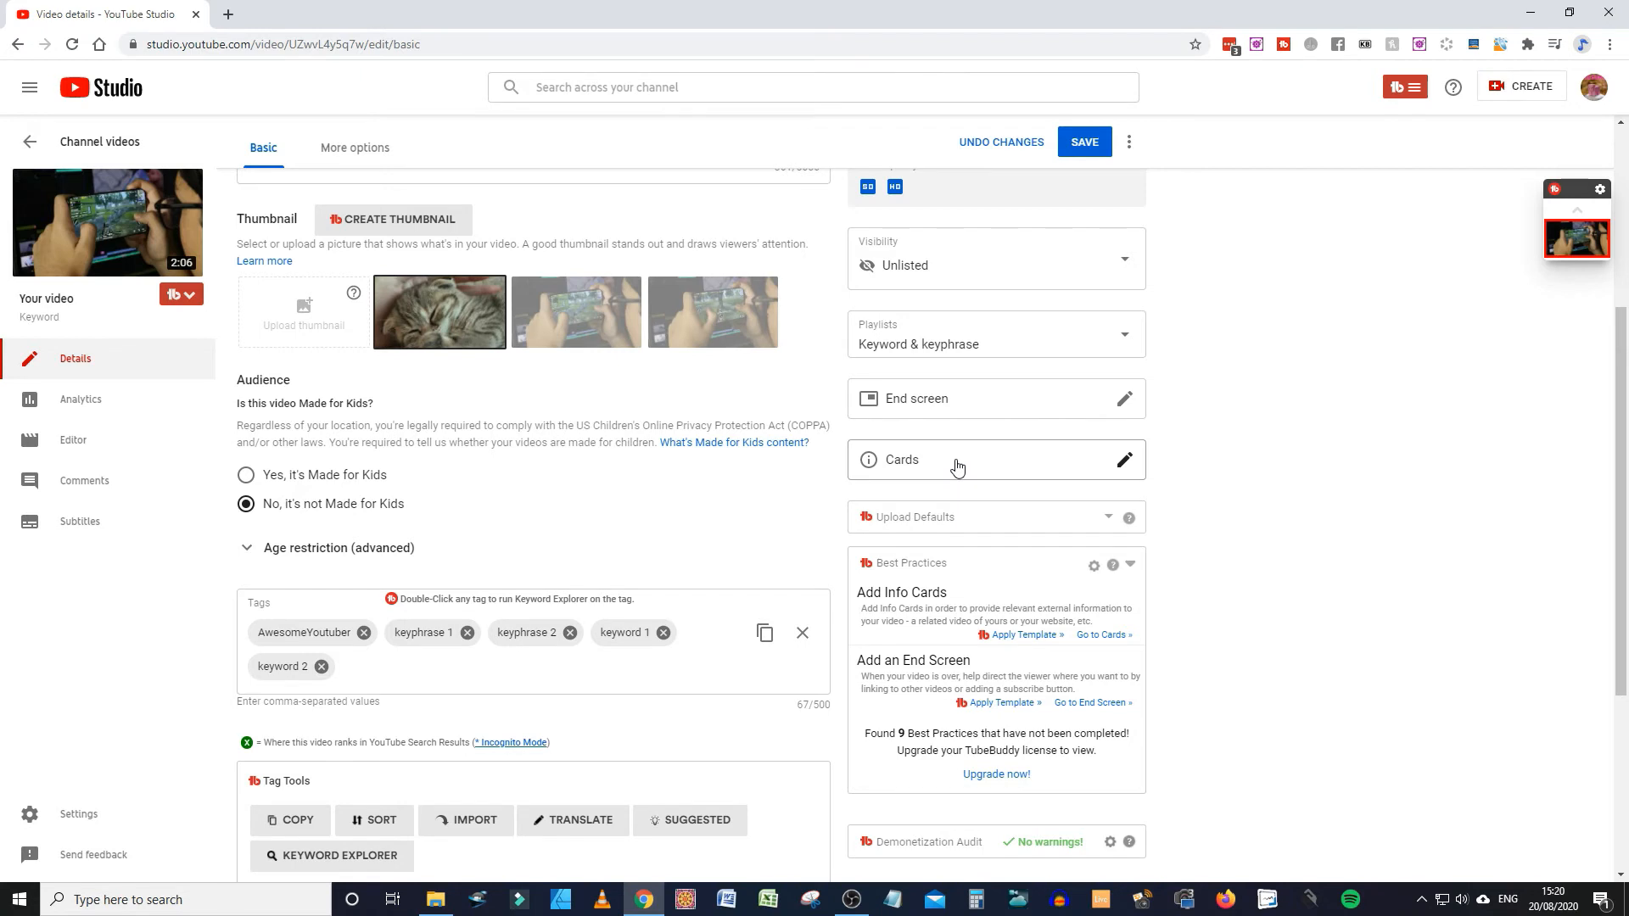
left_click(955, 462)
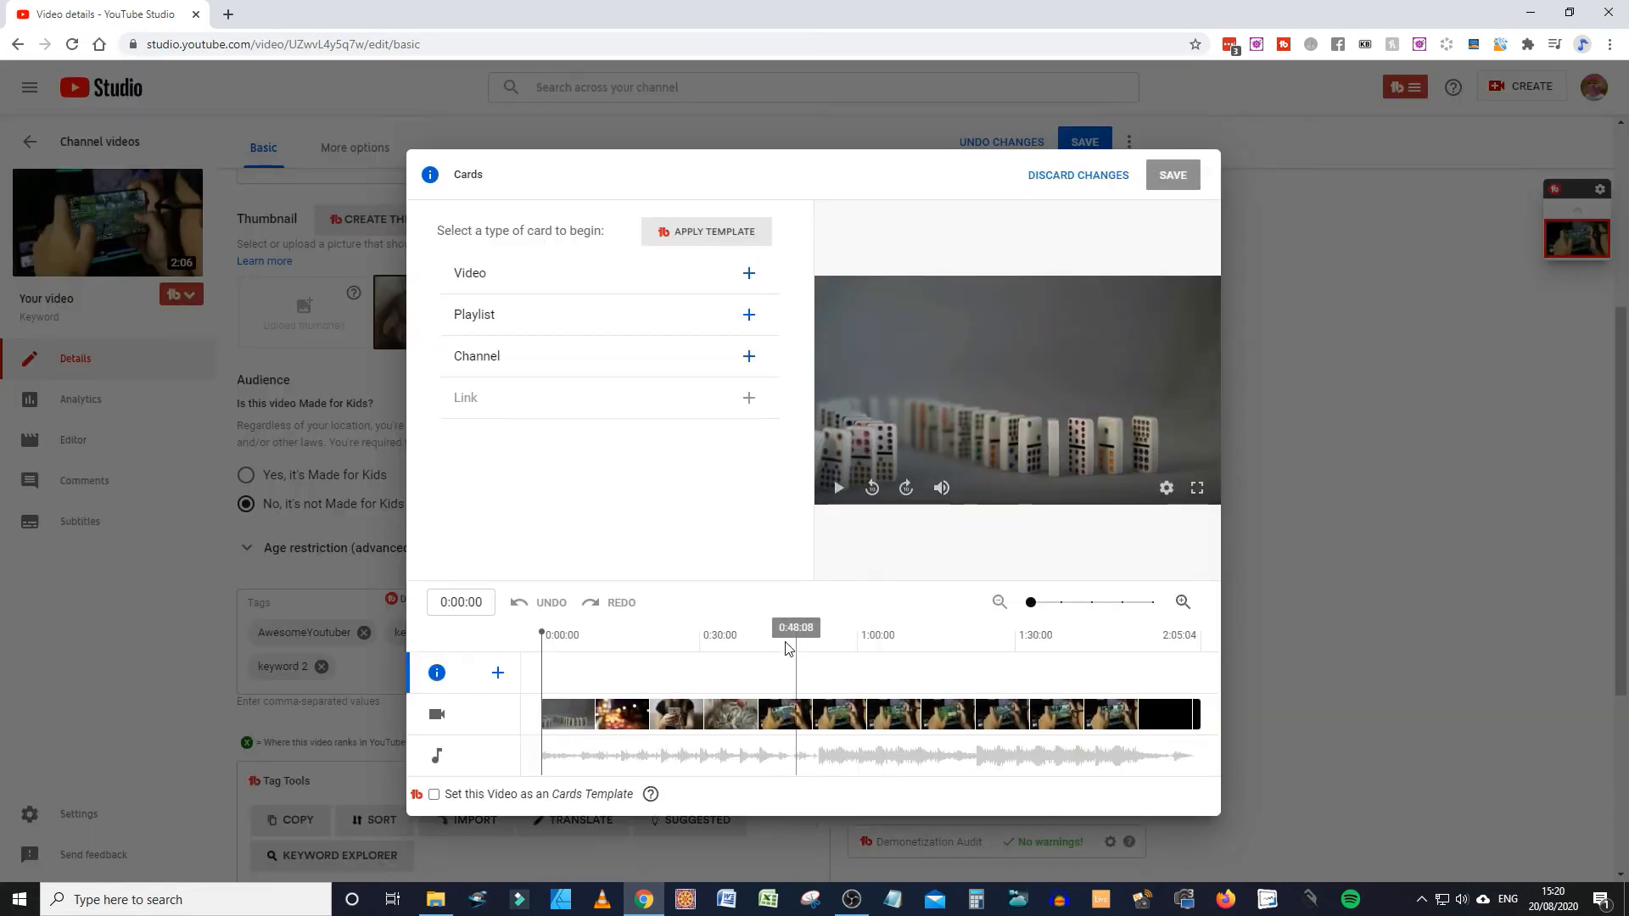
left_click(575, 633)
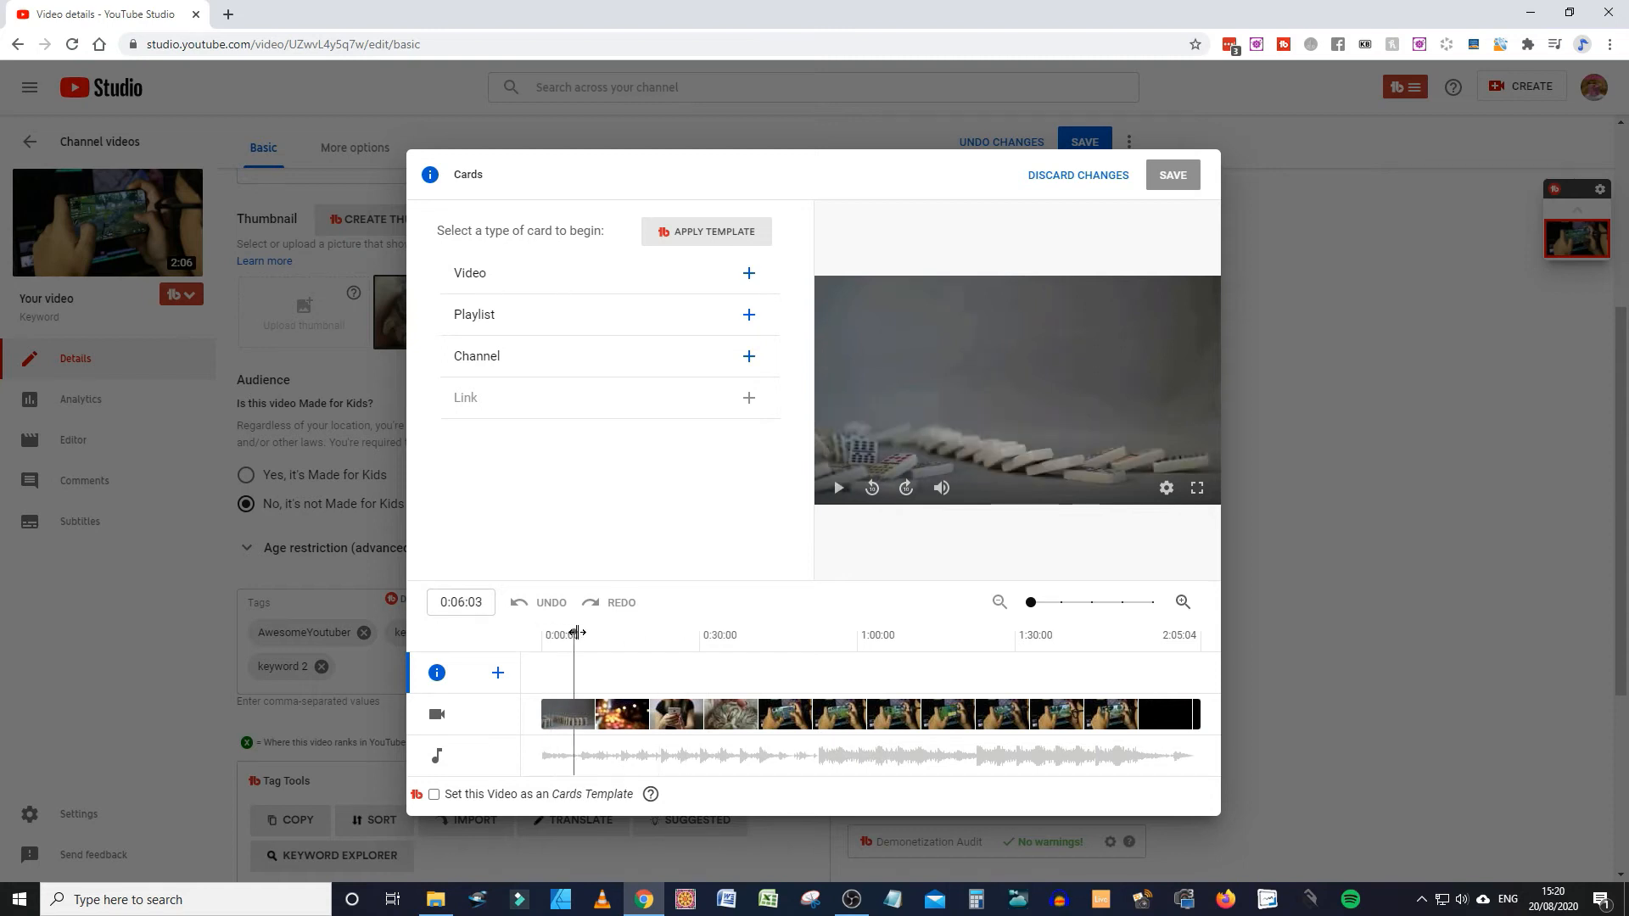
left_click_drag(576, 633, 579, 632)
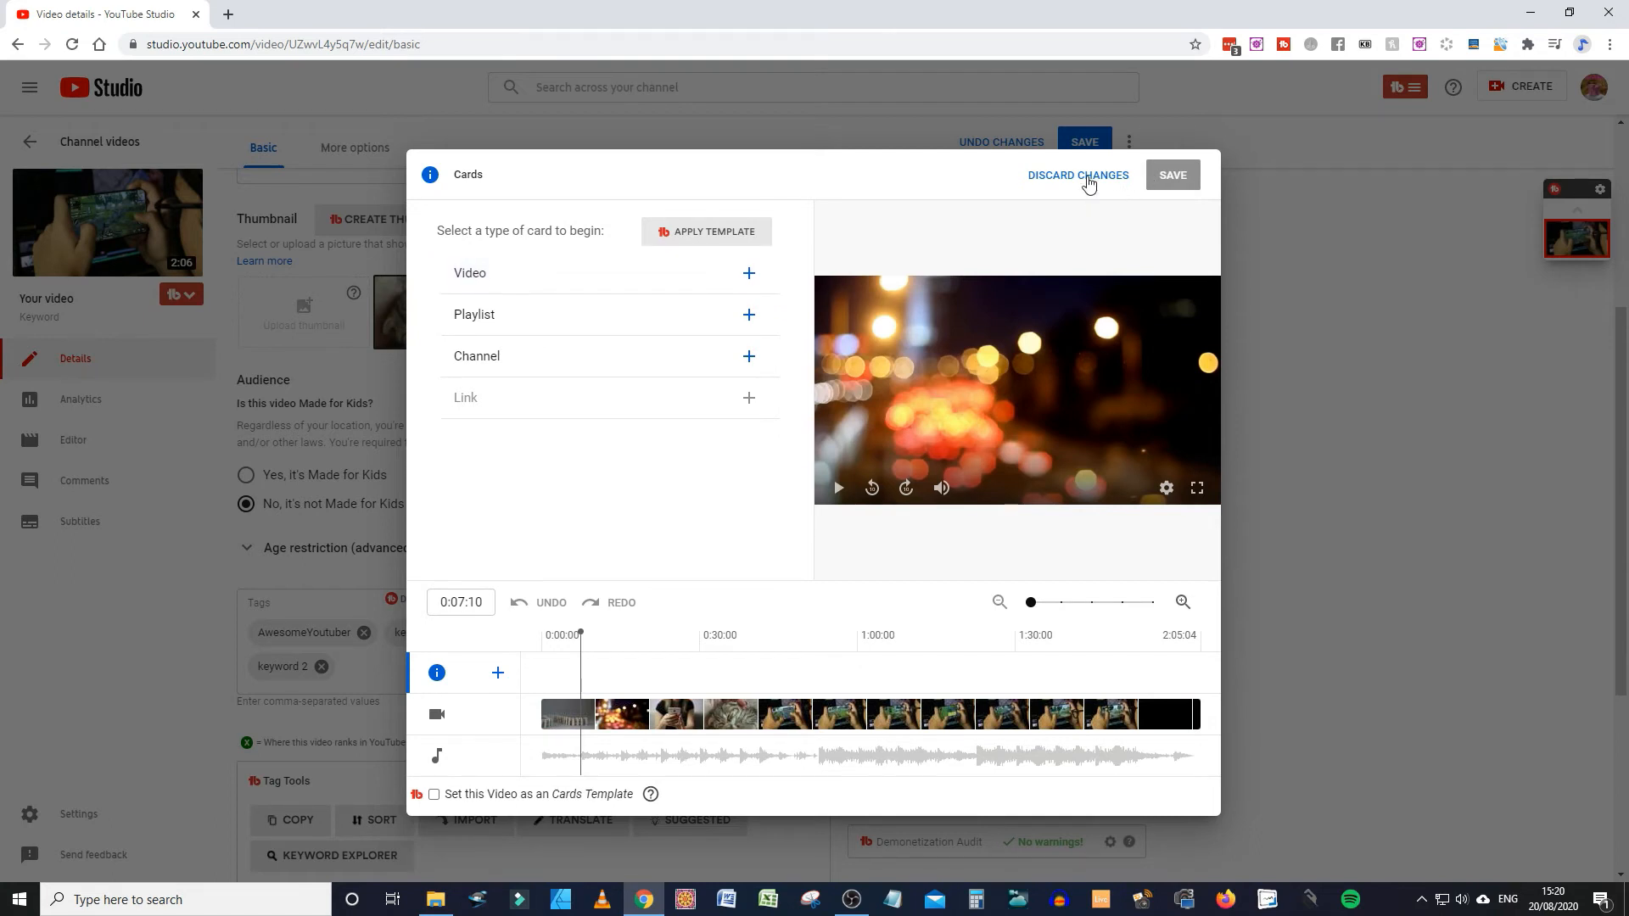
left_click(1077, 175)
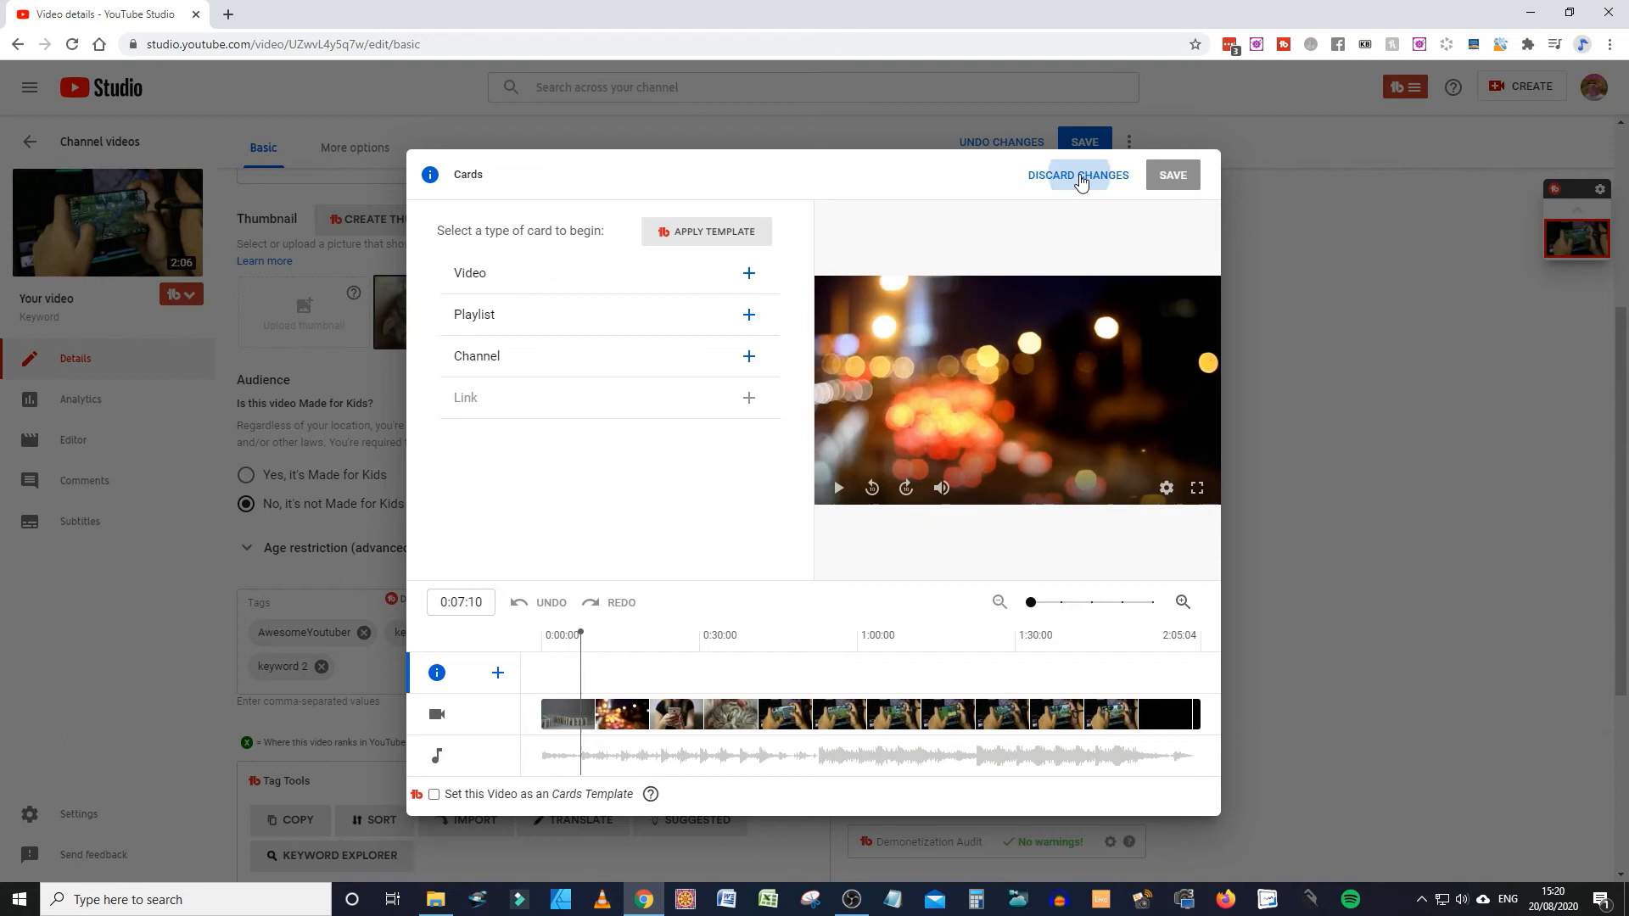
Check TubeBuddy's Upload Defaults and Best Practices sections and save the changes to the video details
left_click(1015, 528)
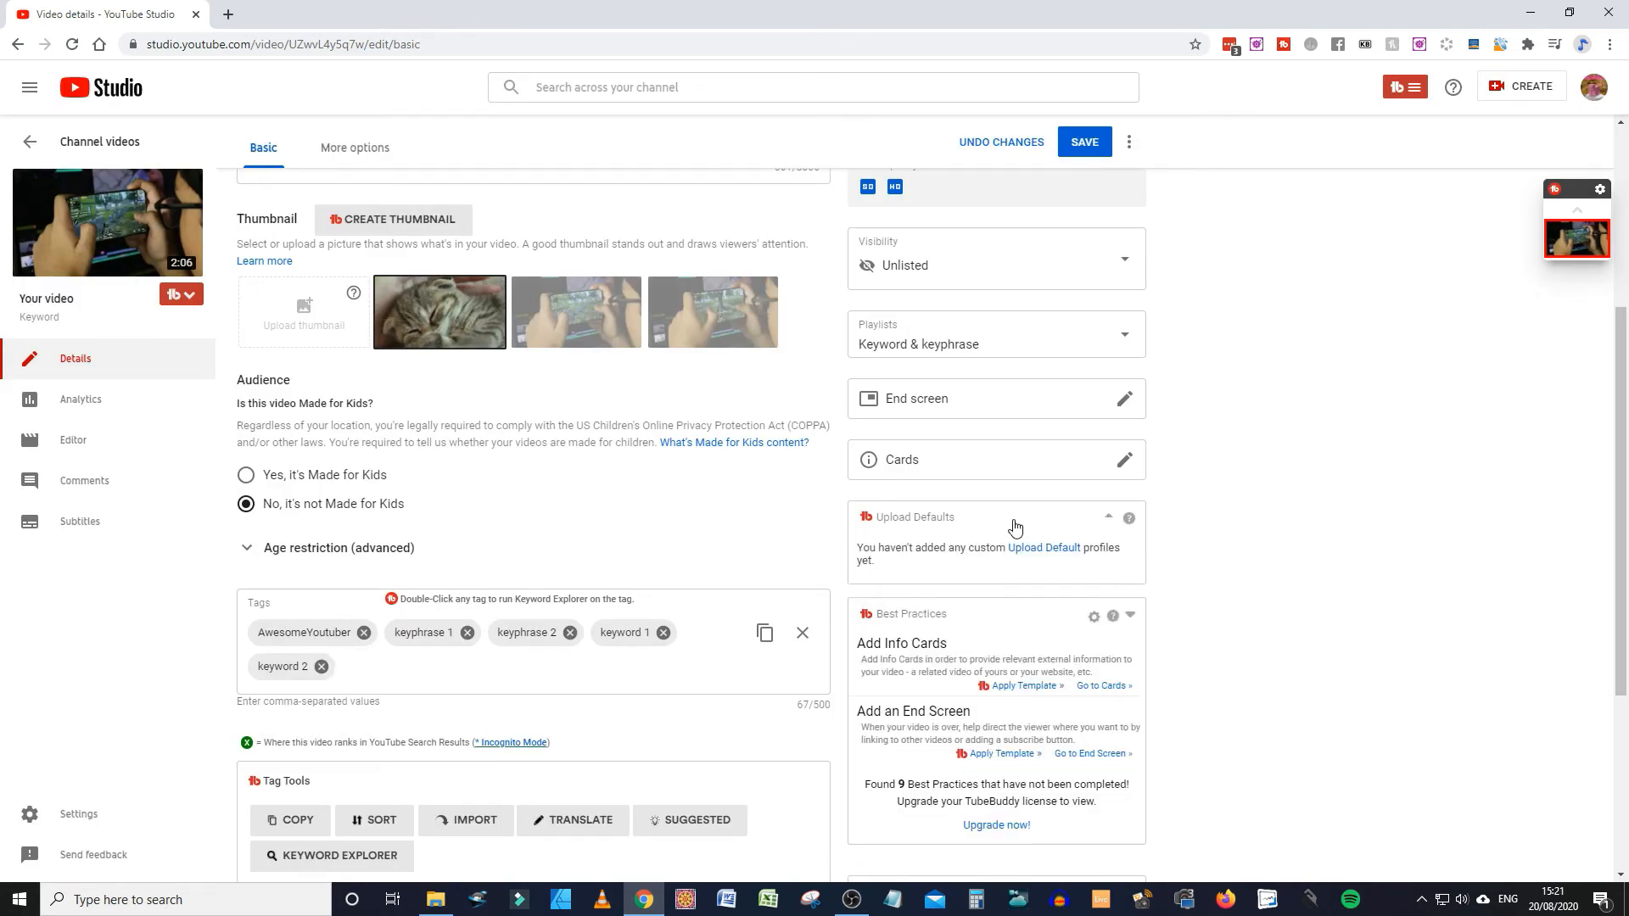
scroll(1187, 509, "down", 4)
scroll(1190, 500, "up", 1)
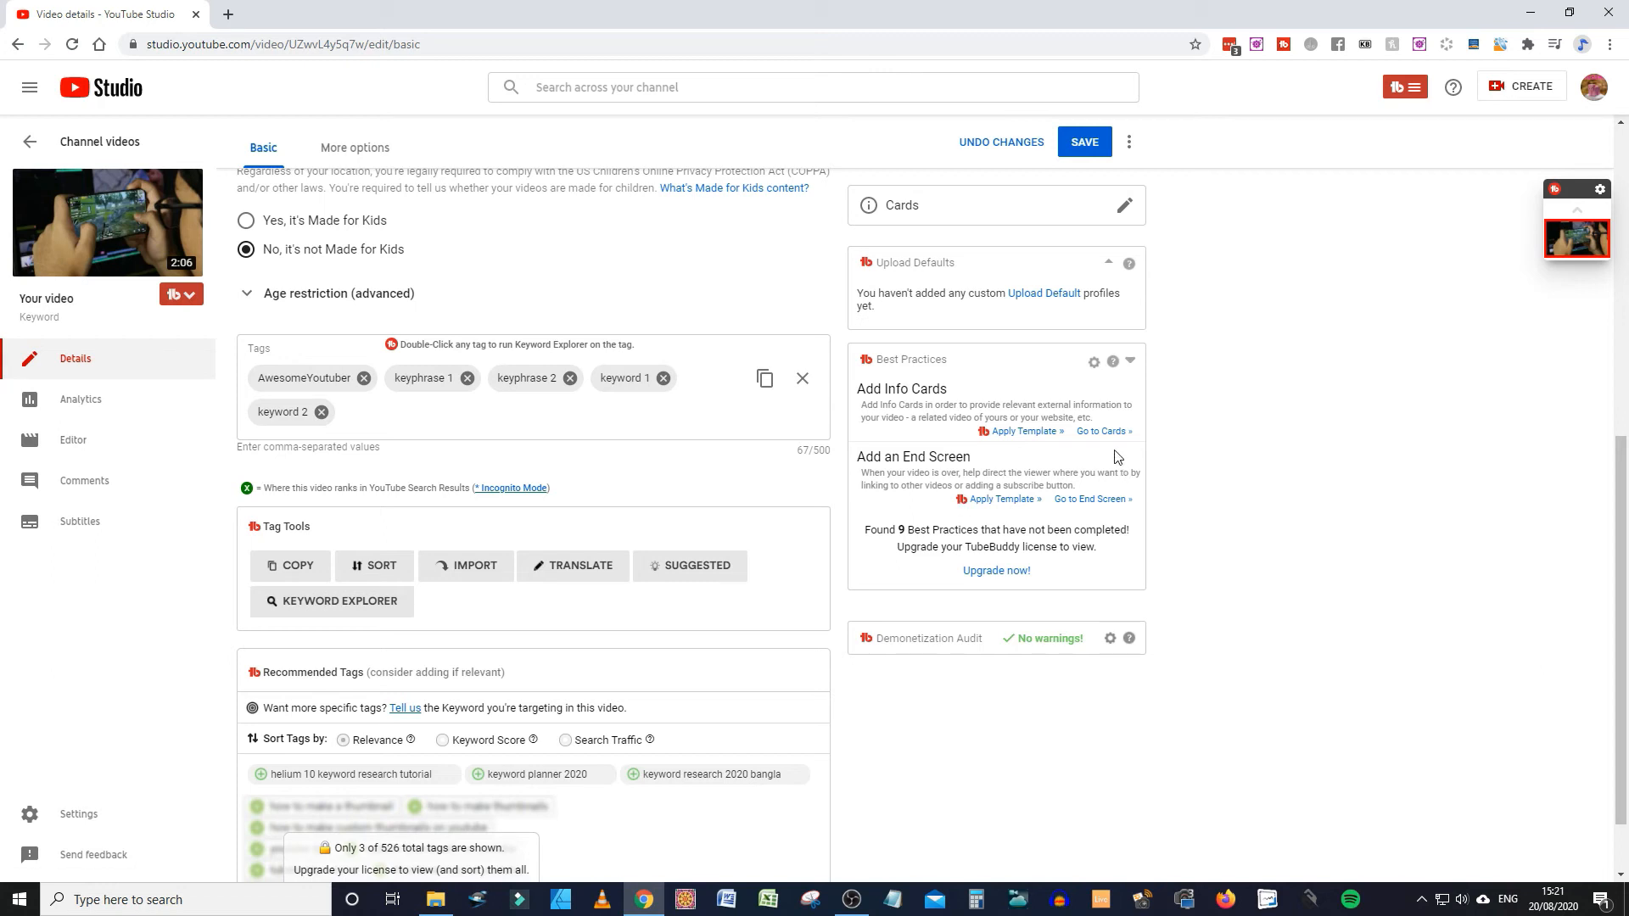
scroll(1116, 454, "down", 1)
scroll(1188, 430, "up", 5)
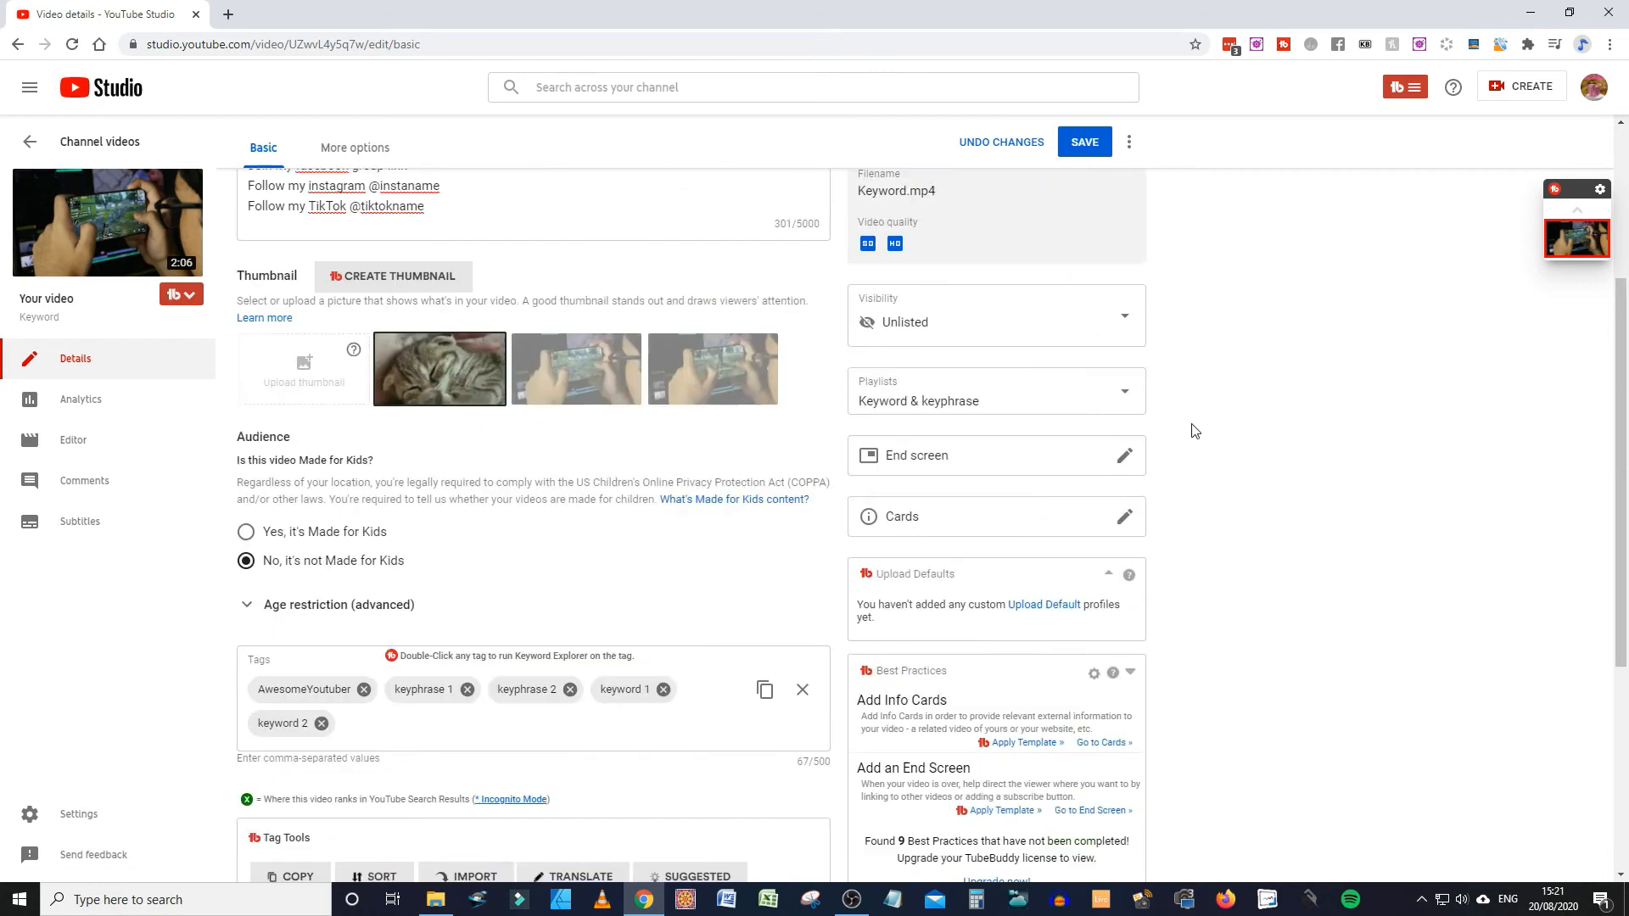
scroll(1188, 431, "up", 2)
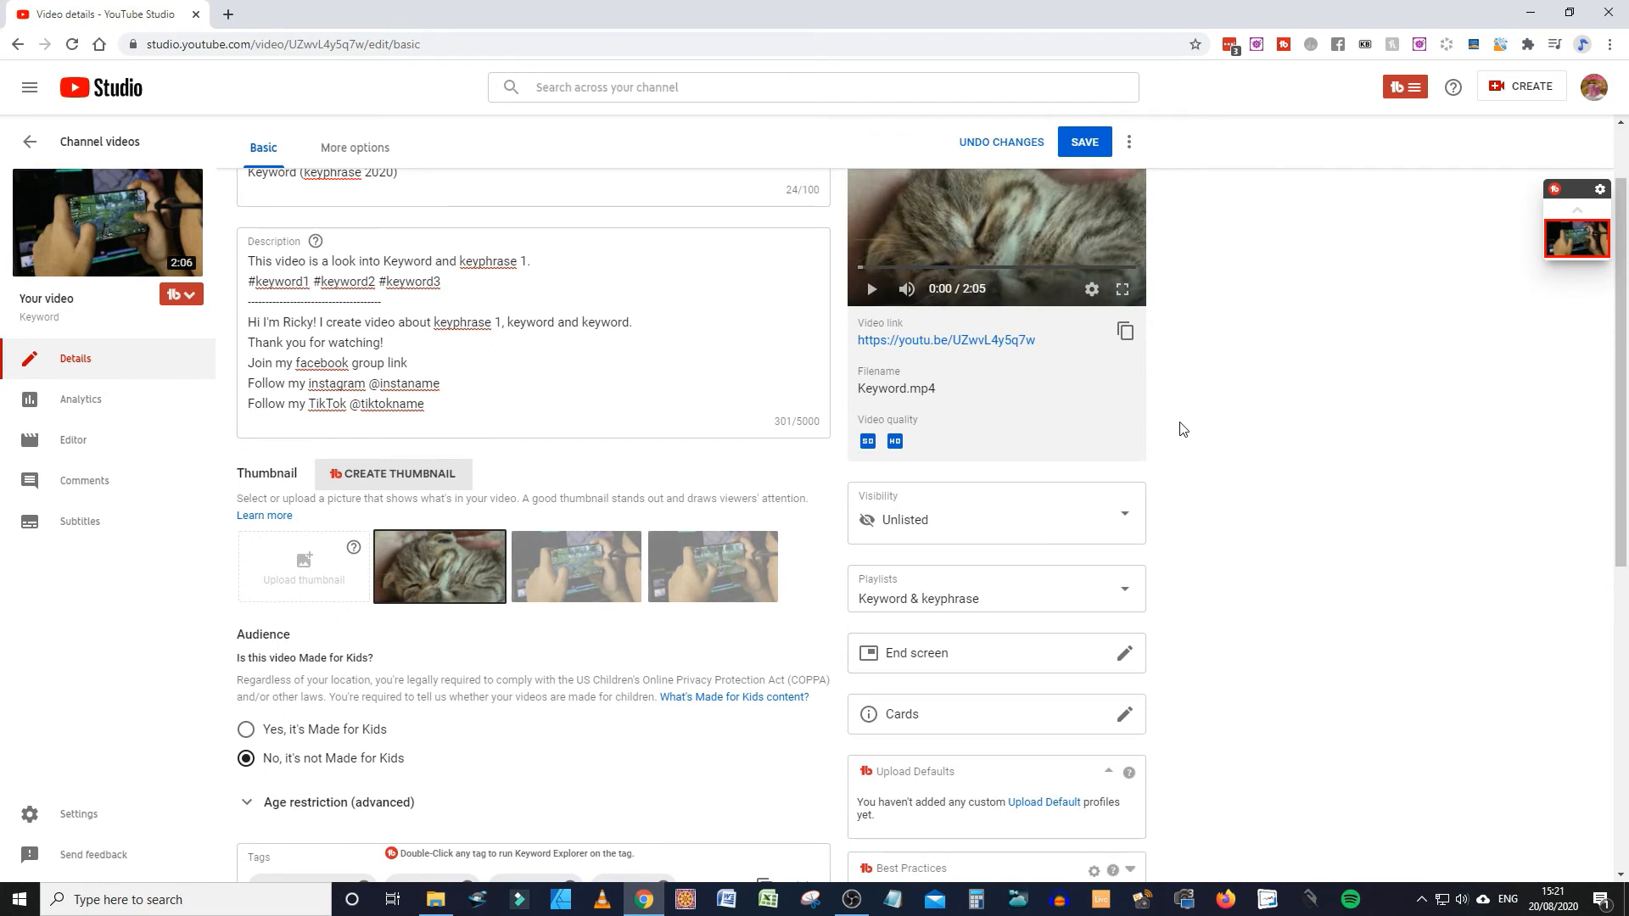
scroll(1183, 430, "up", 1)
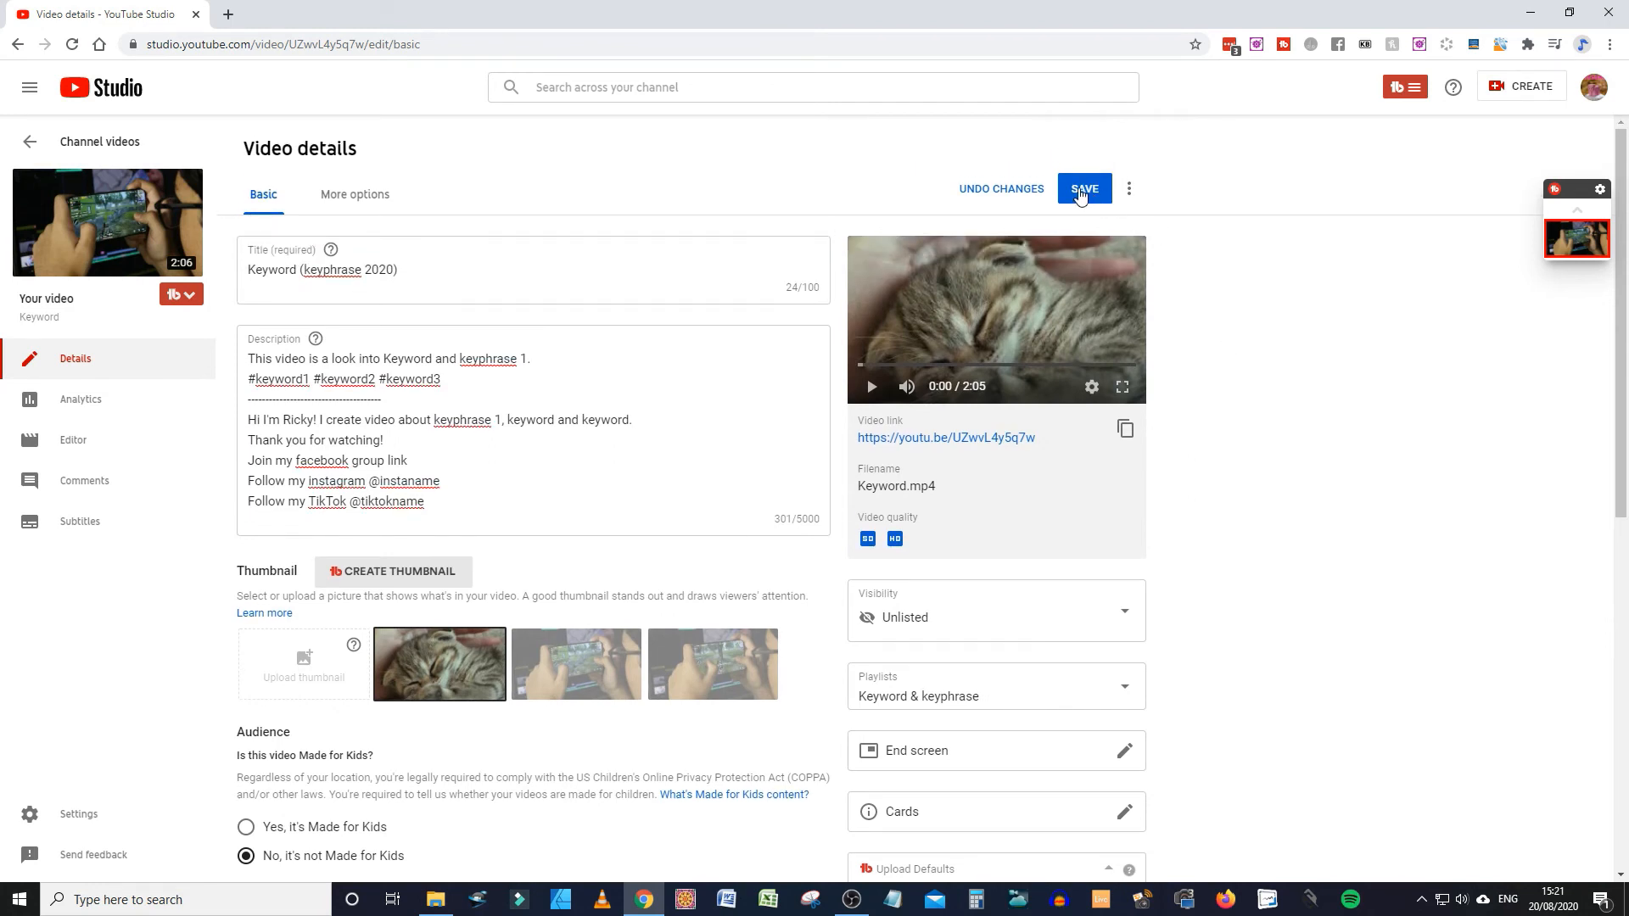
left_click(1080, 190)
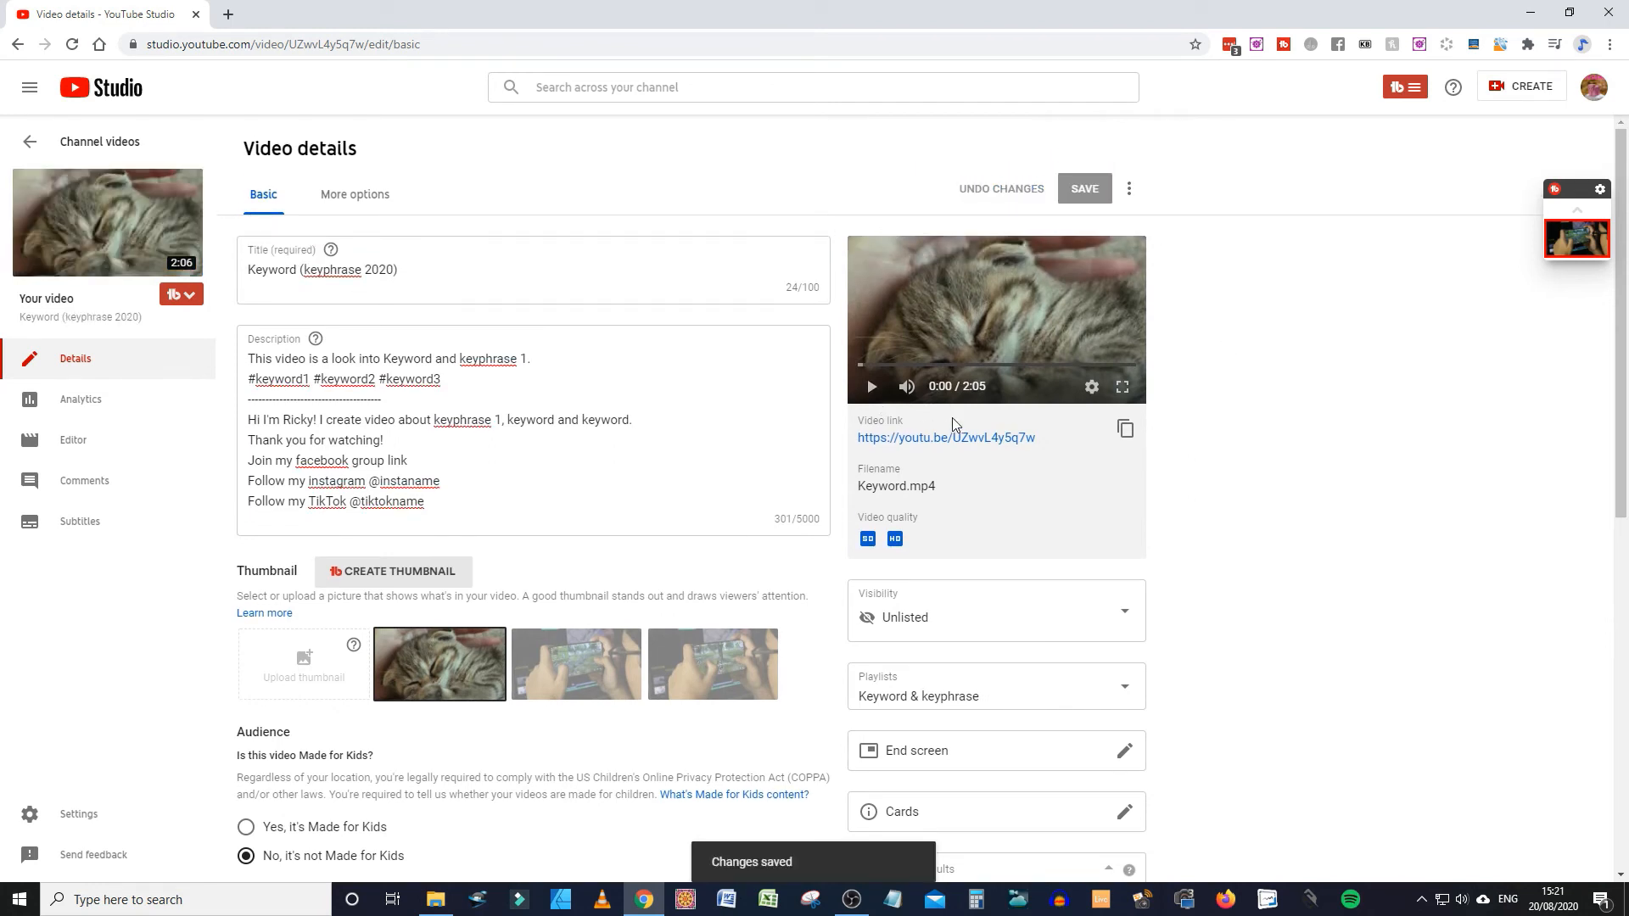
Check the video's HD processing status and look over the saved video details
scroll(930, 424, "down", 2)
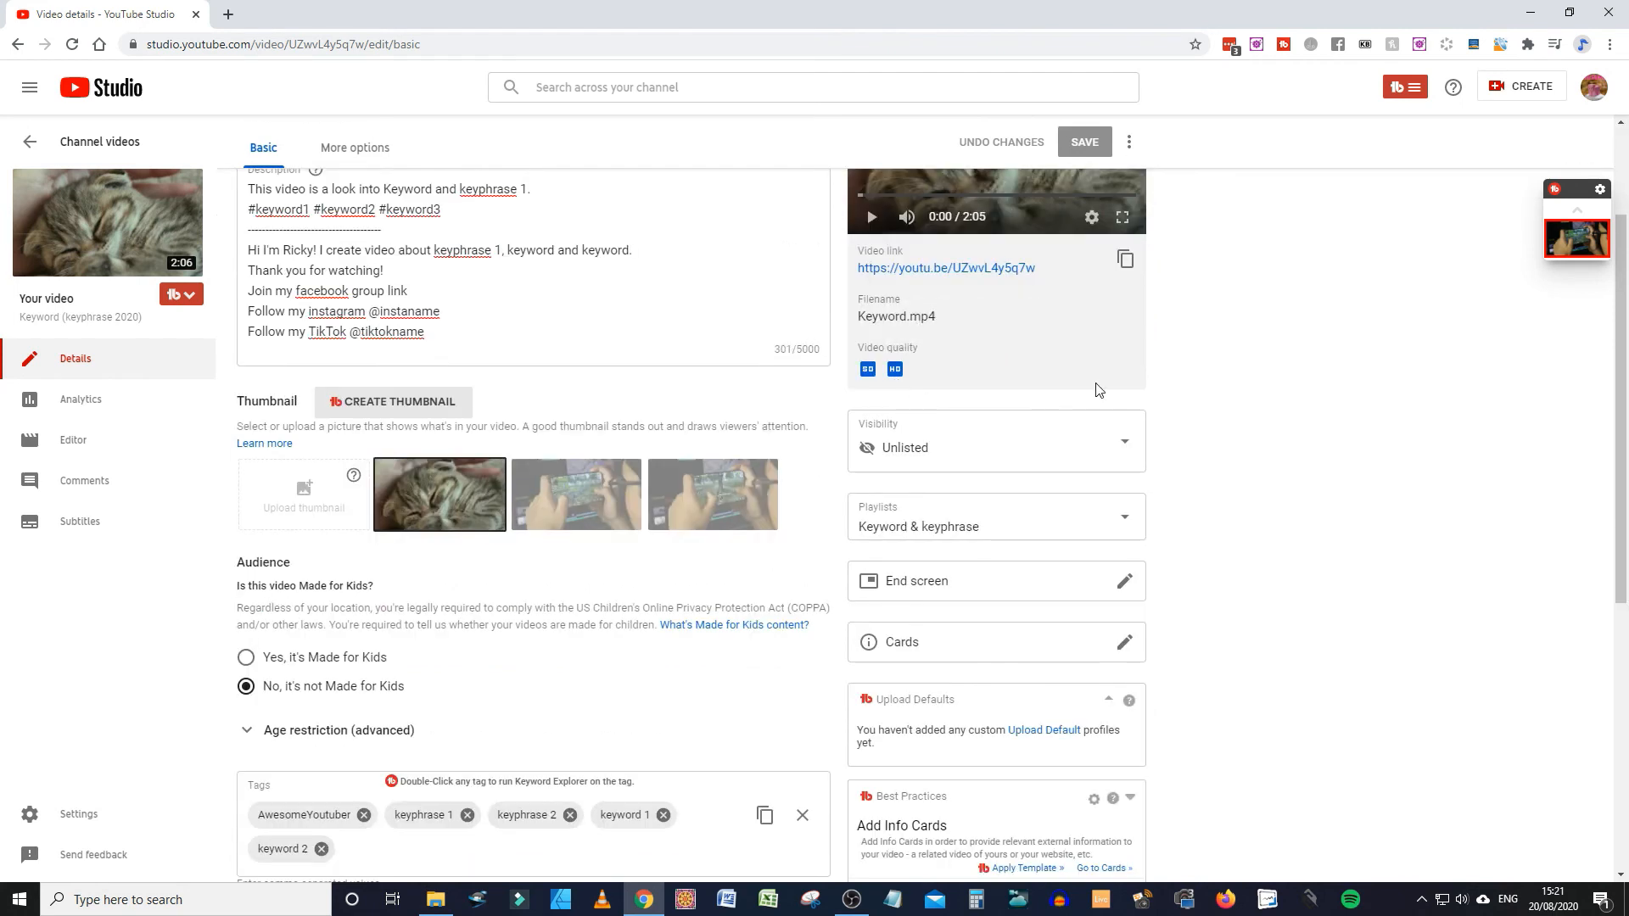
mouse_move(868, 380)
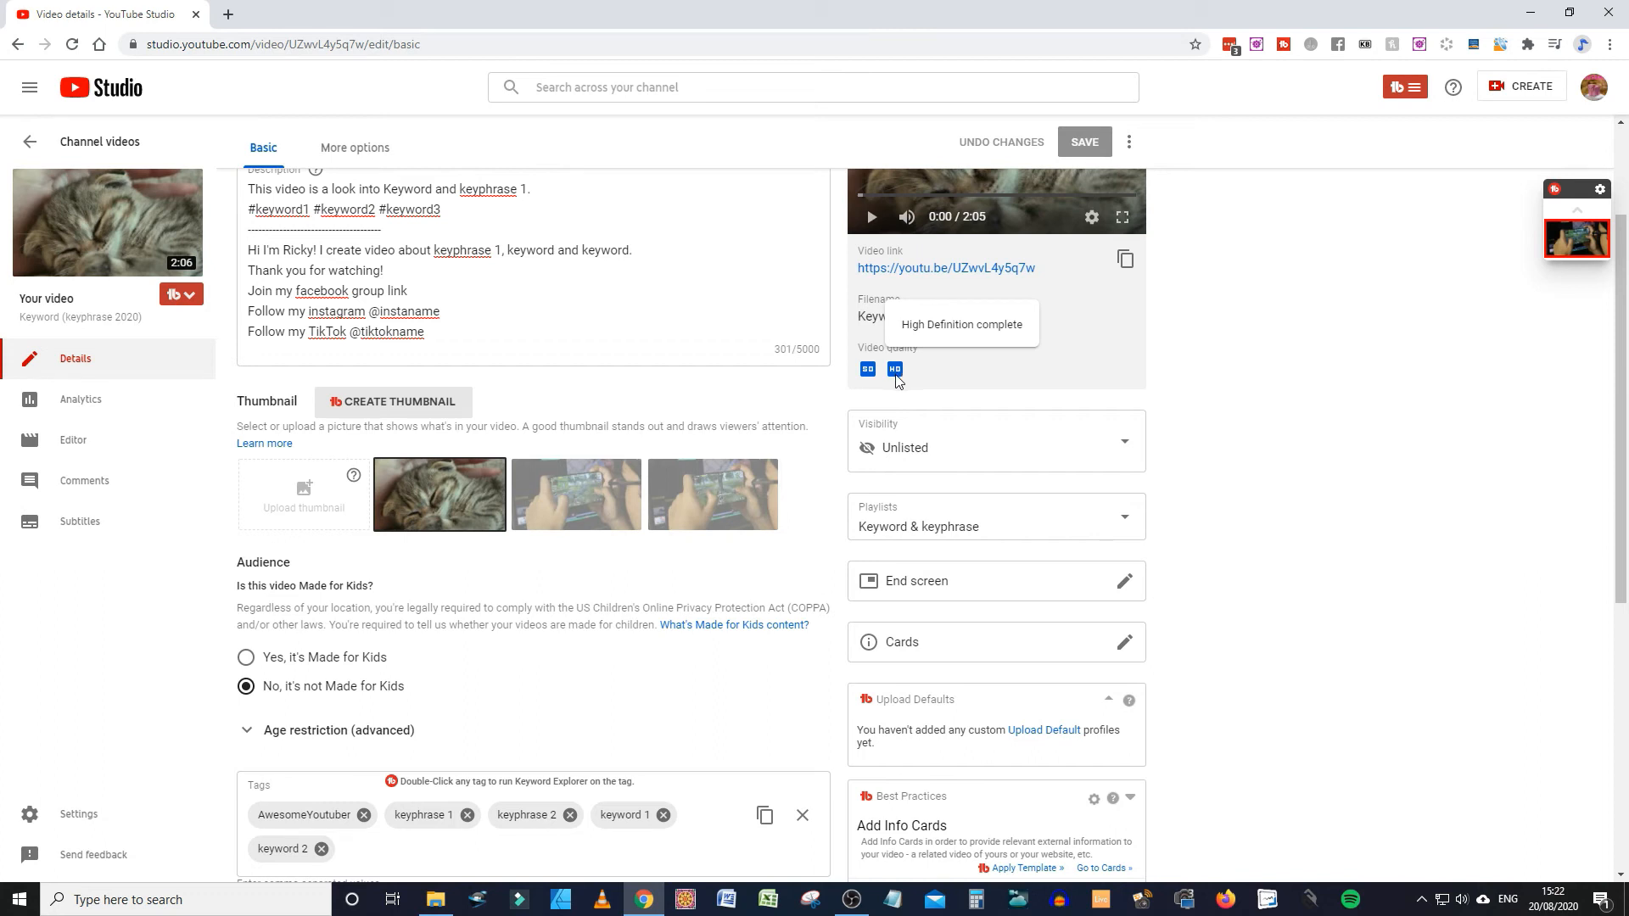
scroll(412, 406, "up", 2)
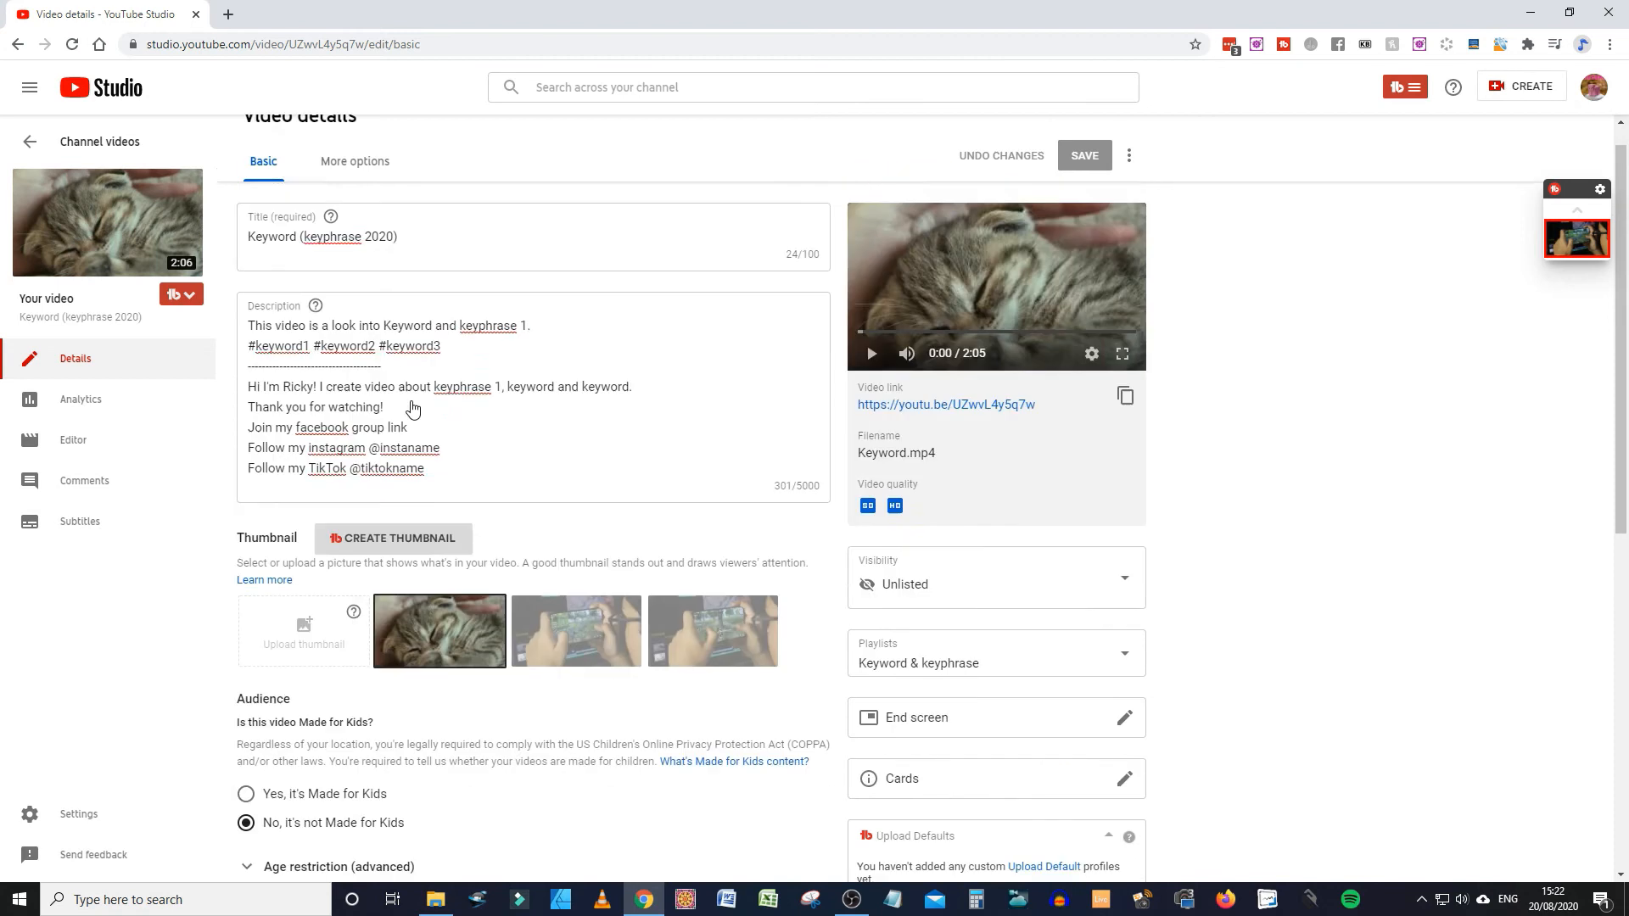
scroll(374, 420, "down", 3)
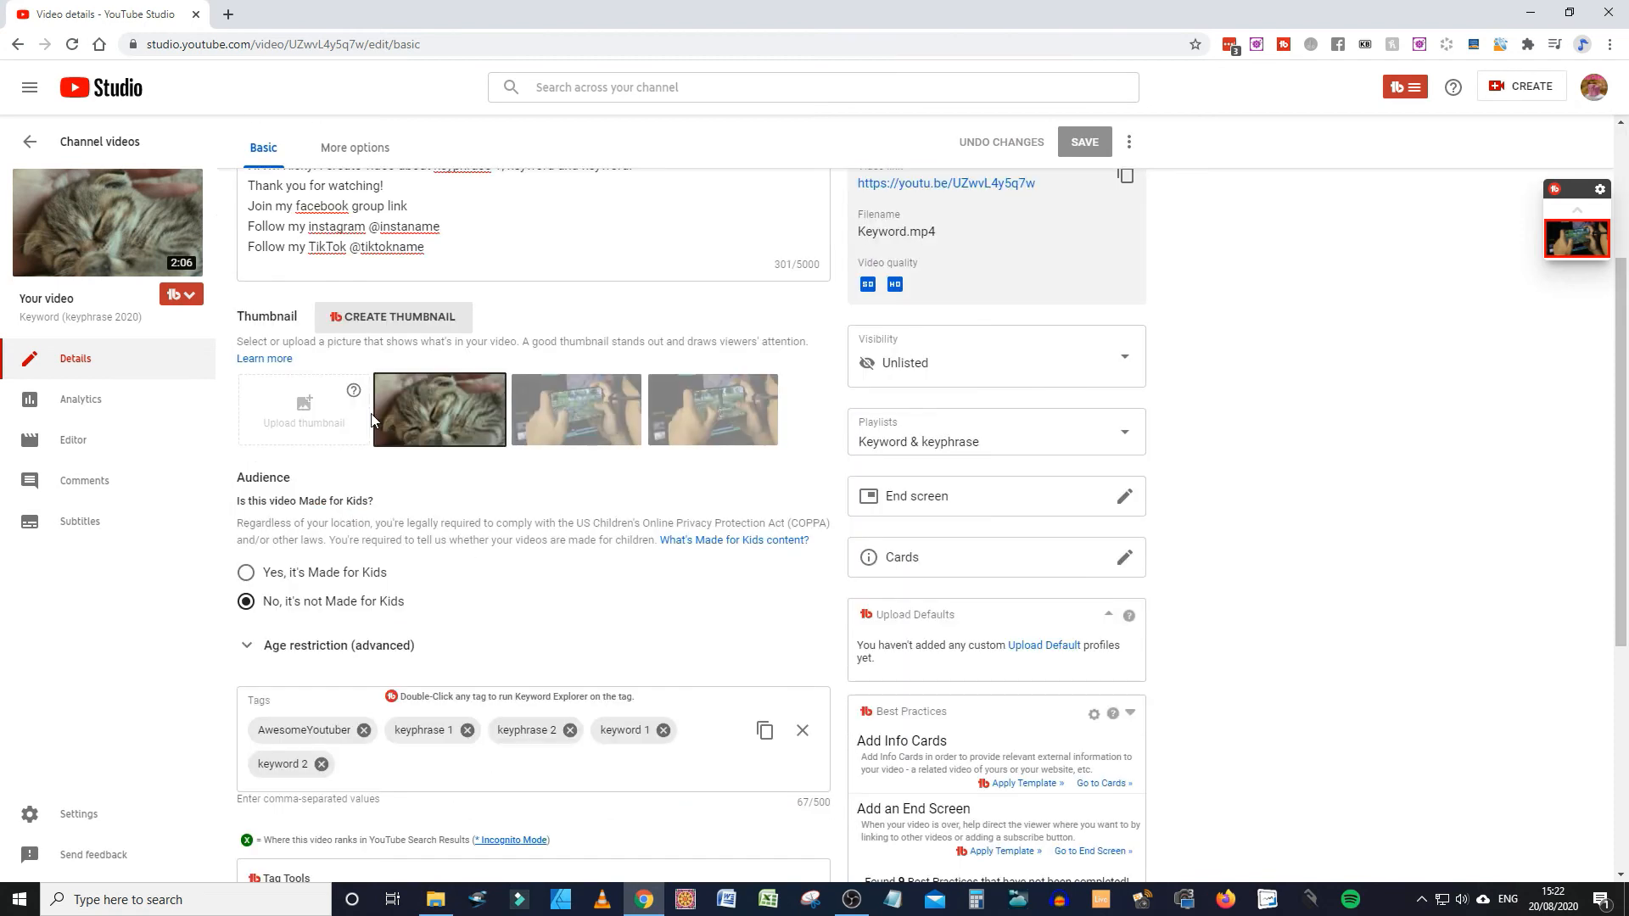
Look through the video's Analytics, Editor, Comments (including Held for review) and Subtitles pages
scroll(366, 422, "up", 2)
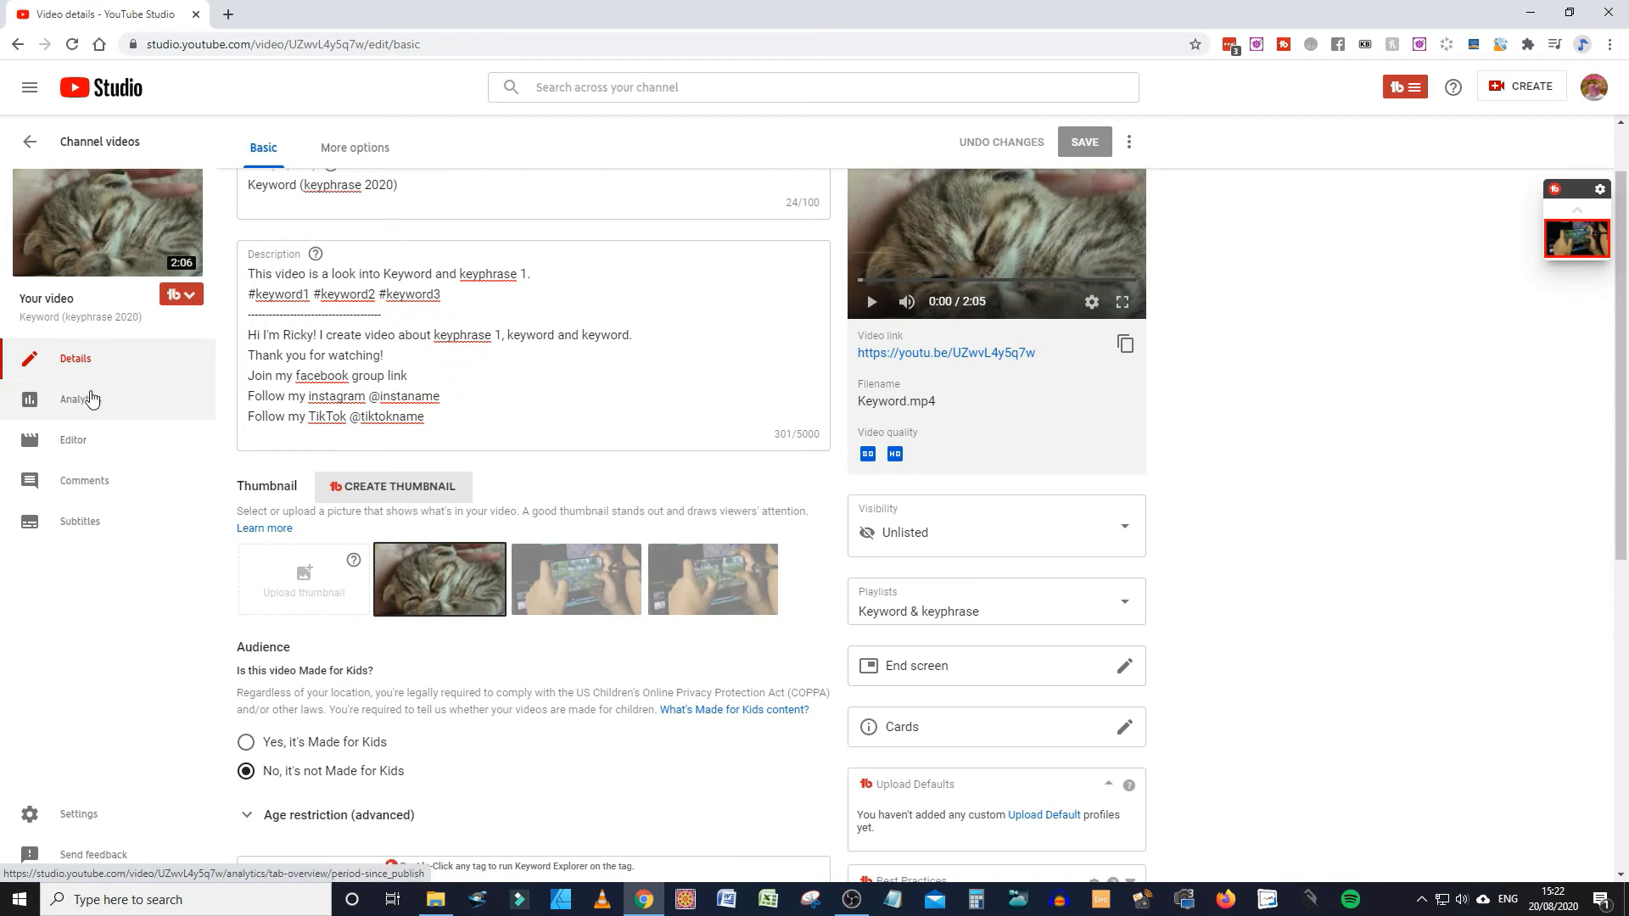
left_click(98, 409)
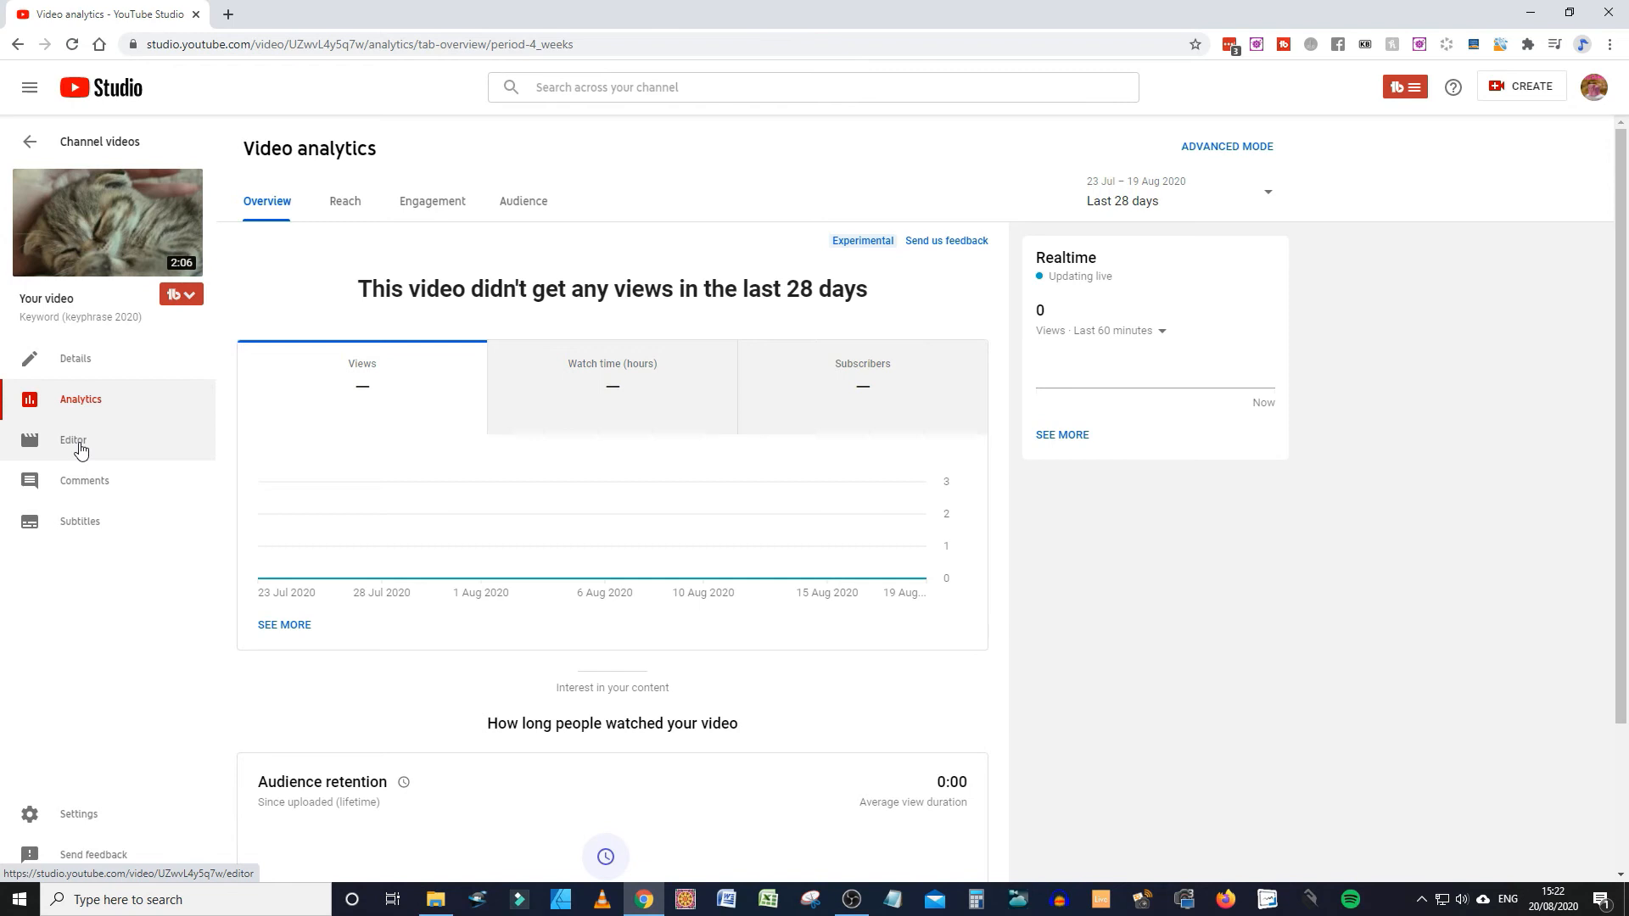
left_click(81, 448)
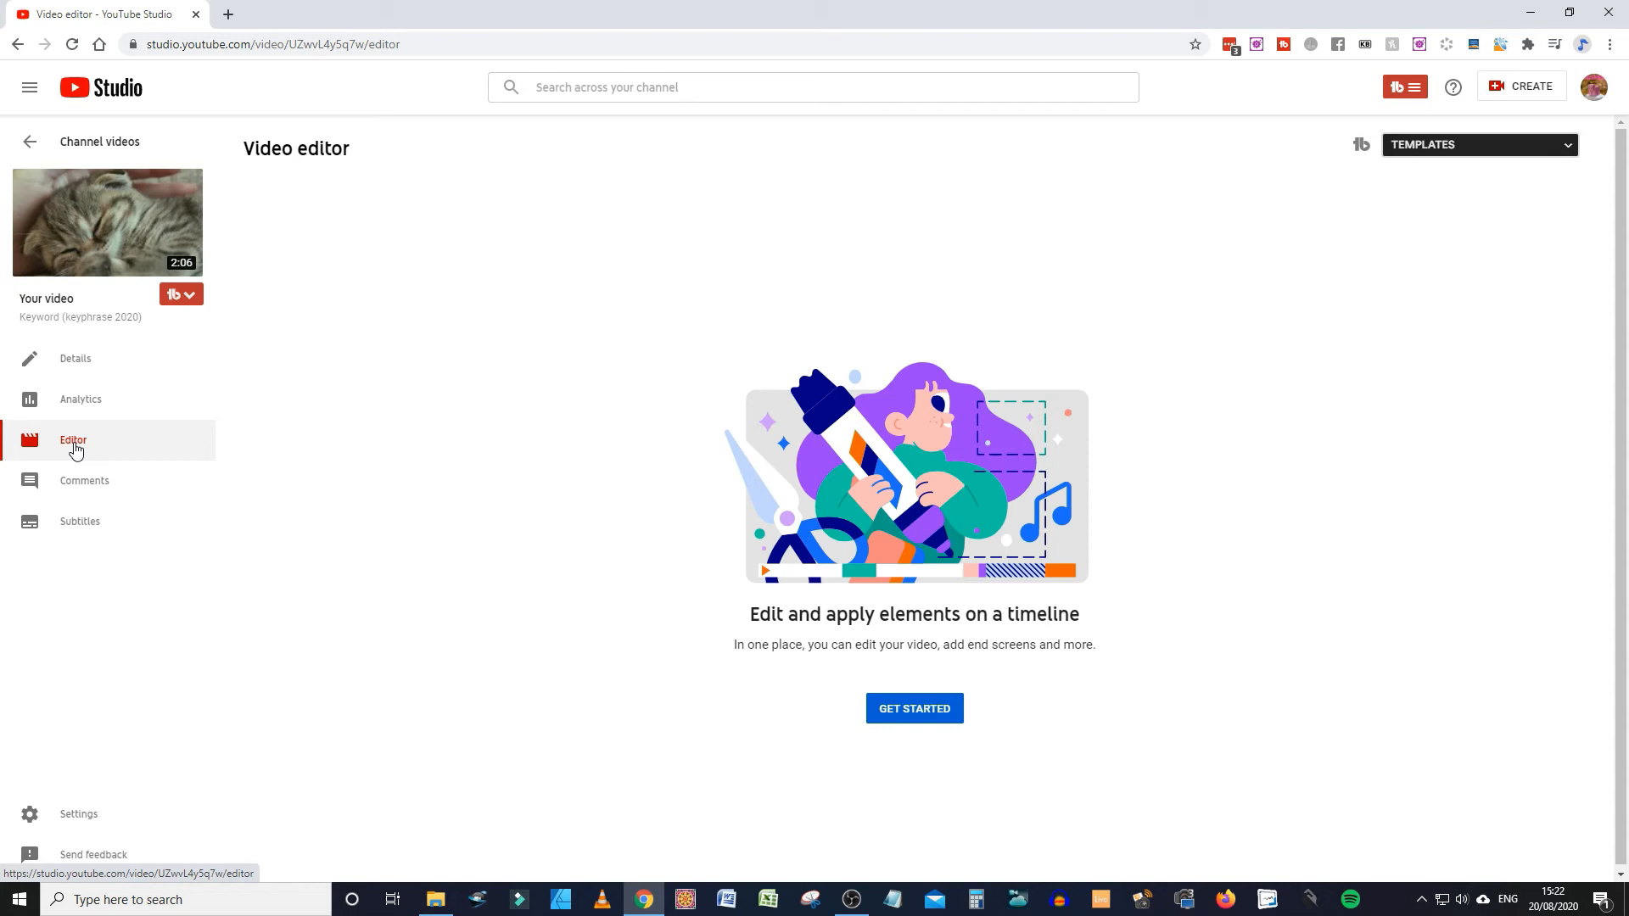
left_click(82, 482)
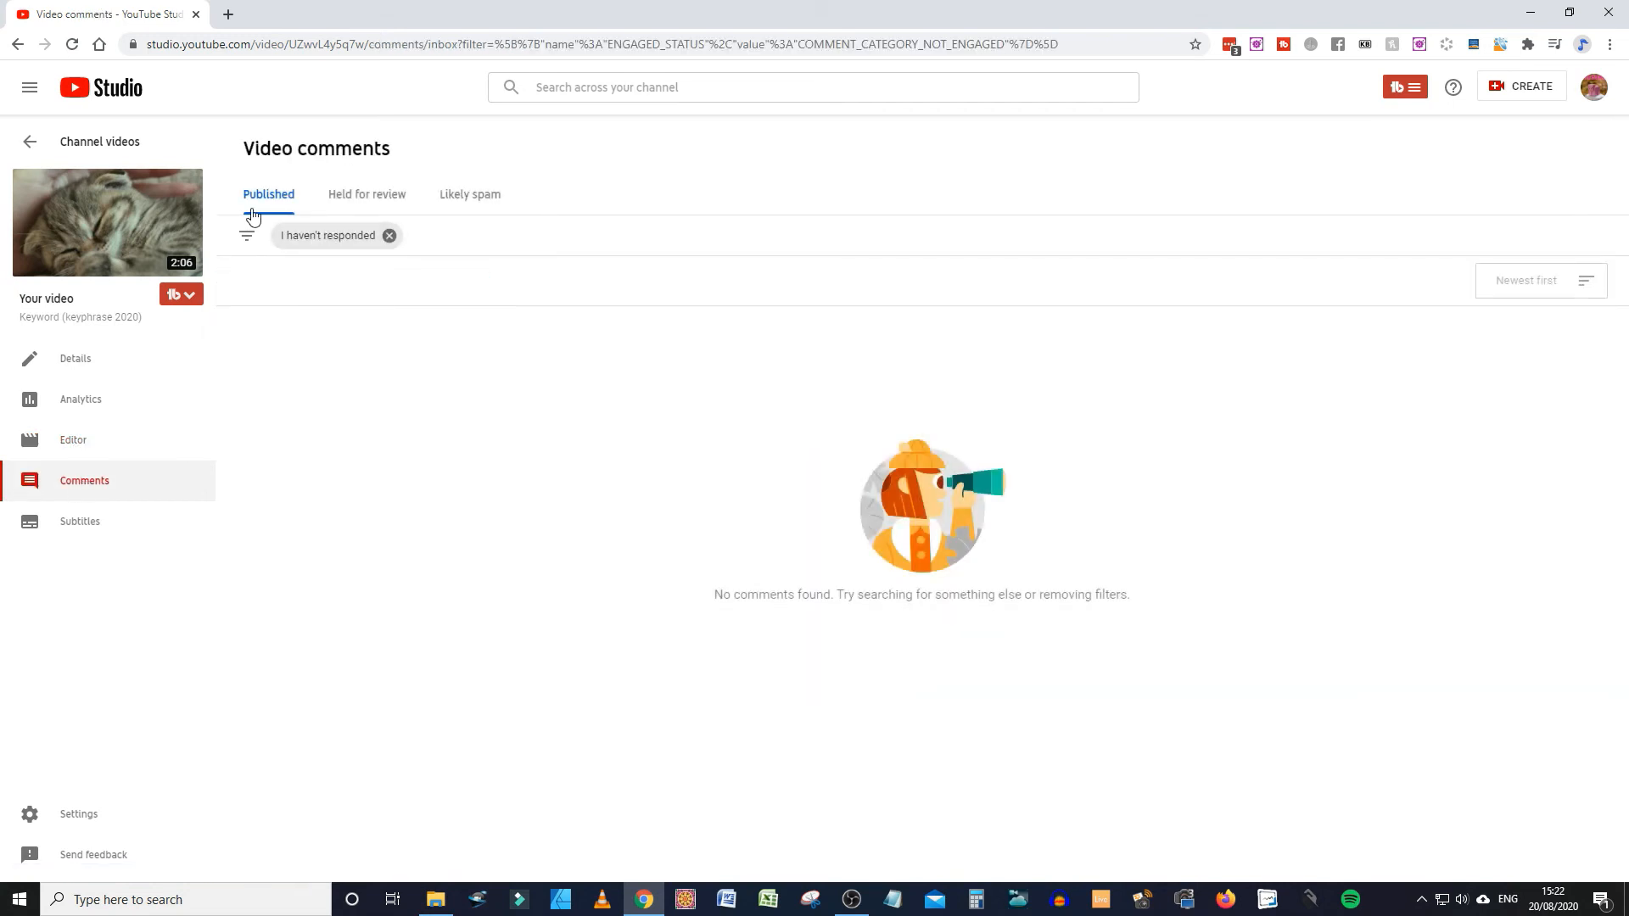
left_click(368, 197)
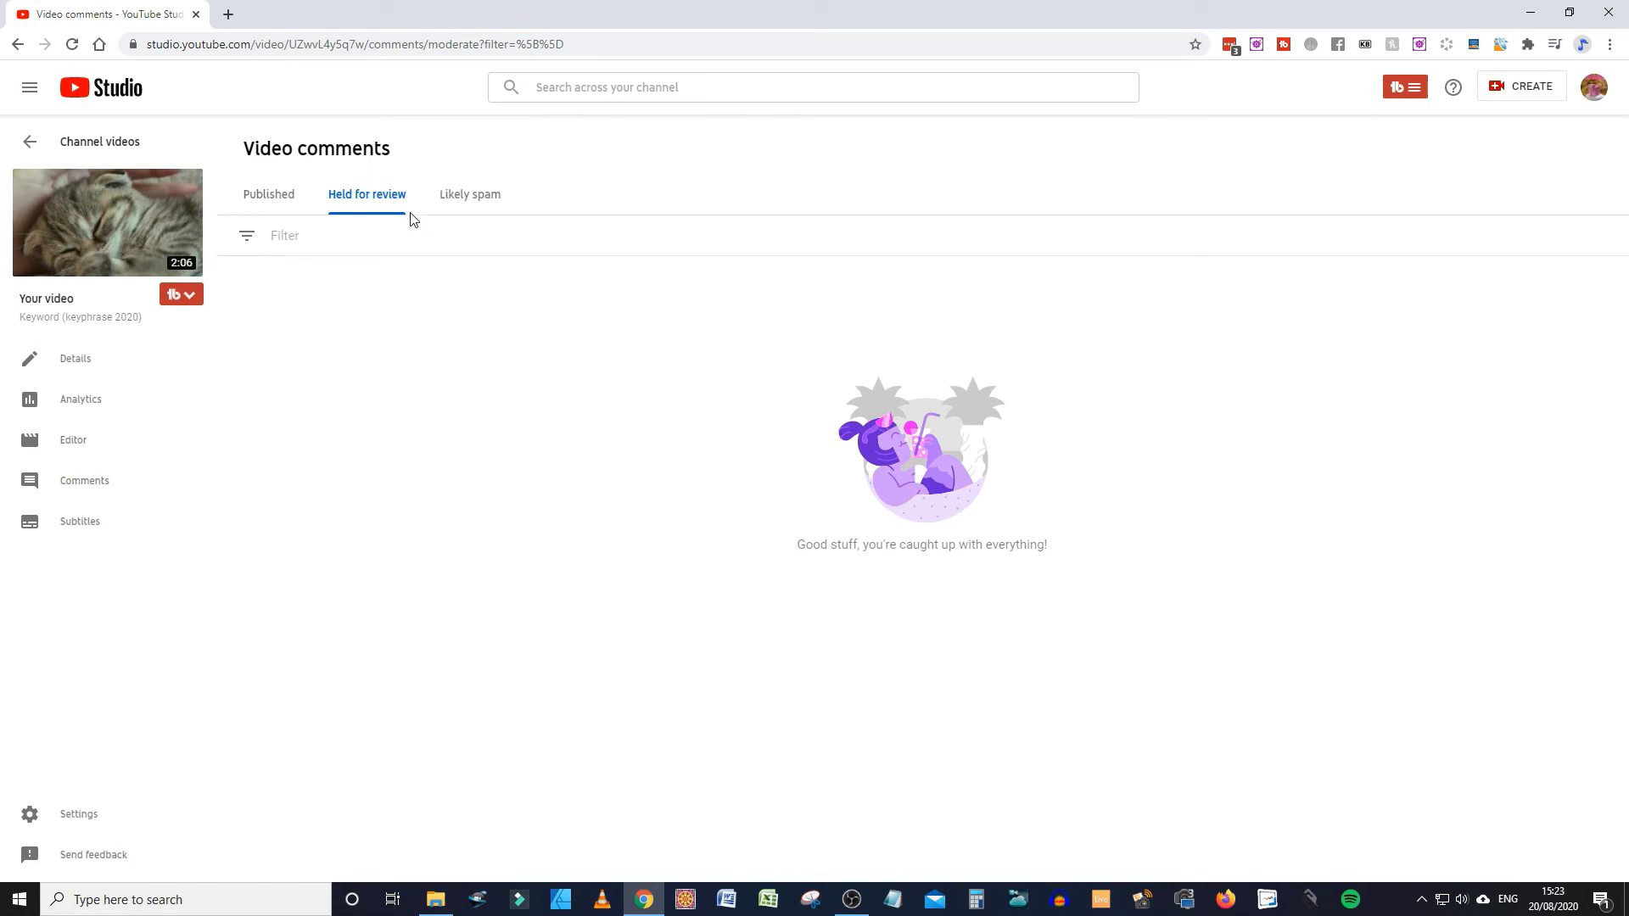
left_click(96, 525)
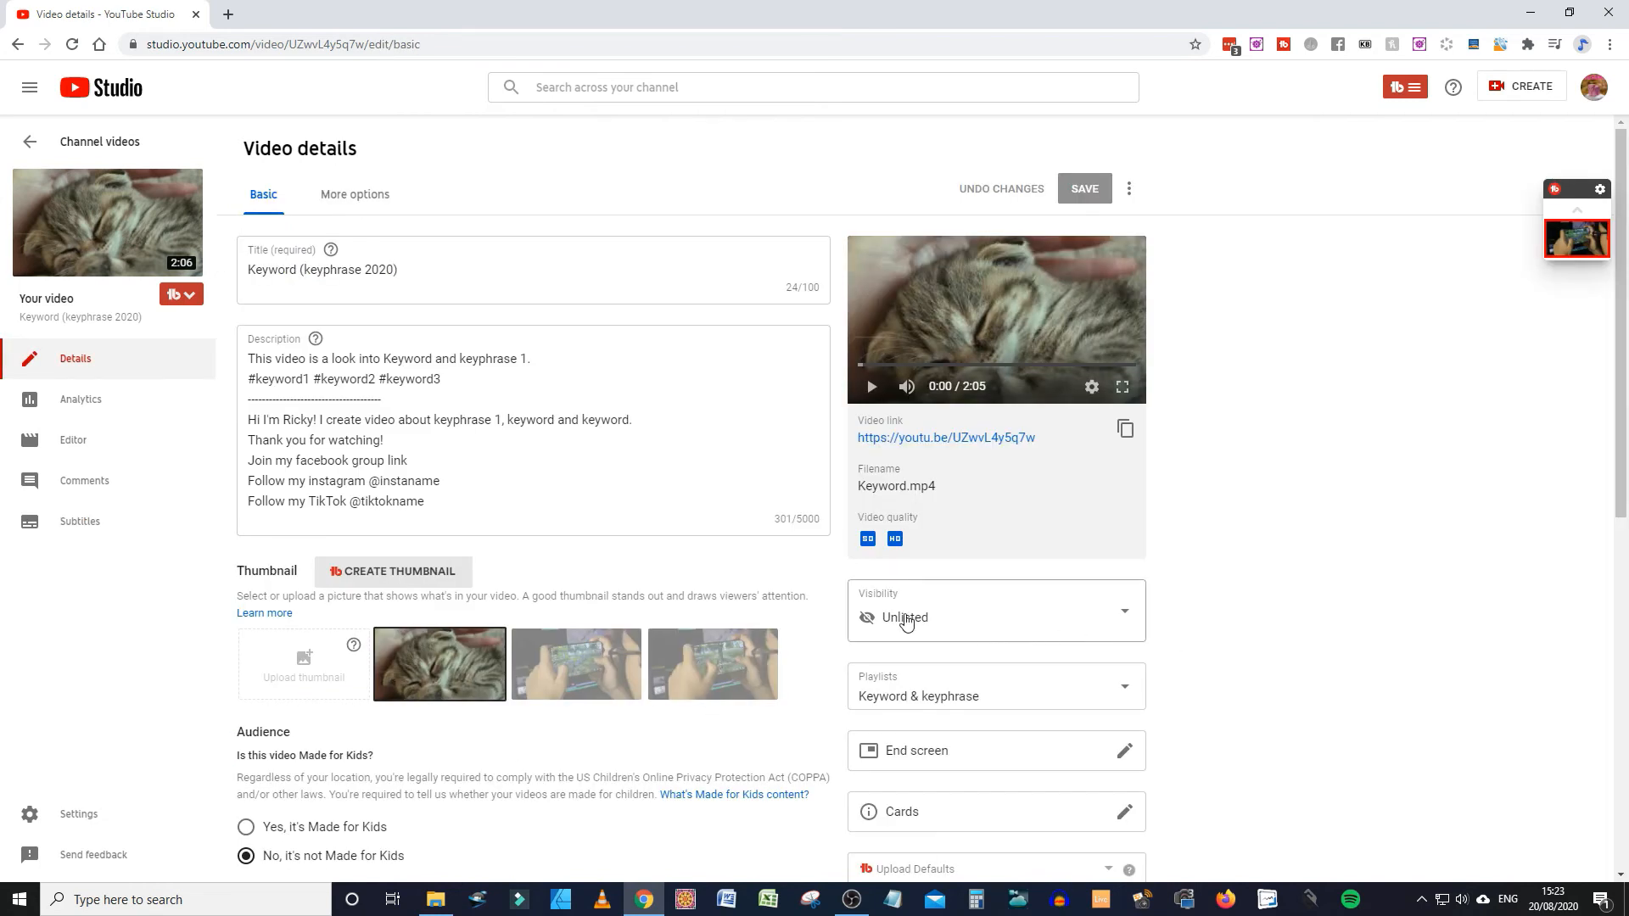
Check the Visibility choices for the video, including Public, instant Premiere and Schedule, and close them without changing anything
left_click(905, 622)
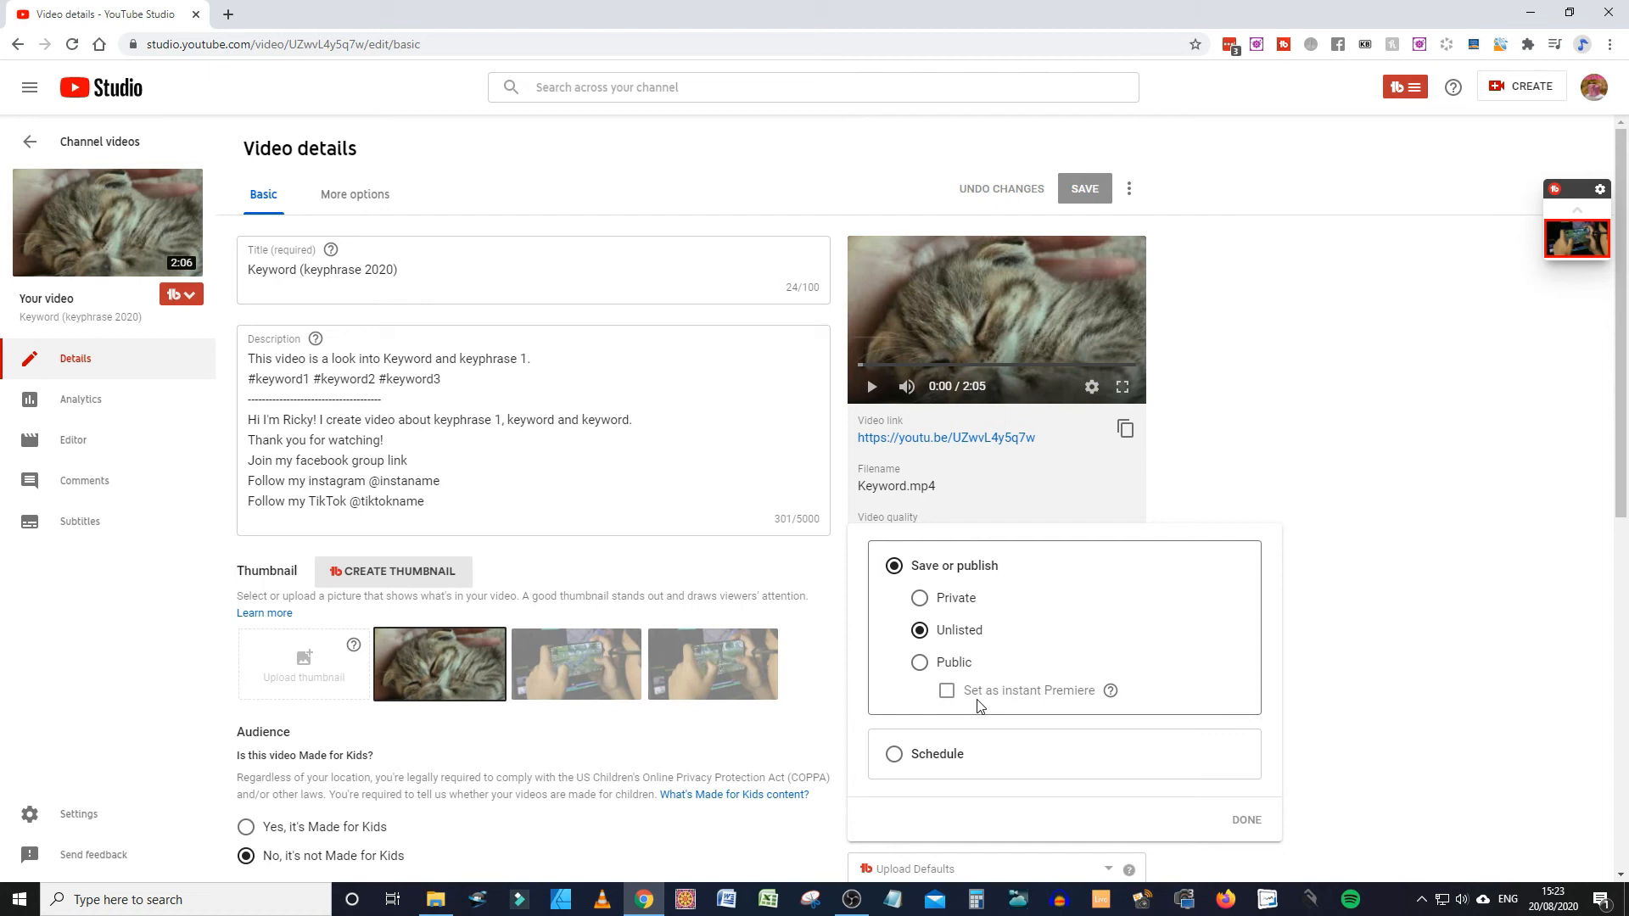
left_click(1277, 618)
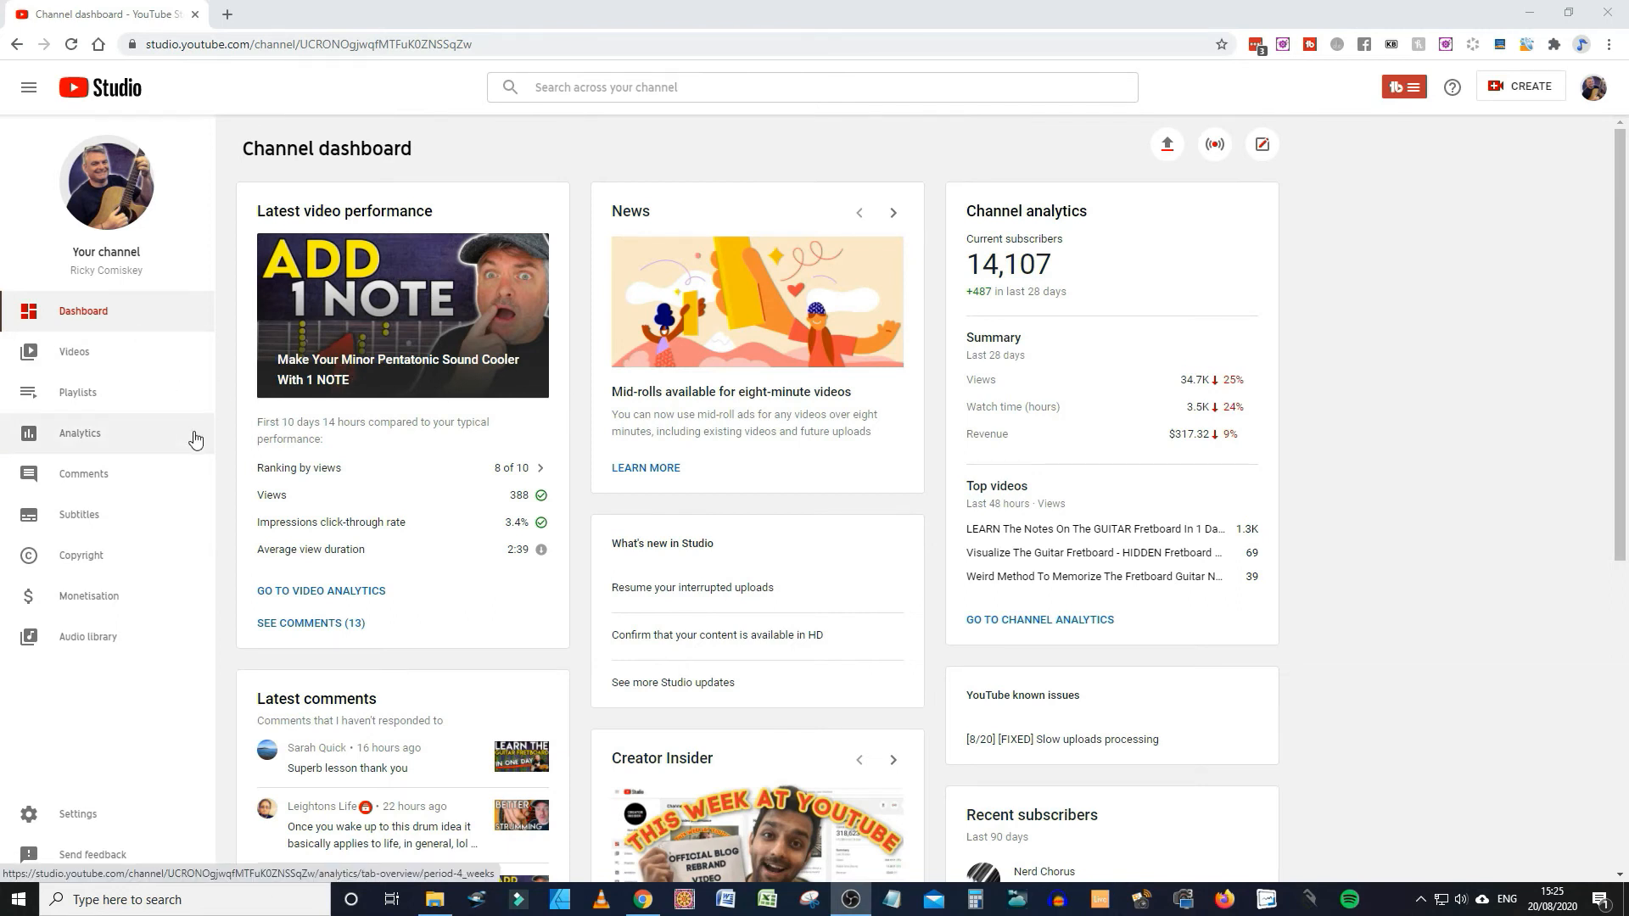
Look over the established channel's dashboard, including the latest comments and the channel analytics
scroll(388, 445, "down", 3)
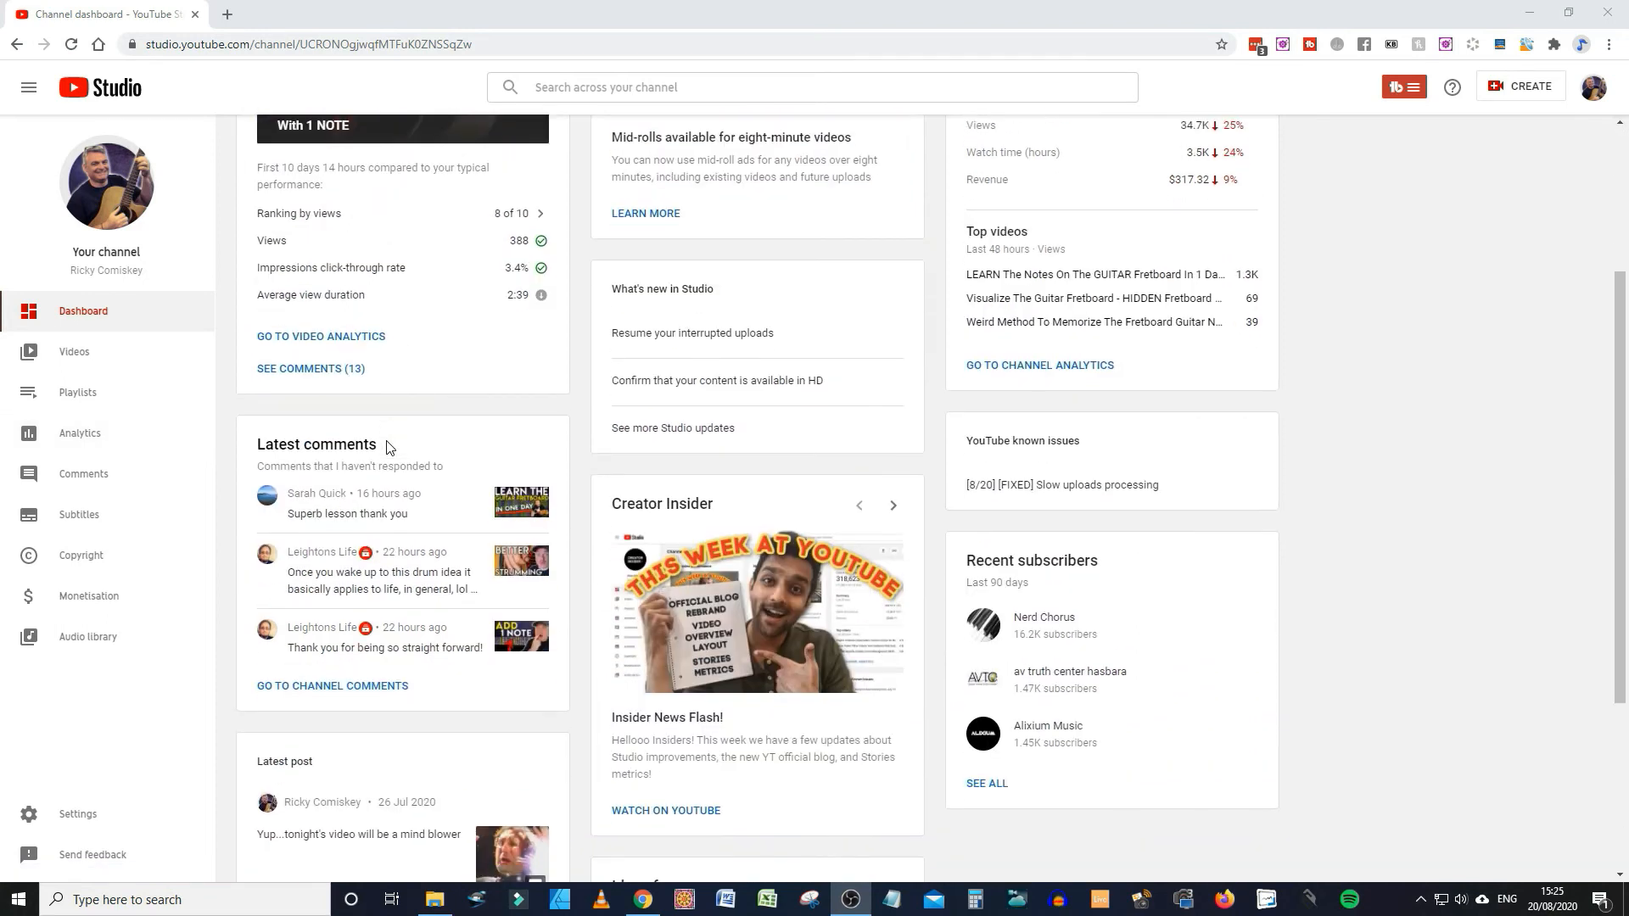
scroll(389, 447, "up", 1)
scroll(388, 445, "up", 1)
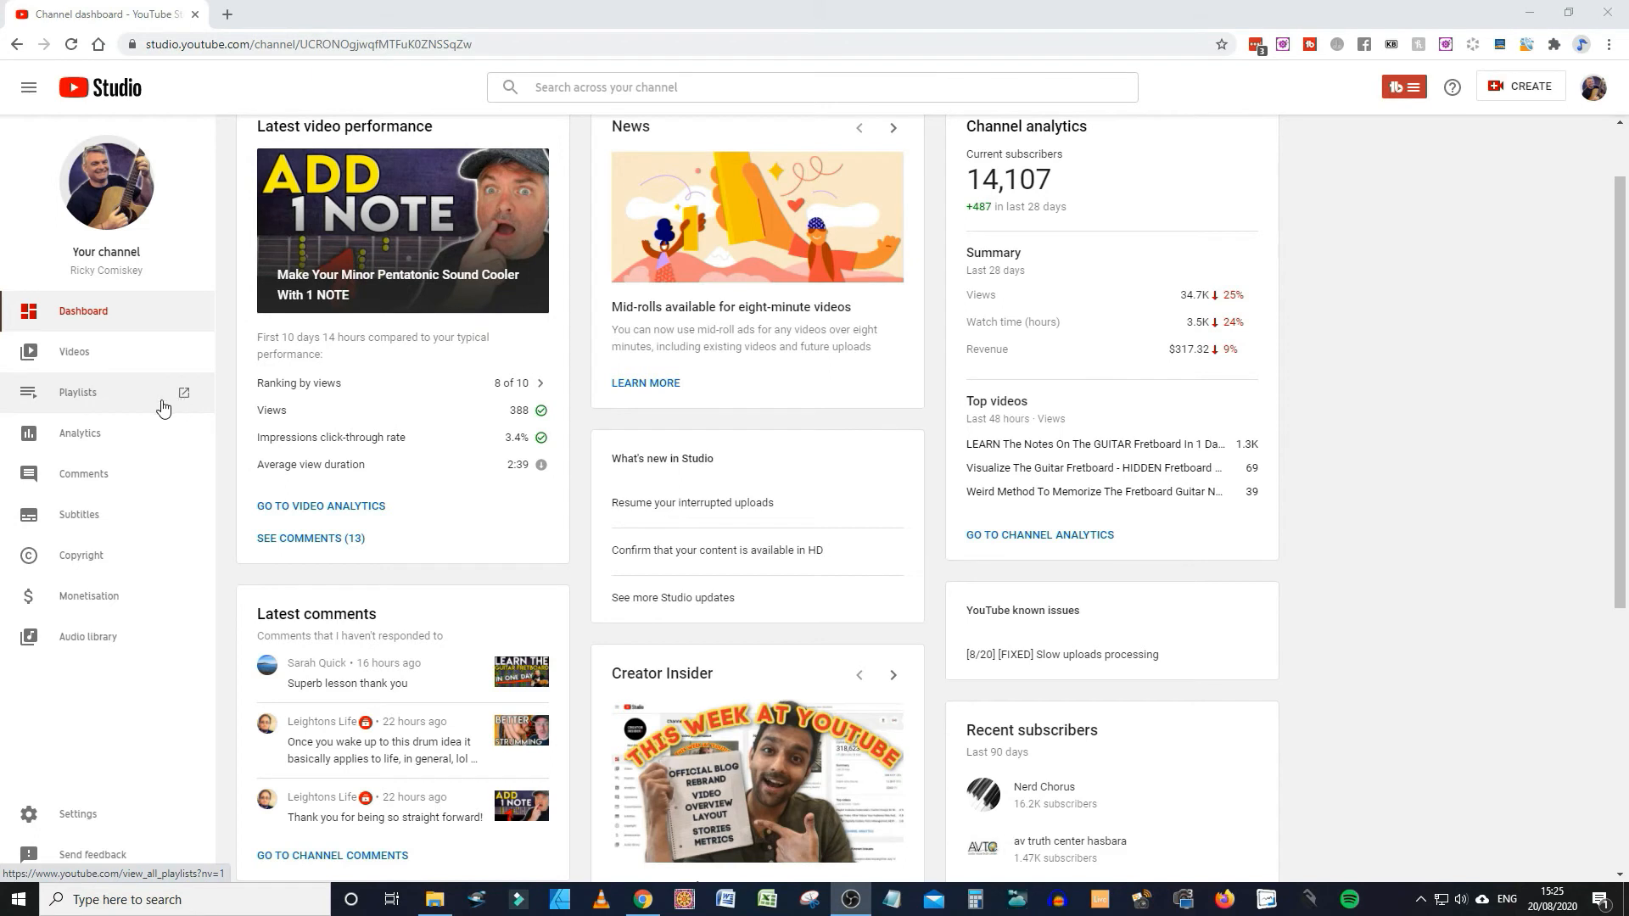
Open the channel's playlists and bring up the "Understanding Musical Intervals" playlist for editing
left_click(99, 398)
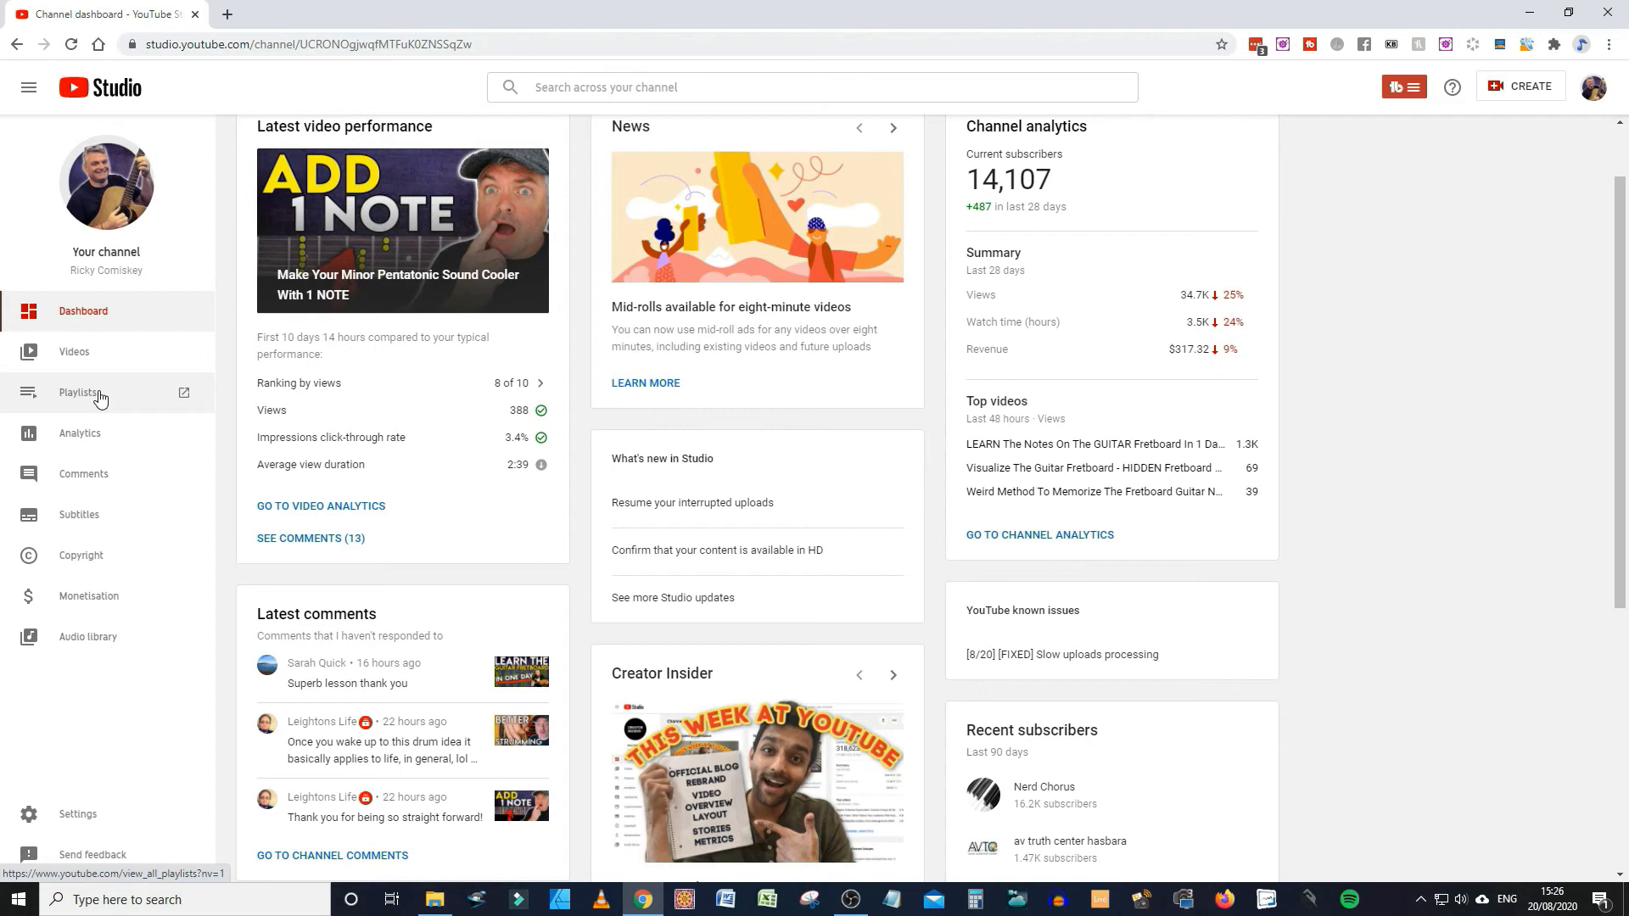
left_click(99, 395)
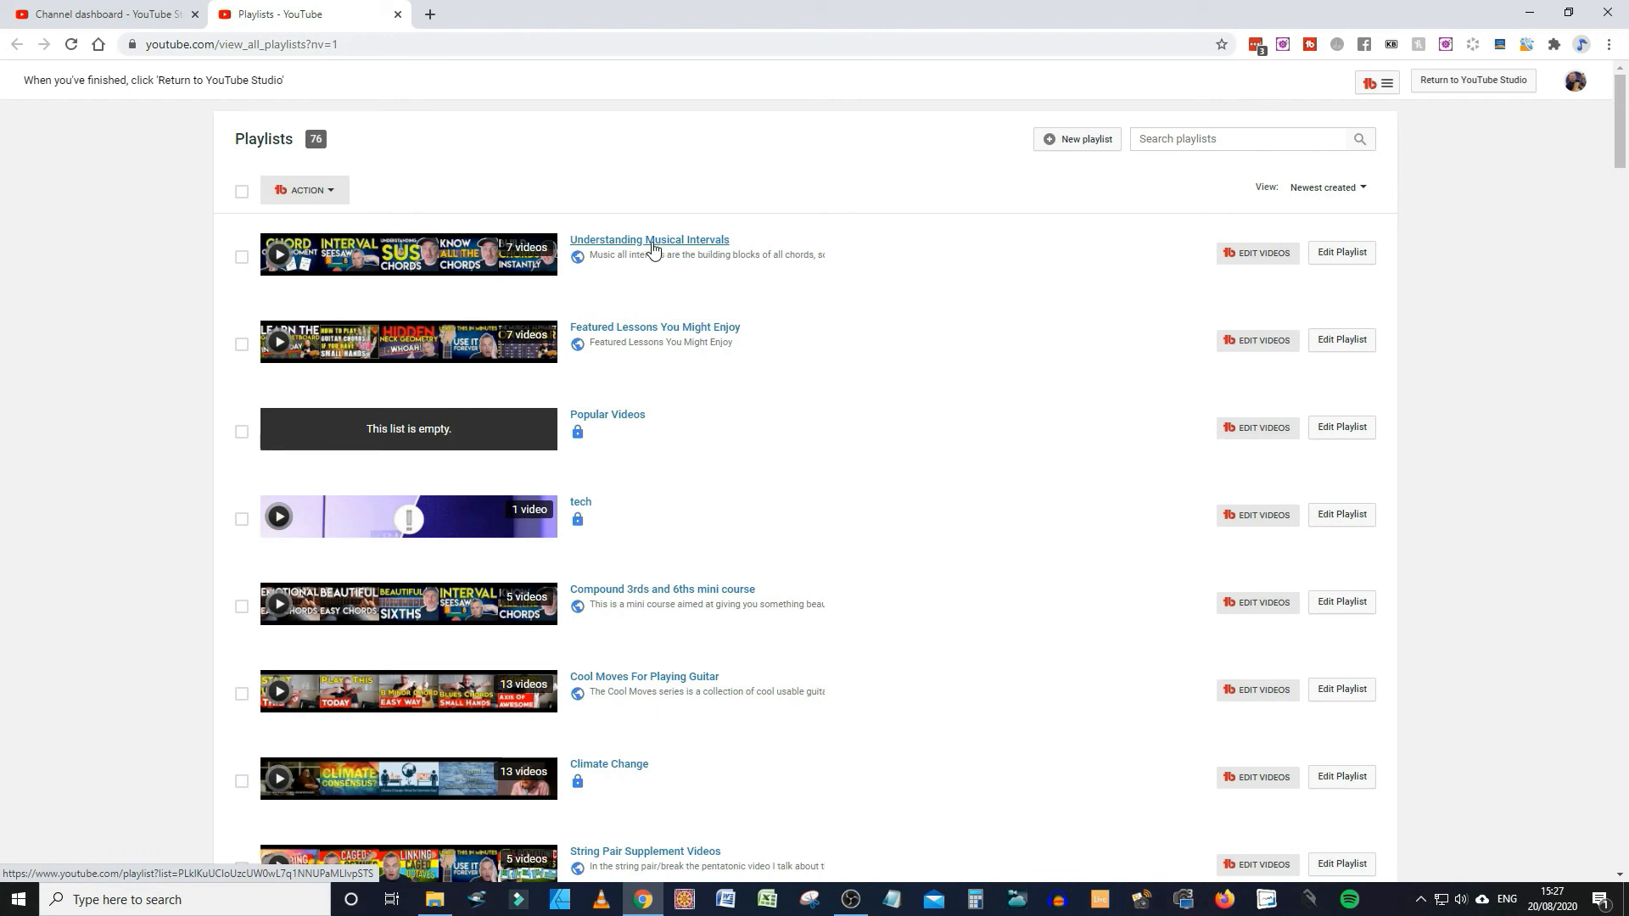
left_click(1340, 257)
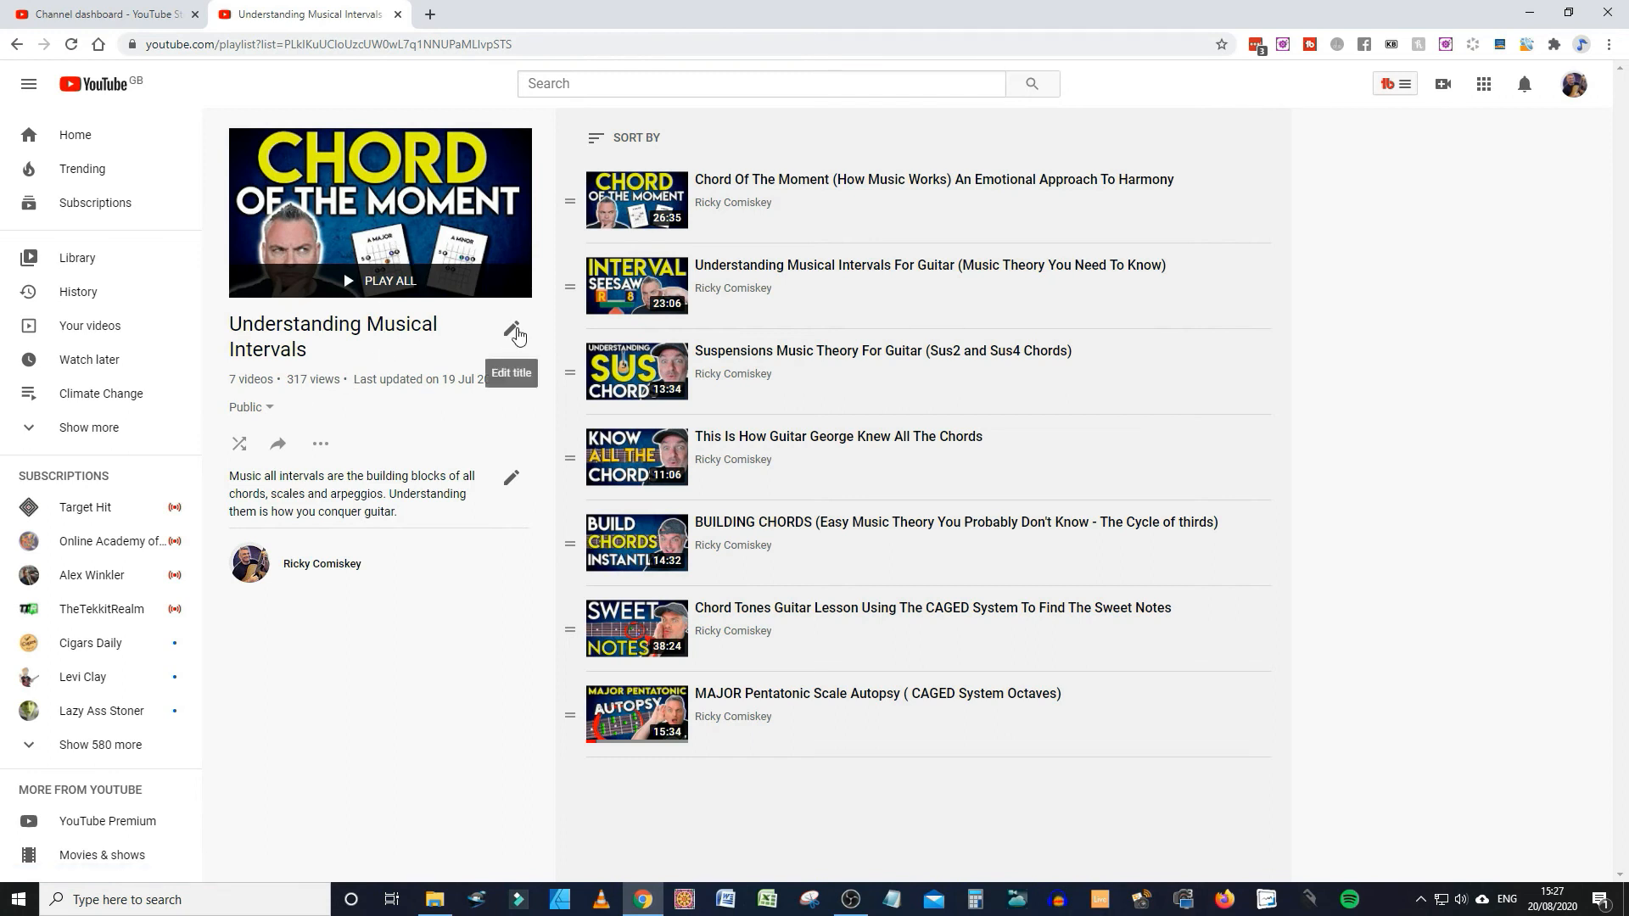
Open the playlist's title and description for editing to review the keywords in them
left_click(511, 329)
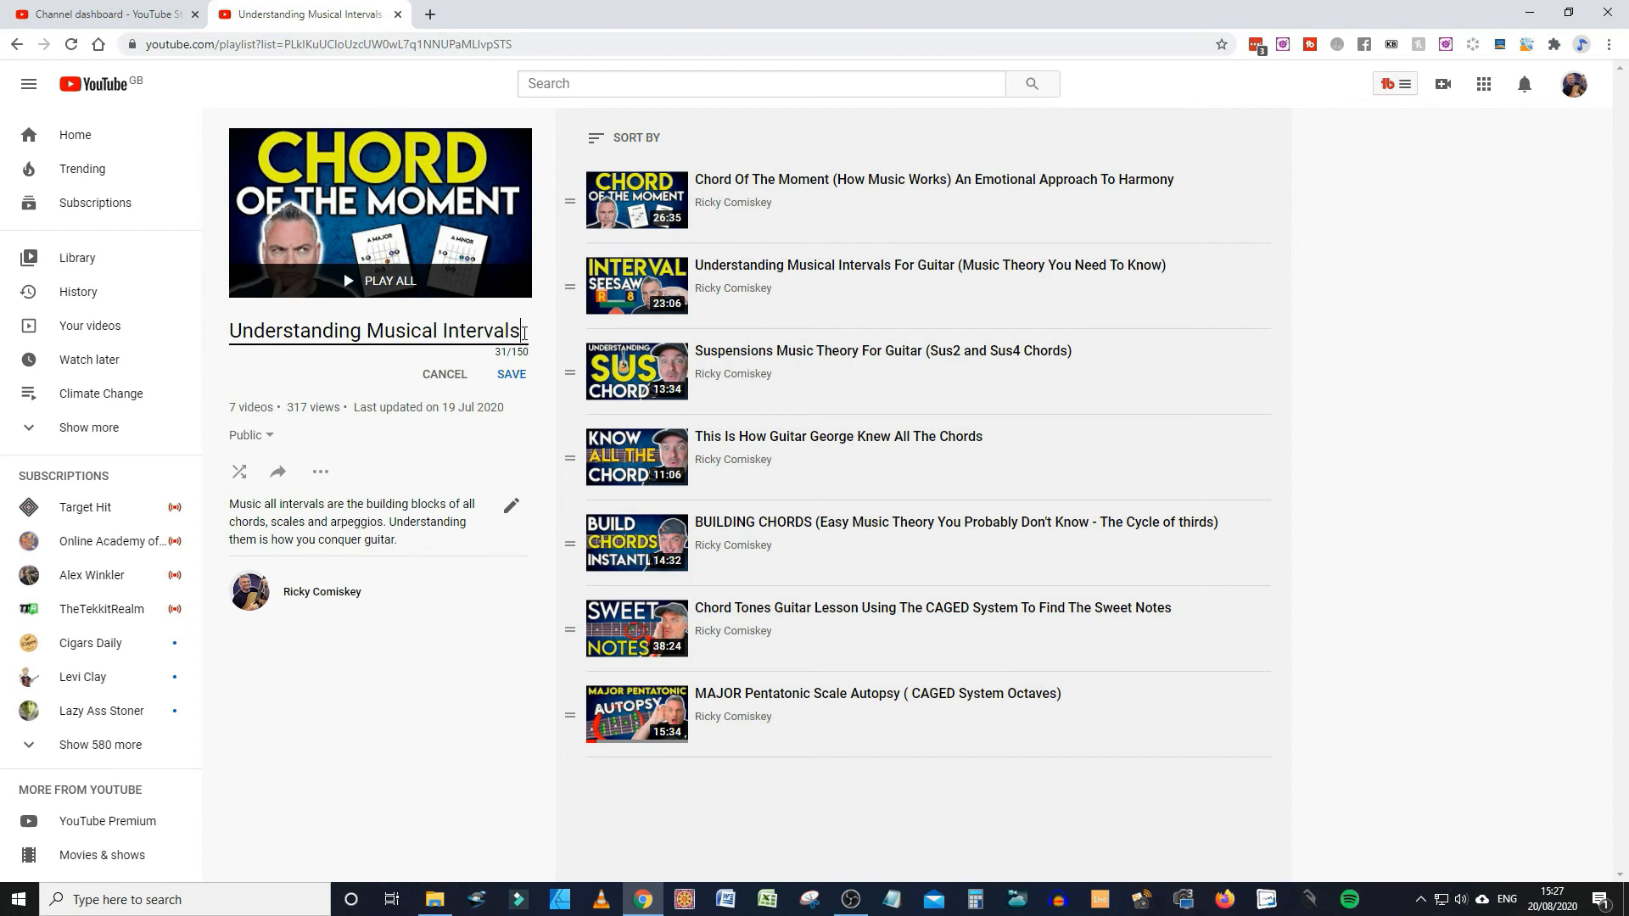
left_click_drag(367, 330, 527, 334)
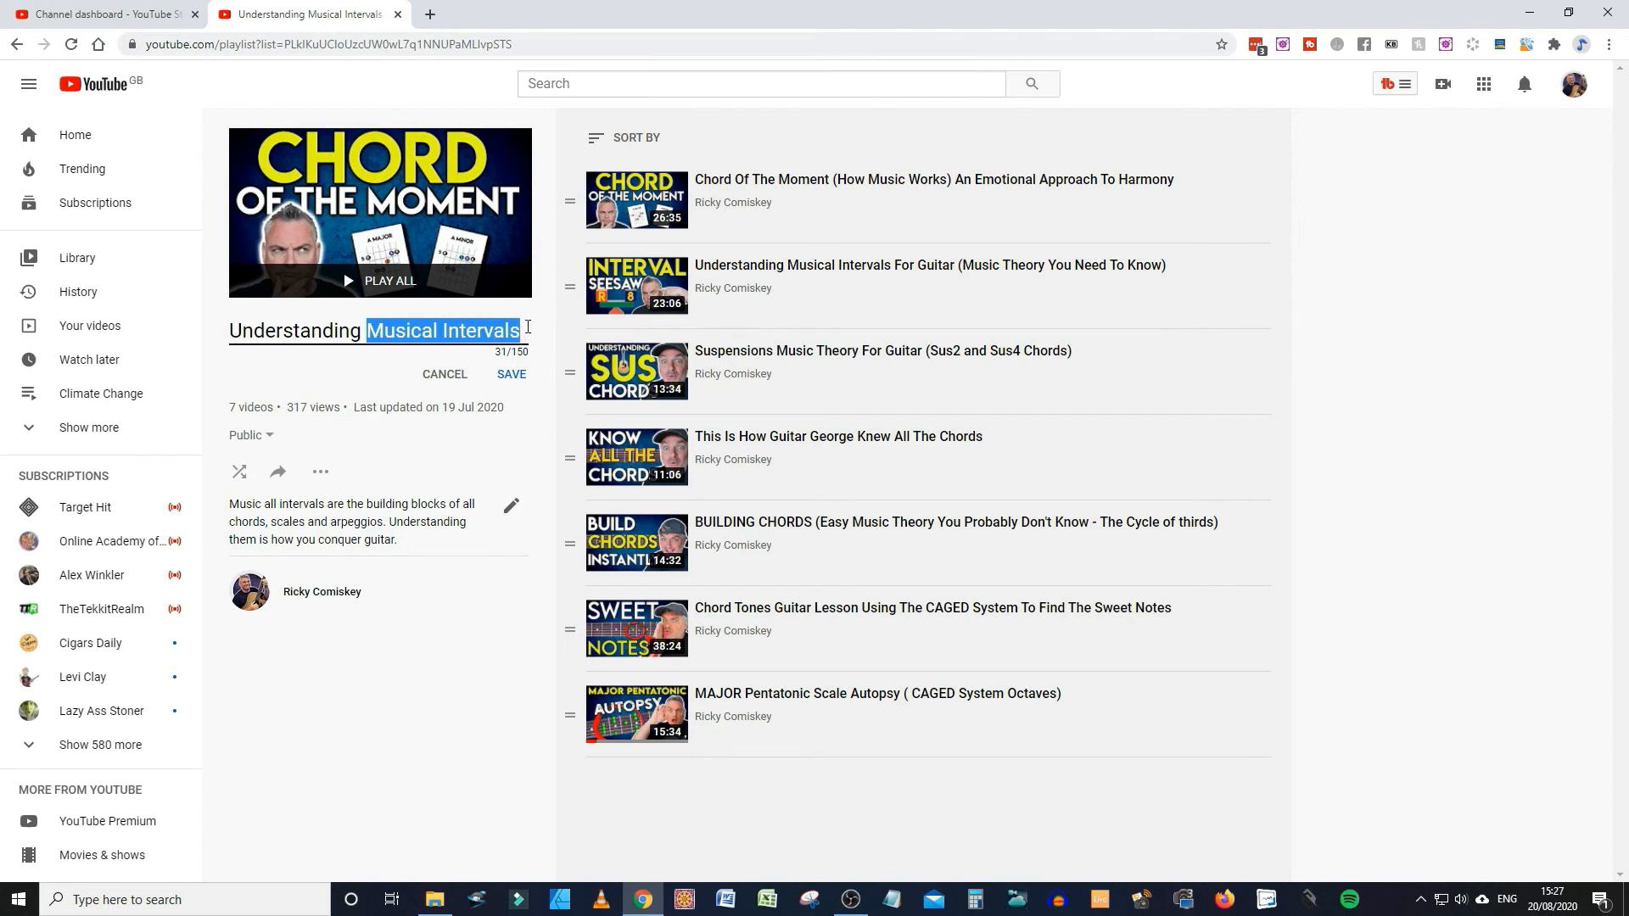
left_click(527, 328)
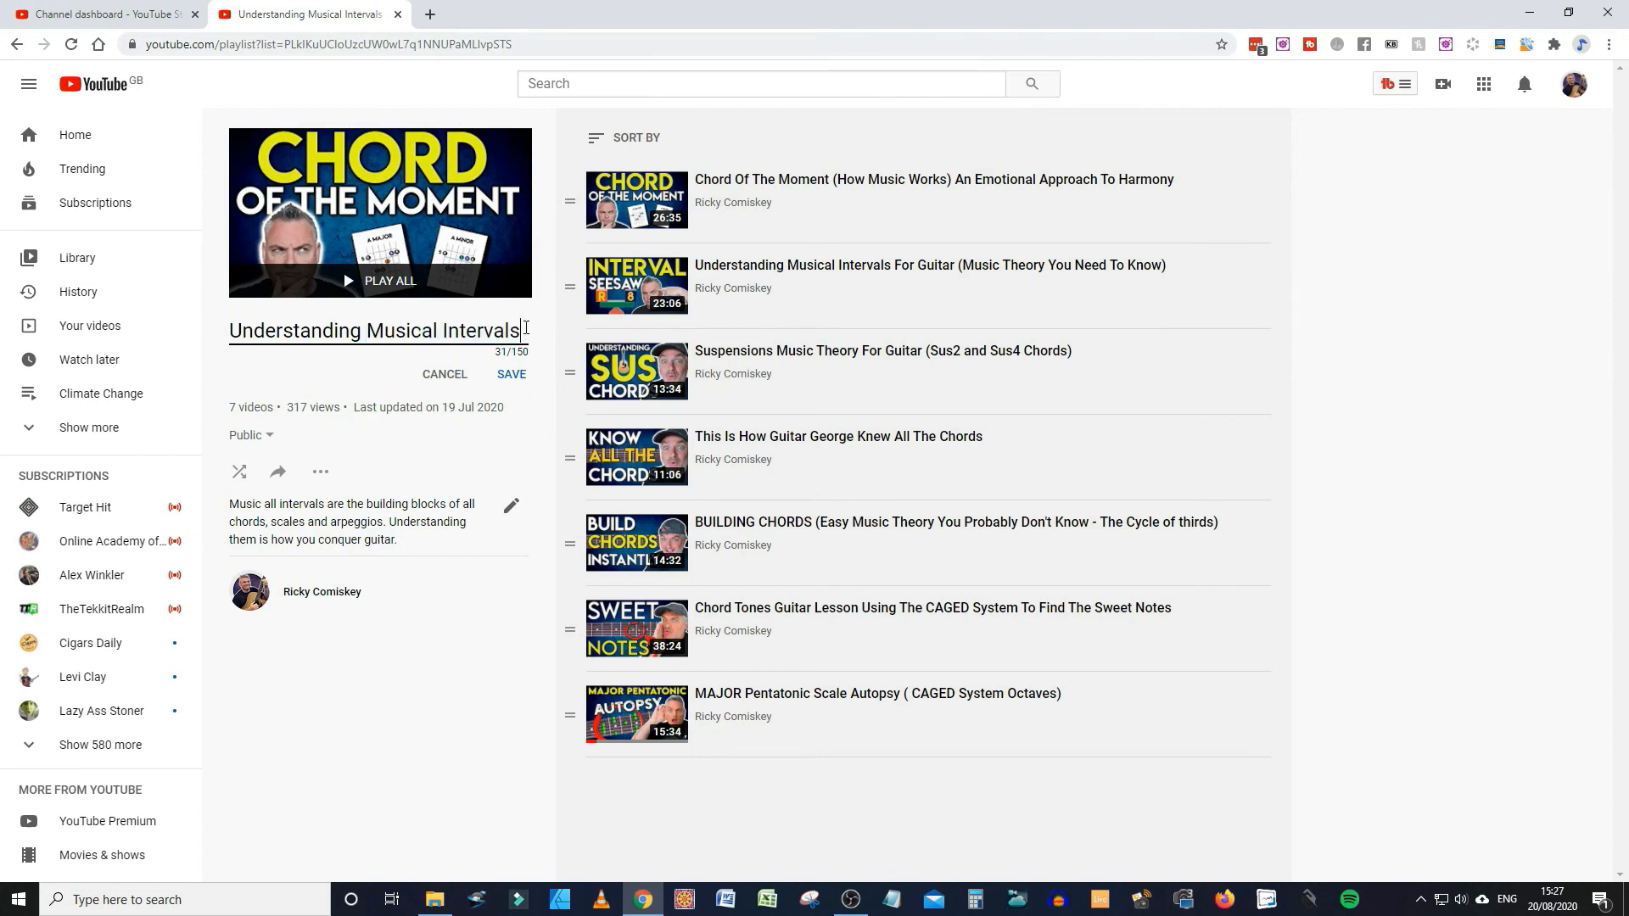
left_click(510, 505)
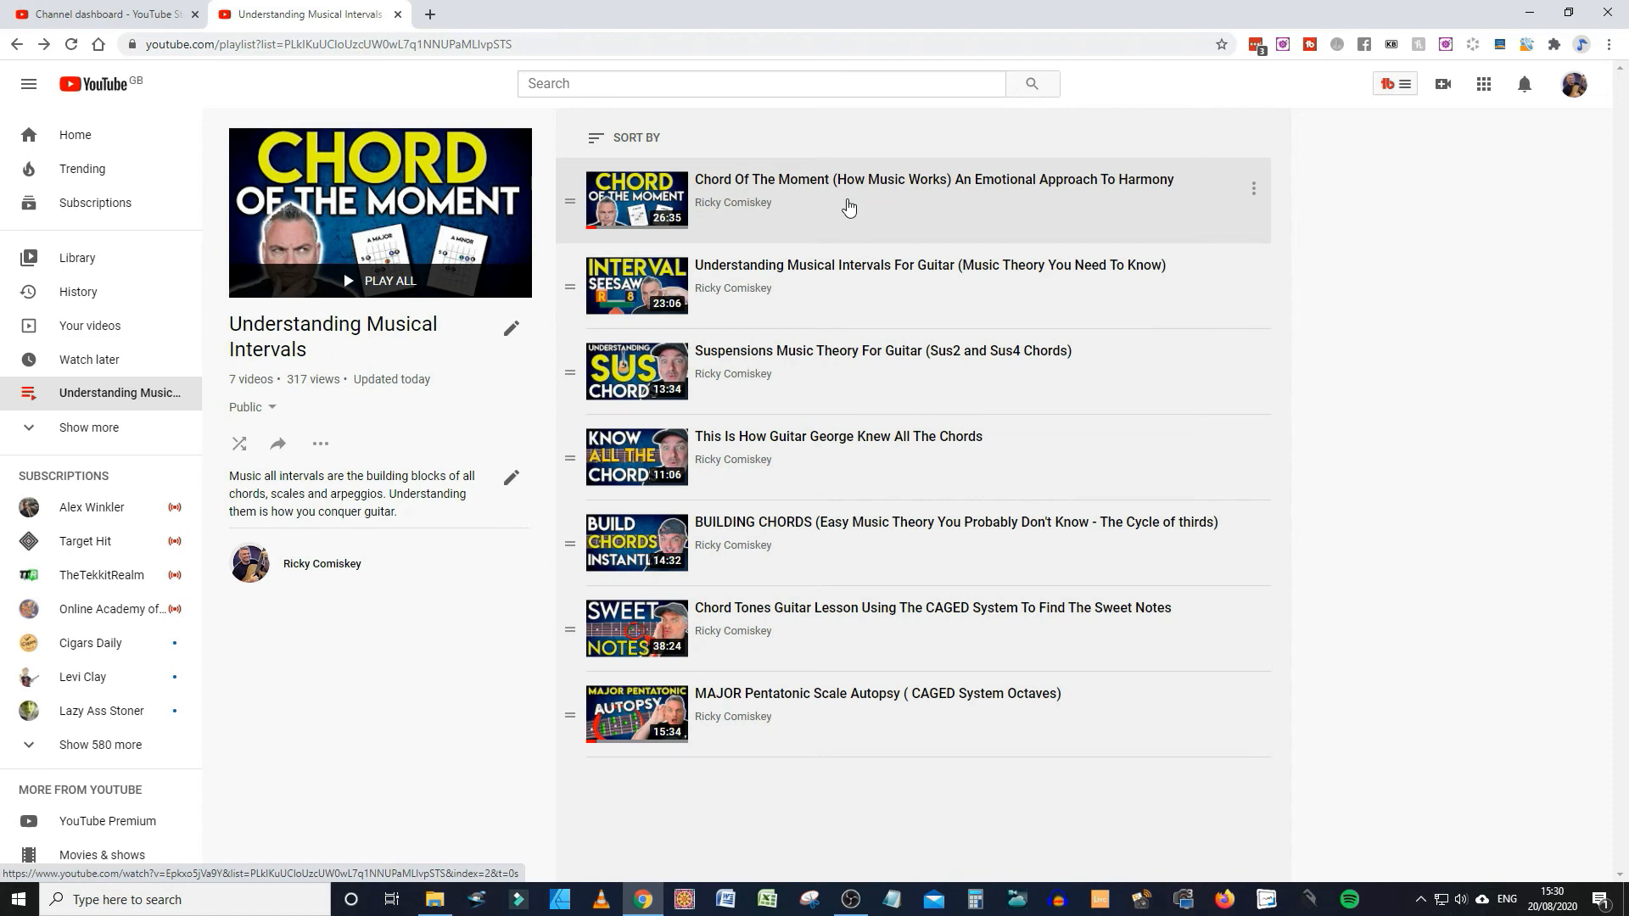
View "Chord Of The Moment" from the playlist to check its playlist and video end screen elements
left_click(848, 207)
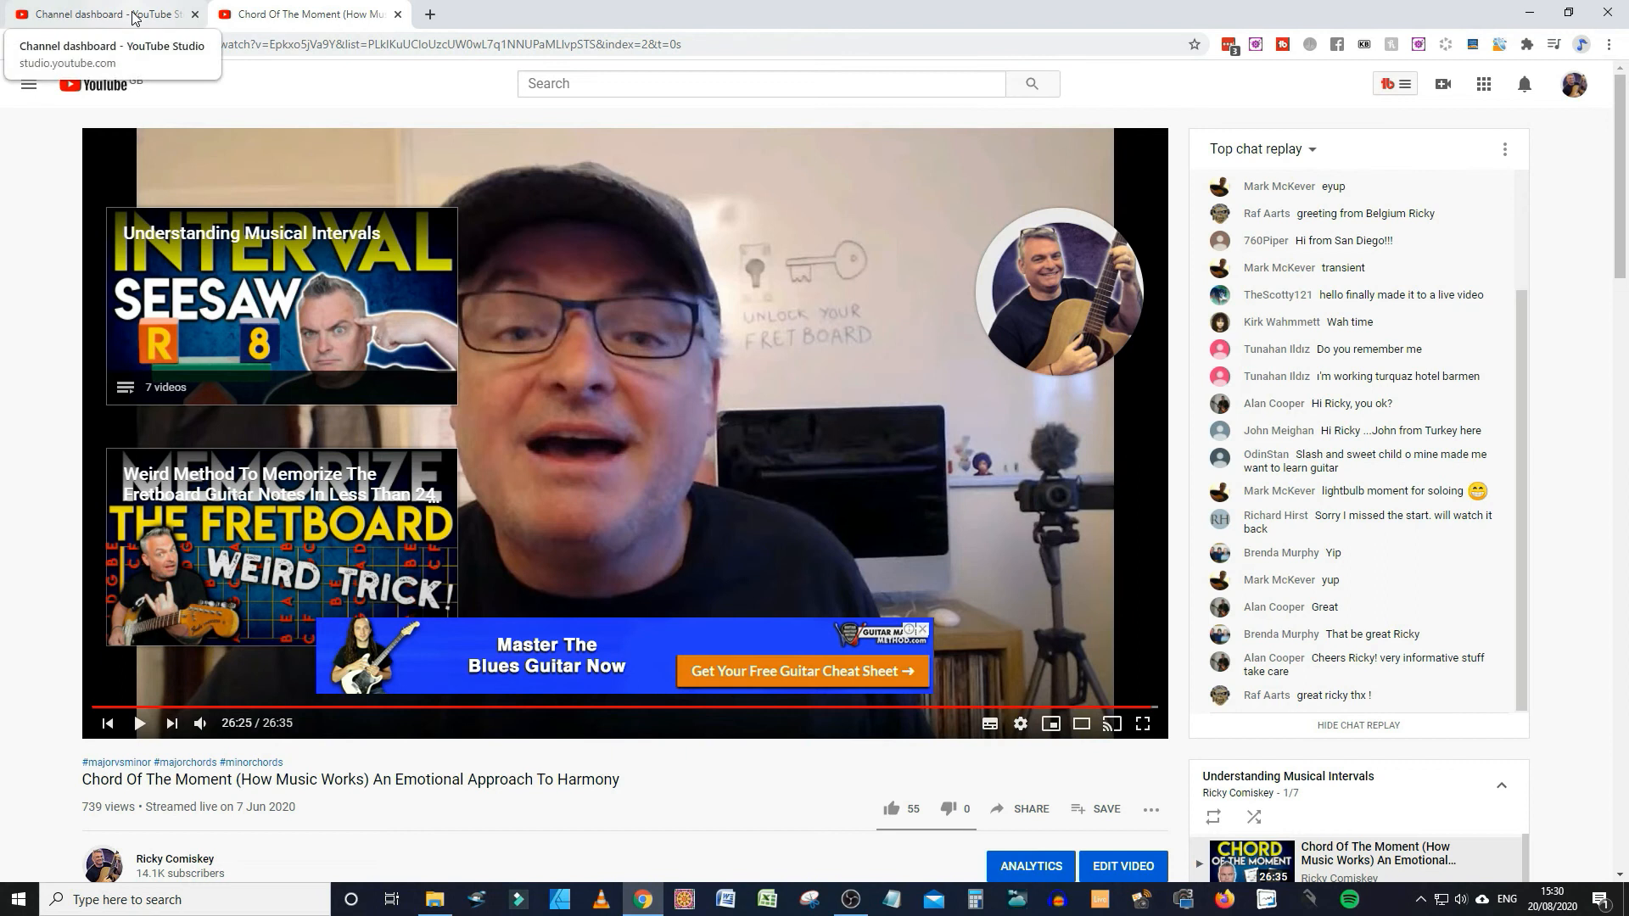
key("alt+Left")
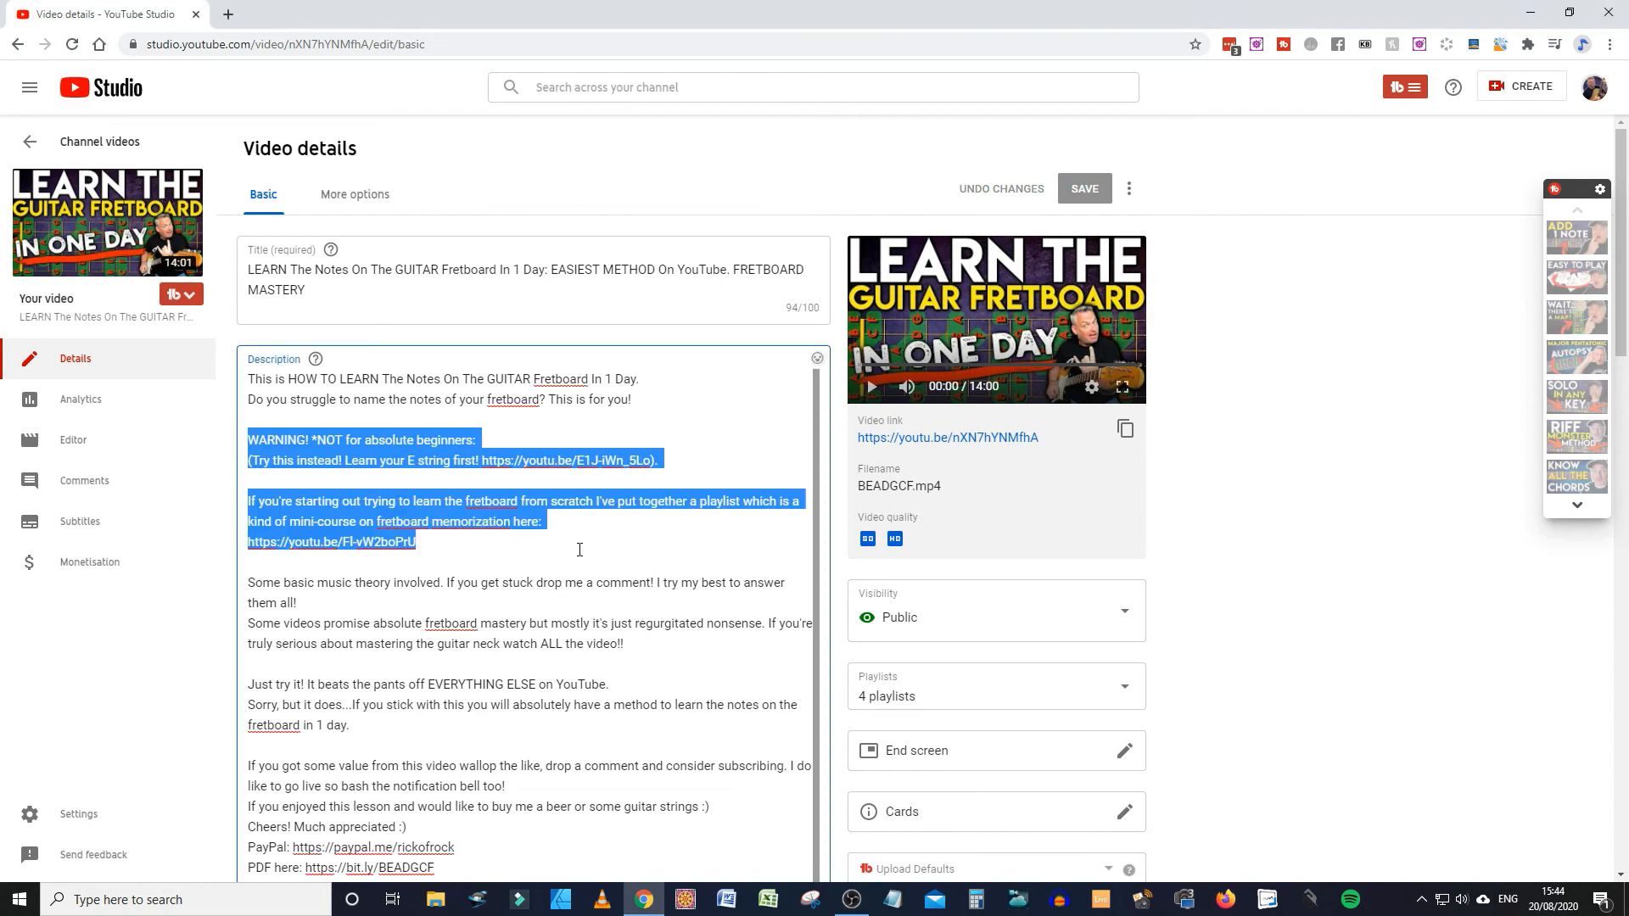
View the "LEARN The Notes On The GUITAR Fretboard In 1 Day" video on YouTube and examine its pinned comment and replies
left_click(579, 550)
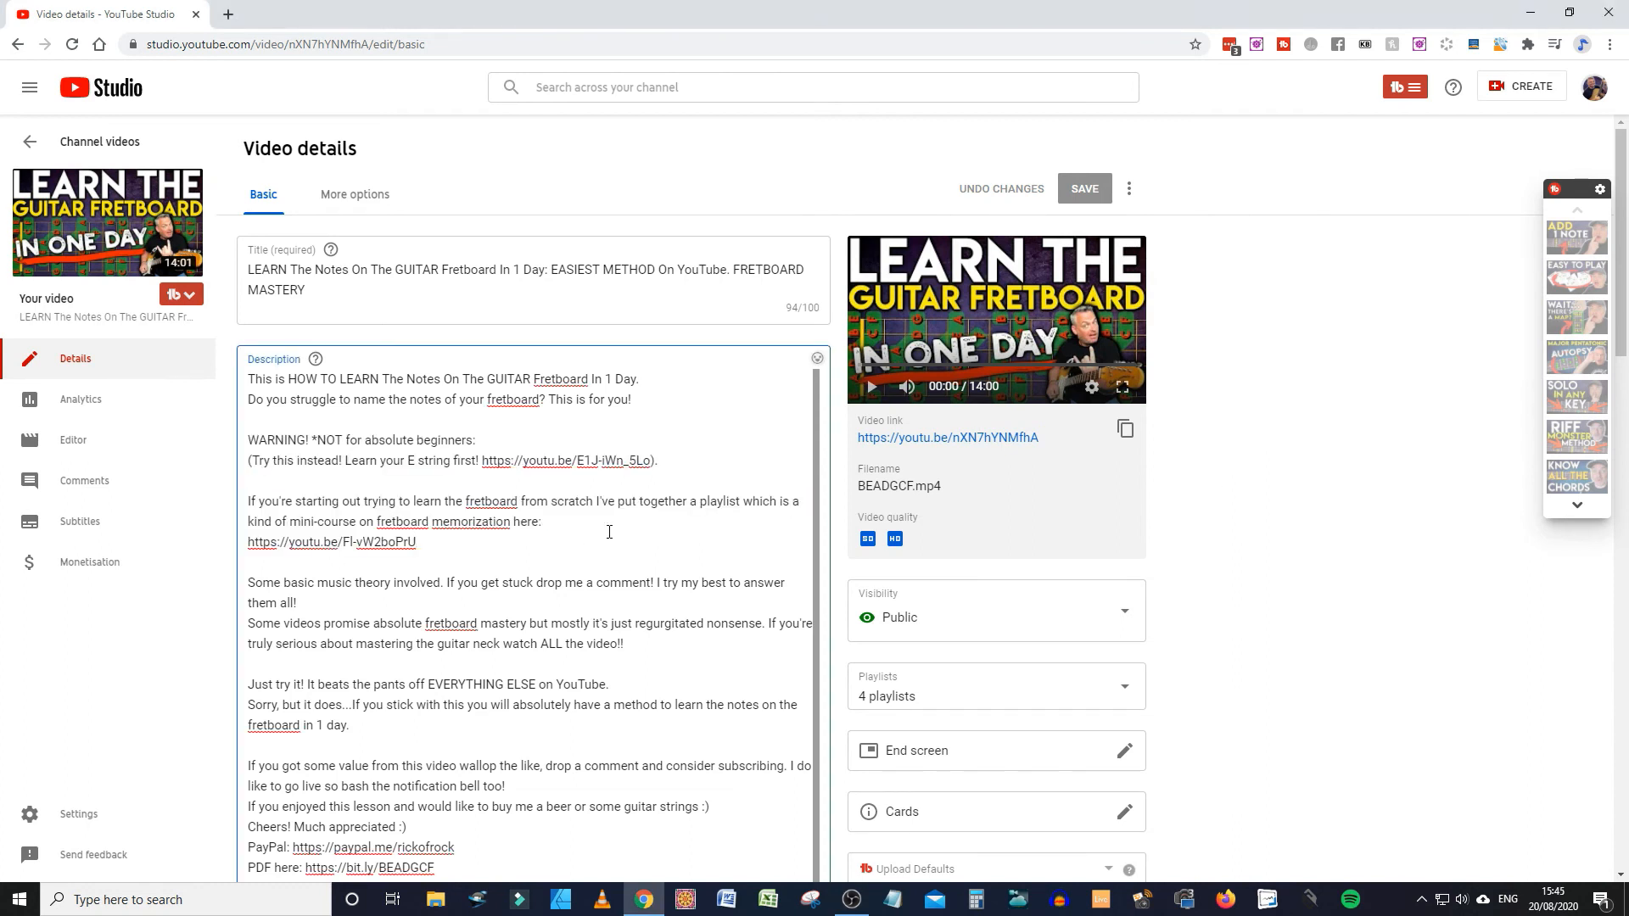
mouse_move(117, 245)
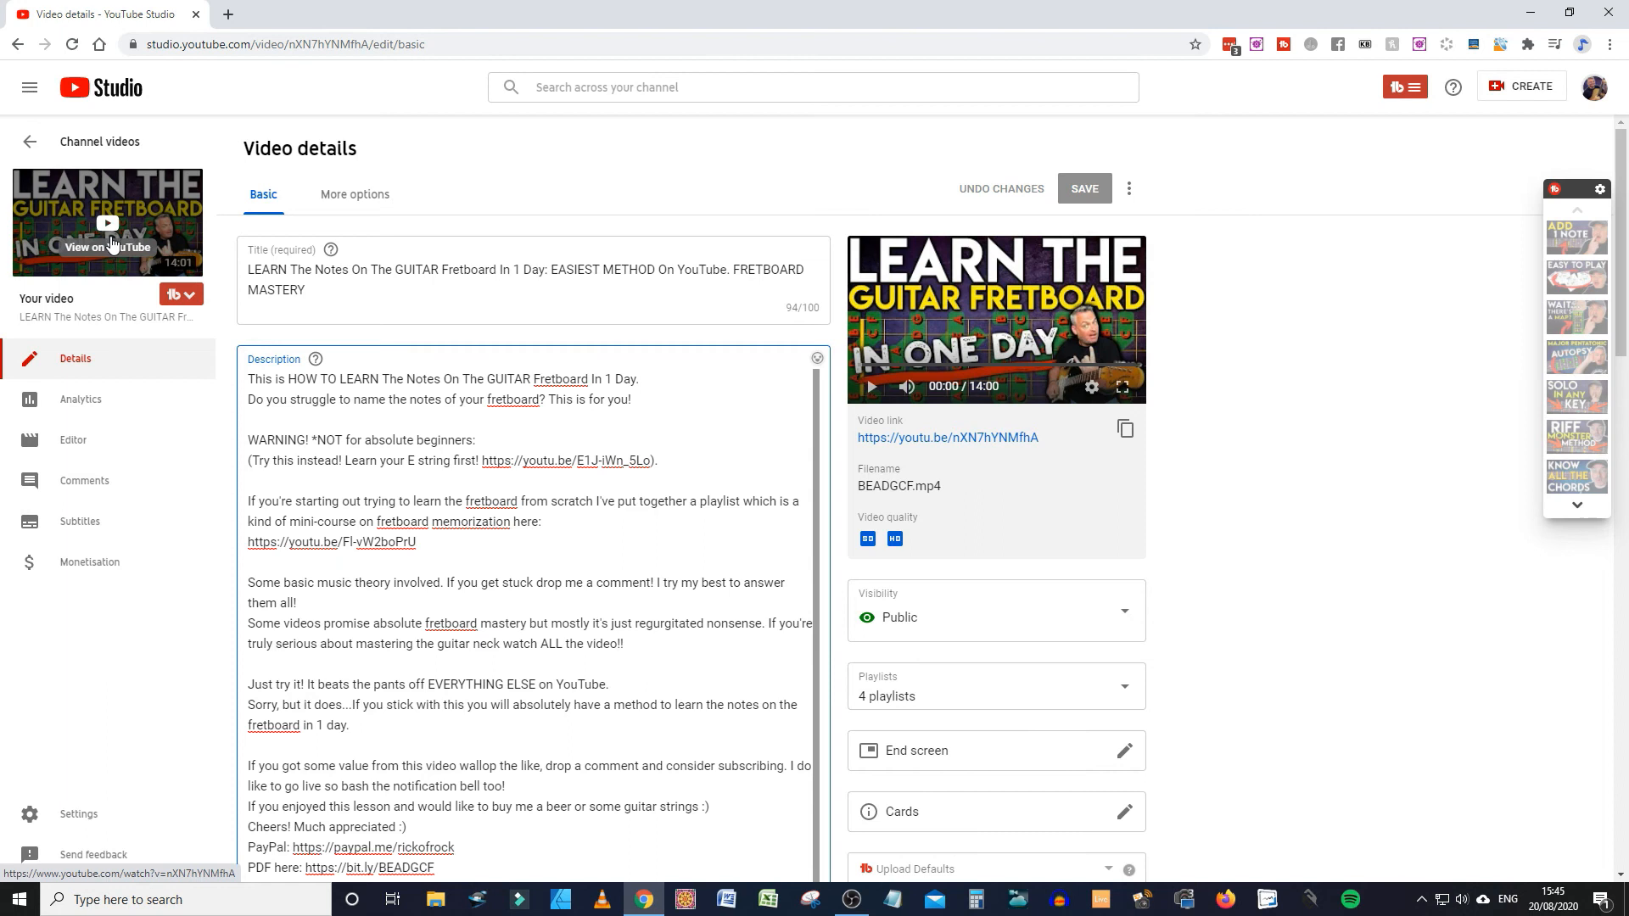
left_click(127, 248)
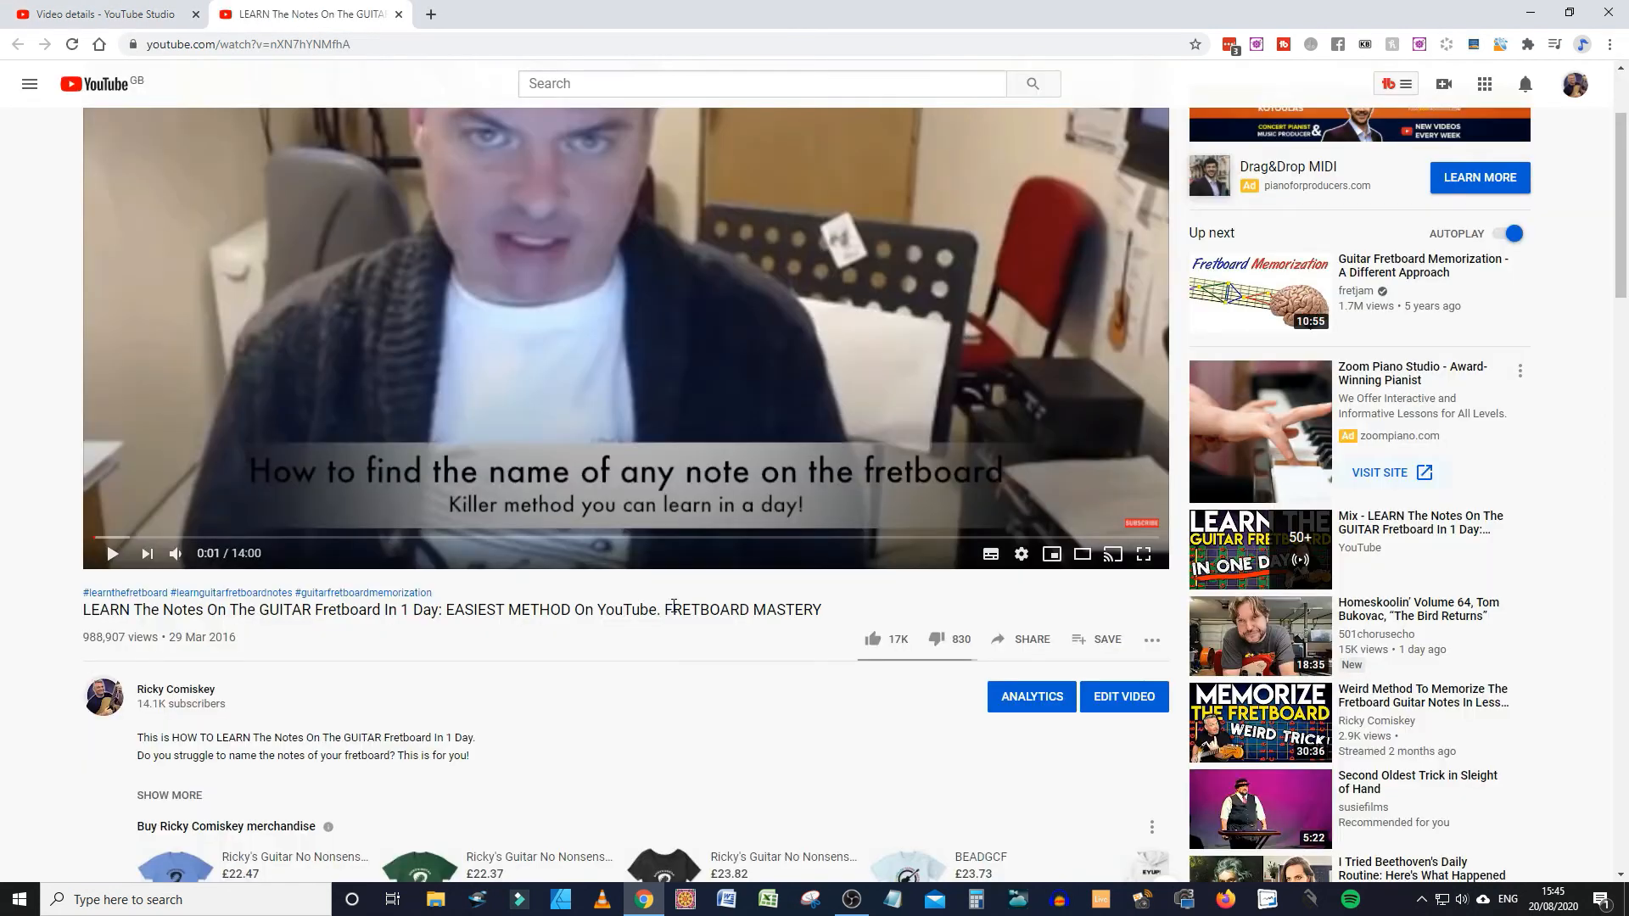
scroll(674, 604, "down", 1)
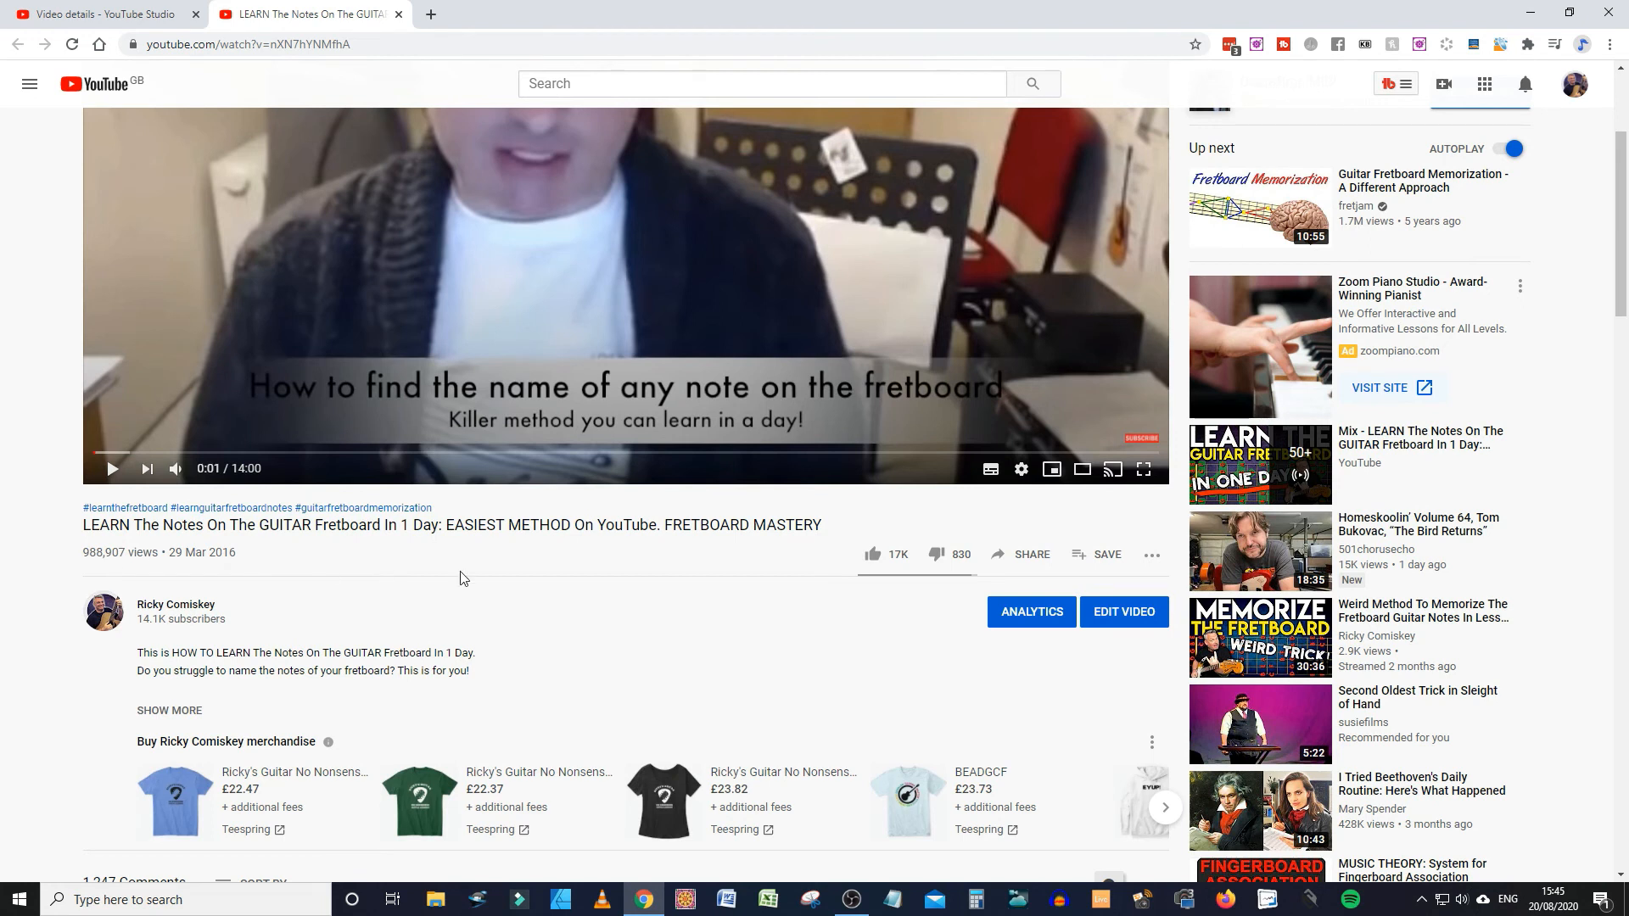
scroll(709, 649, "down", 3)
scroll(710, 649, "down", 1)
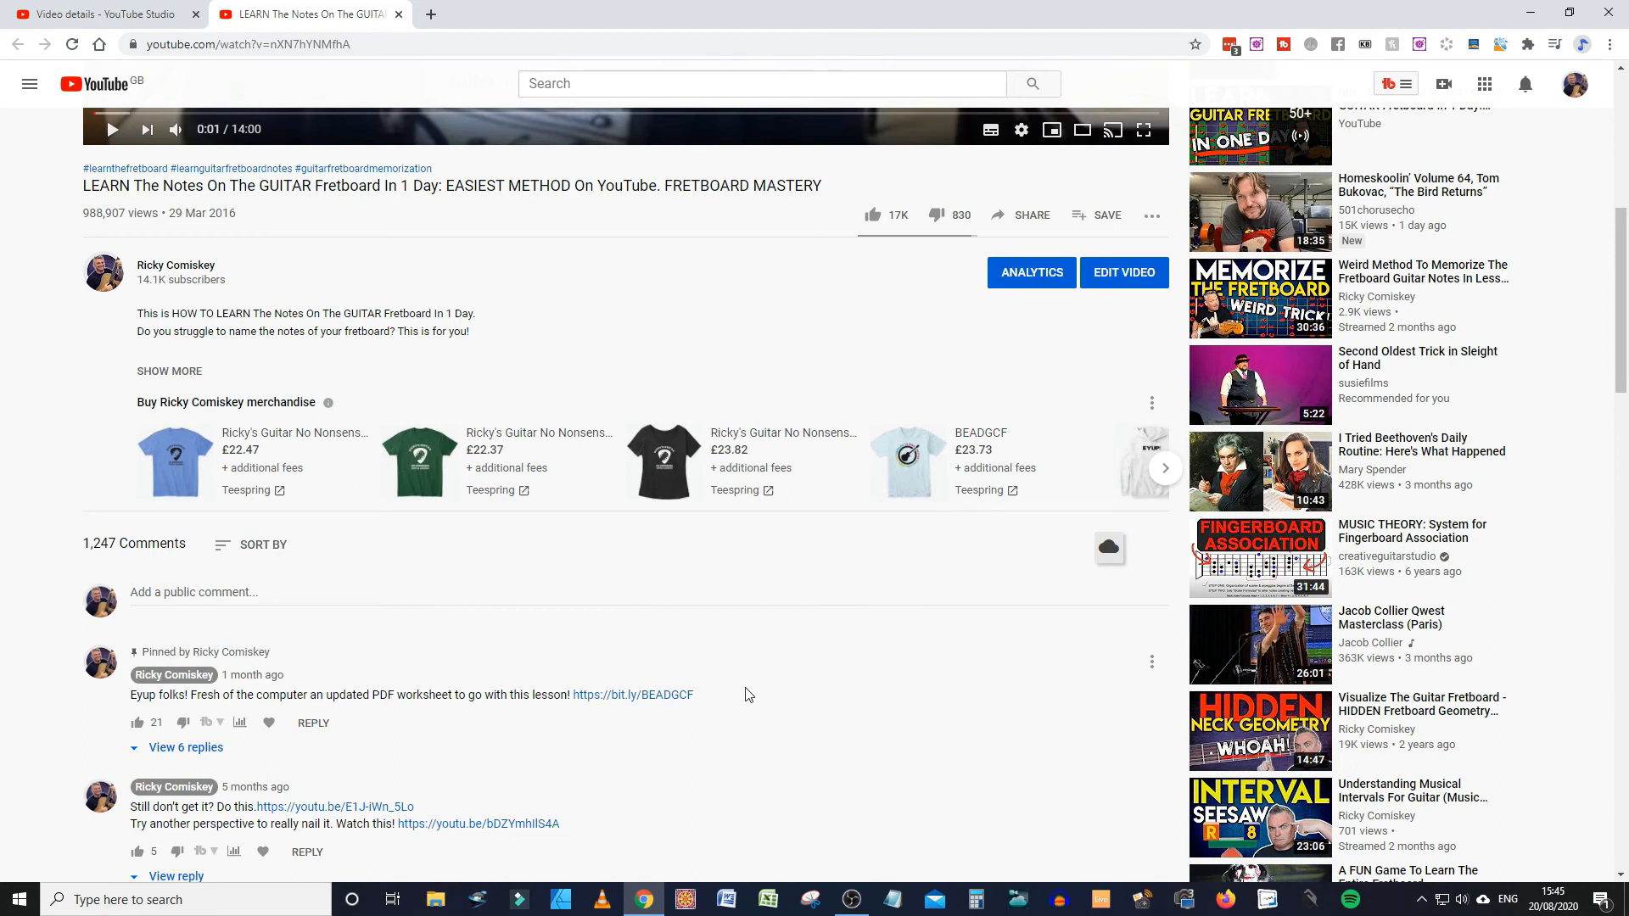
left_click(190, 750)
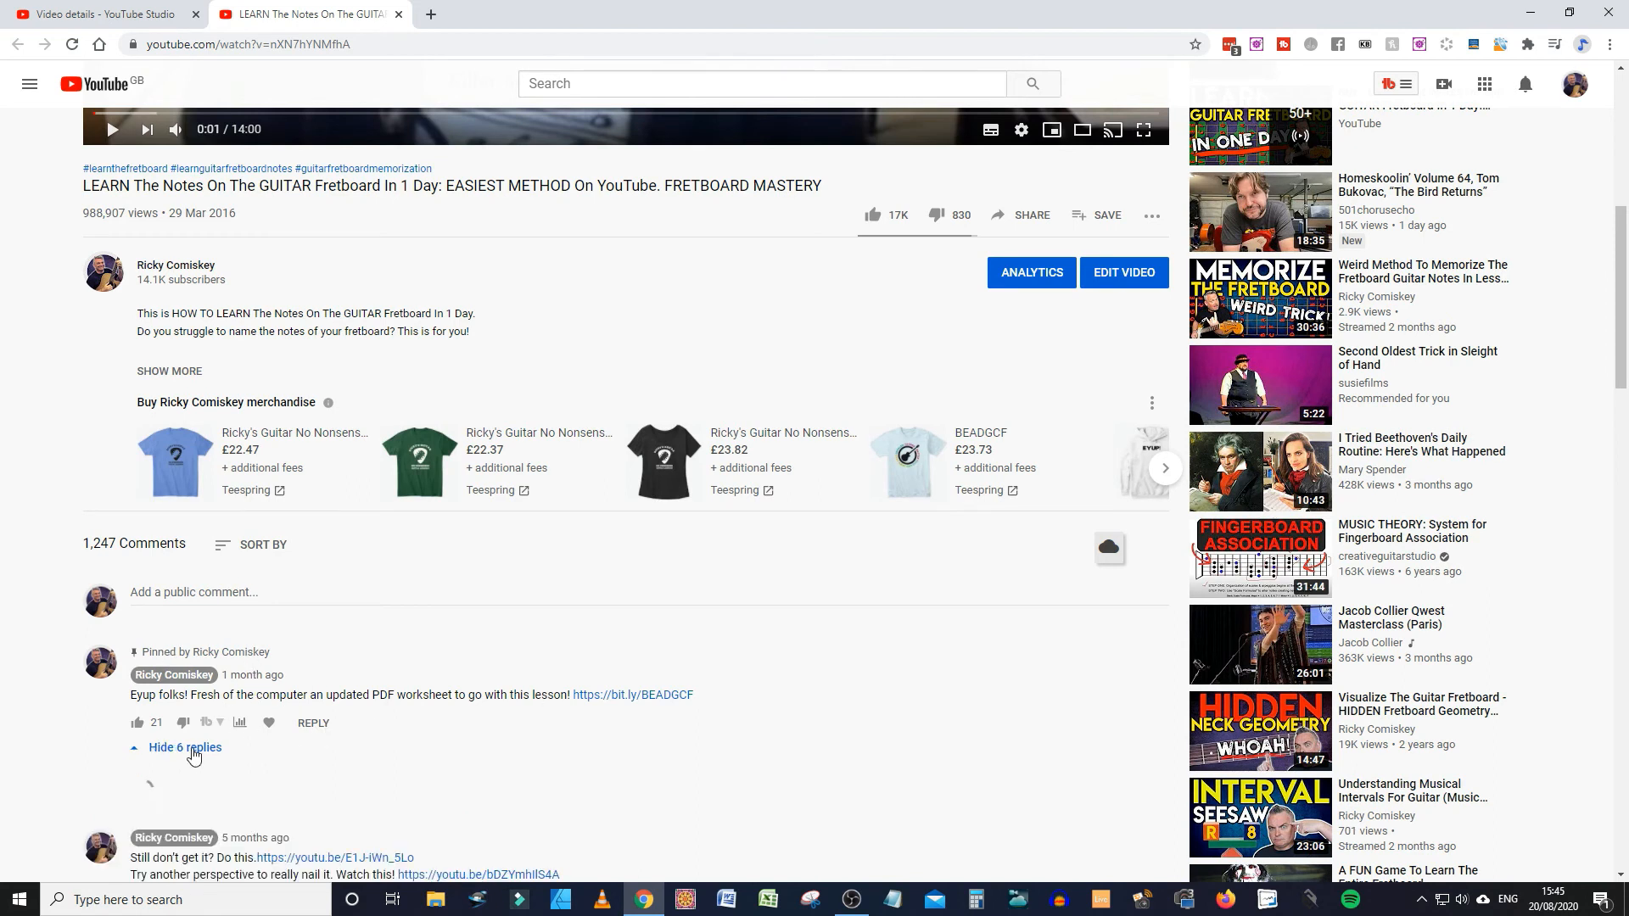
scroll(618, 563, "down", 2)
scroll(618, 562, "up", 2)
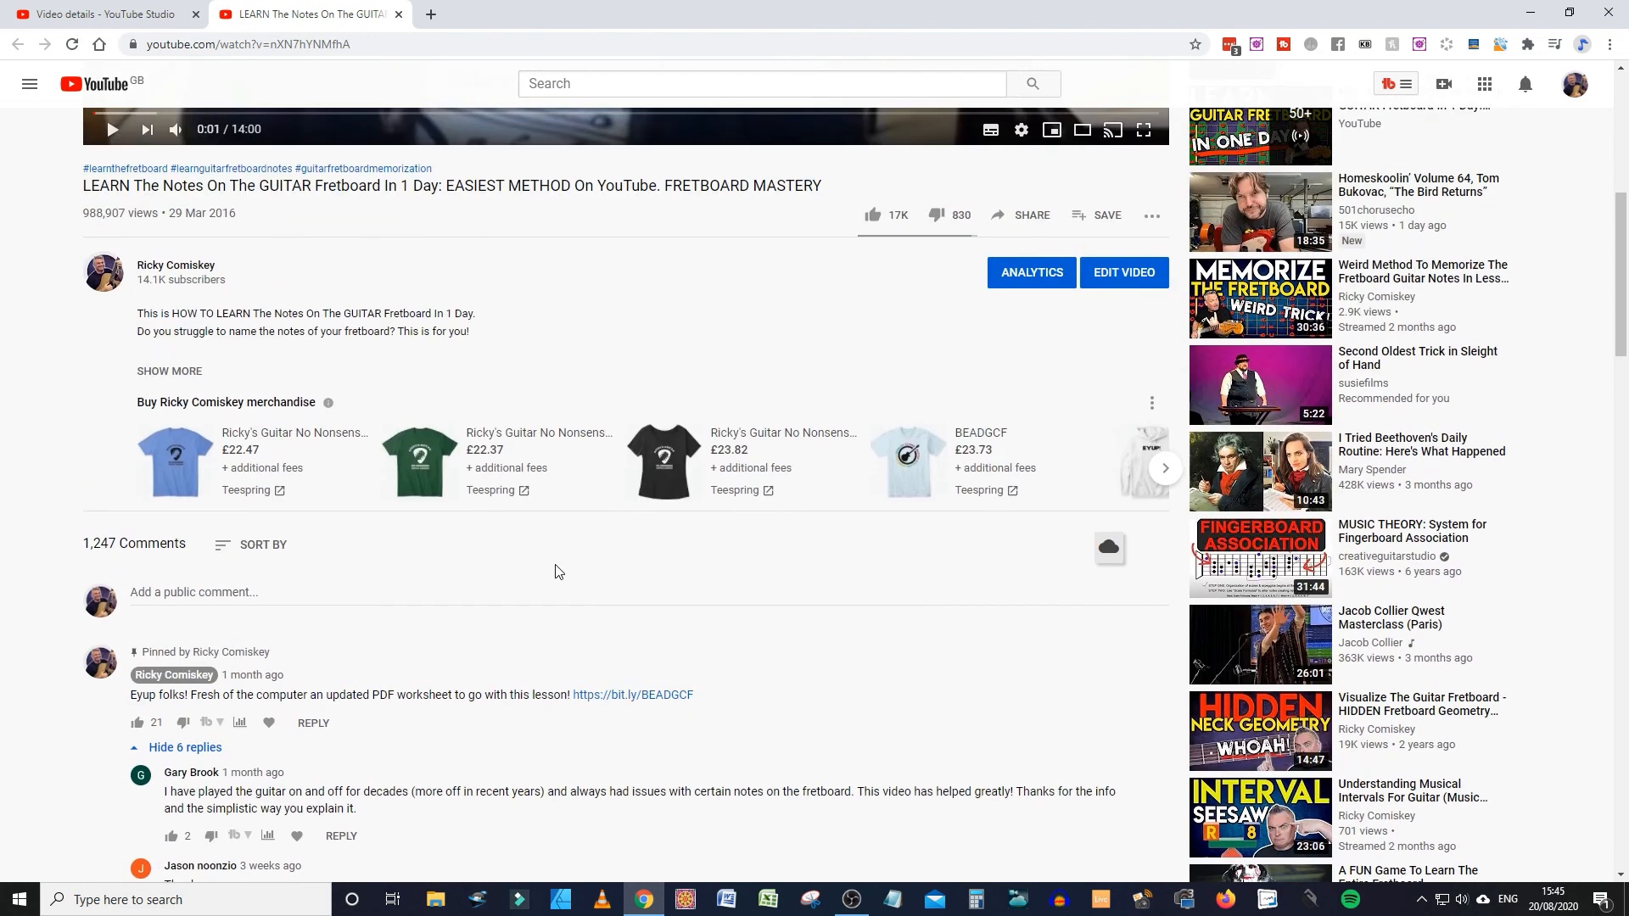
Paste the description's beginner warning and fretboard mini-course playlist link into a new public comment
left_click(226, 592)
right_click(226, 592)
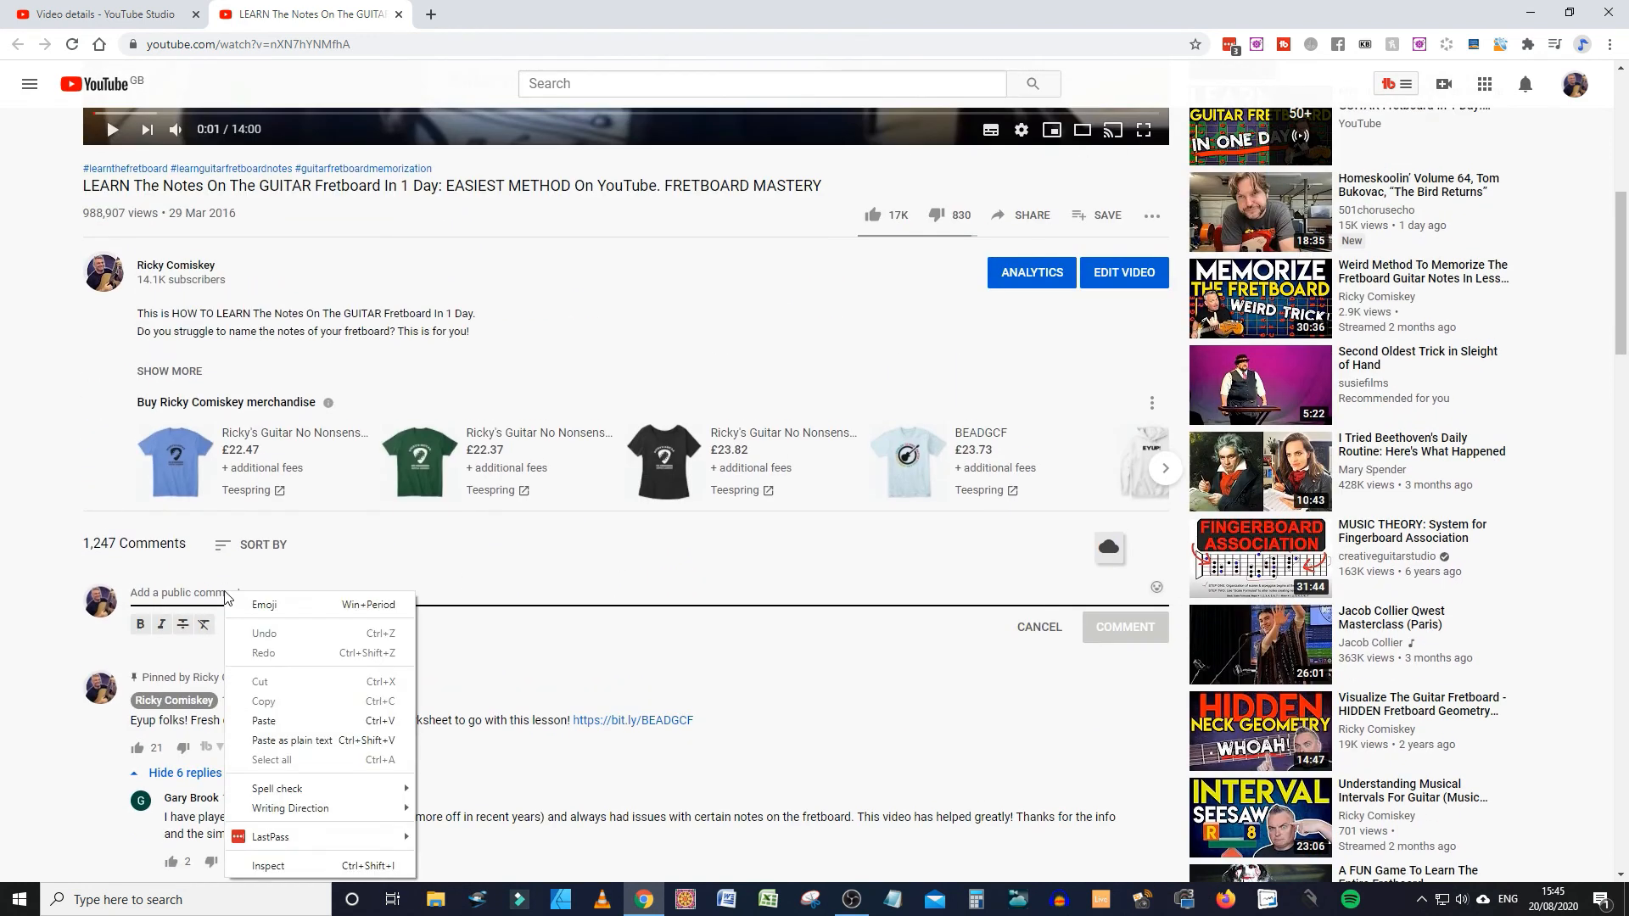
left_click(304, 720)
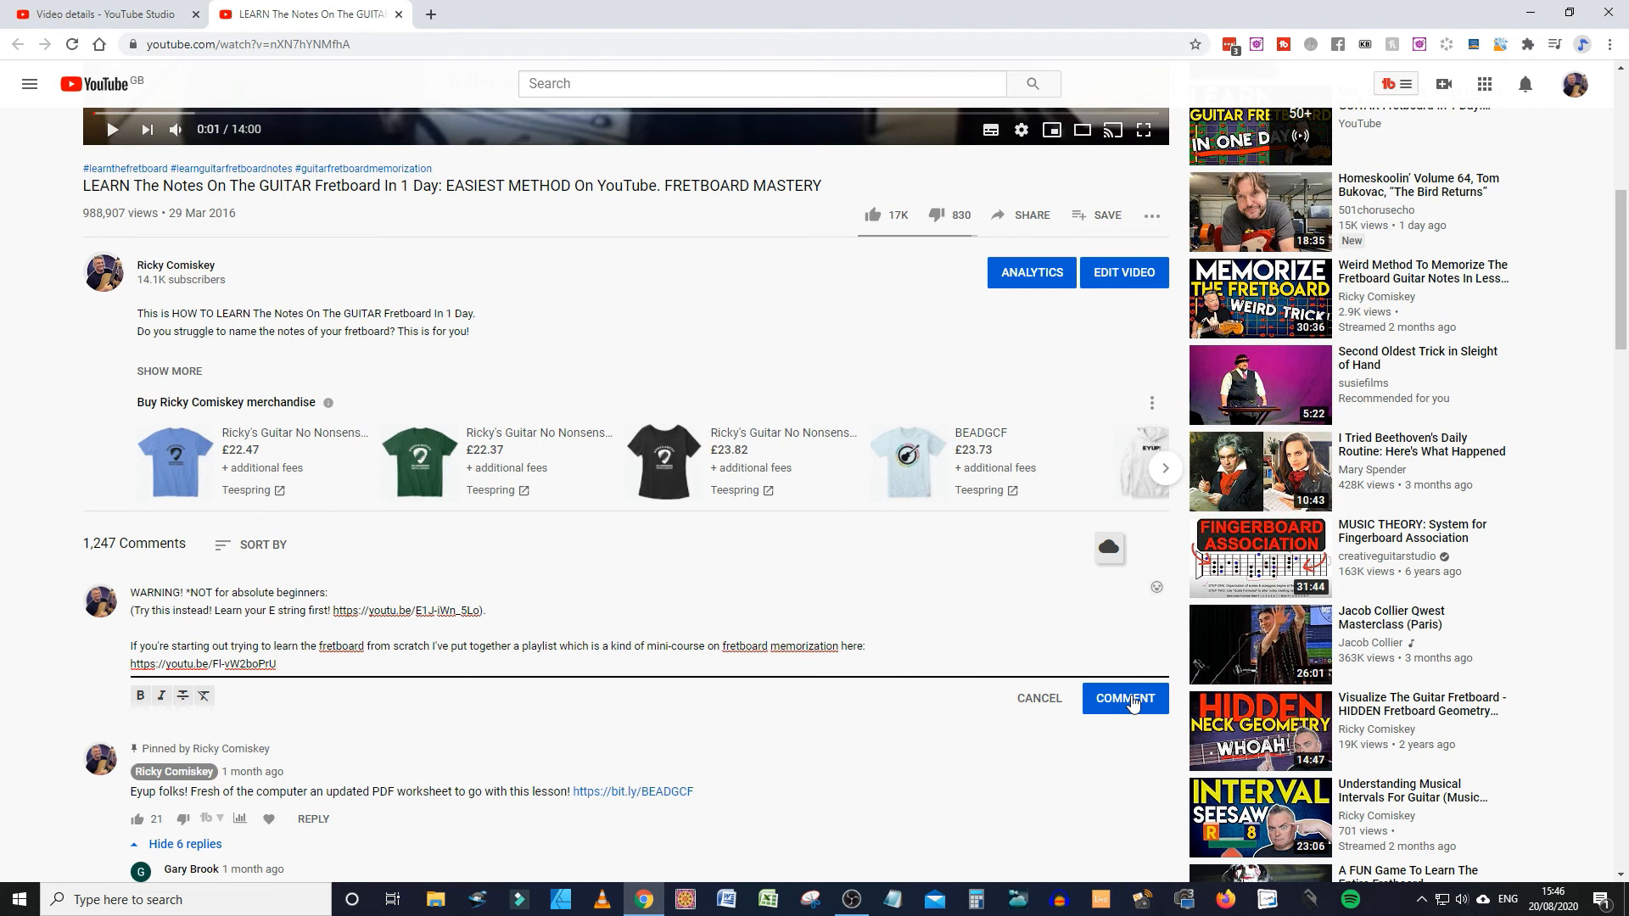
Check the pin and unpin options on the channel's own two top comments, then close the video's page
scroll(1137, 586, "down", 2)
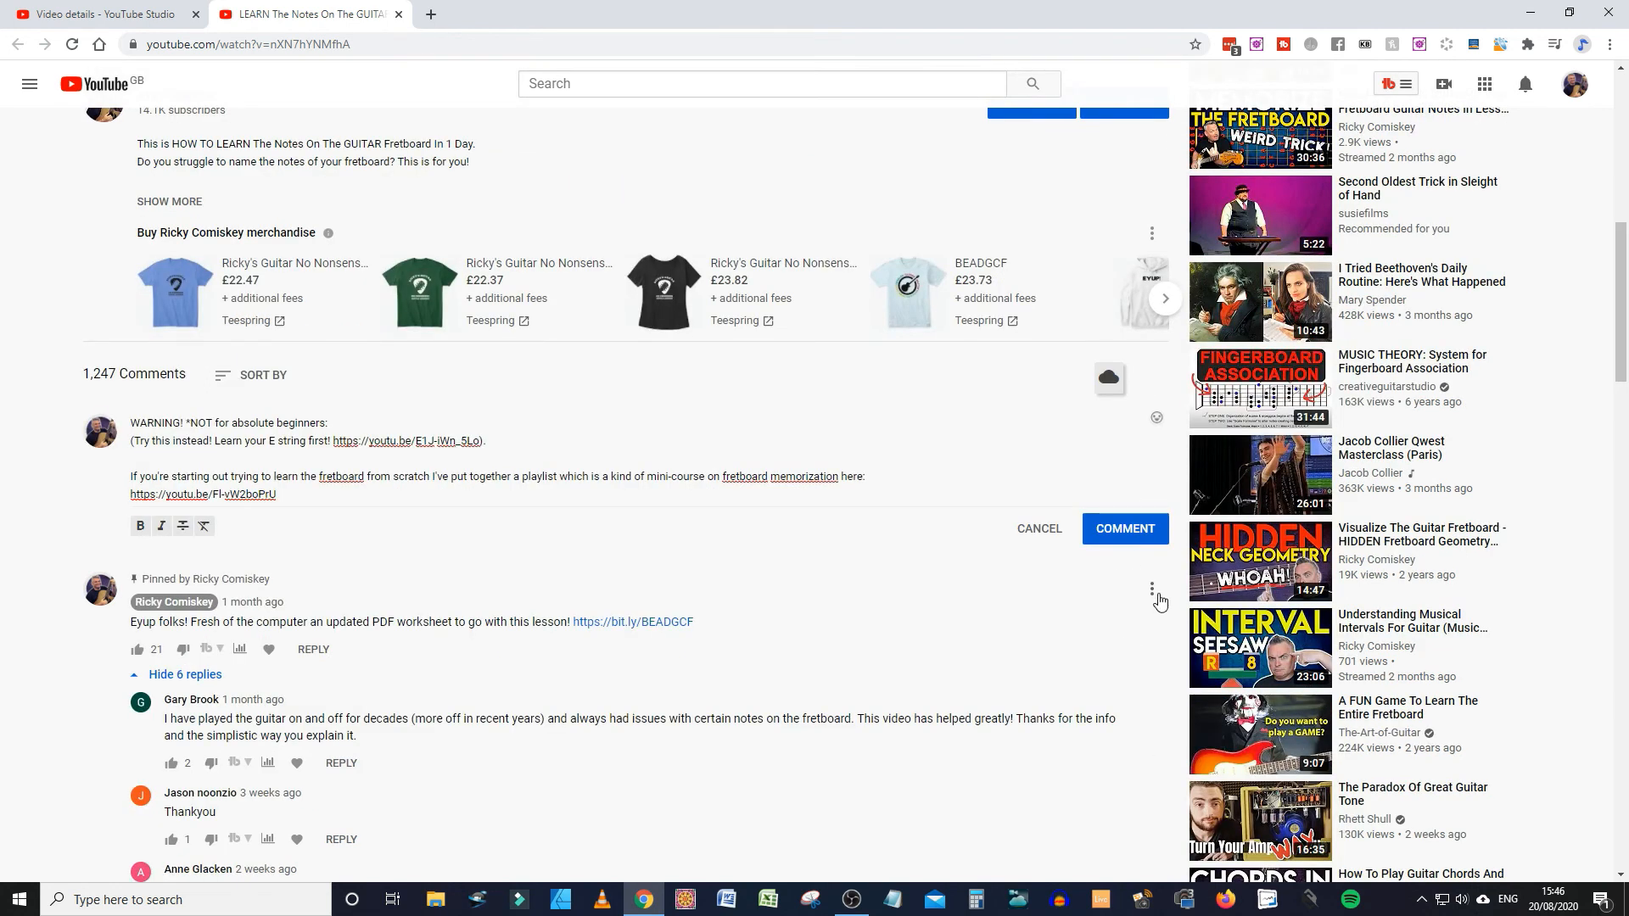
left_click(1153, 594)
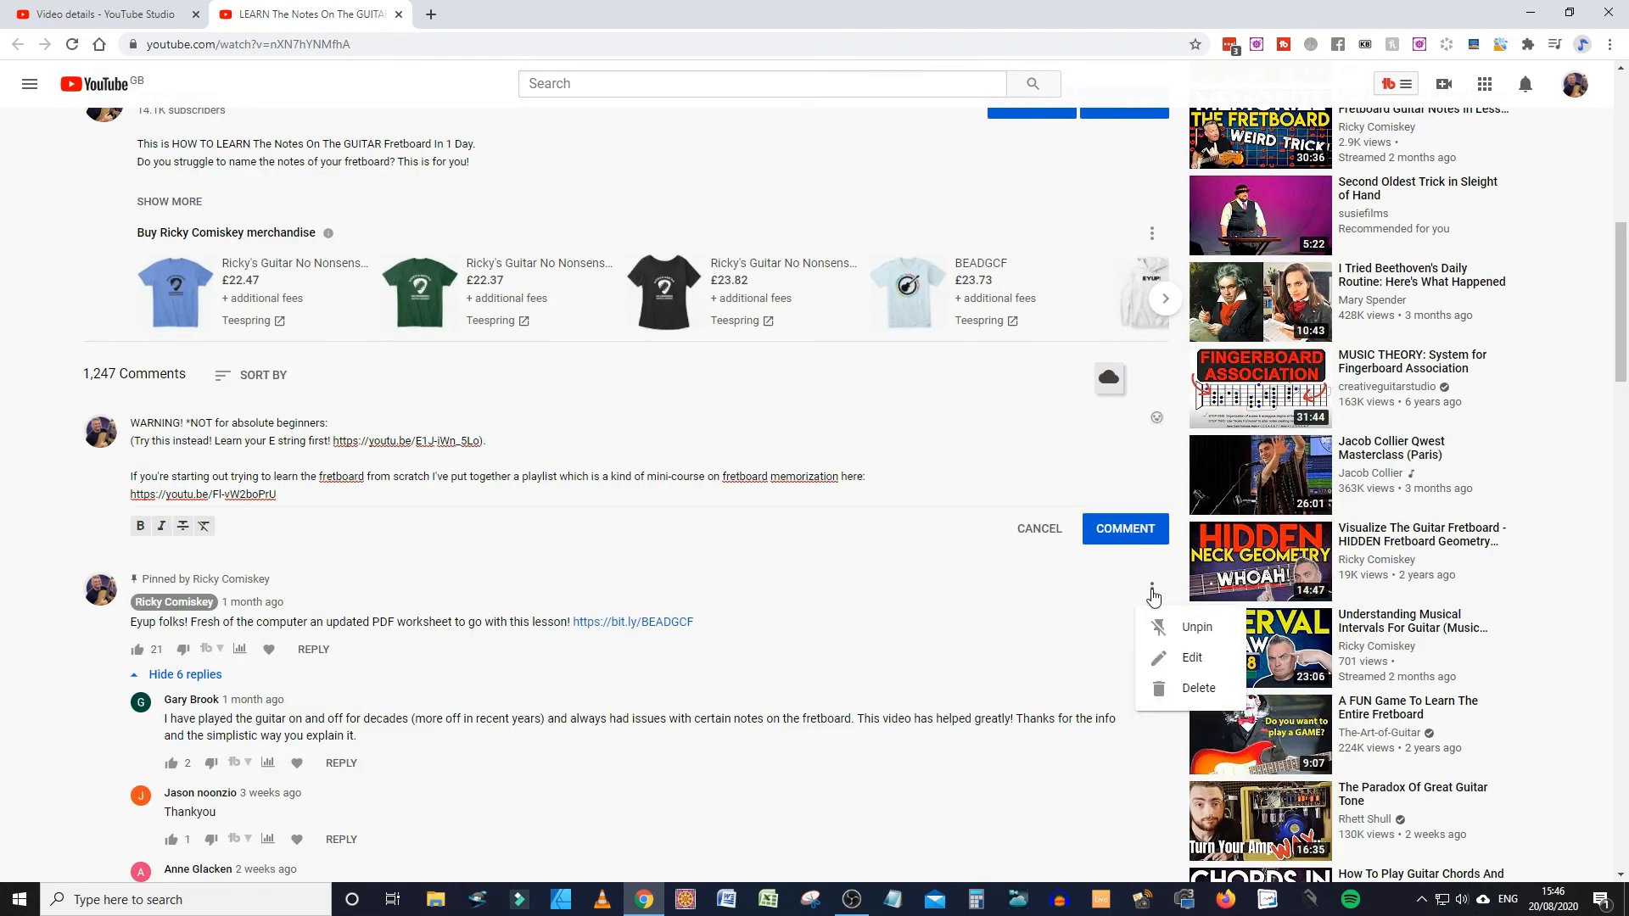
left_click(1071, 624)
scroll(1082, 628, "down", 2)
scroll(1081, 628, "down", 4)
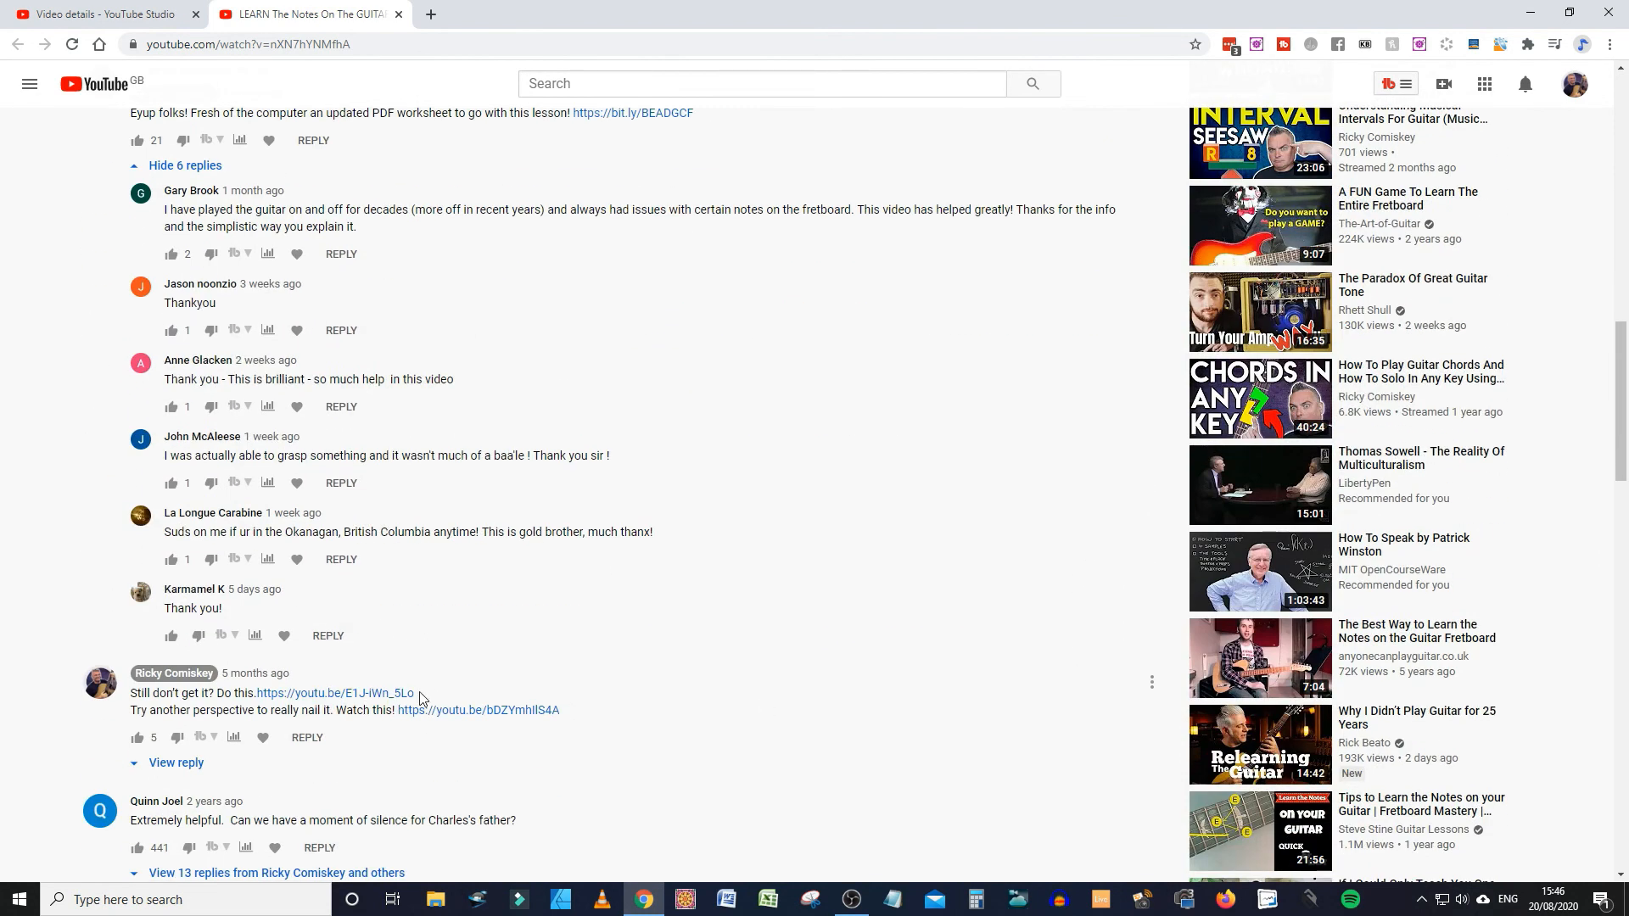
left_click(1150, 686)
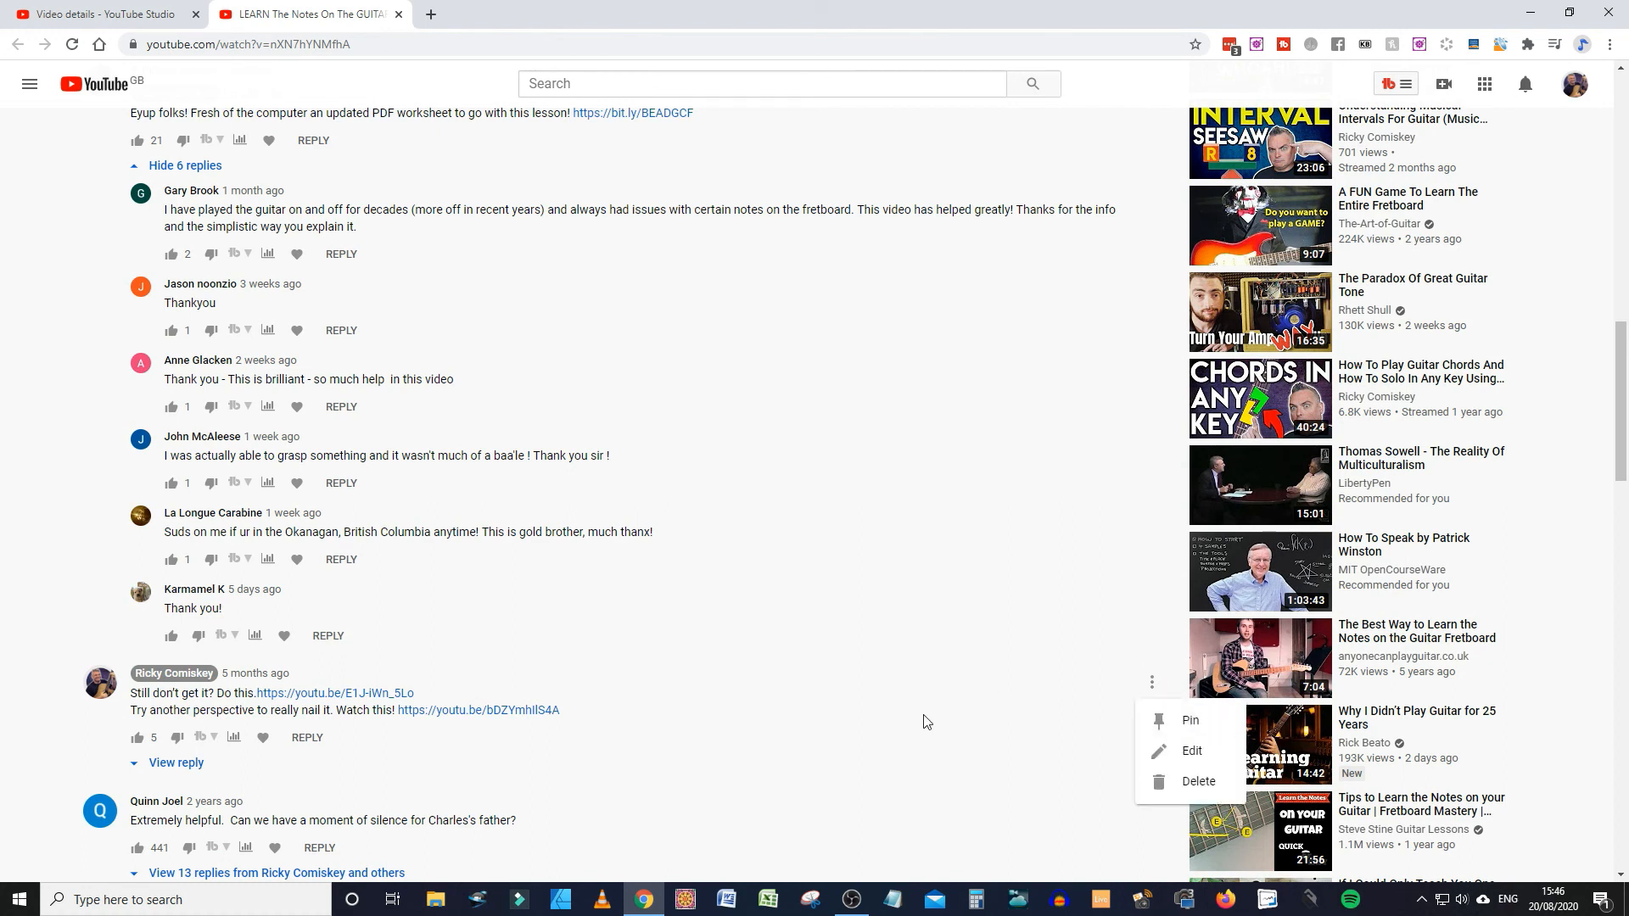
left_click(975, 730)
scroll(906, 647, "up", 15)
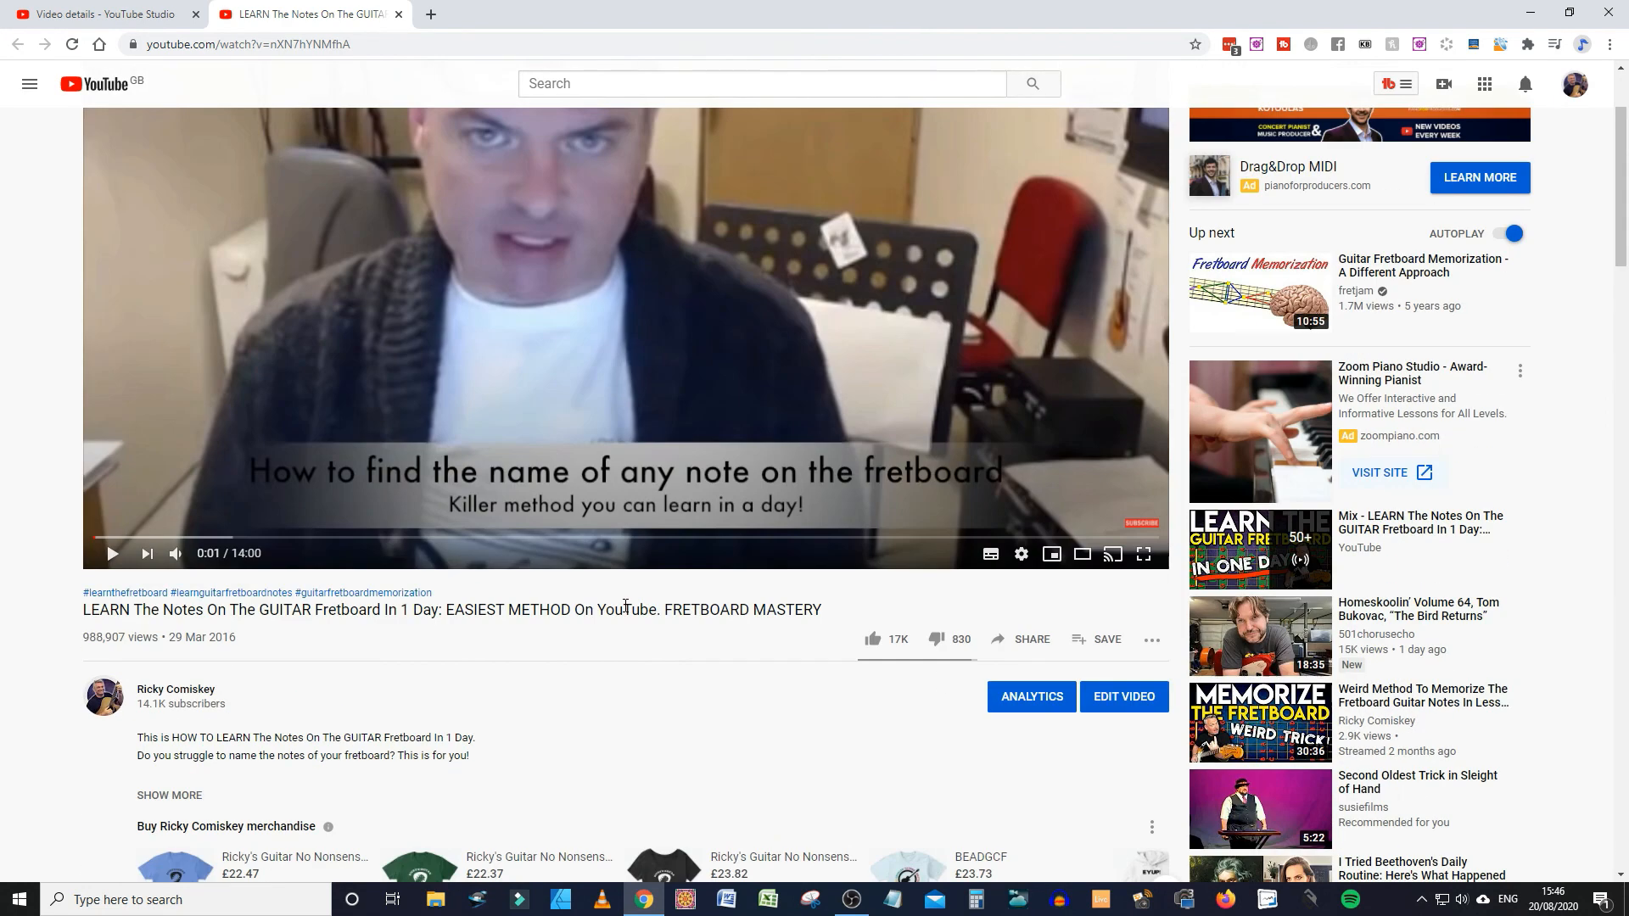
left_click(397, 15)
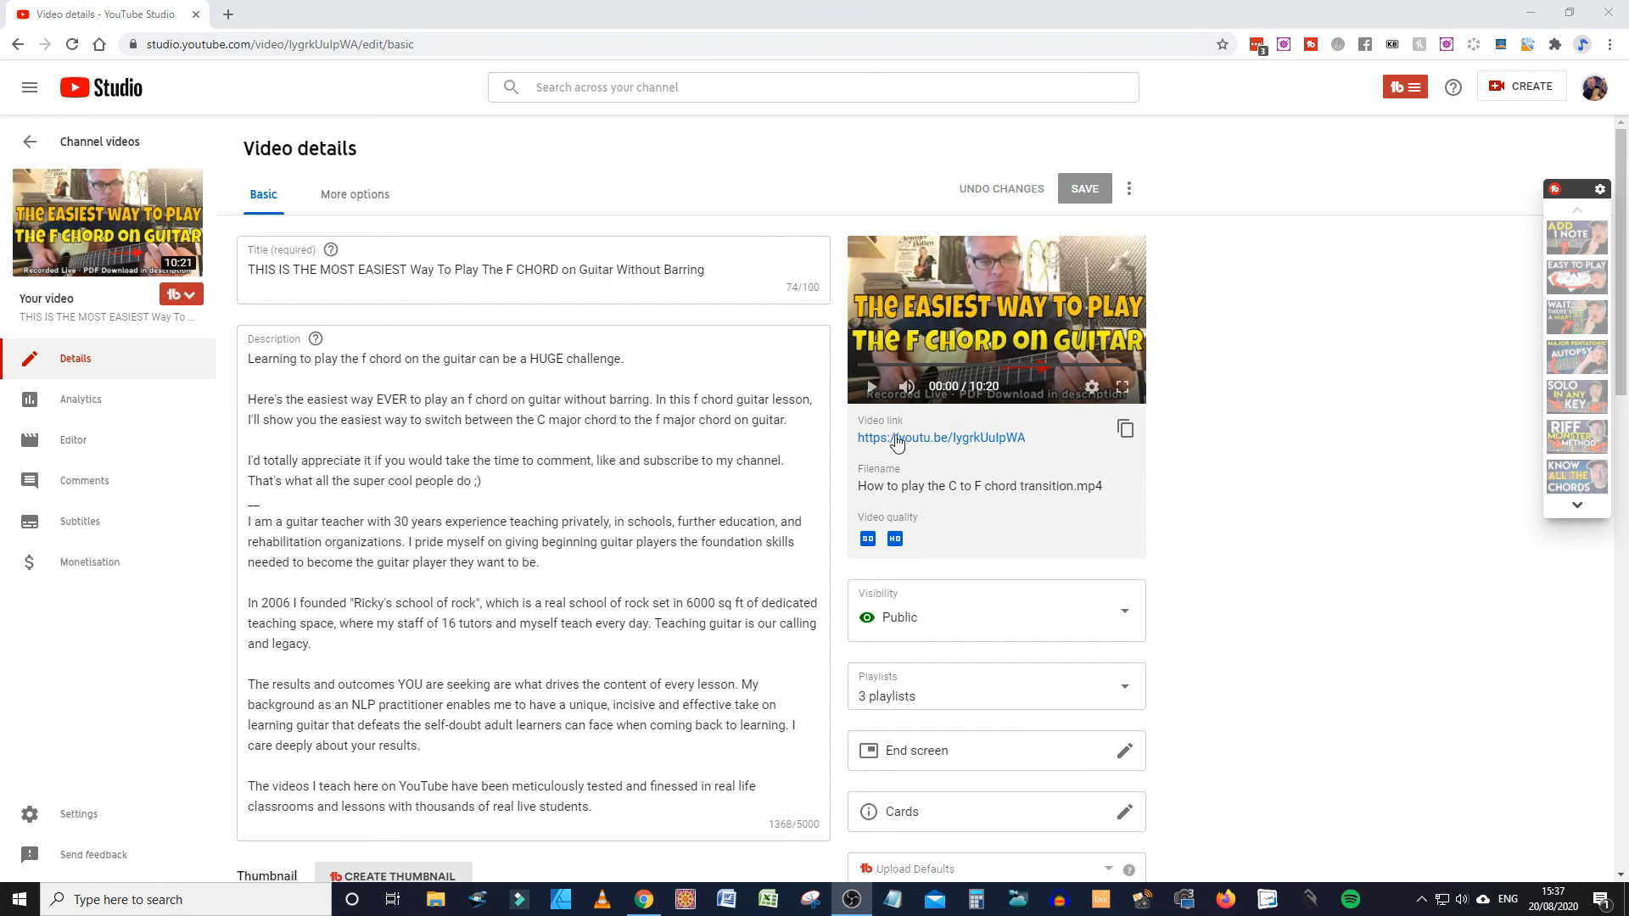
Open the analytics of the "THIS IS THE MOST EASIEST Way To Play The F CHORD" video
left_click(110, 405)
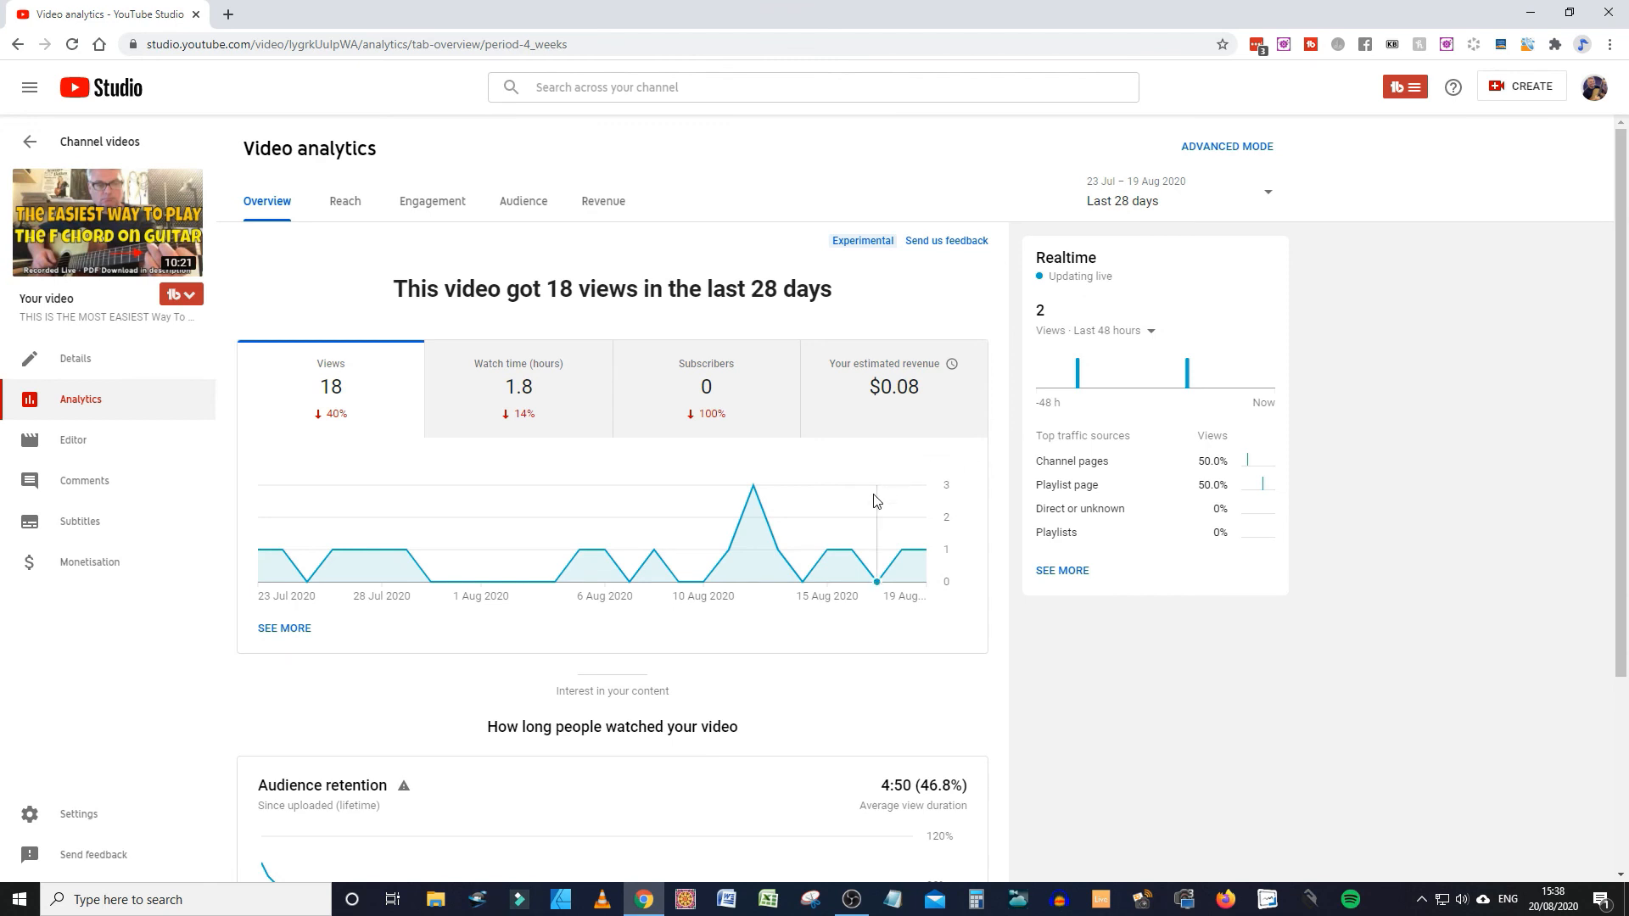
Examine the video's Reach analytics, including impressions, click-through rate and traffic sources
left_click(355, 212)
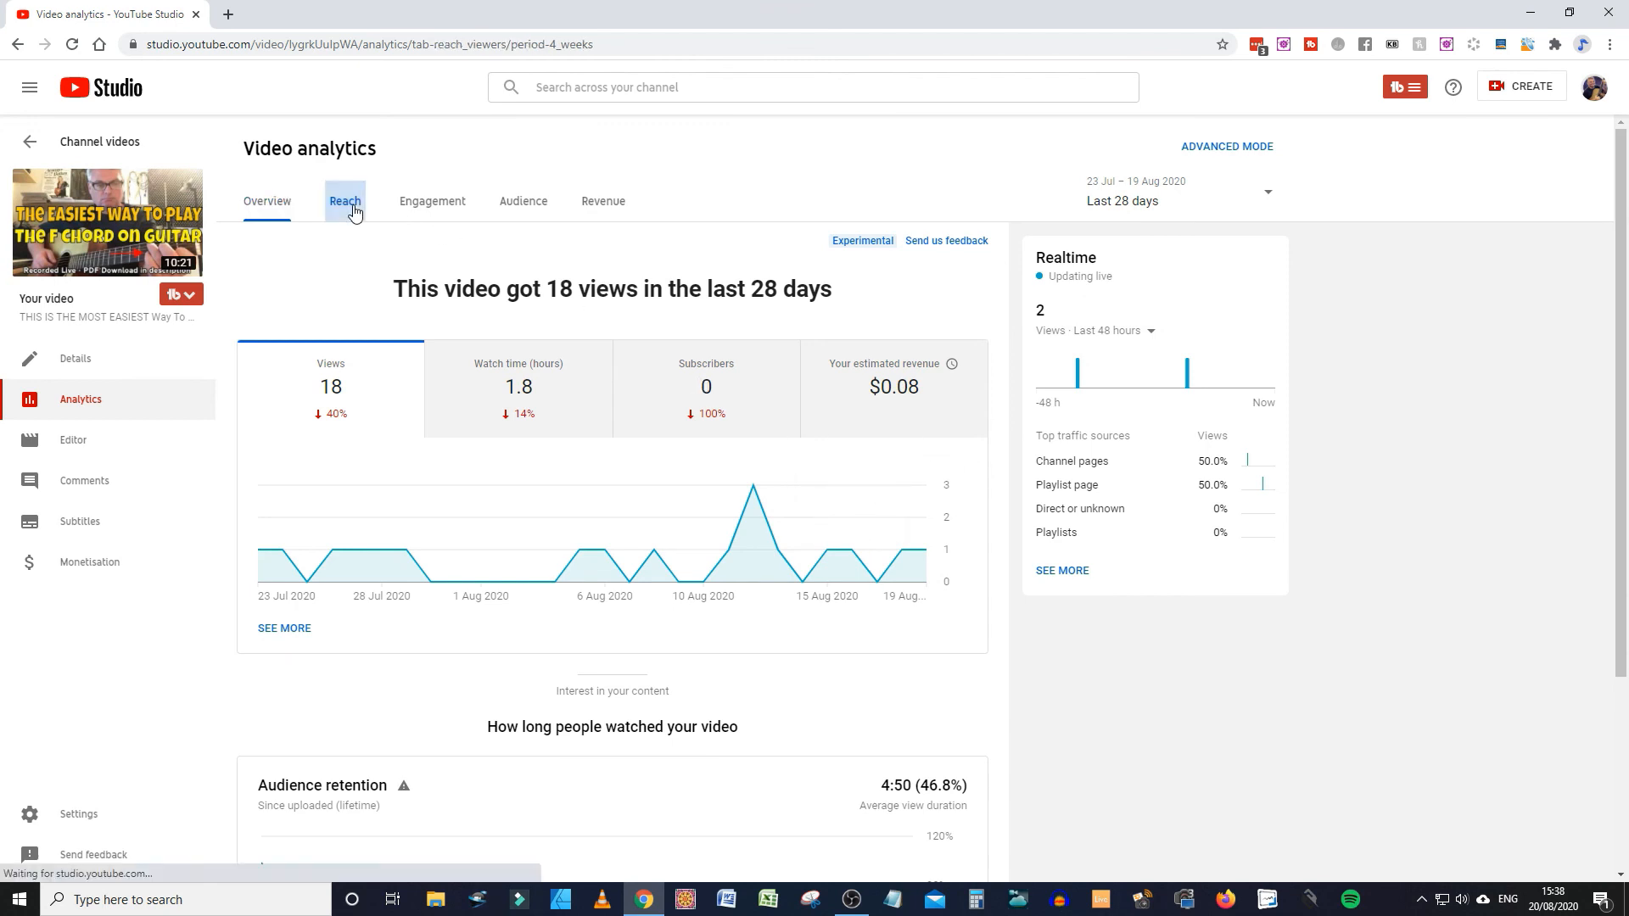
mouse_move(980, 785)
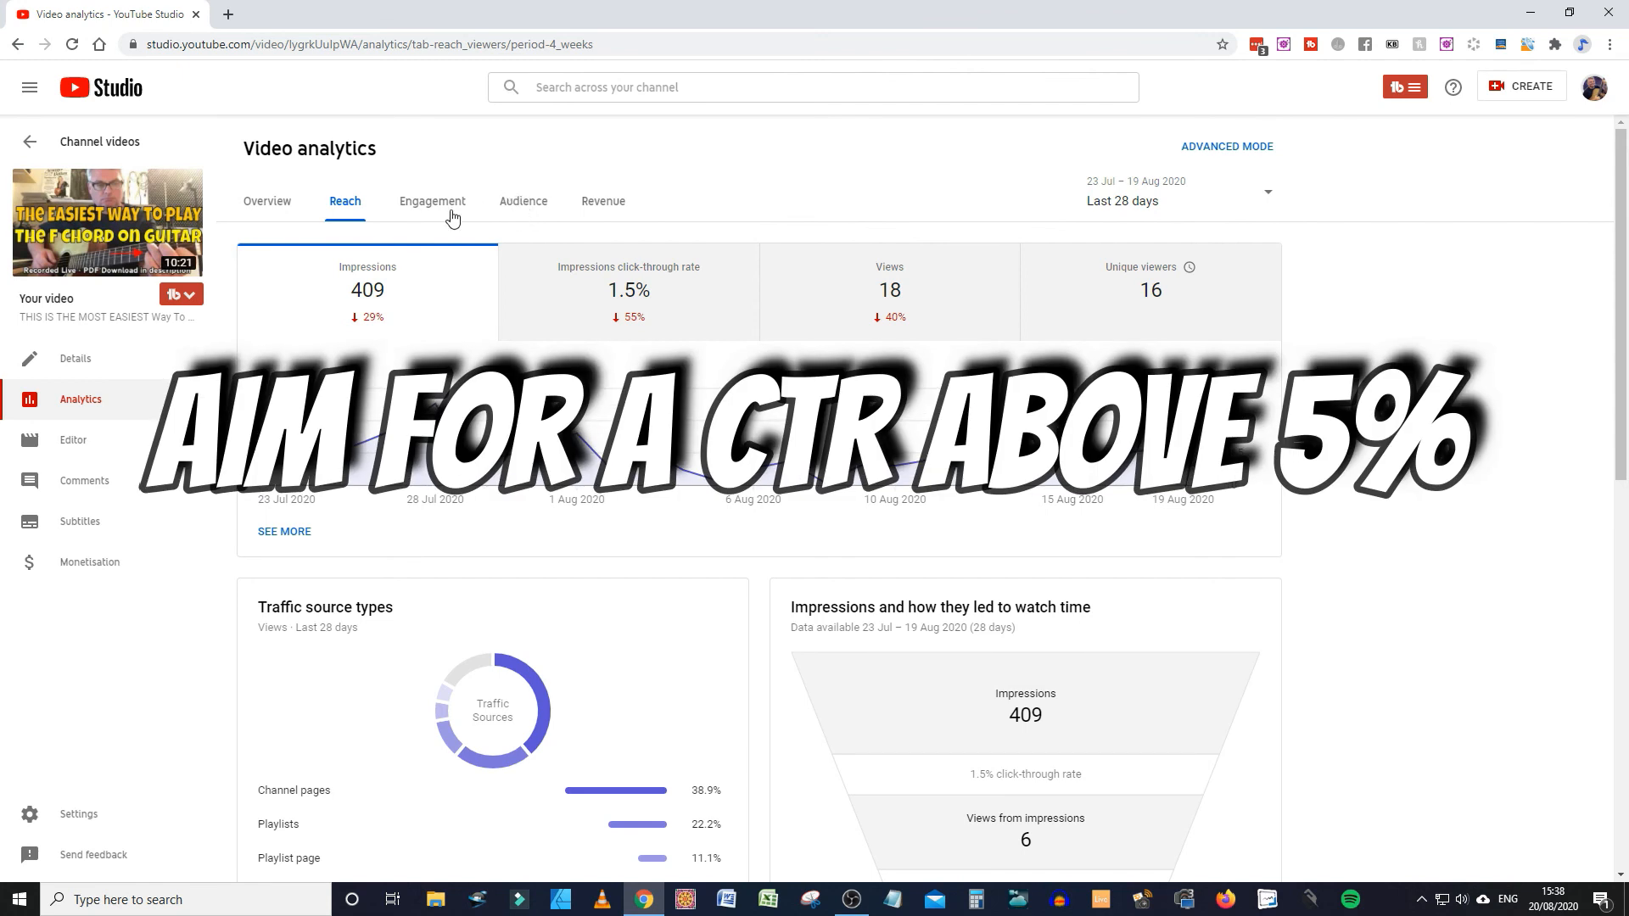
Open the F chord video's details and review its title, description and thumbnail choices
left_click(80, 370)
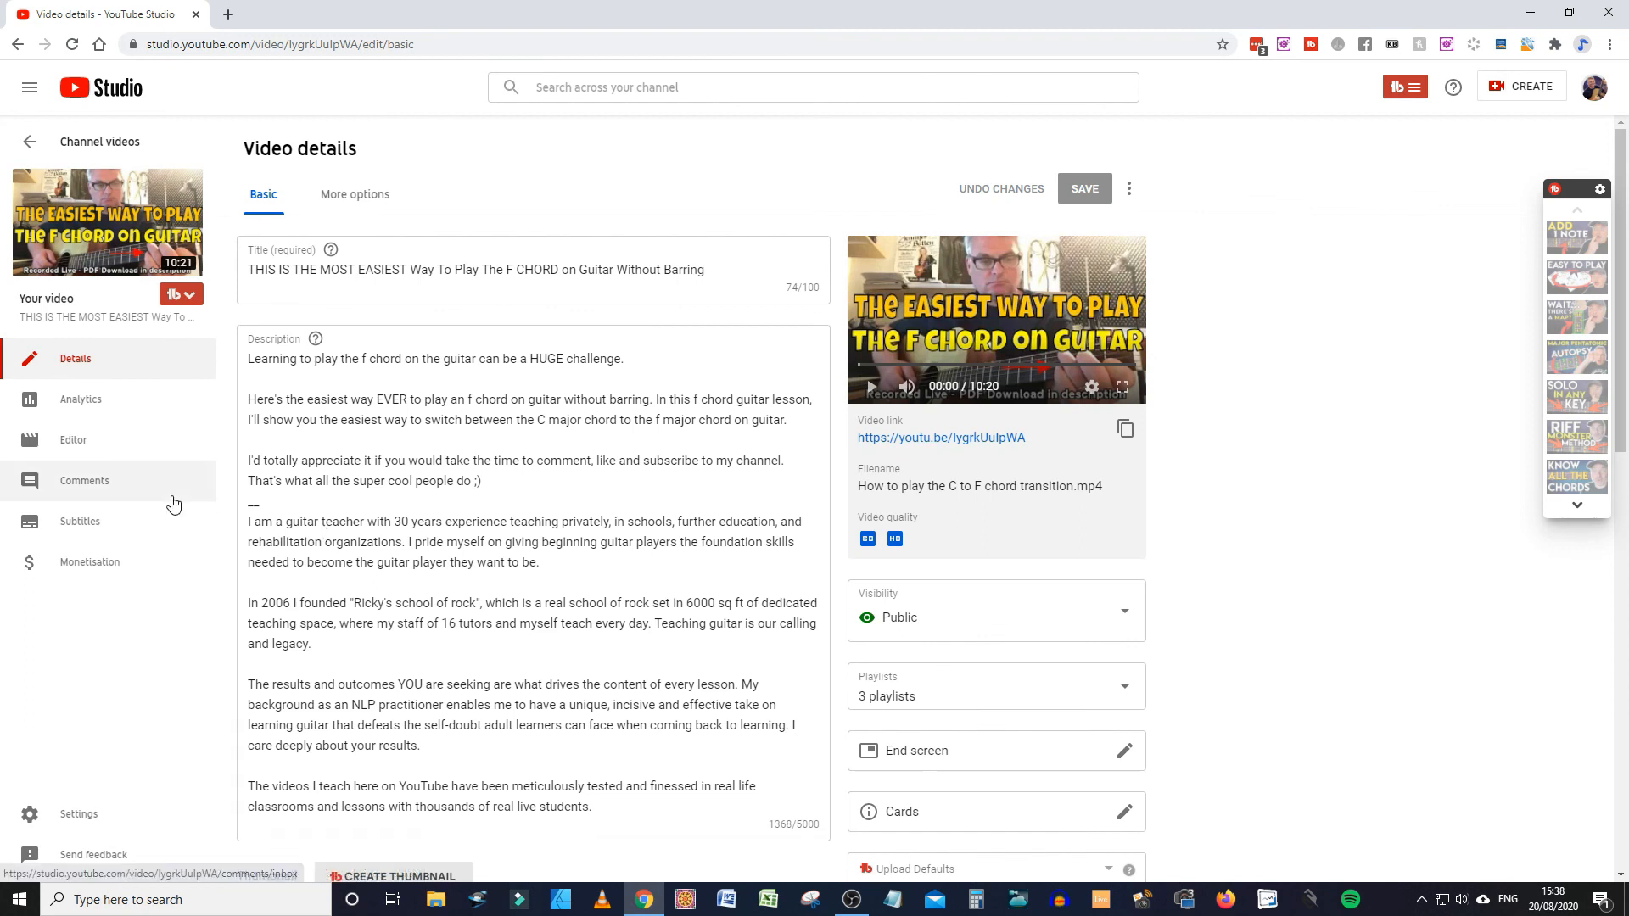
scroll(390, 529, "down", 1)
scroll(390, 529, "down", 2)
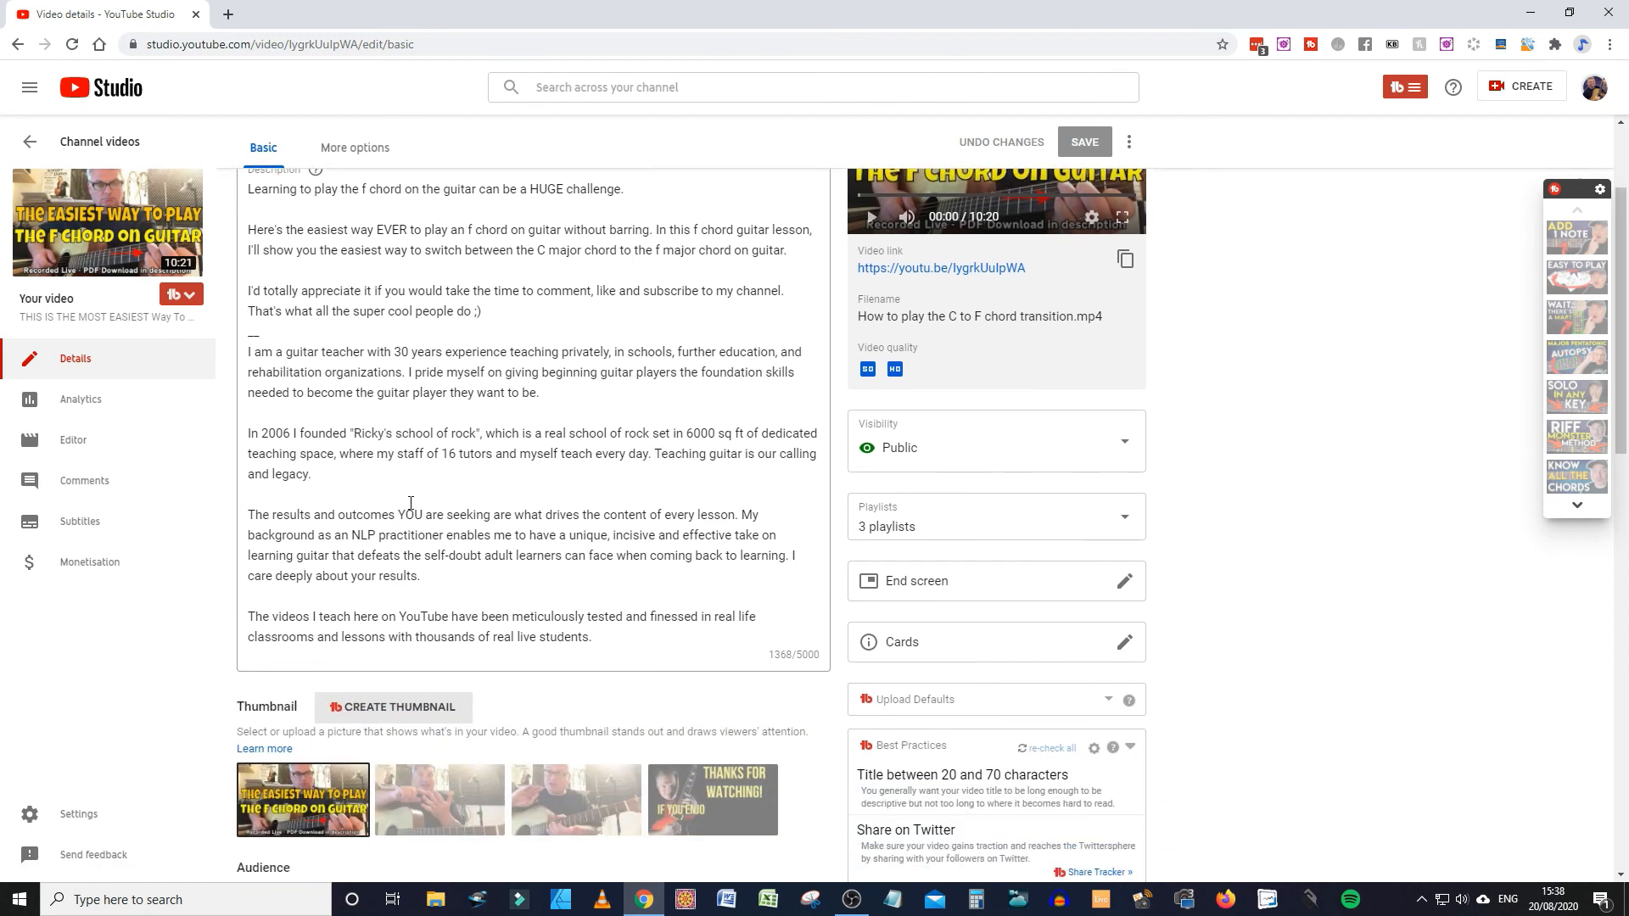
scroll(417, 507, "up", 2)
scroll(586, 756, "down", 1)
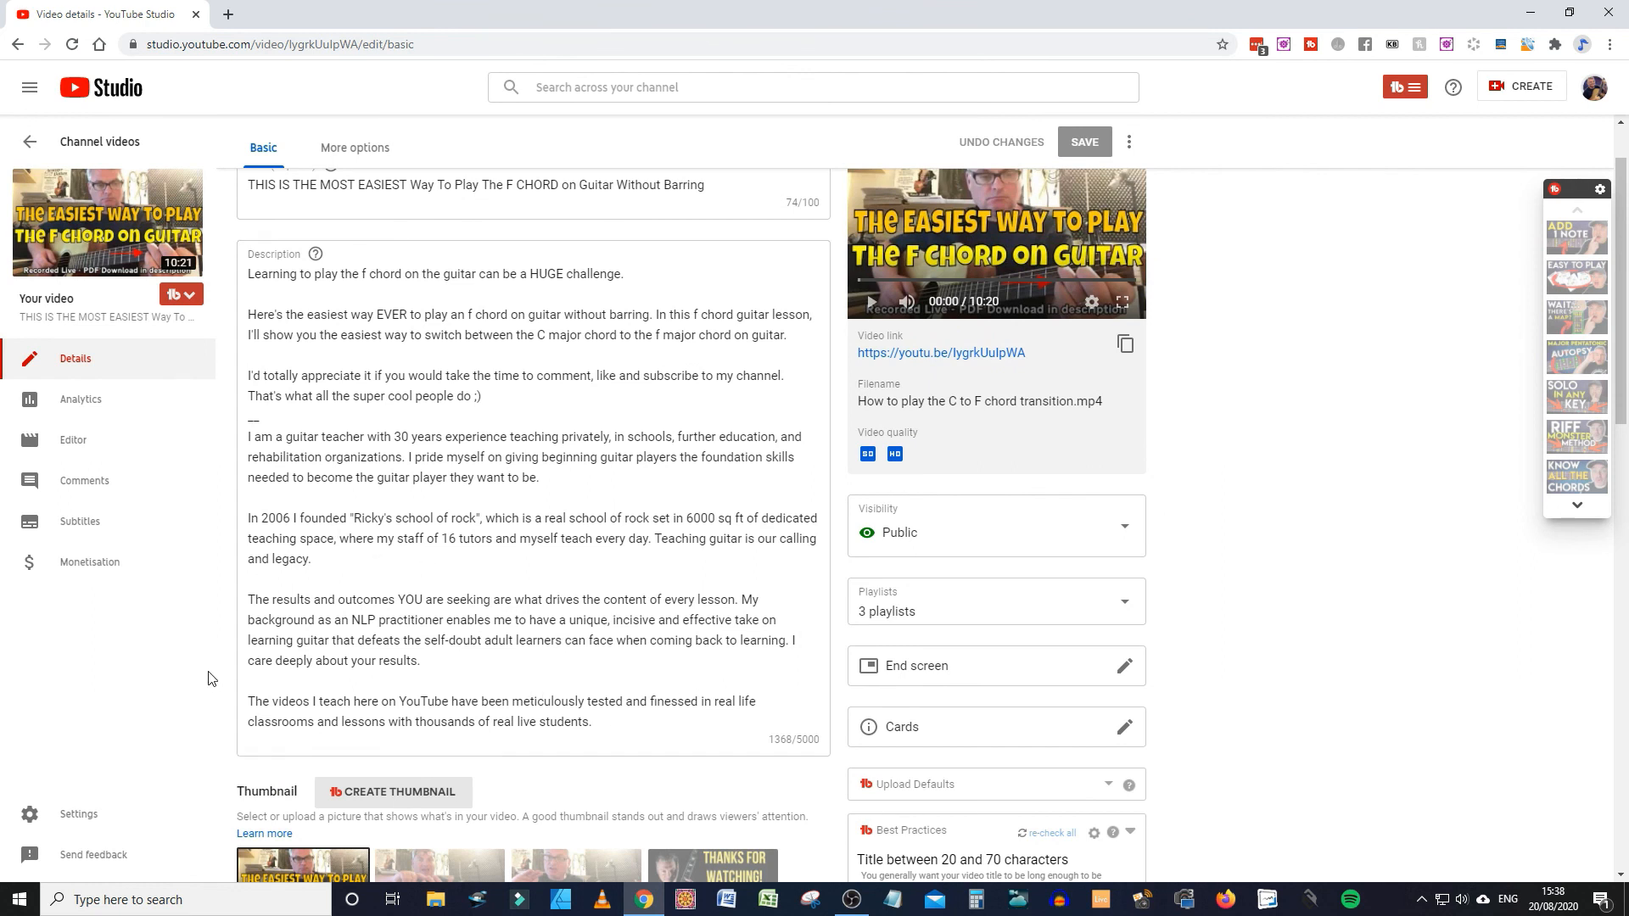
scroll(458, 668, "down", 4)
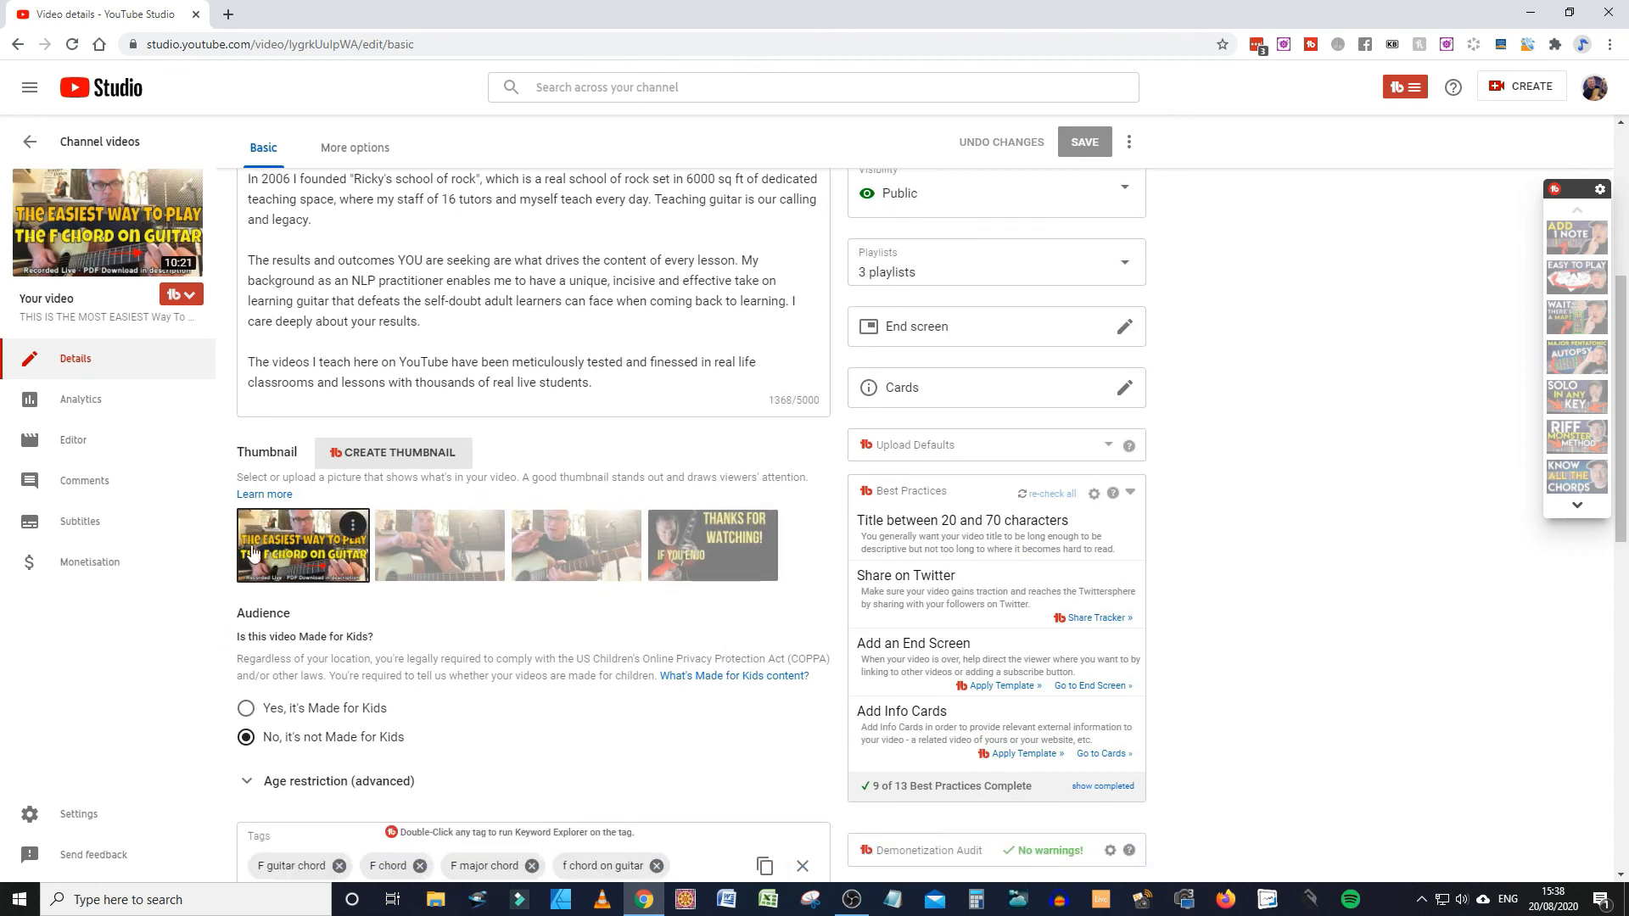
Replace the video's custom thumbnail with the "f chord" image from the Desktop folder
left_click(450, 562)
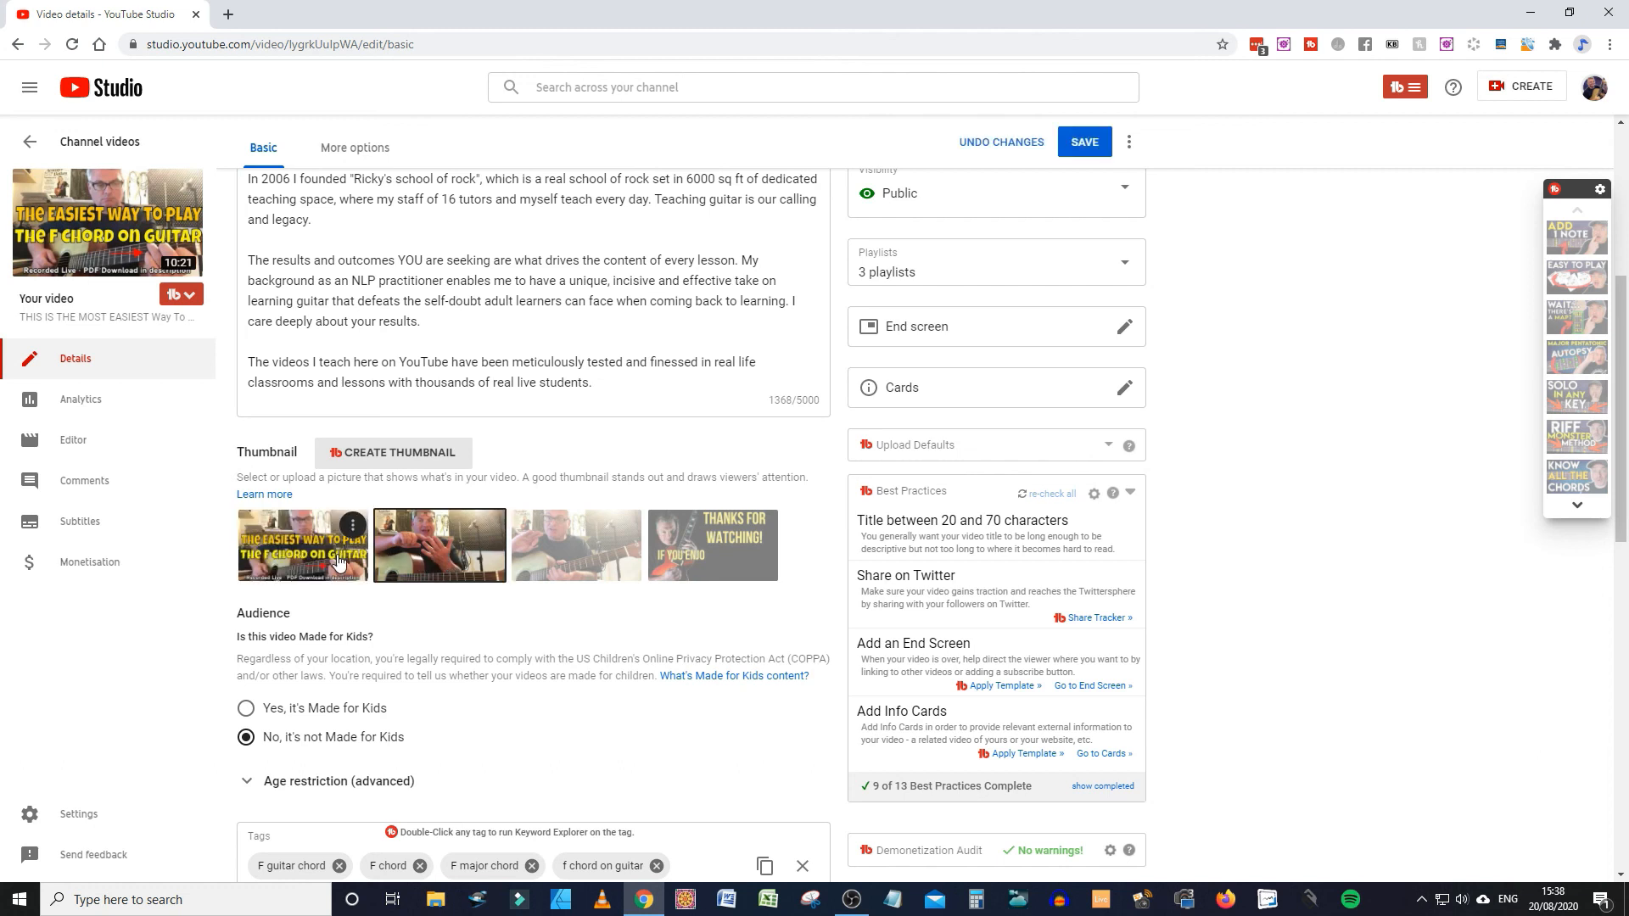
left_click(297, 564)
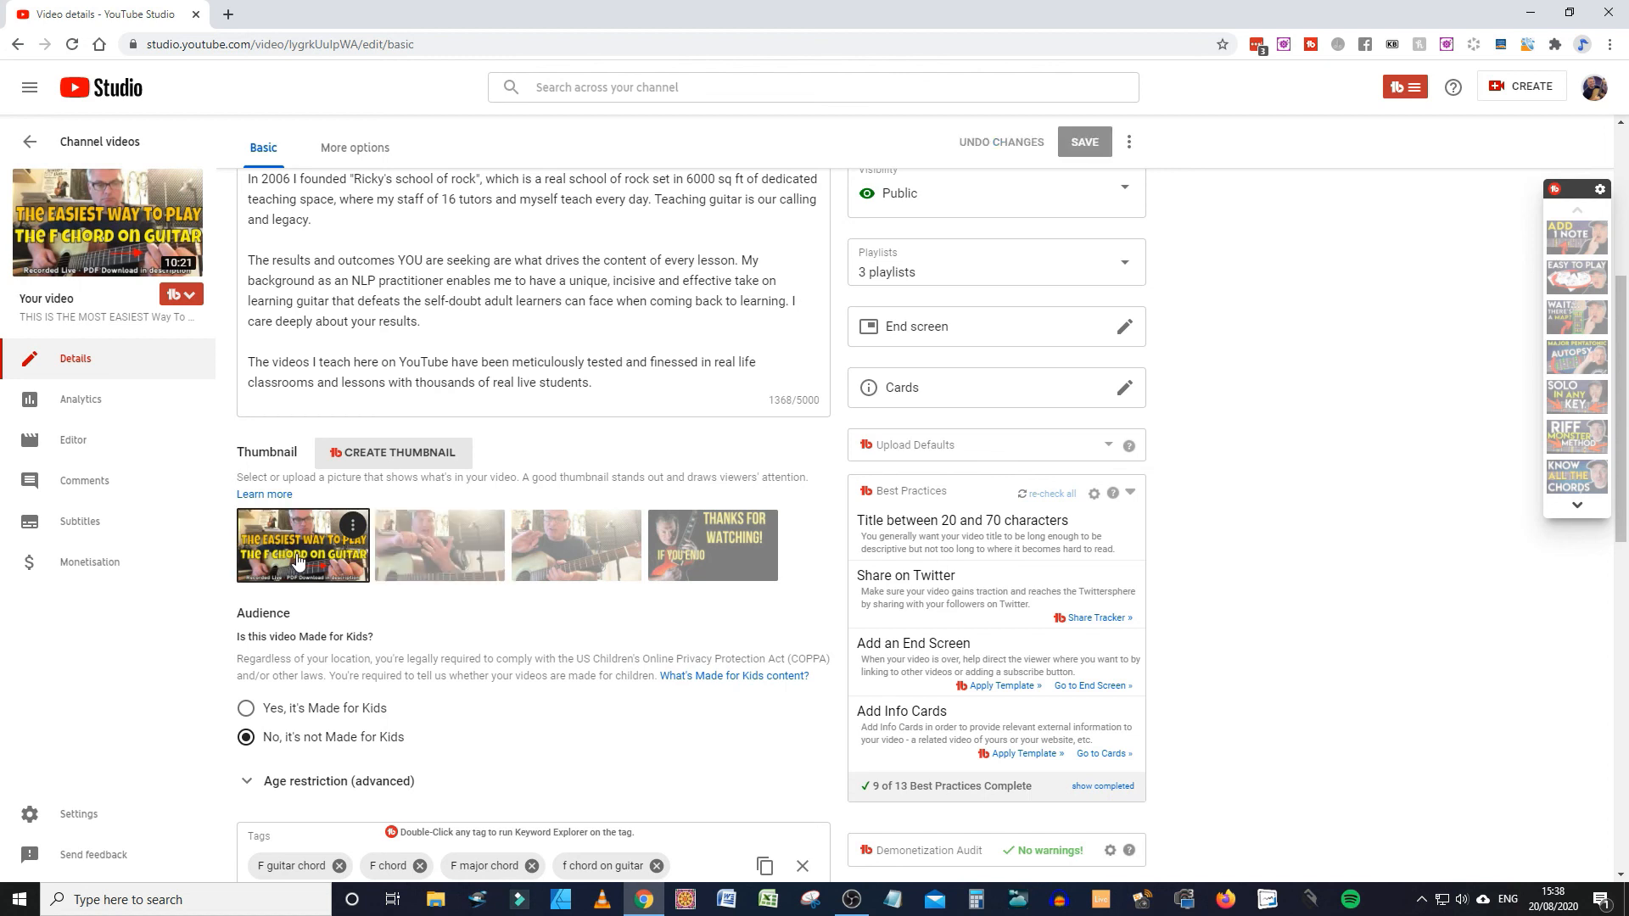
left_click(353, 528)
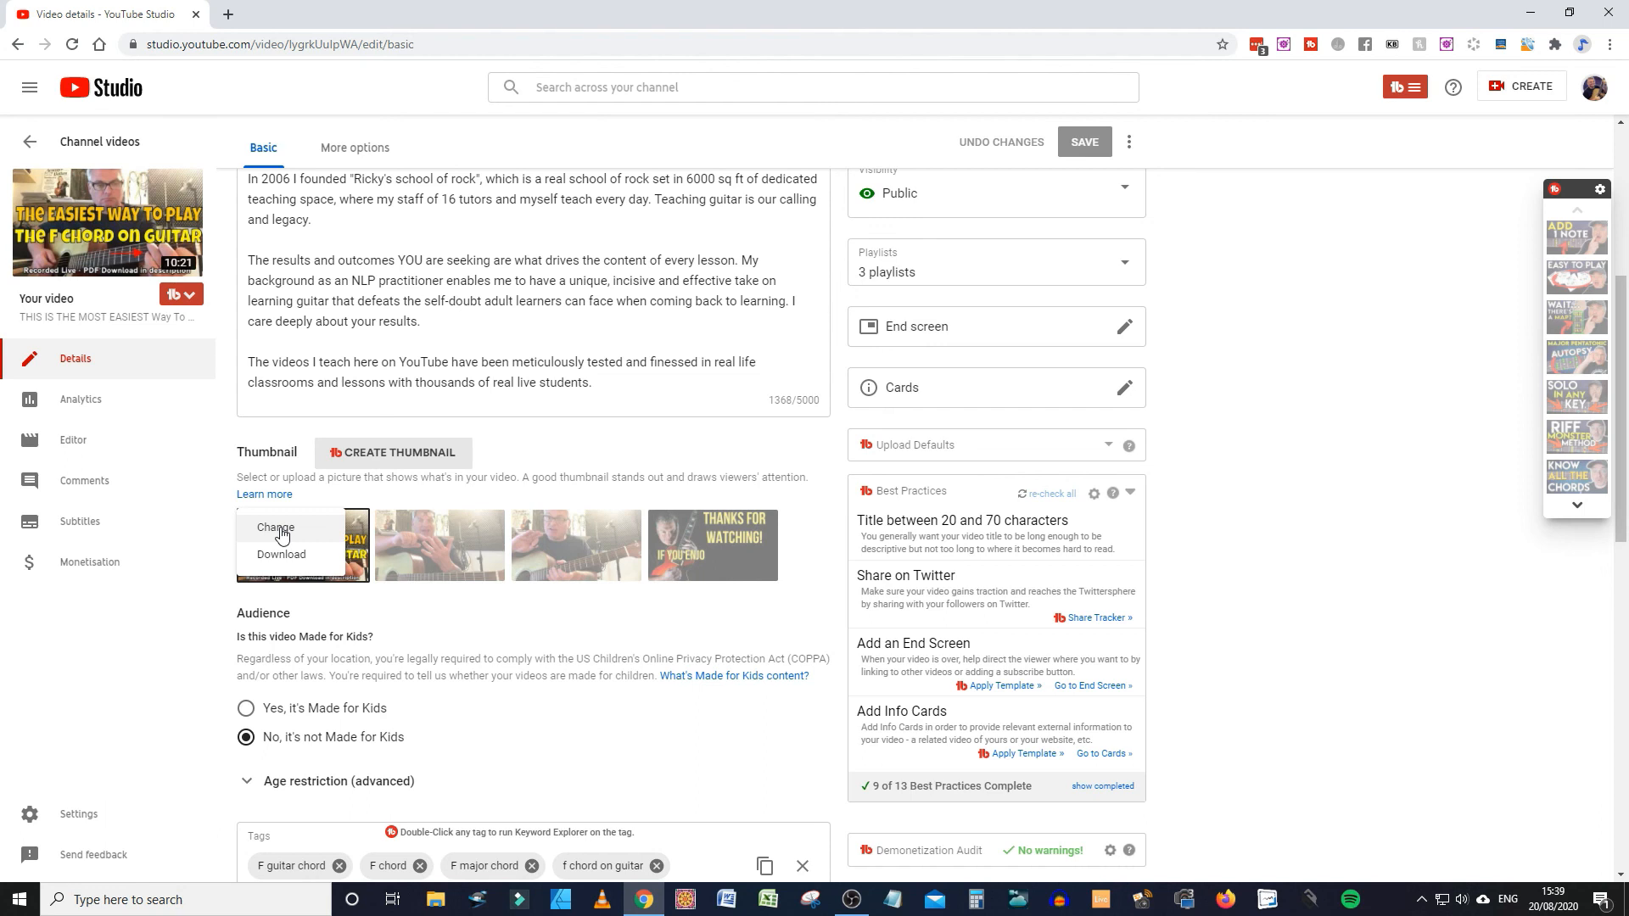
left_click(282, 536)
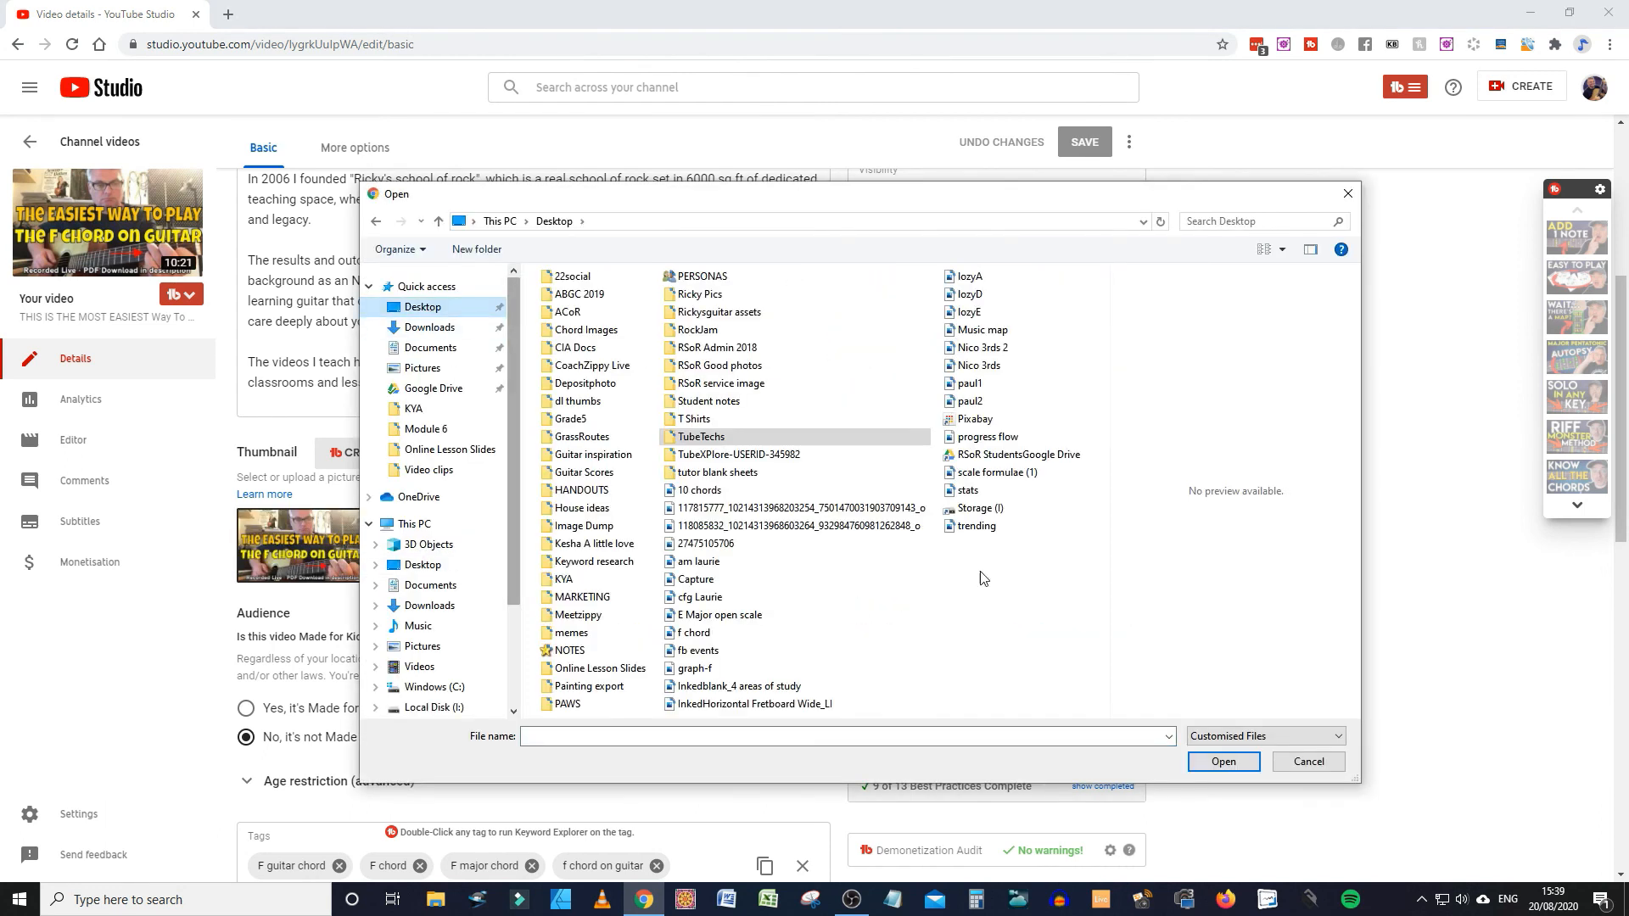
left_click(746, 637)
left_click(1230, 761)
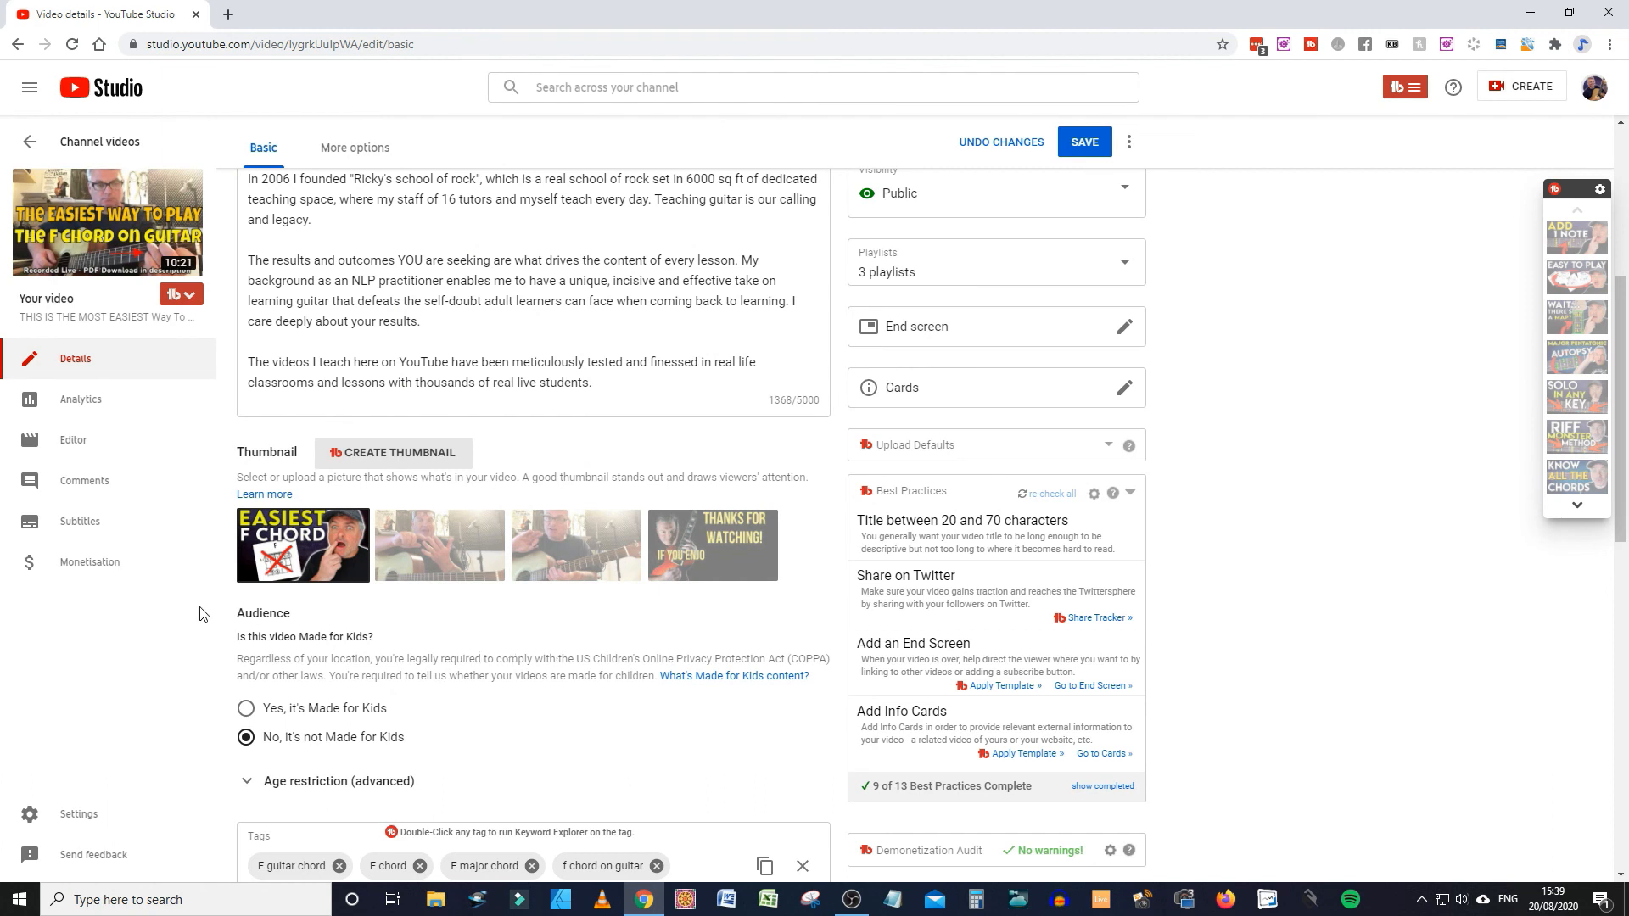
Review the video's details with the new thumbnail and save the changes
scroll(543, 618, "up", 5)
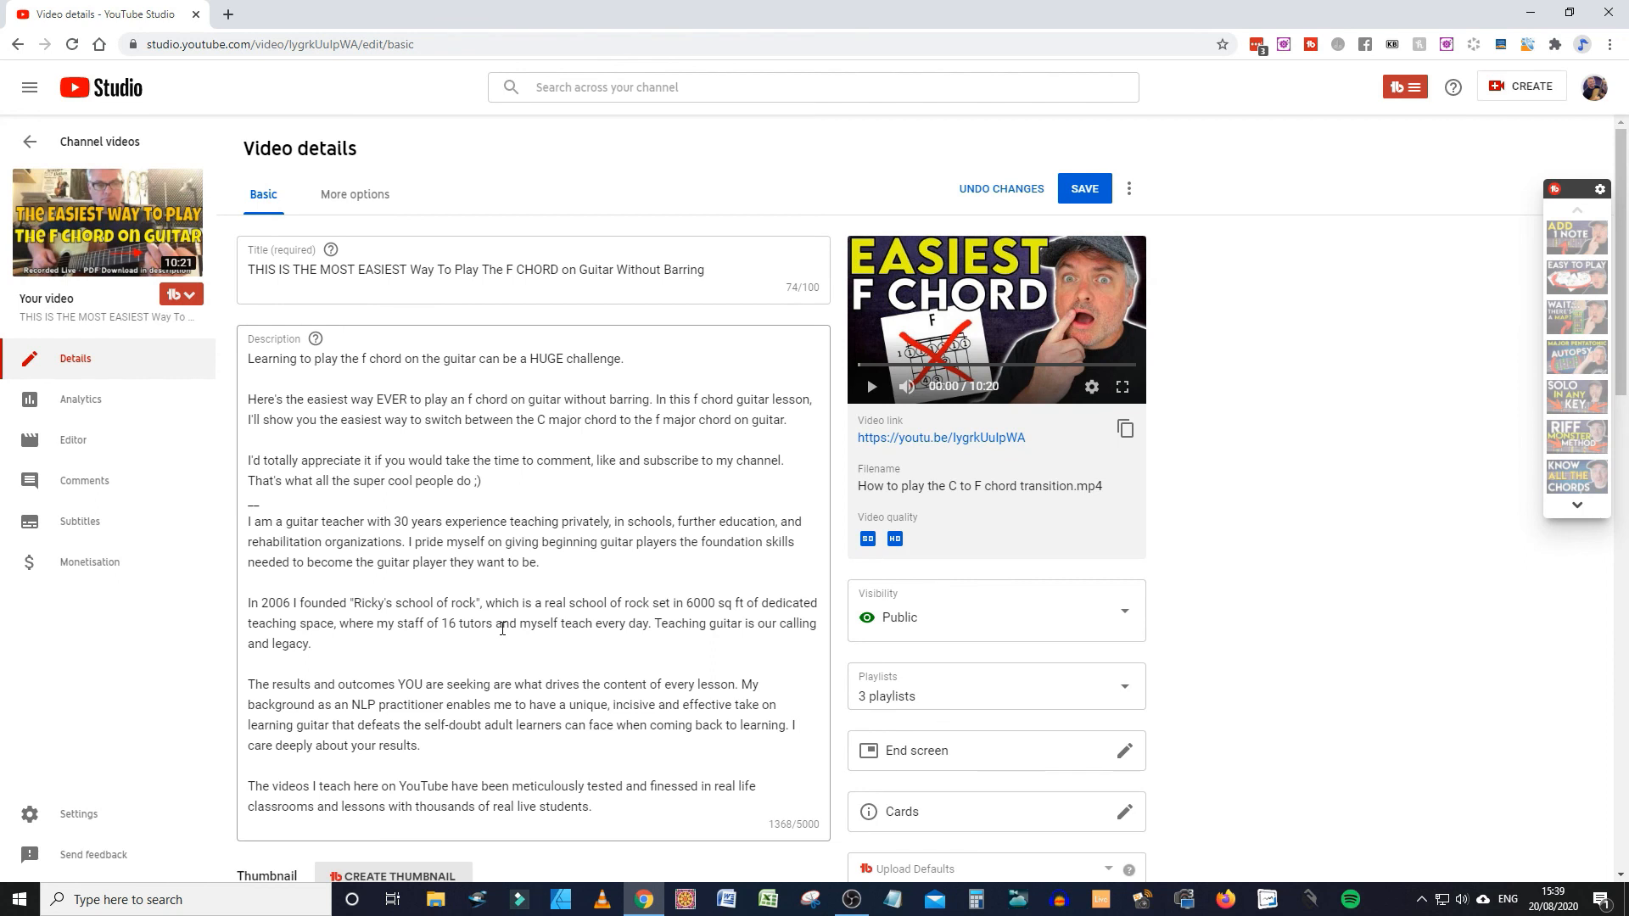
scroll(502, 628, "down", 6)
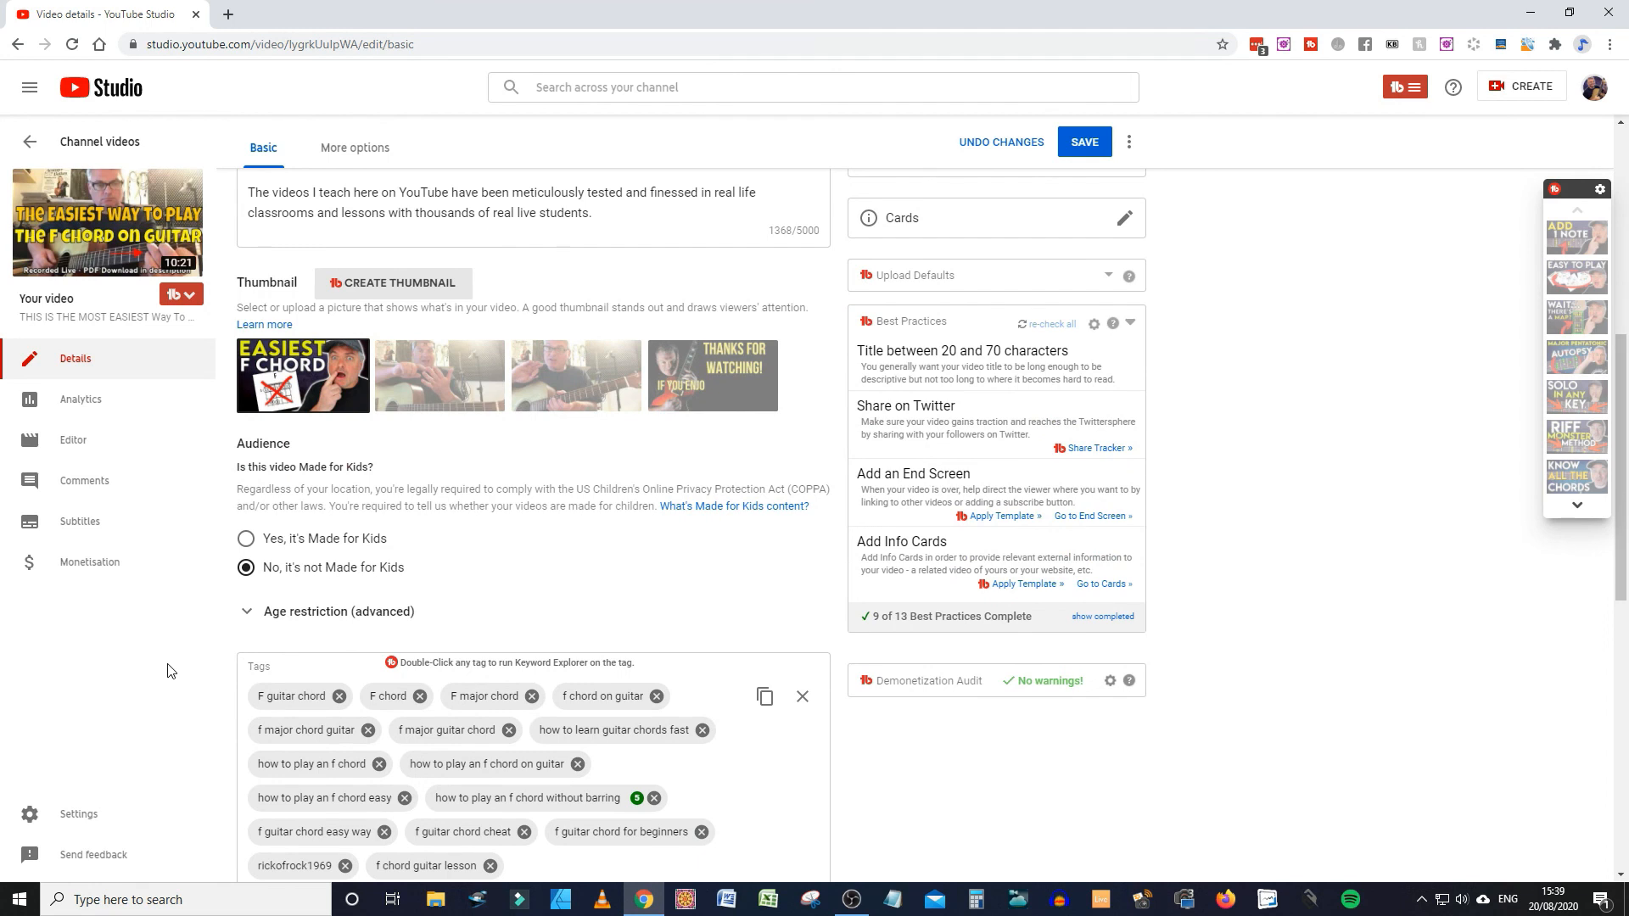
scroll(570, 564, "up", 6)
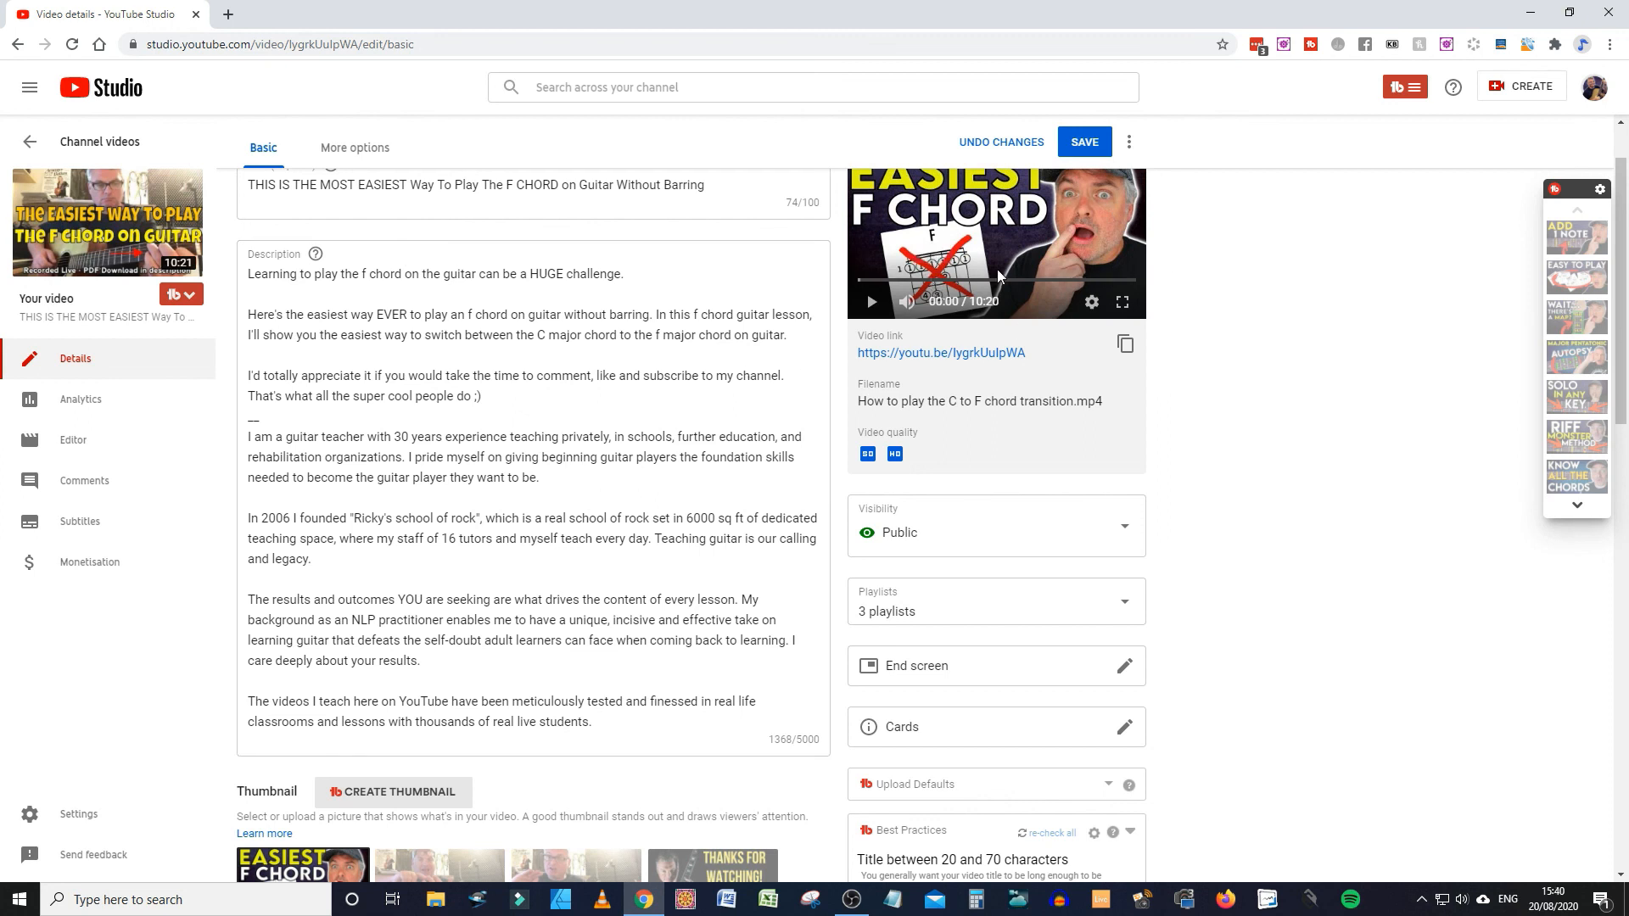
scroll(996, 268, "up", 1)
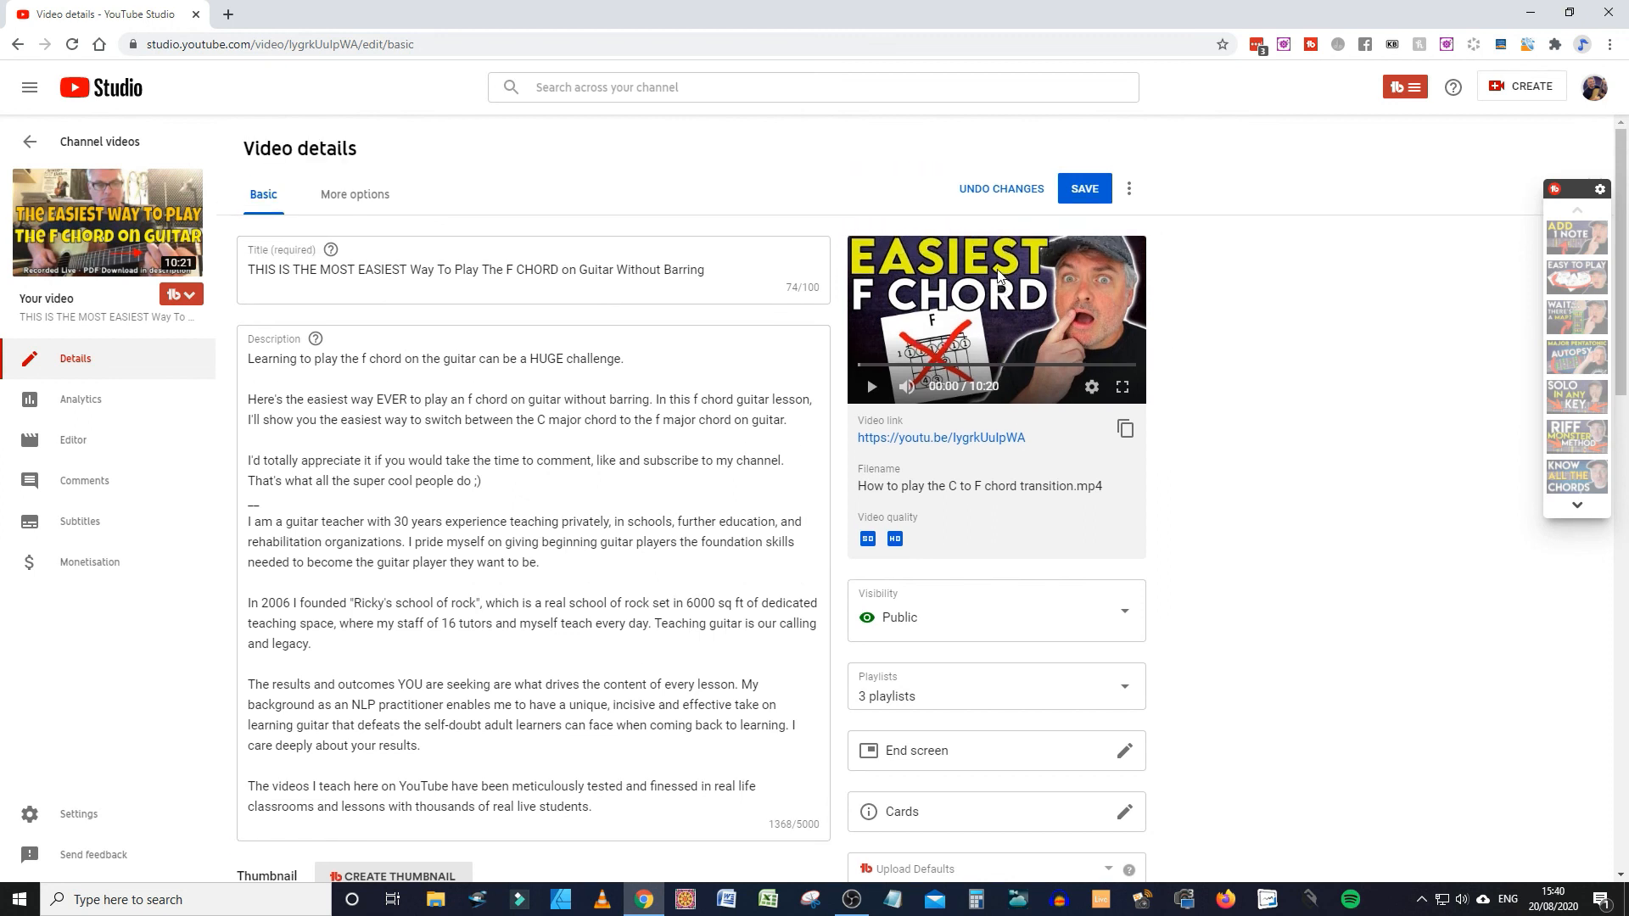
left_click(1078, 190)
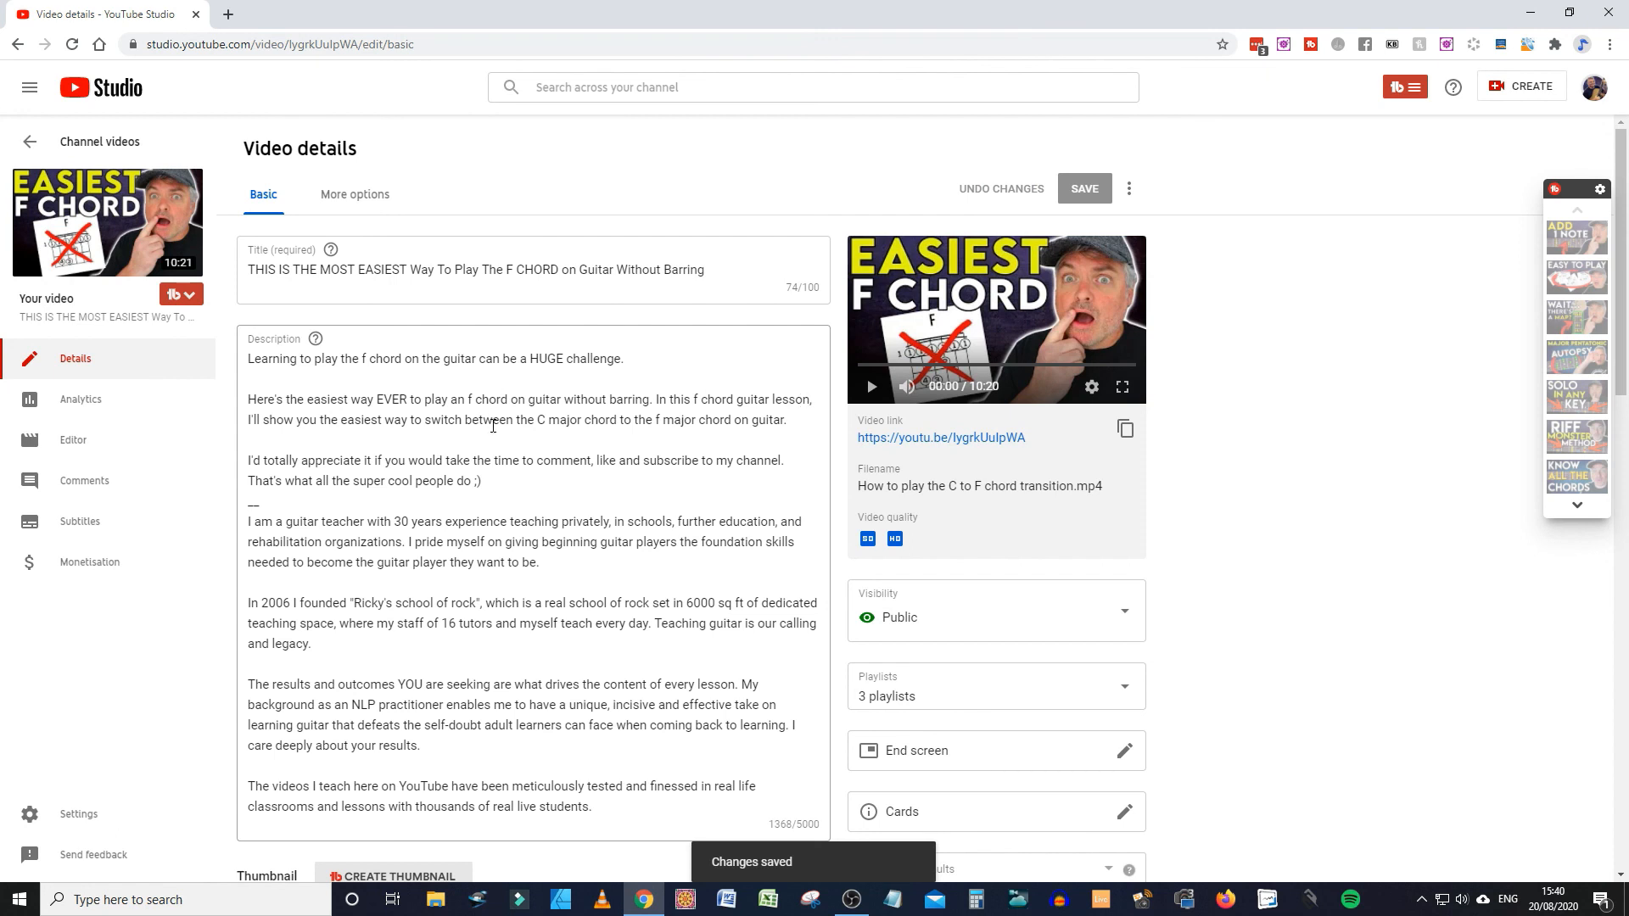
Start a new thumbnail in the Thumbnail Generator, using the video's still frame at 6:40 as the background
scroll(493, 426, "down", 6)
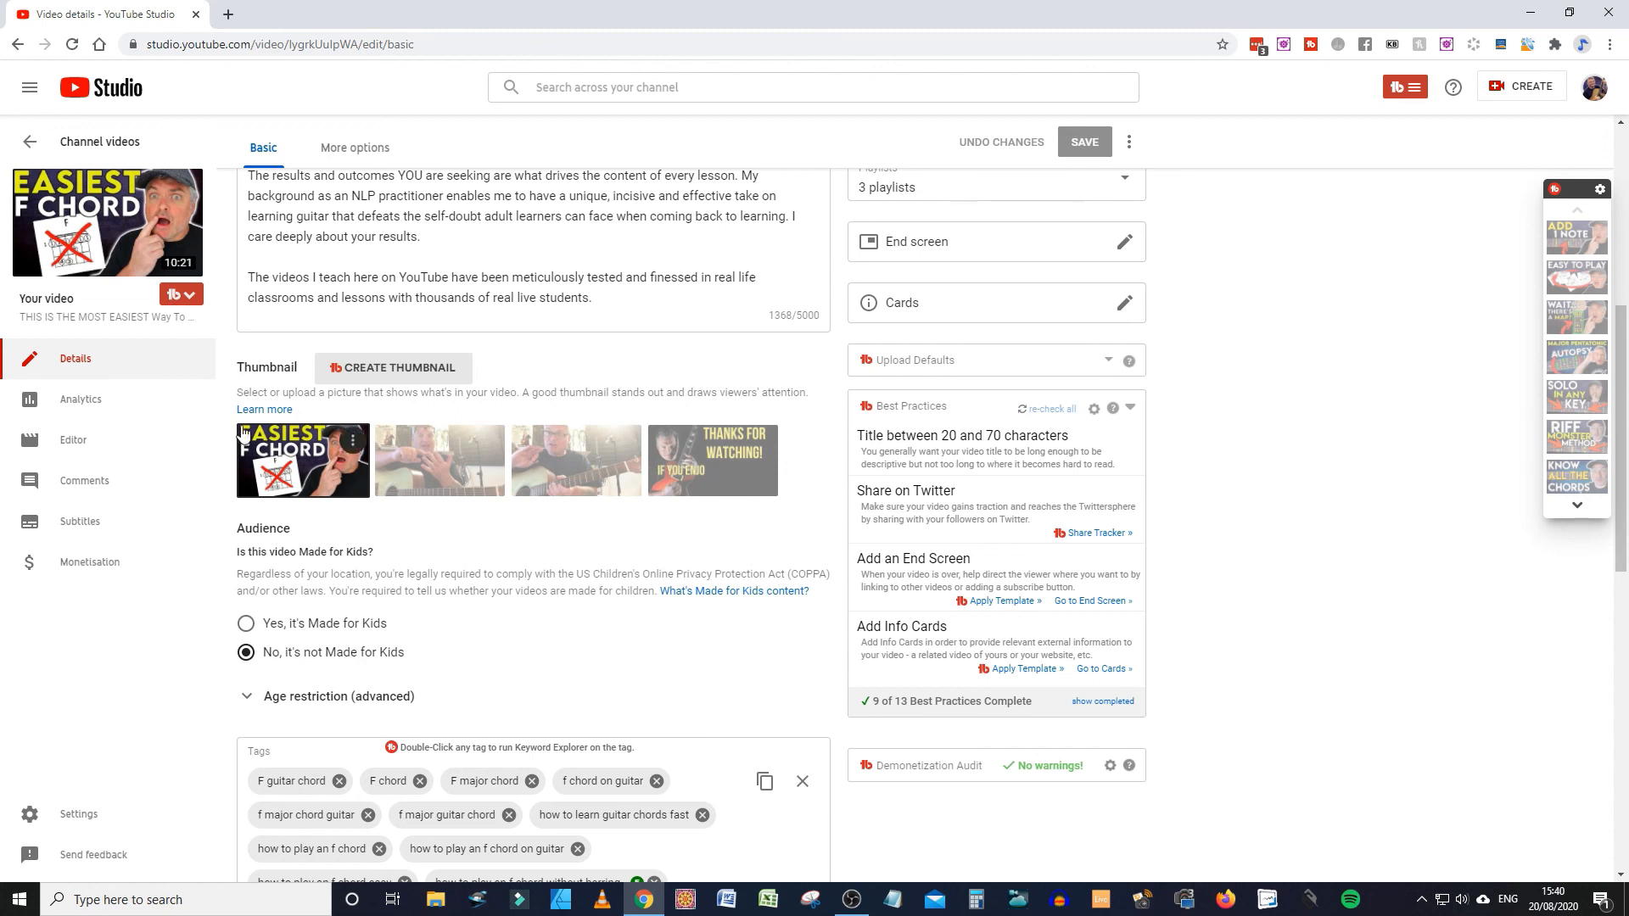
left_click(407, 370)
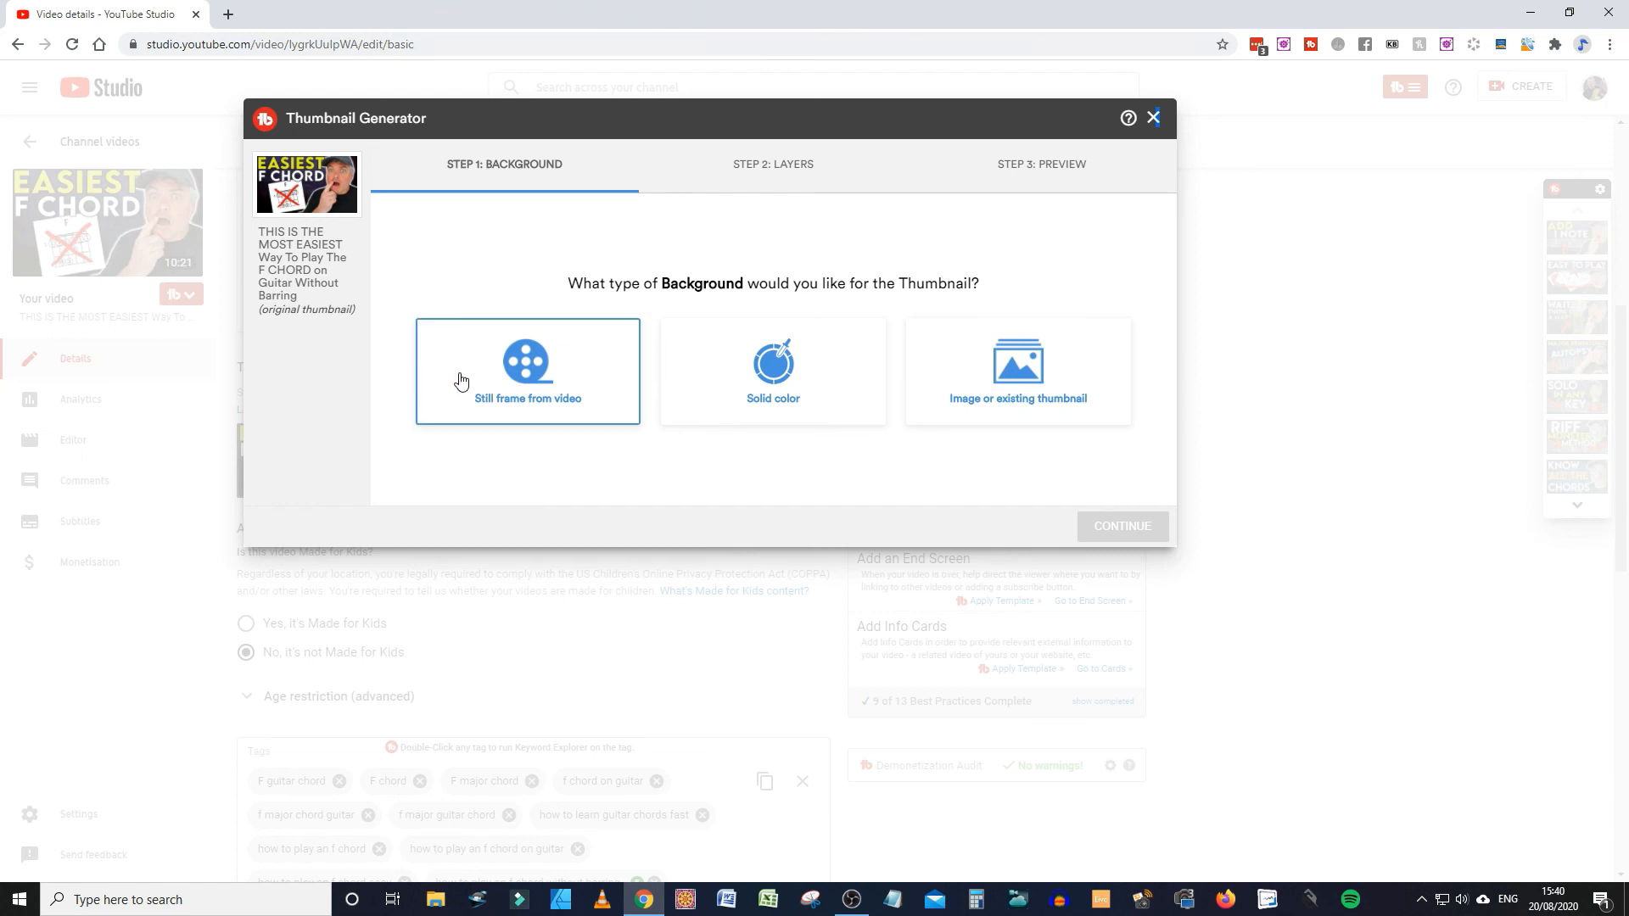
left_click(549, 387)
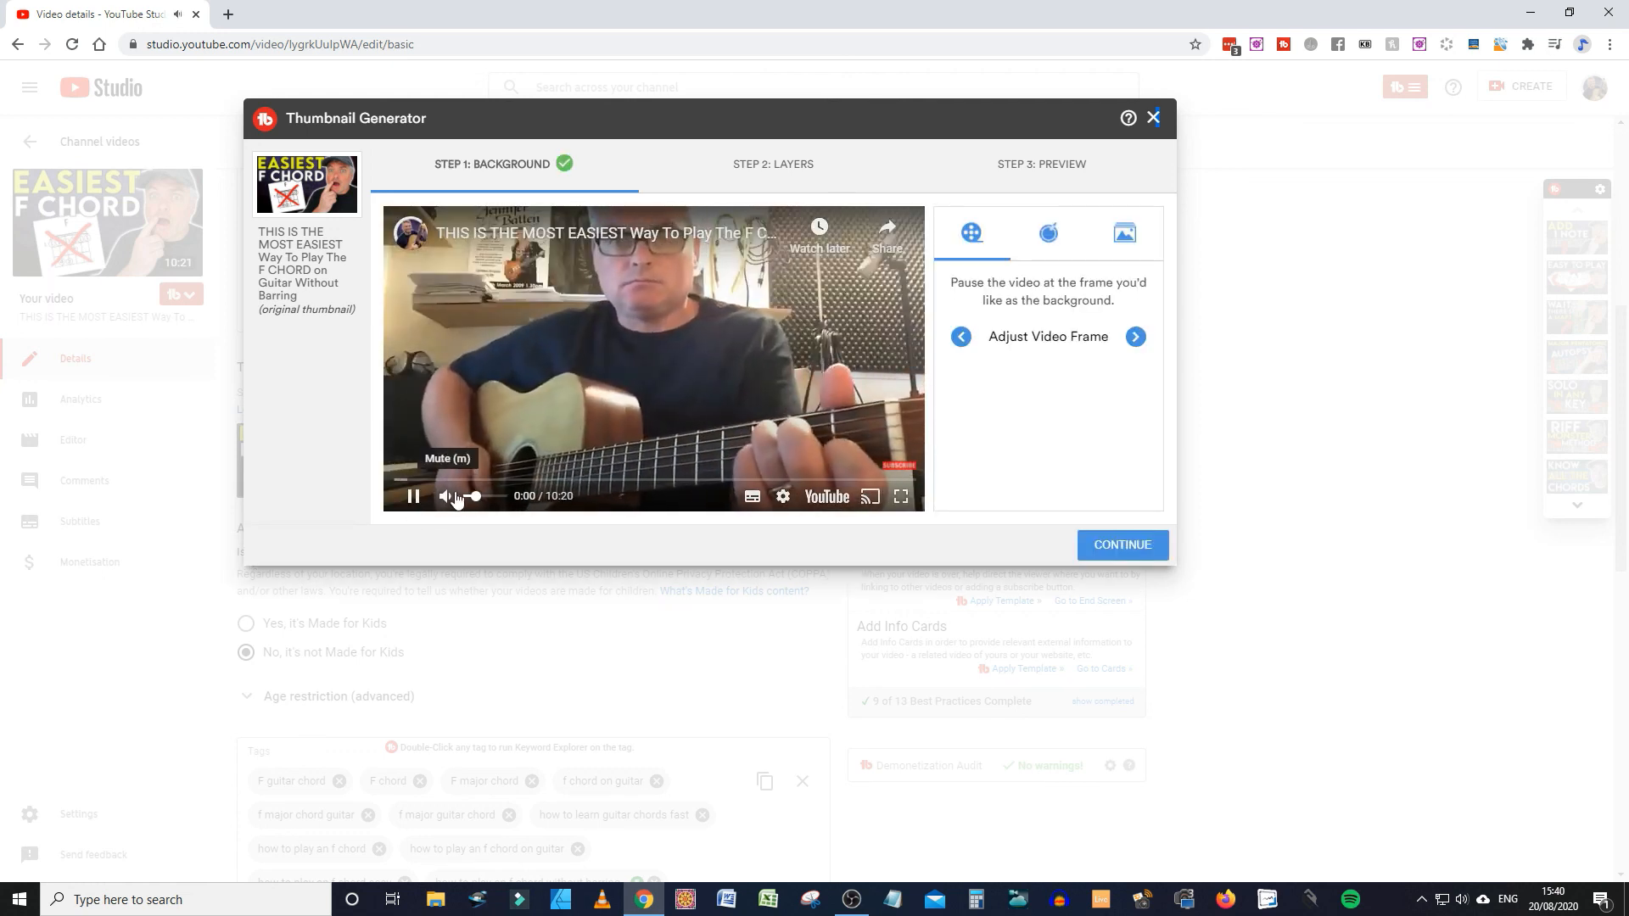
left_click(598, 482)
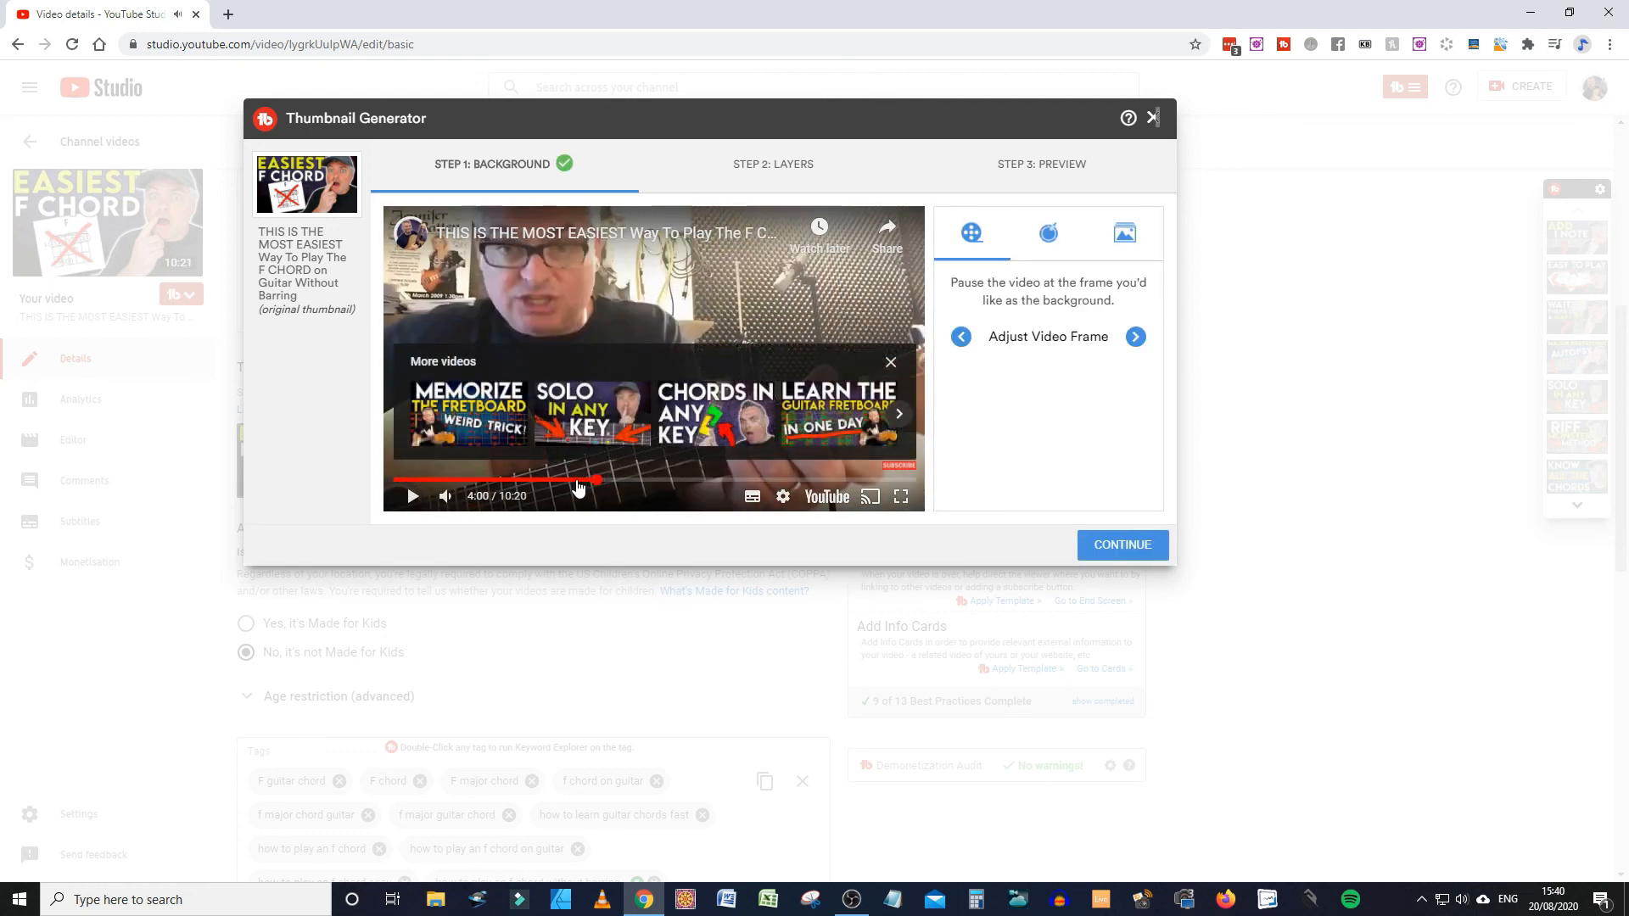
left_click(556, 481)
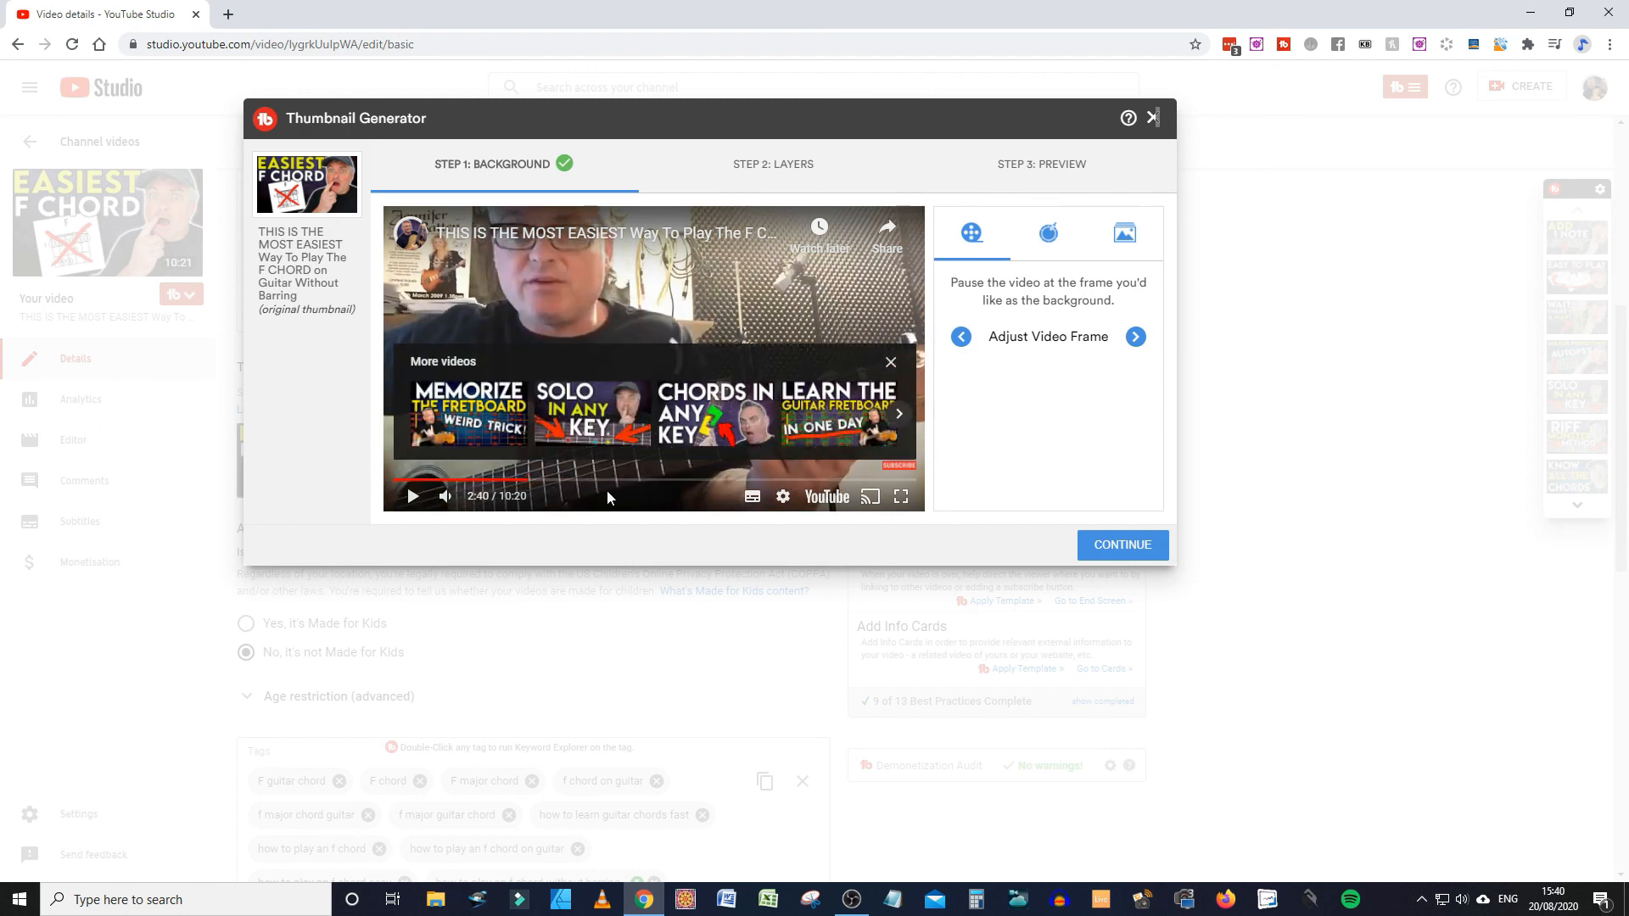
left_click(529, 481)
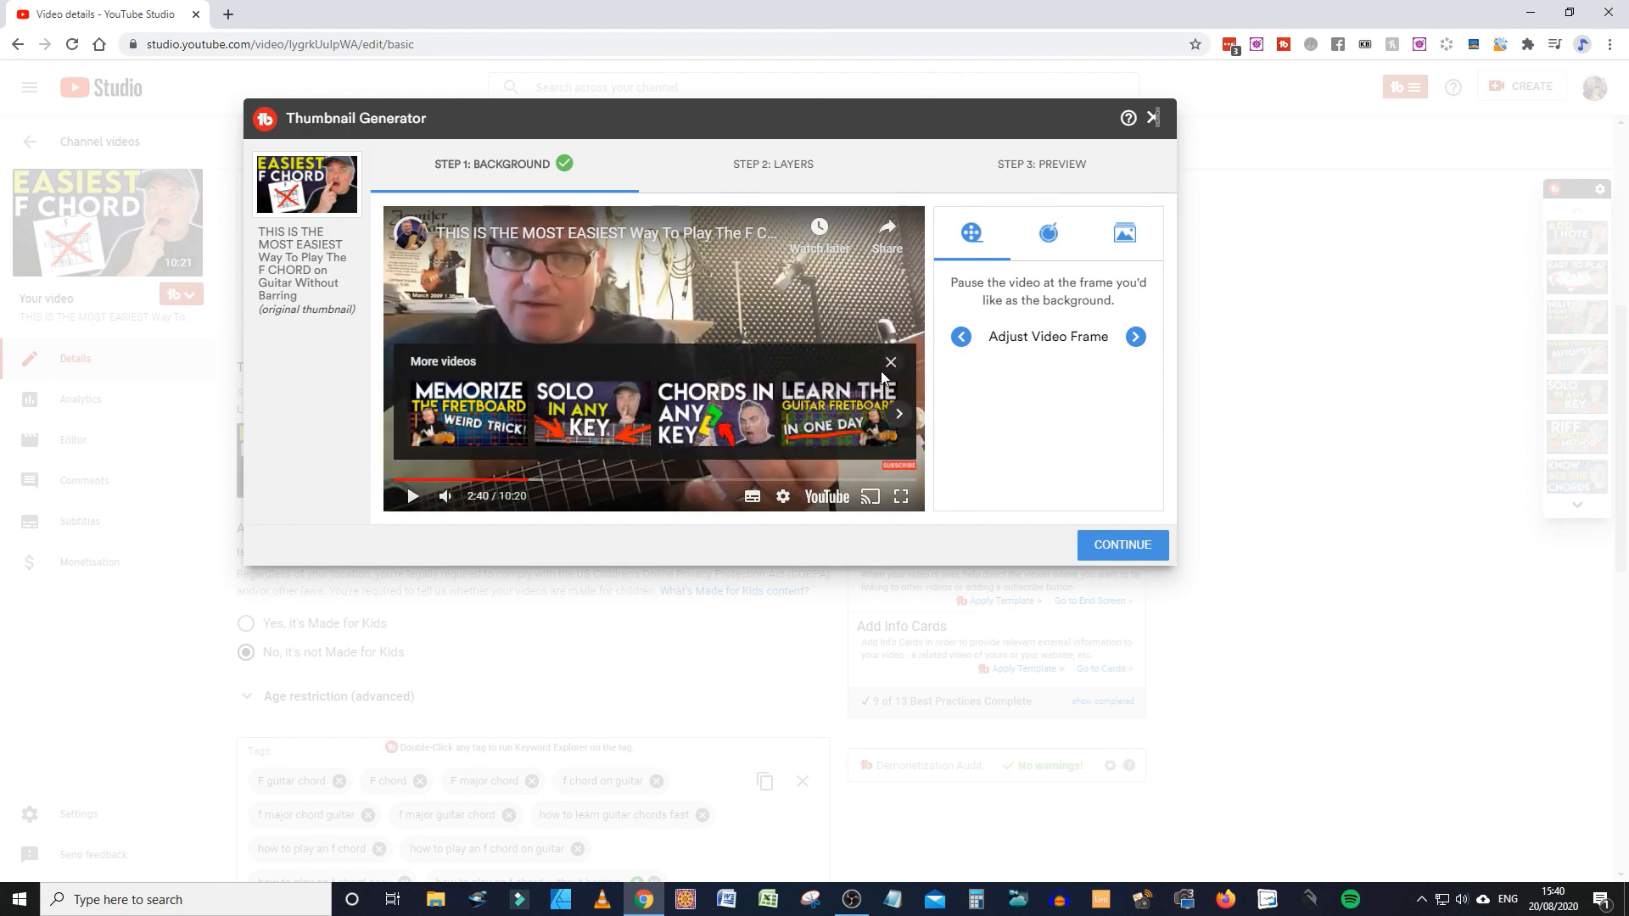
left_click(891, 363)
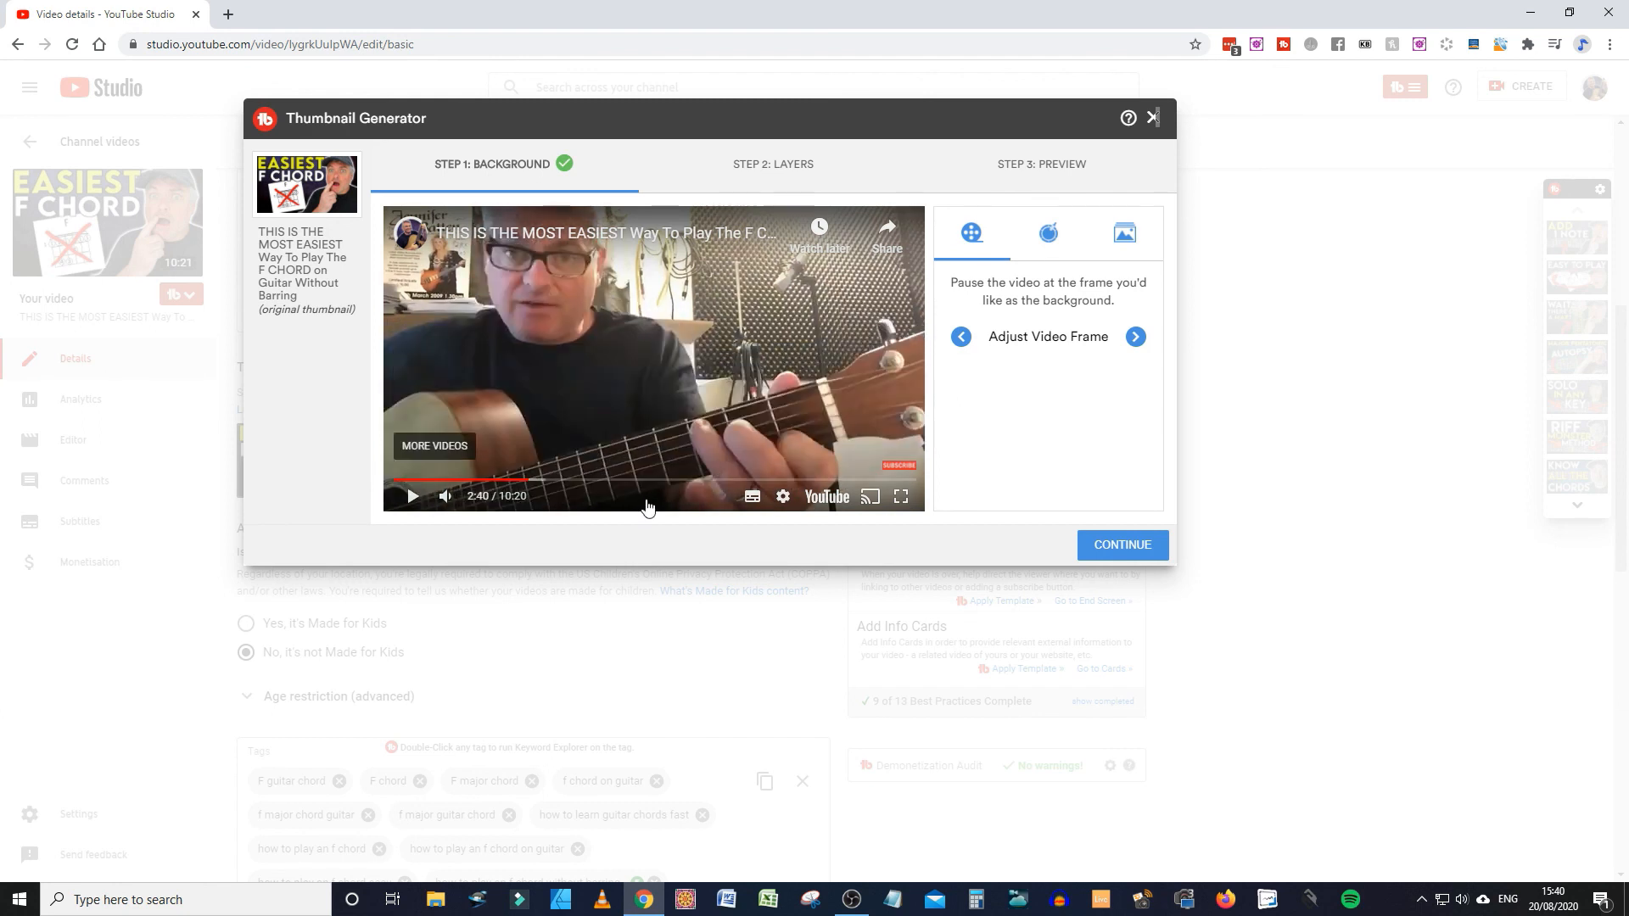
left_click(733, 481)
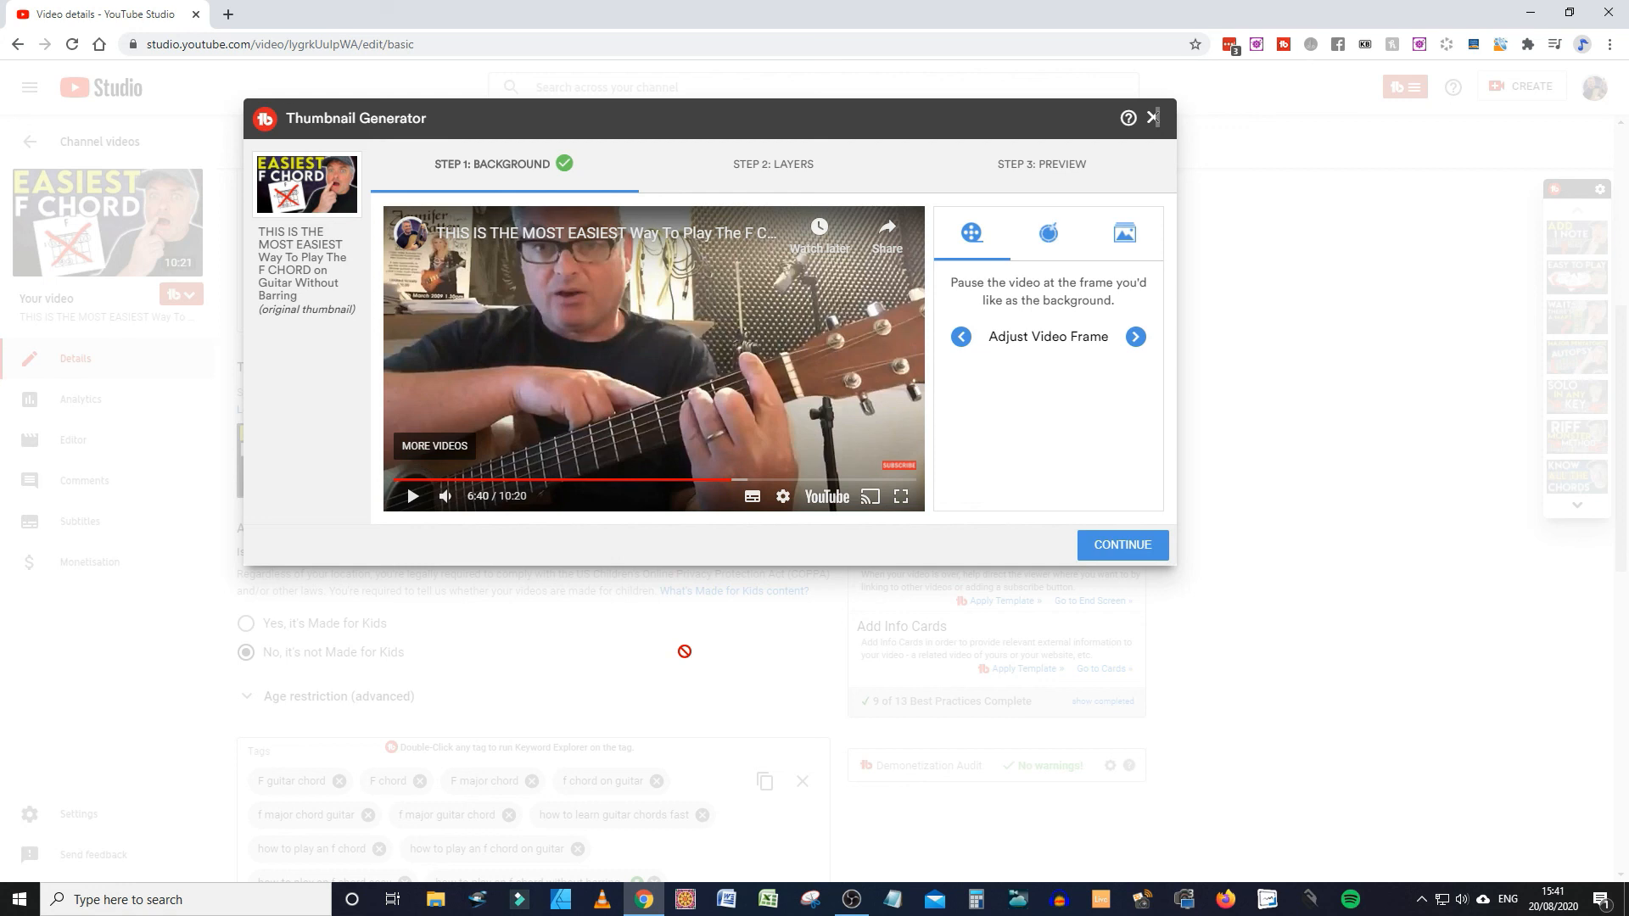
left_click(1117, 559)
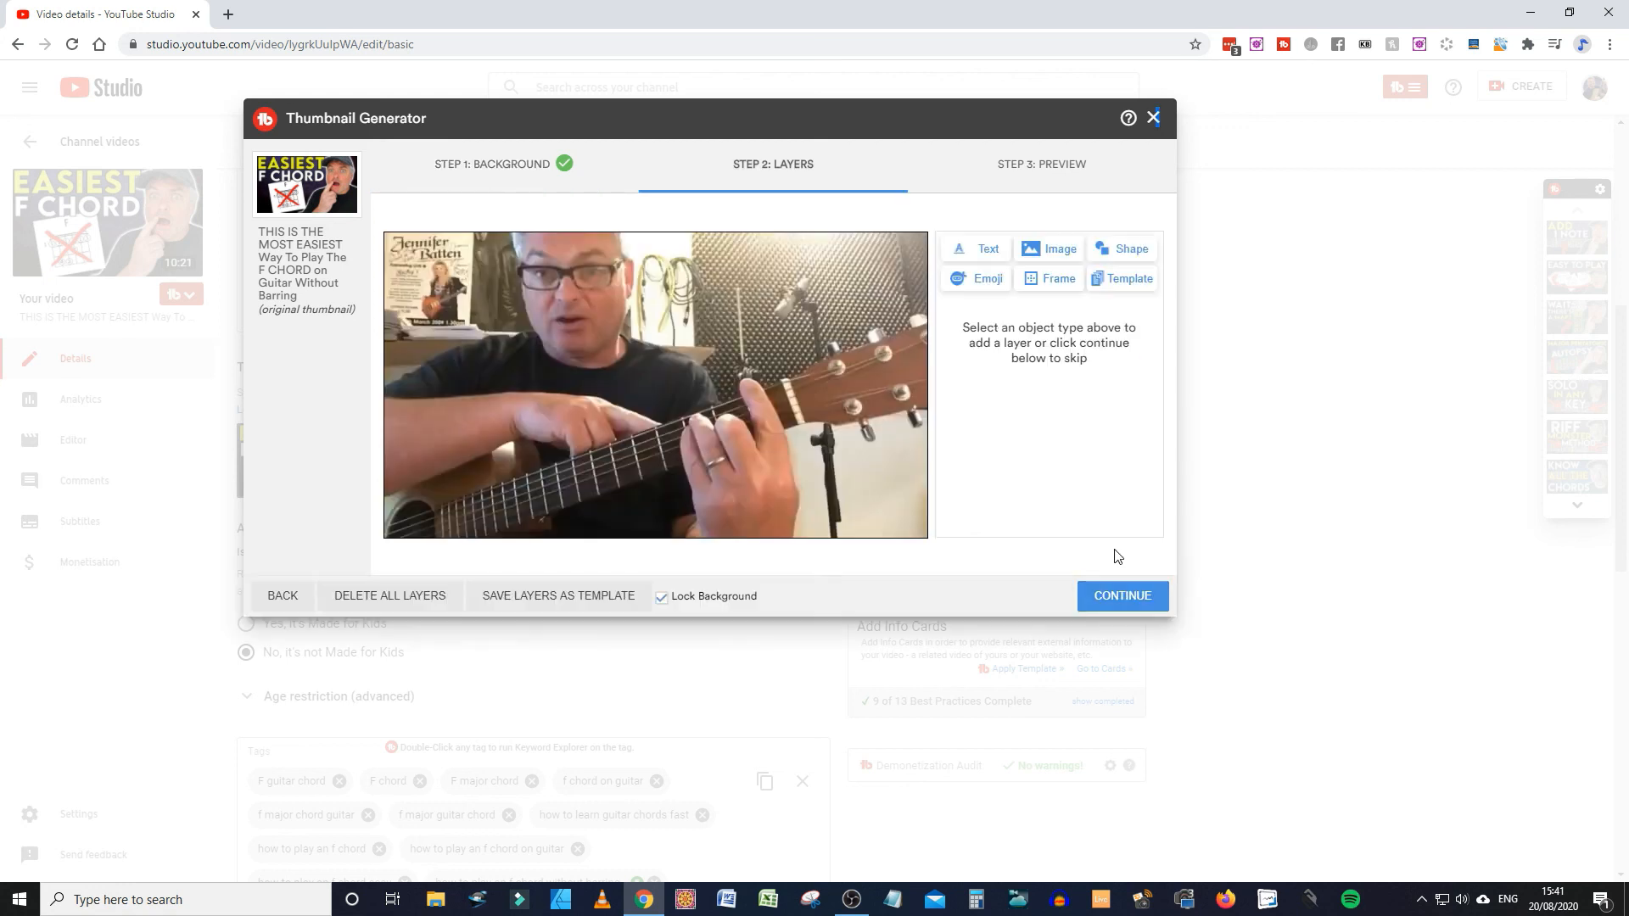
Add the text layer "Easy F chord" in the PRIMETIME font and place it along the image's upper edge
left_click(983, 251)
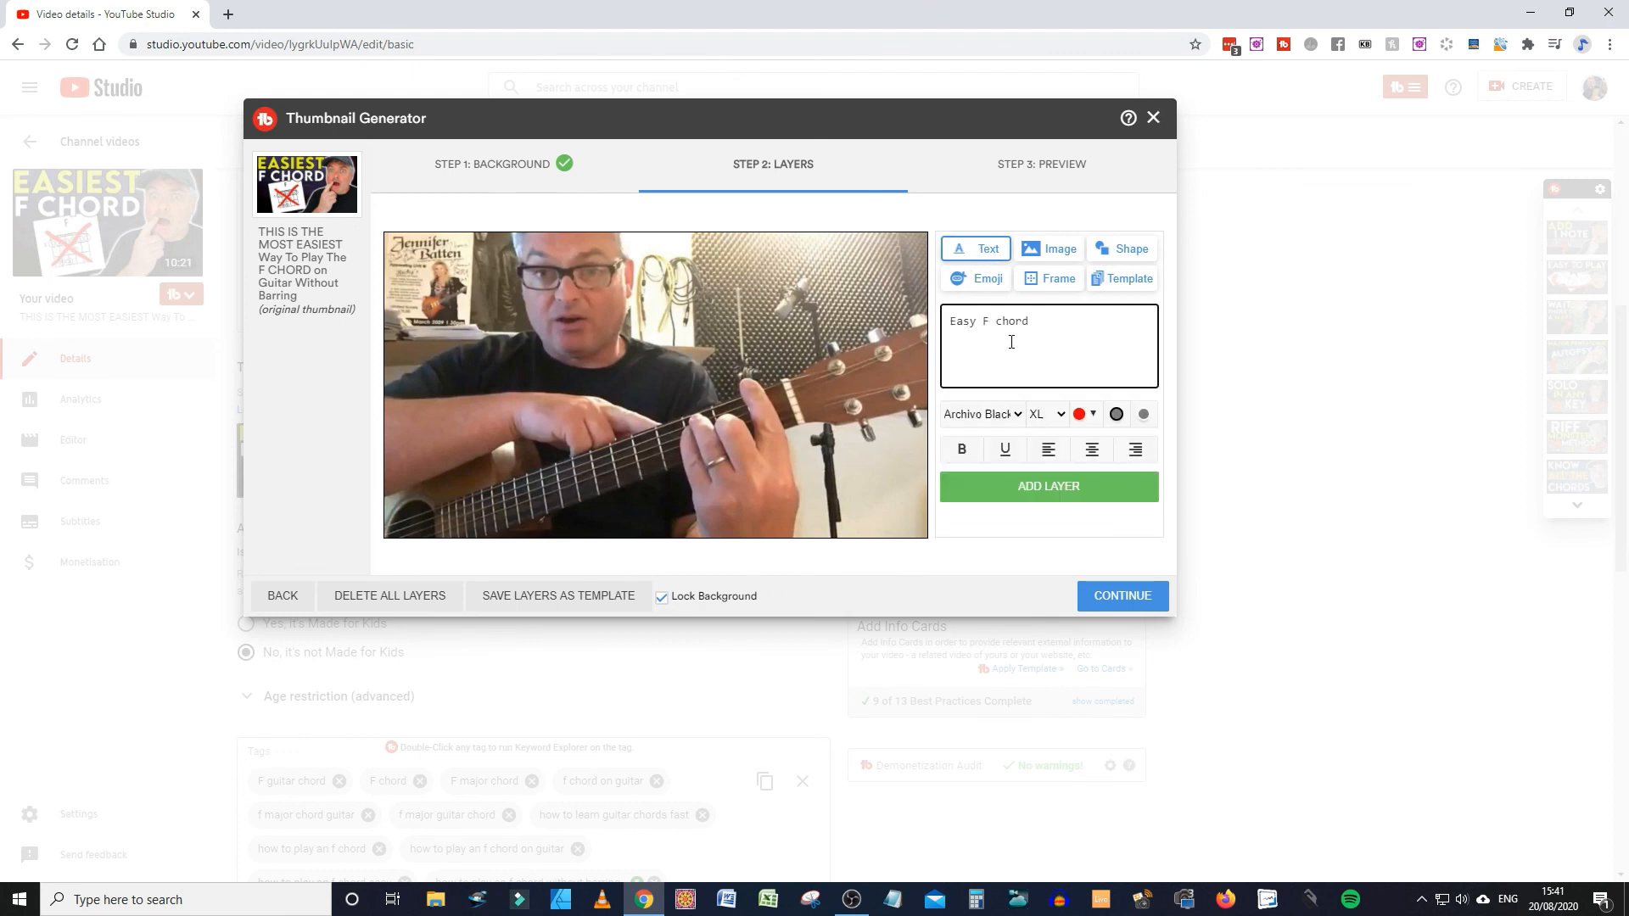
left_click(1012, 415)
left_click(1026, 450)
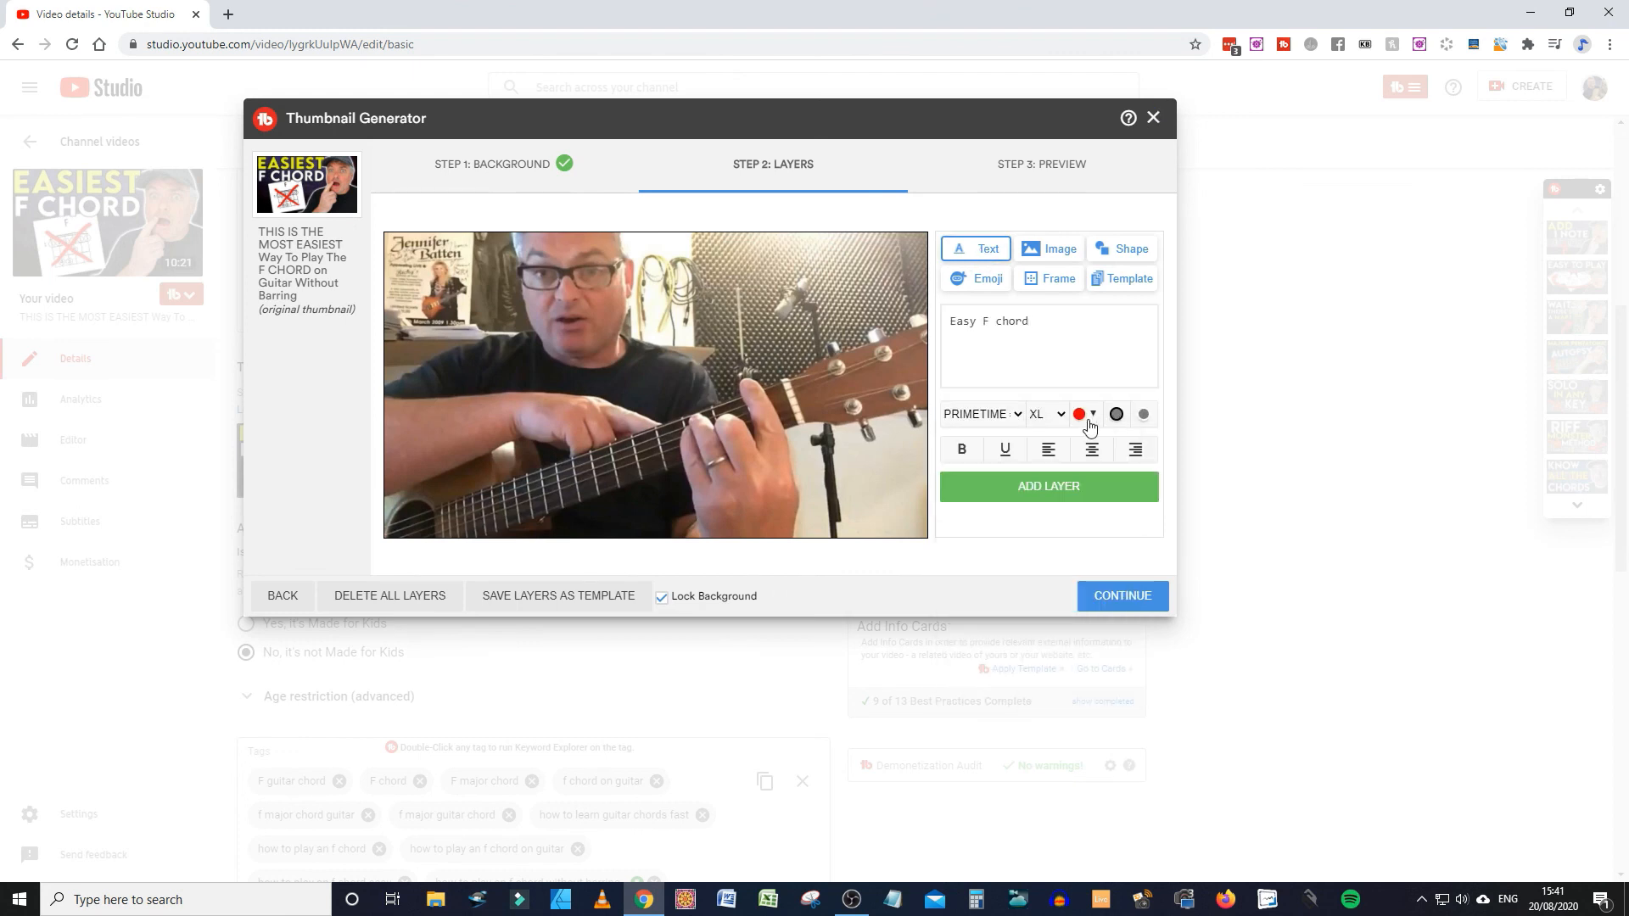
left_click(1045, 488)
mouse_move(763, 312)
left_mouse_down()
mouse_move(764, 458)
mouse_move(764, 281)
left_mouse_up()
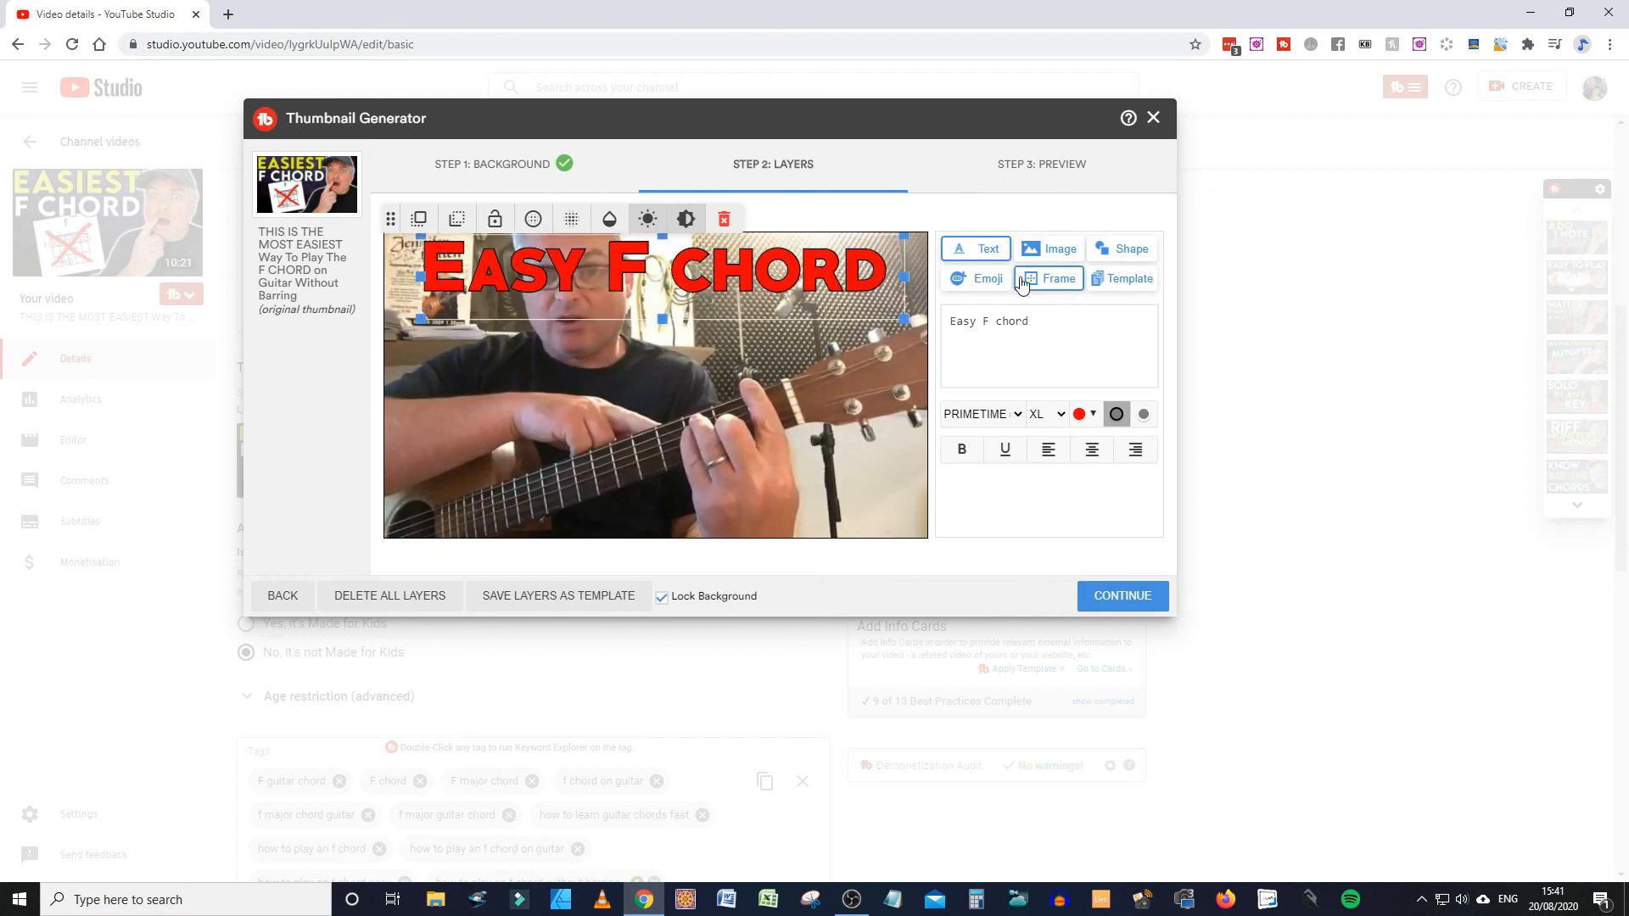
Preview the generated thumbnail beside competing F chord videos in YouTube results, and close the generator without publishing
left_click(1121, 599)
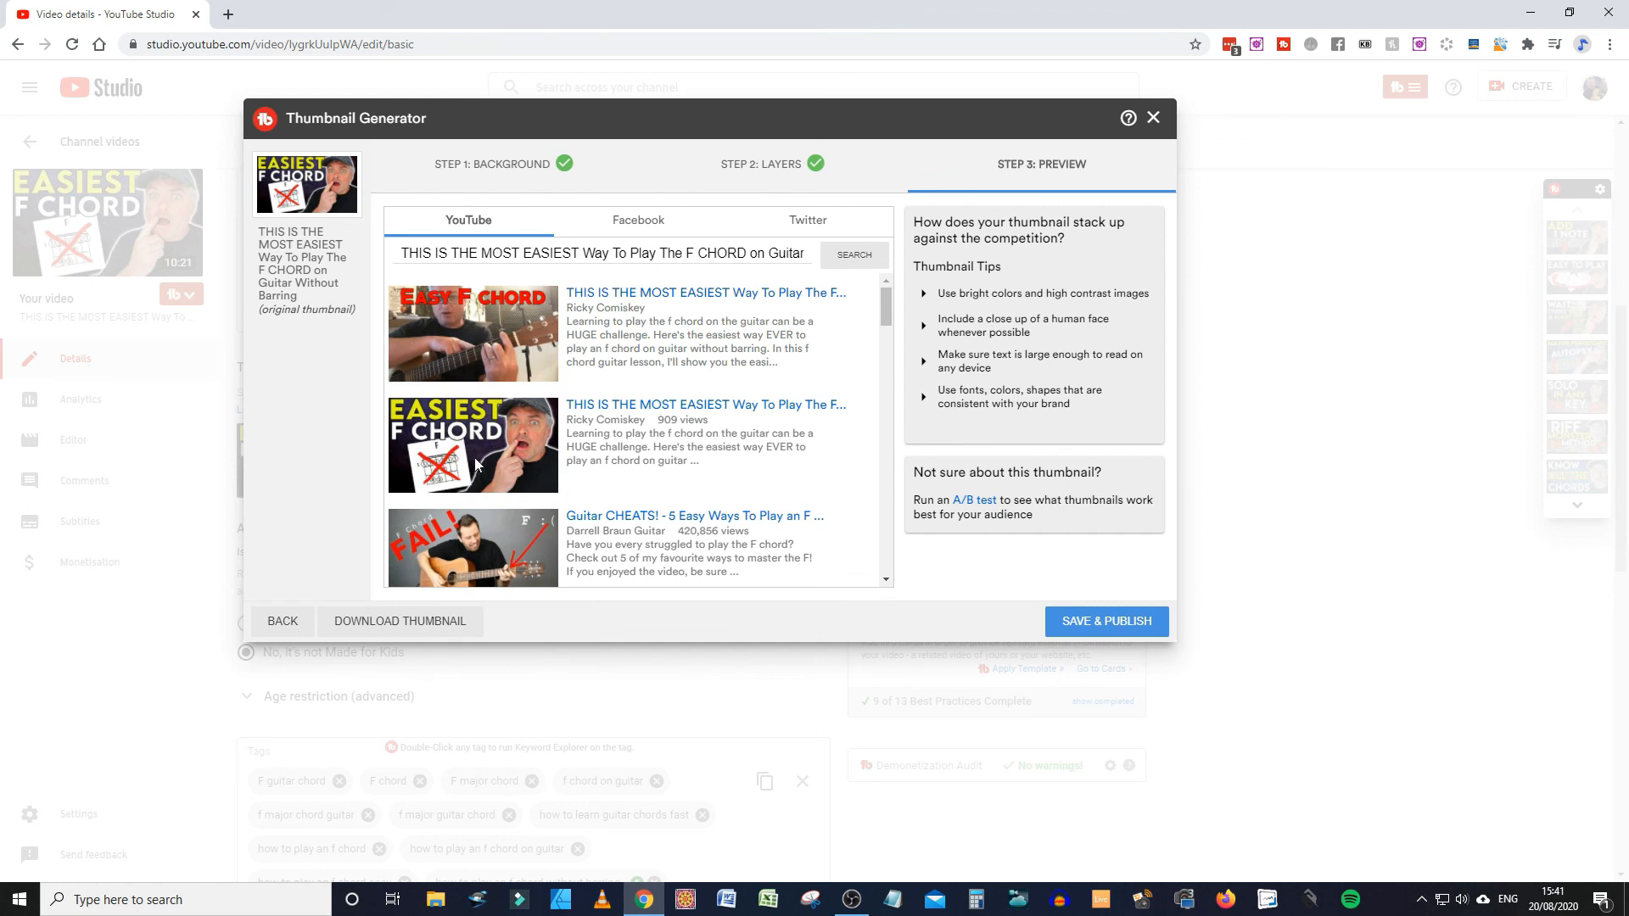
scroll(476, 456, "down", 5)
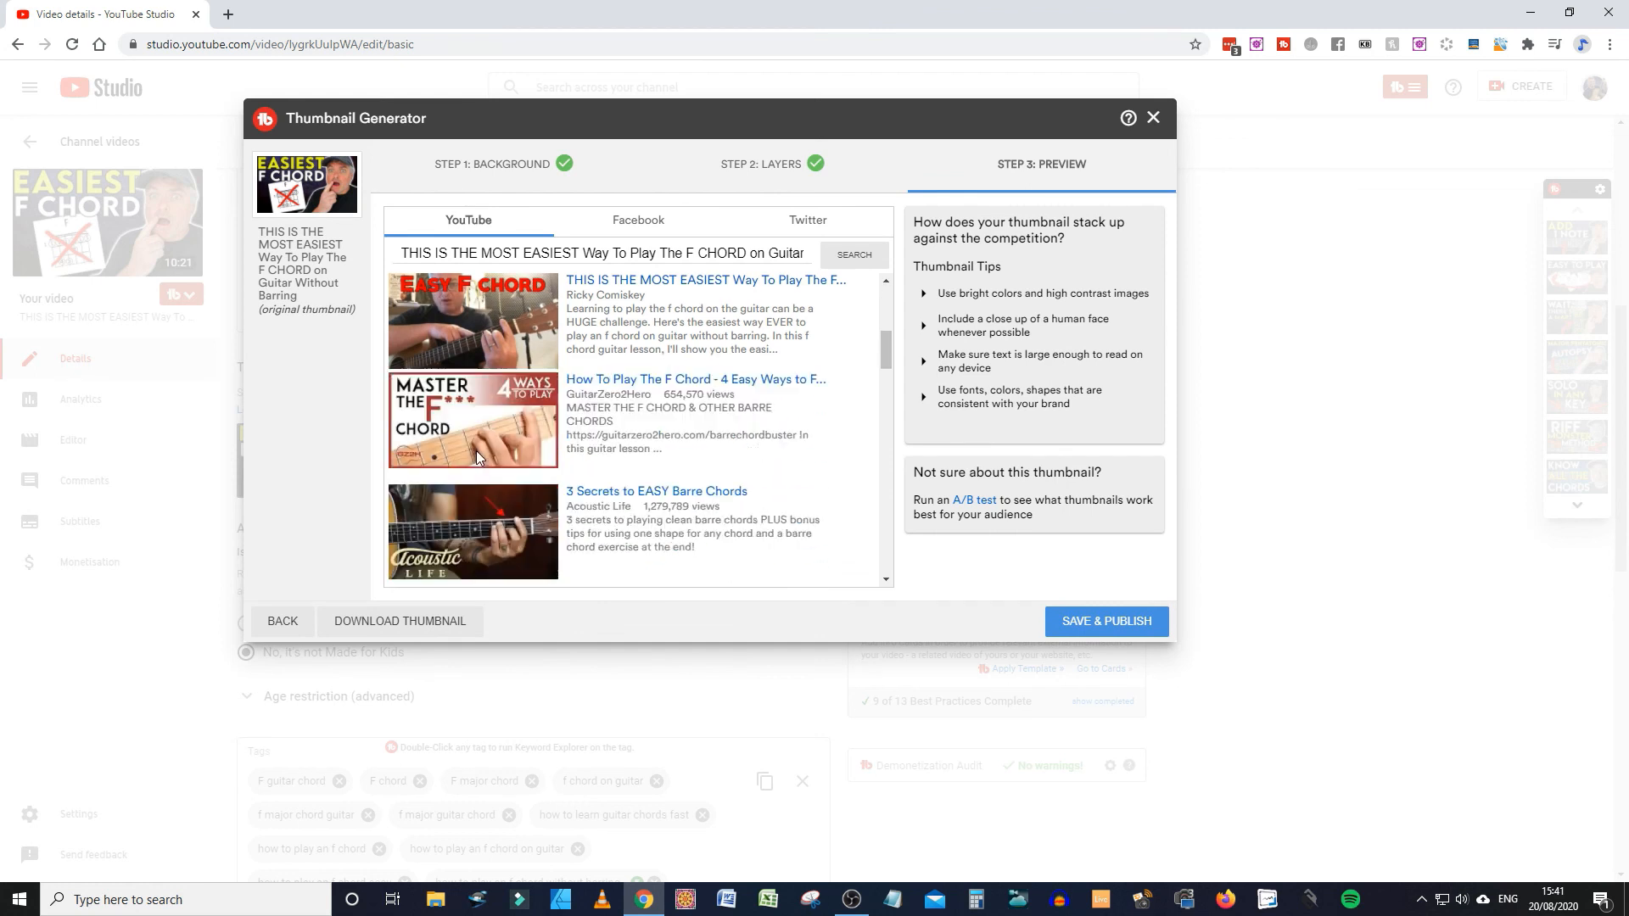
scroll(476, 453, "up", 5)
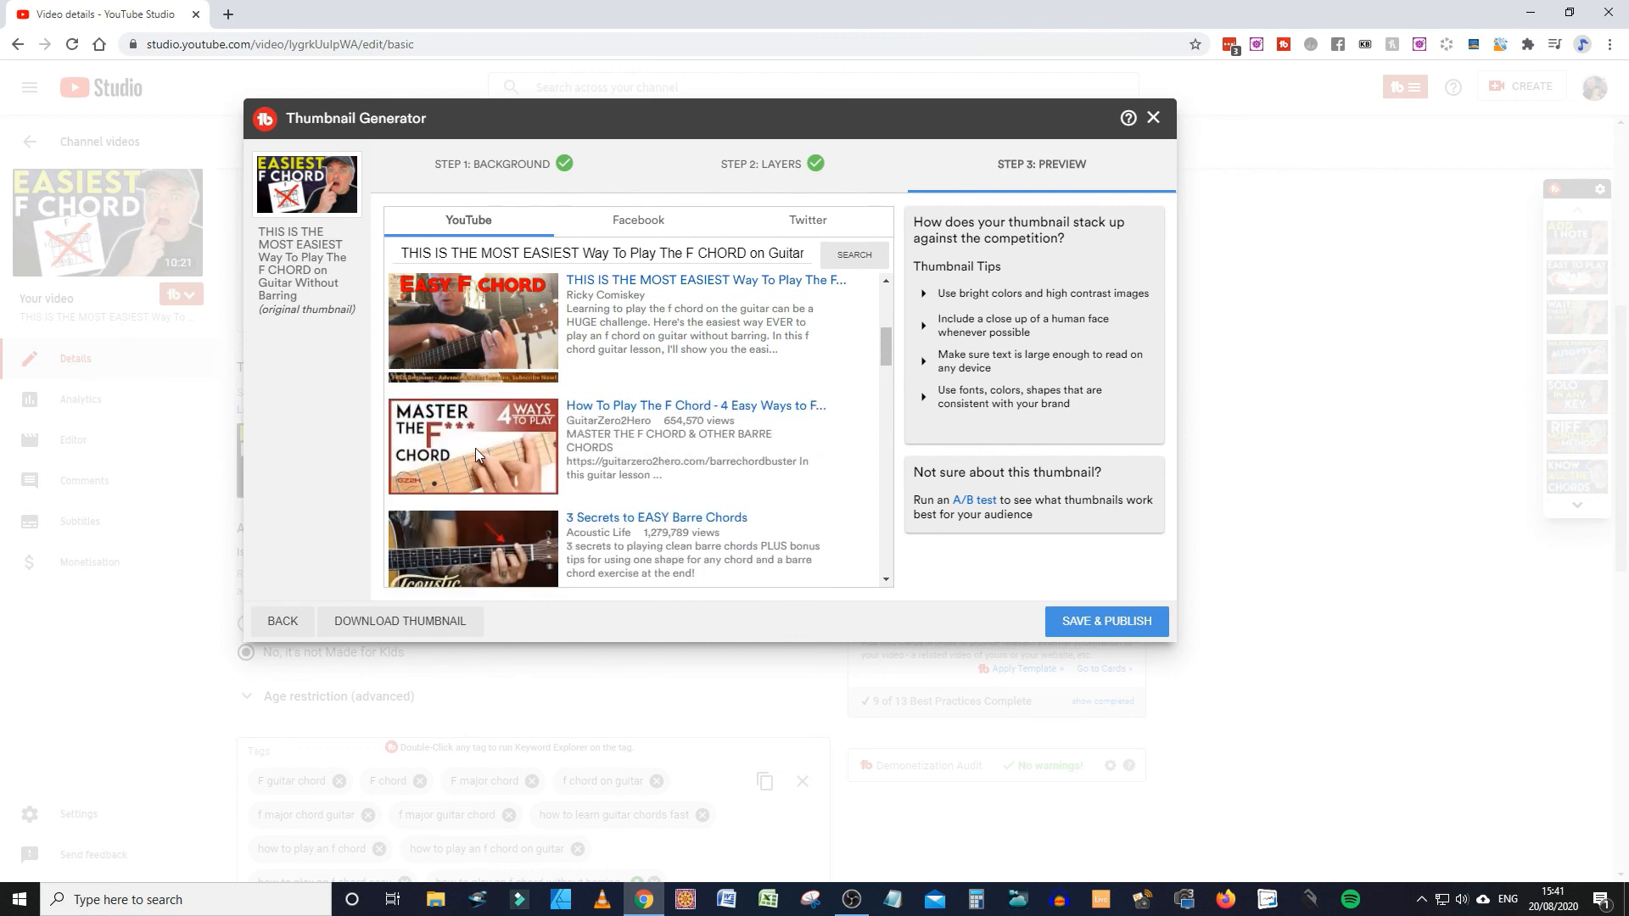
scroll(469, 453, "down", 1)
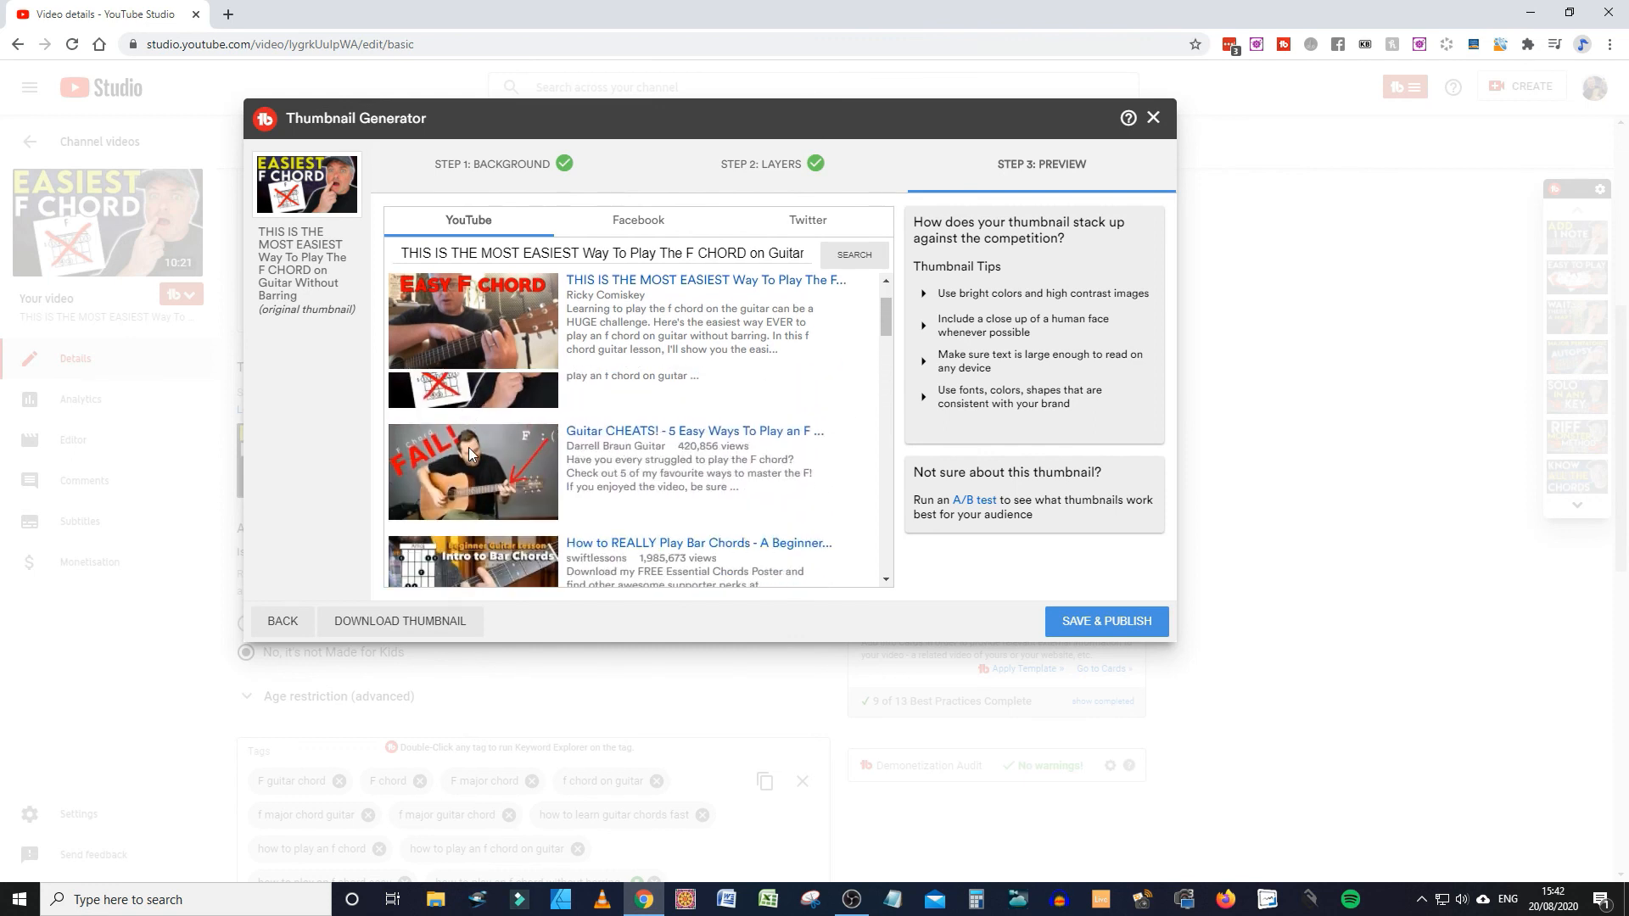
scroll(468, 450, "down", 4)
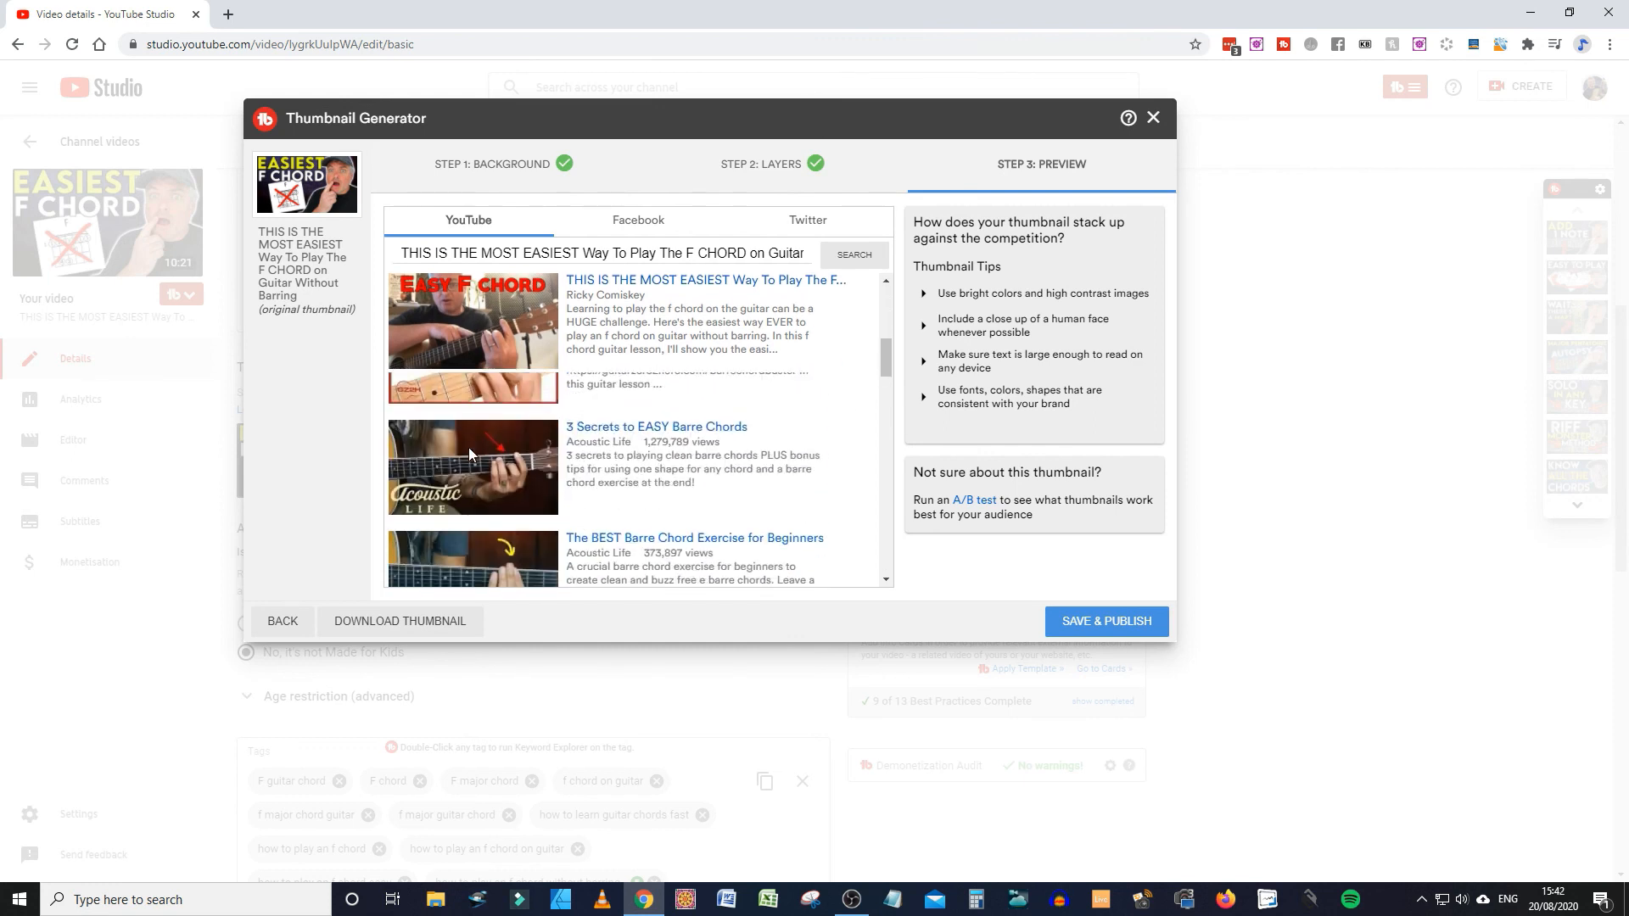
scroll(472, 454, "down", 3)
scroll(471, 453, "up", 9)
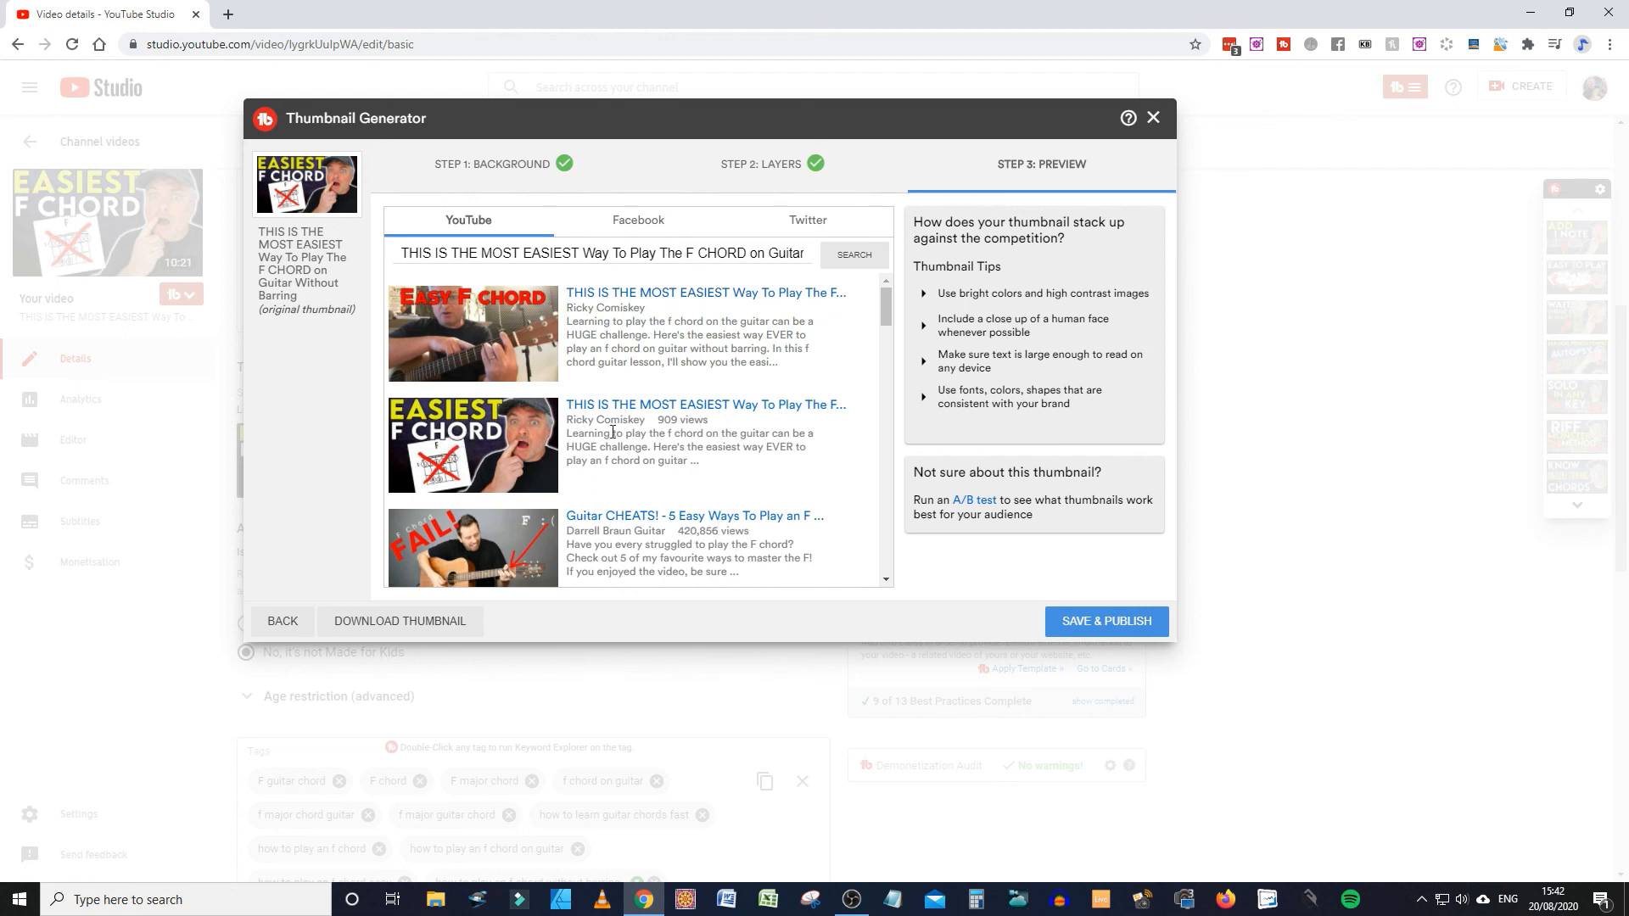
left_click(1154, 120)
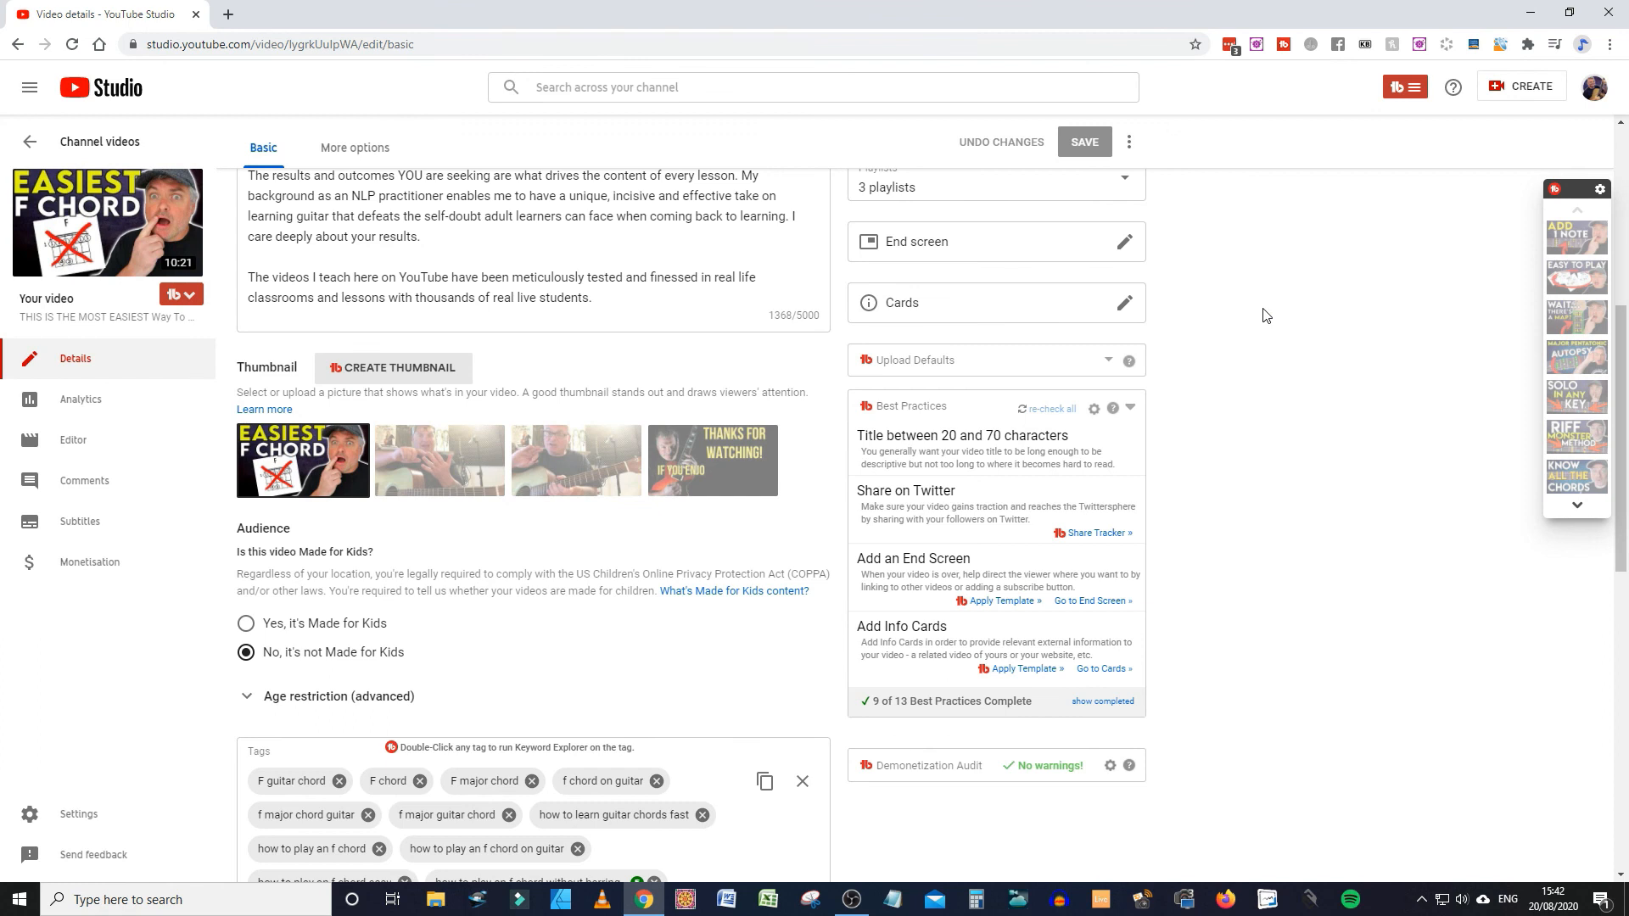